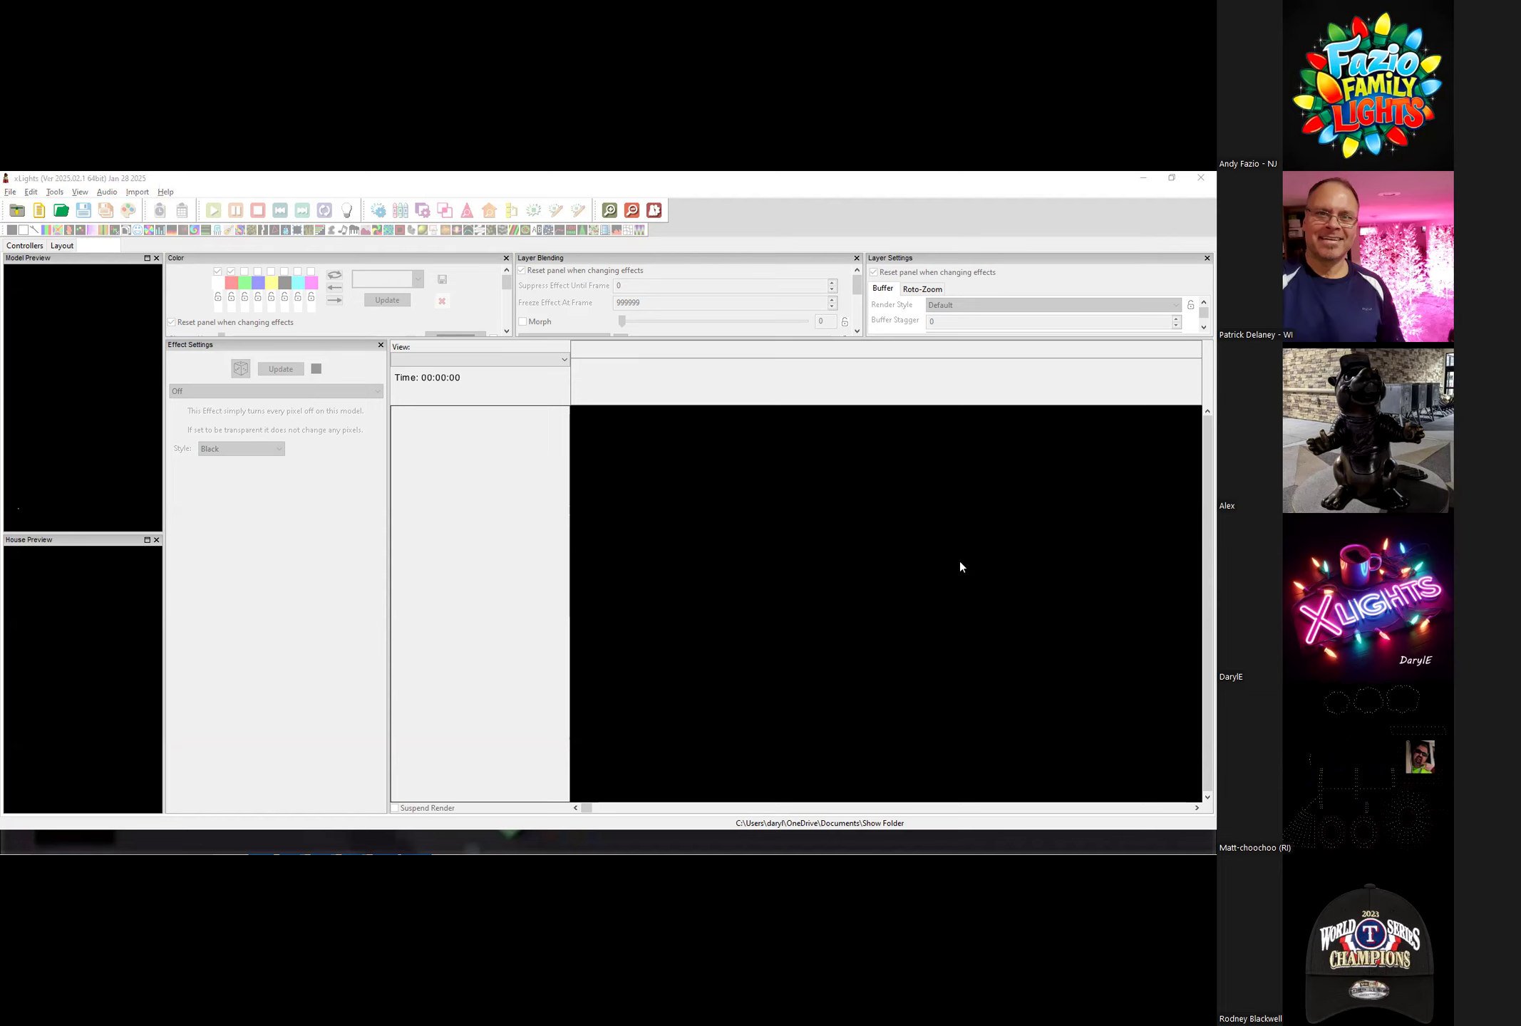
{"action": "key", "text": "alt+Tab"}
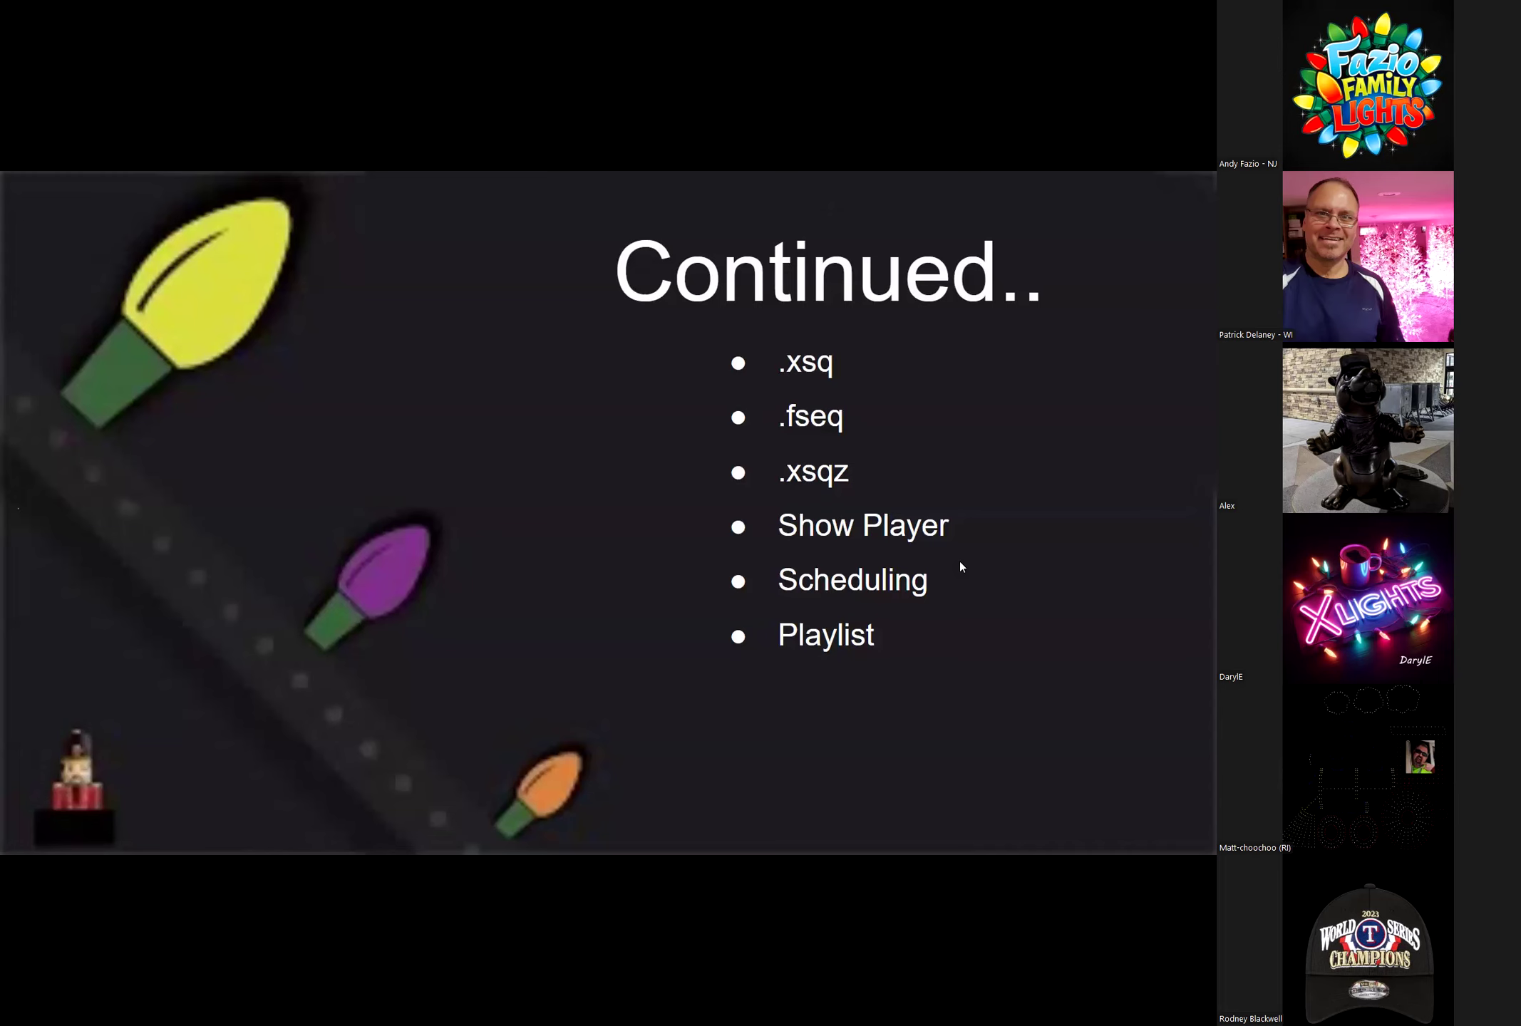
{"action": "key", "text": "alt+Tab"}
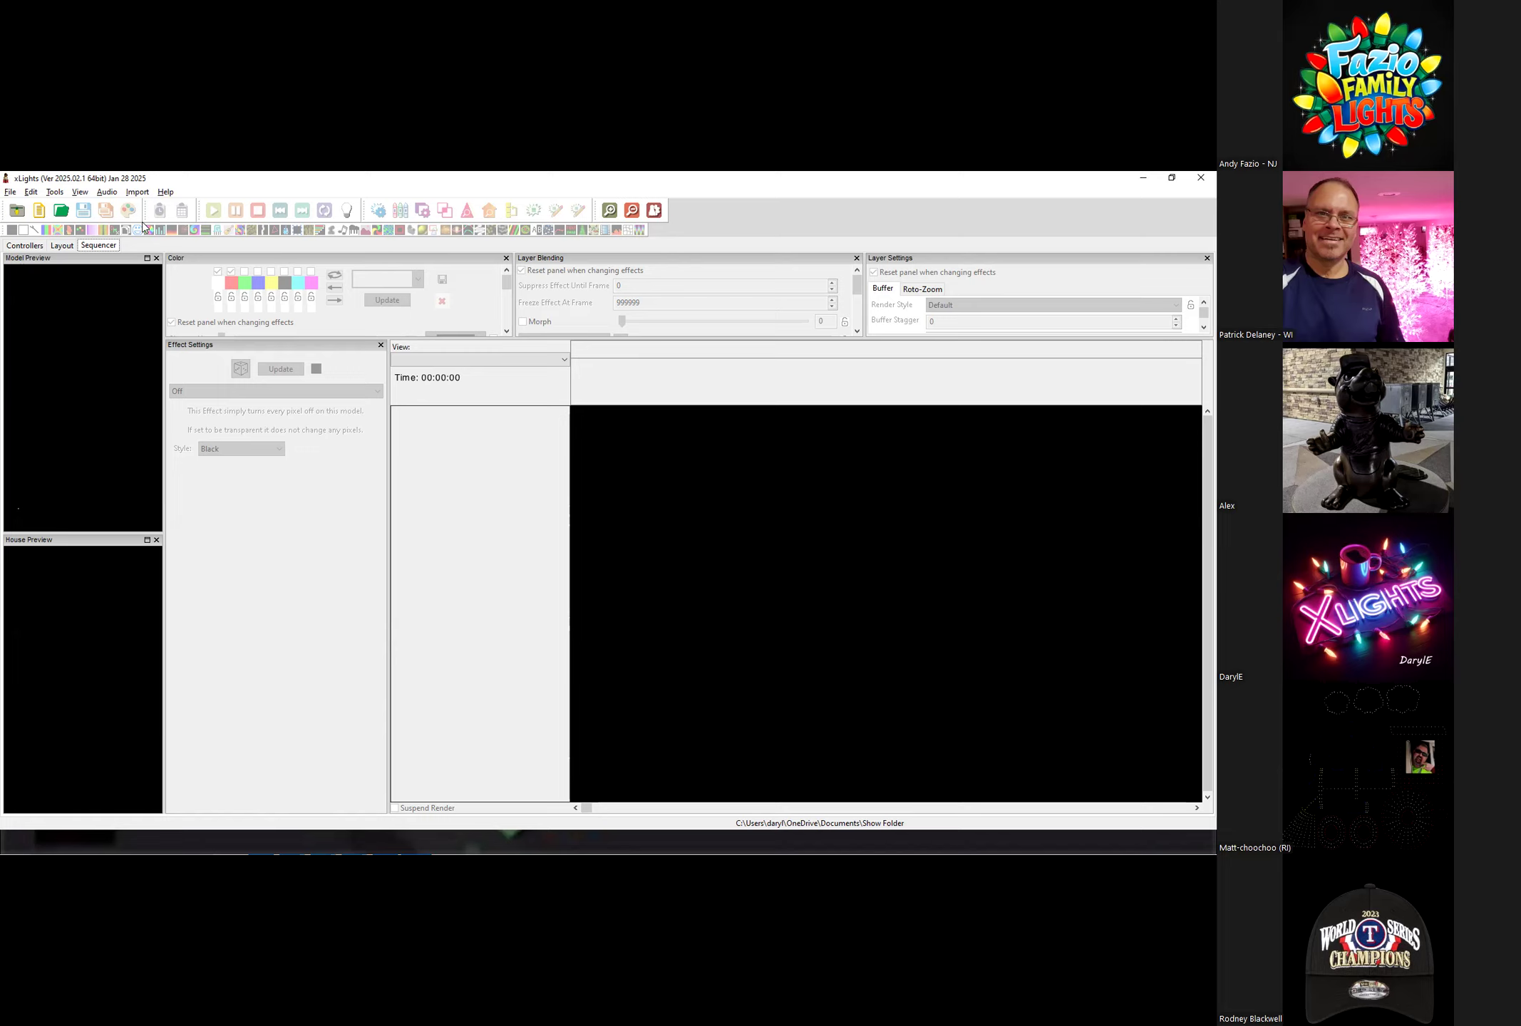
{"action": "key", "text": "alt+Tab"}
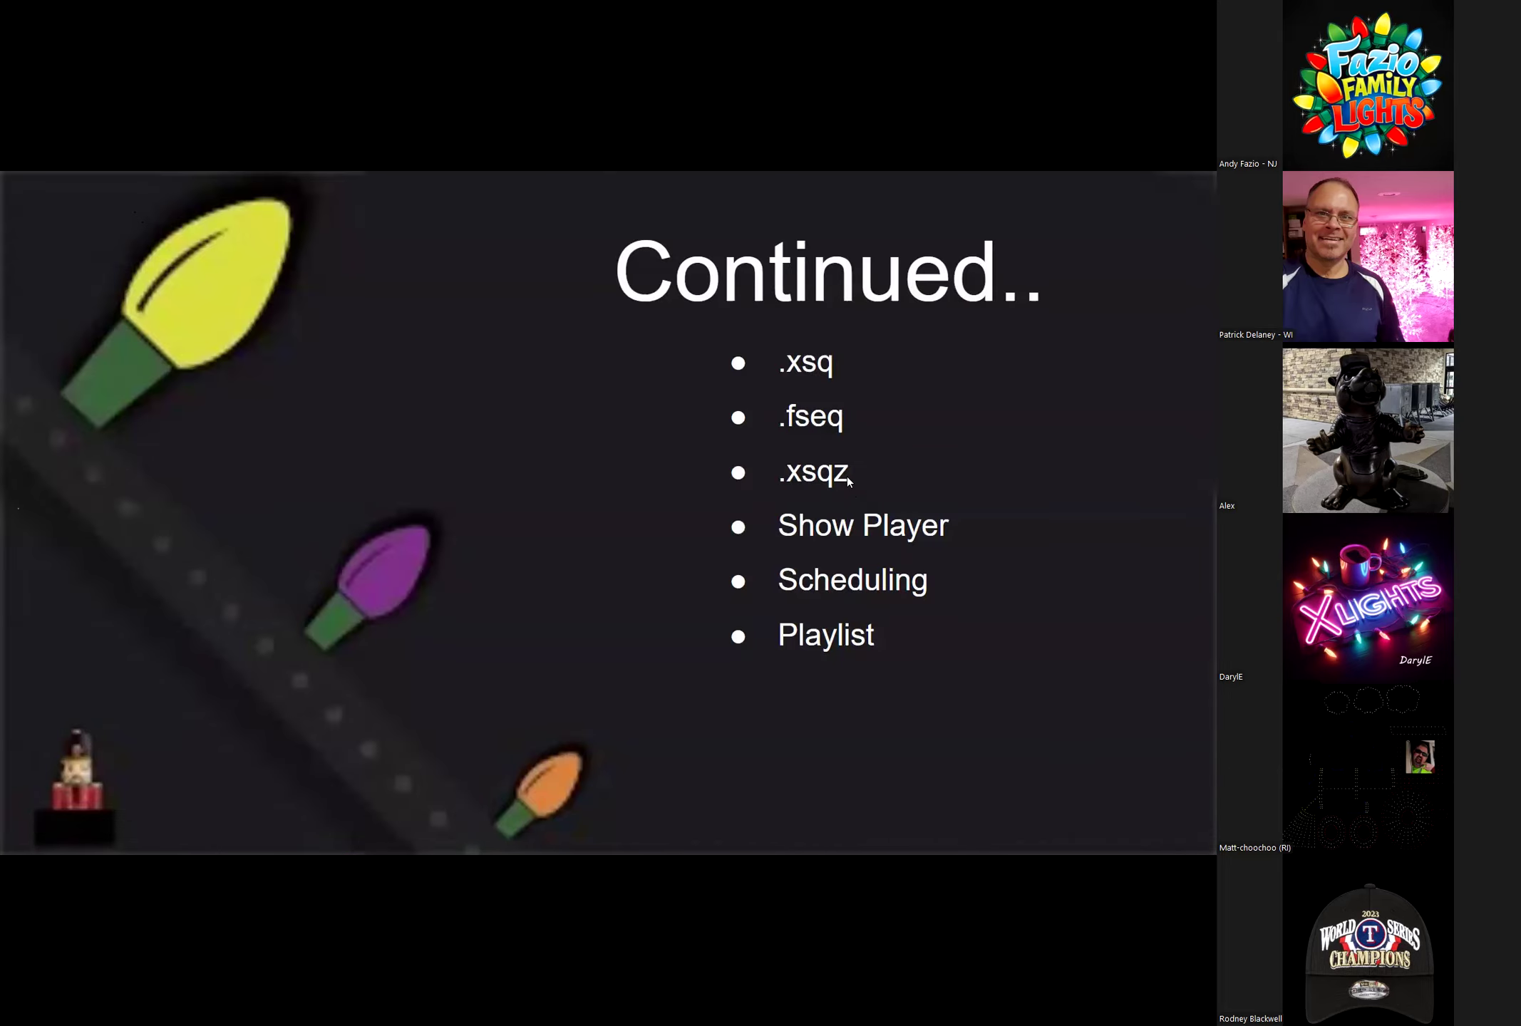
{"action": "key", "text": "alt+Tab"}
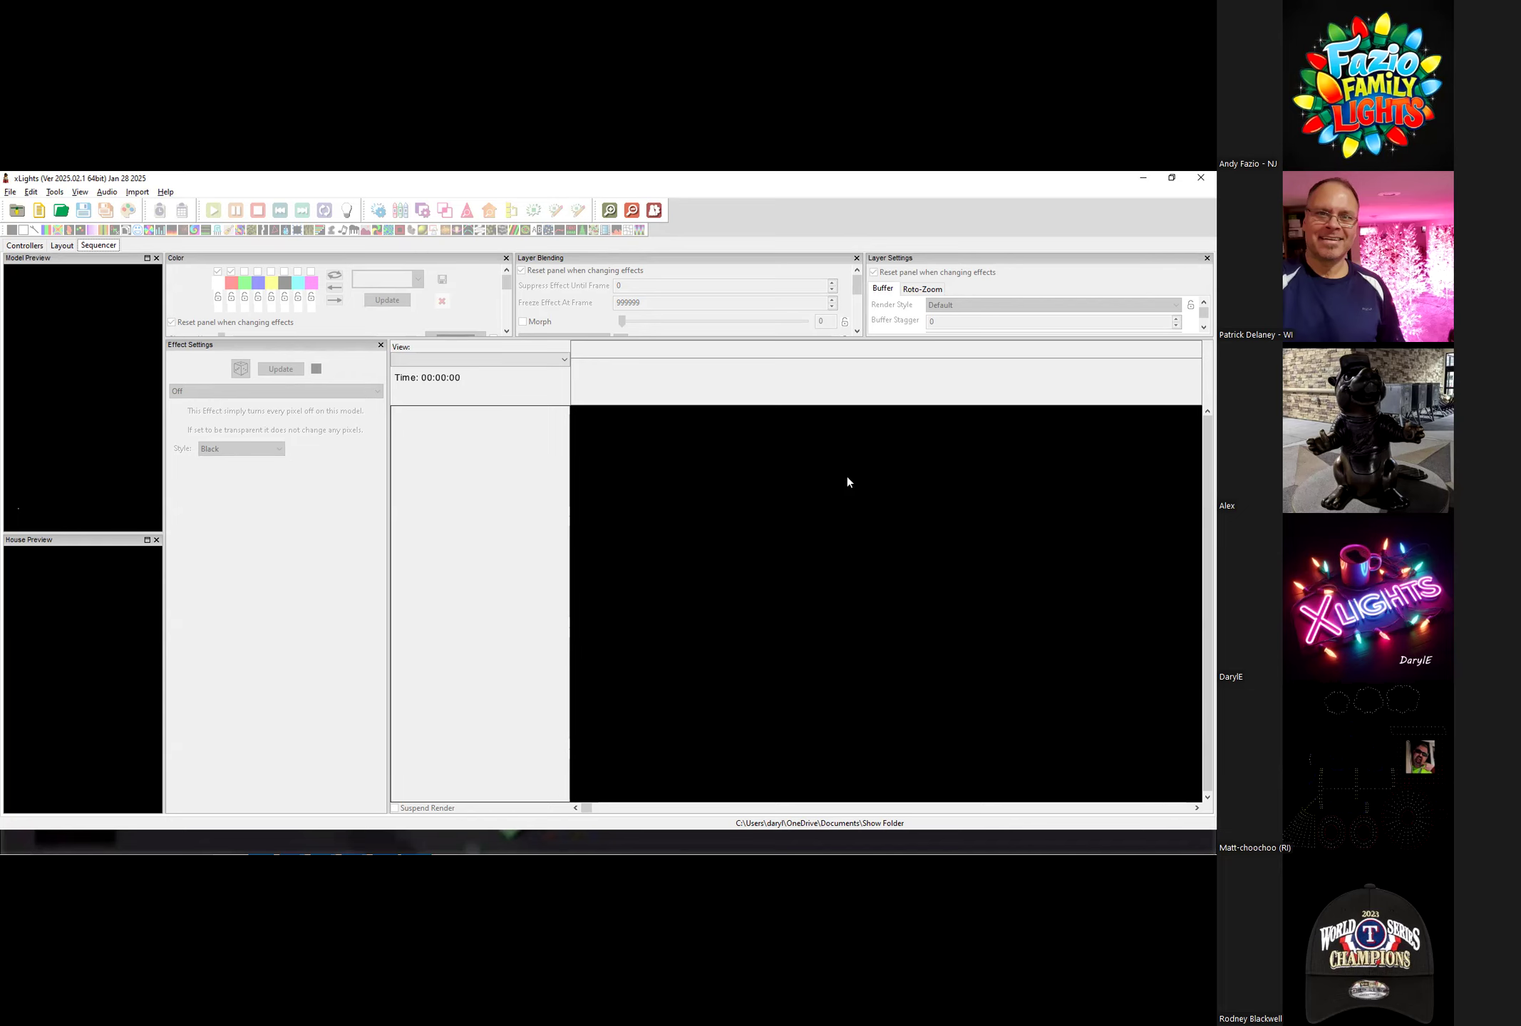
{"action": "key", "text": "alt+Tab"}
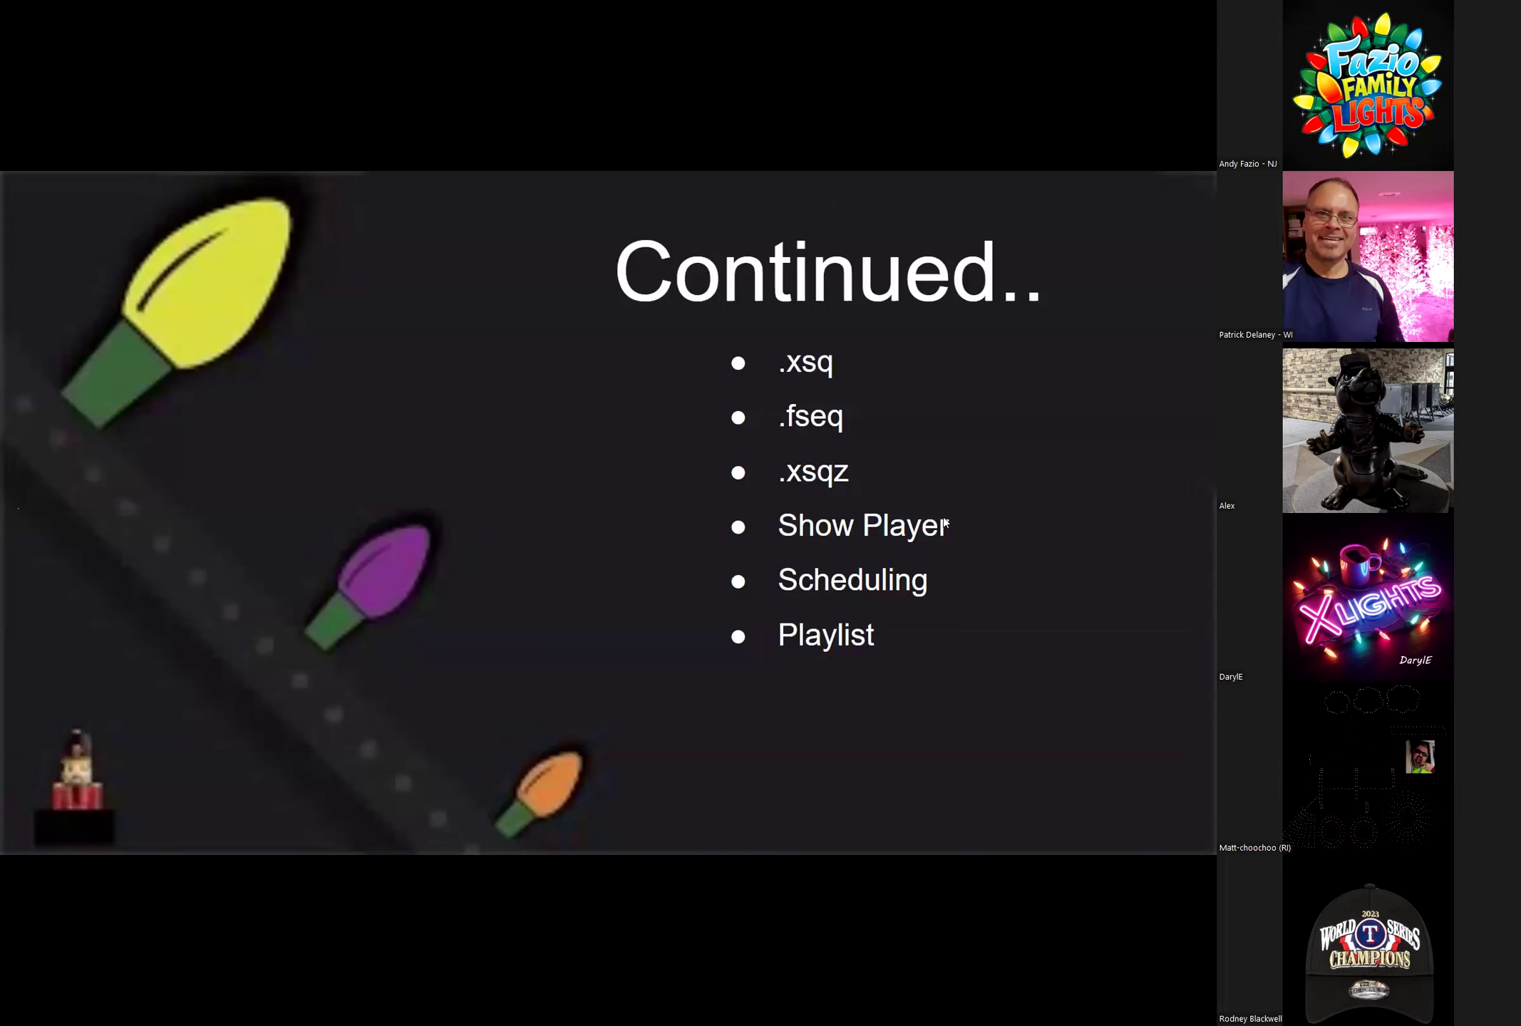
{"action": "key", "text": "alt+Tab"}
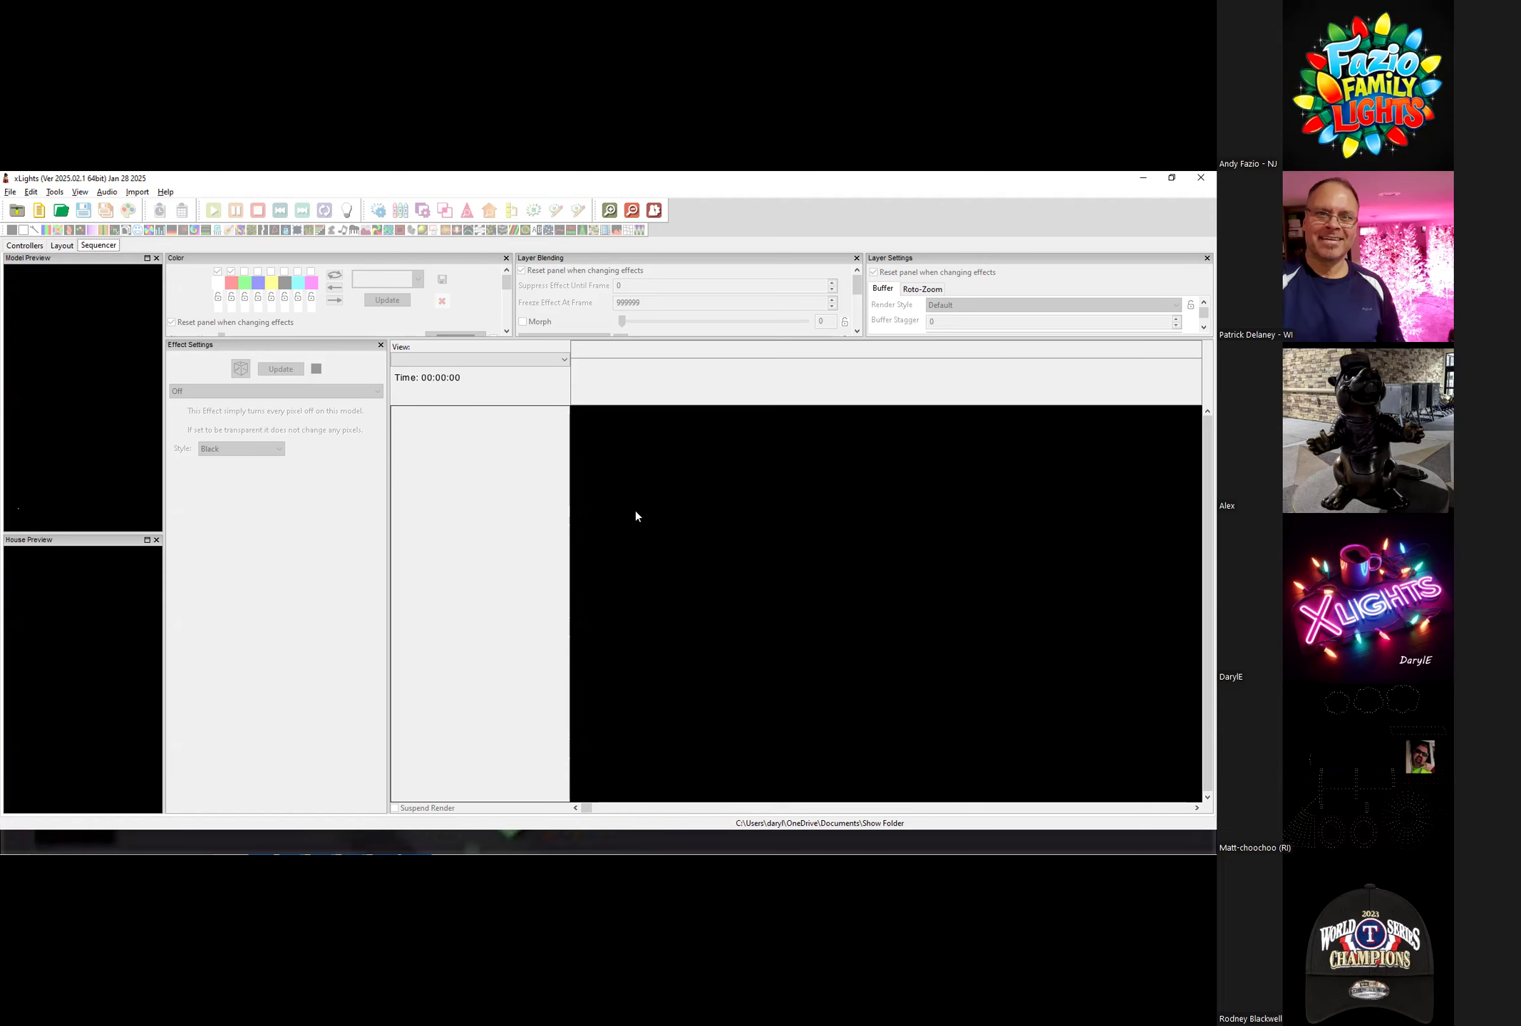
{"action": "key", "text": "alt+Tab"}
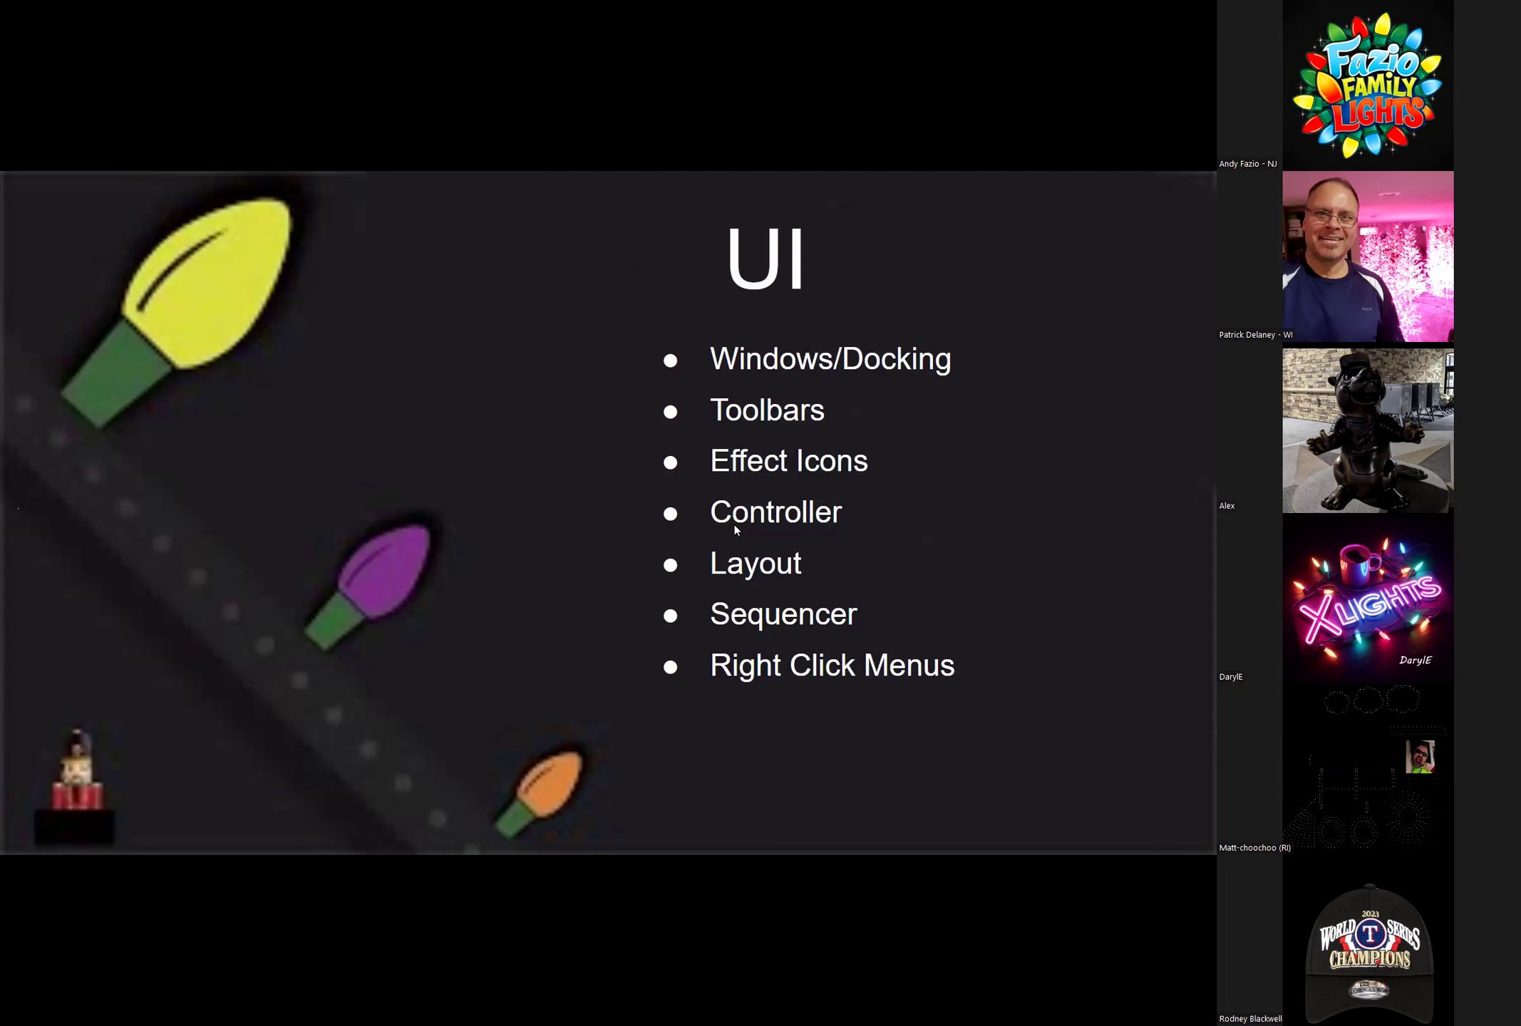
{"action": "key", "text": "alt+Tab"}
{"action": "key", "text": "alt+Tab"}
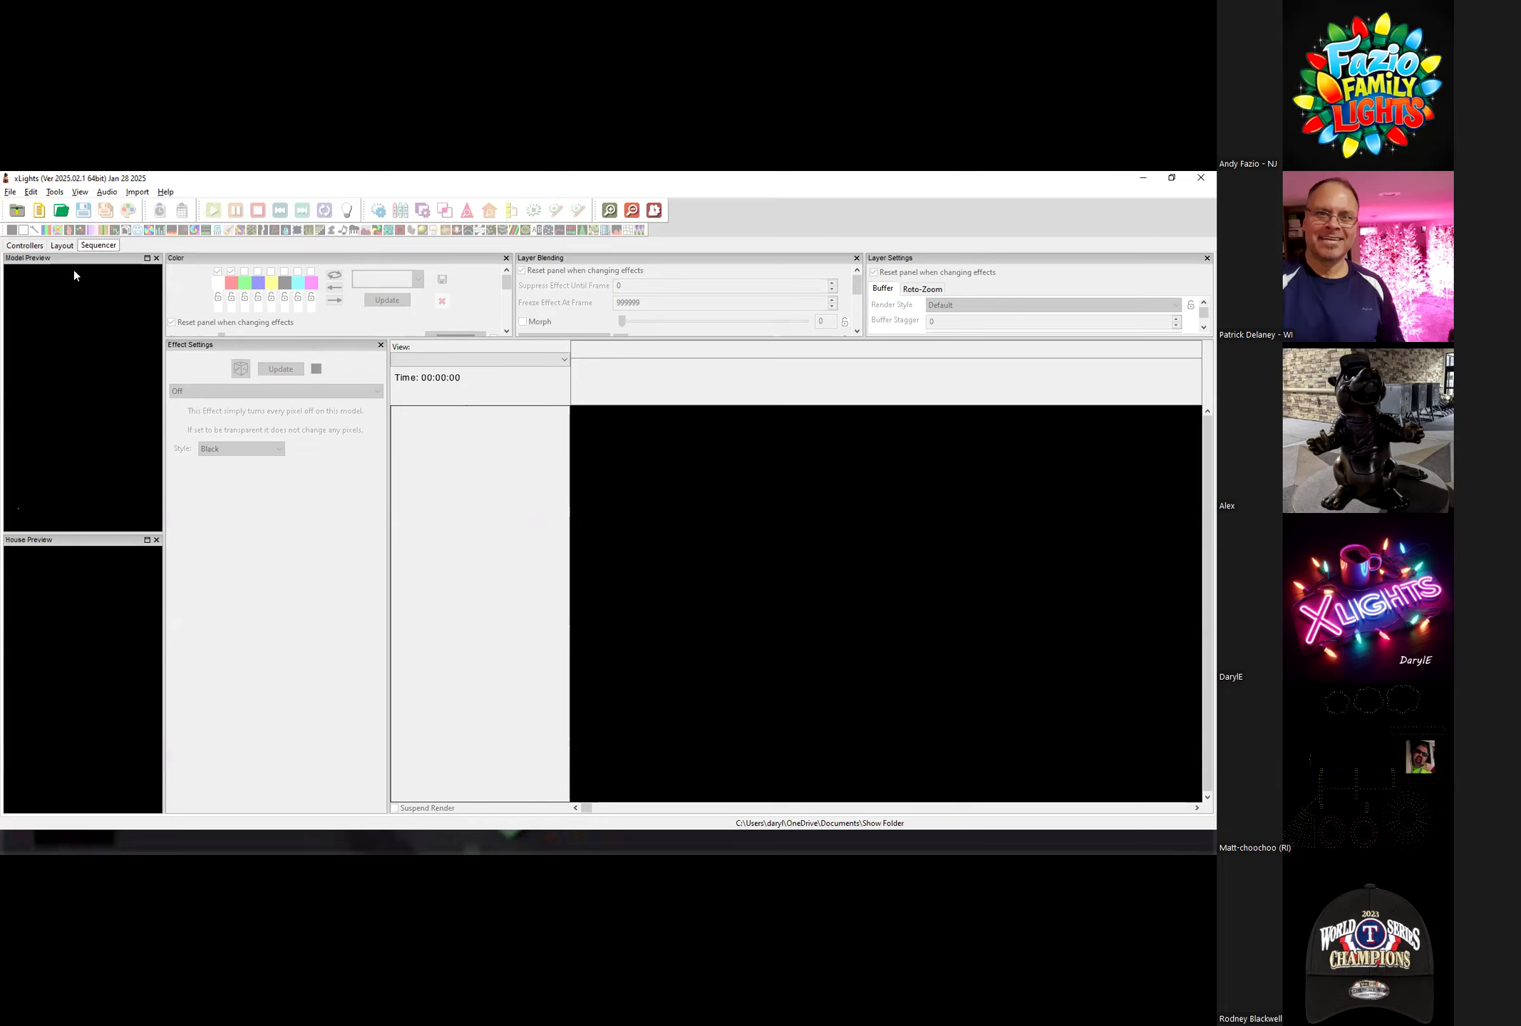
{"action": "left_click_drag", "start_coordinate": [69, 259], "coordinate": [81, 407]}
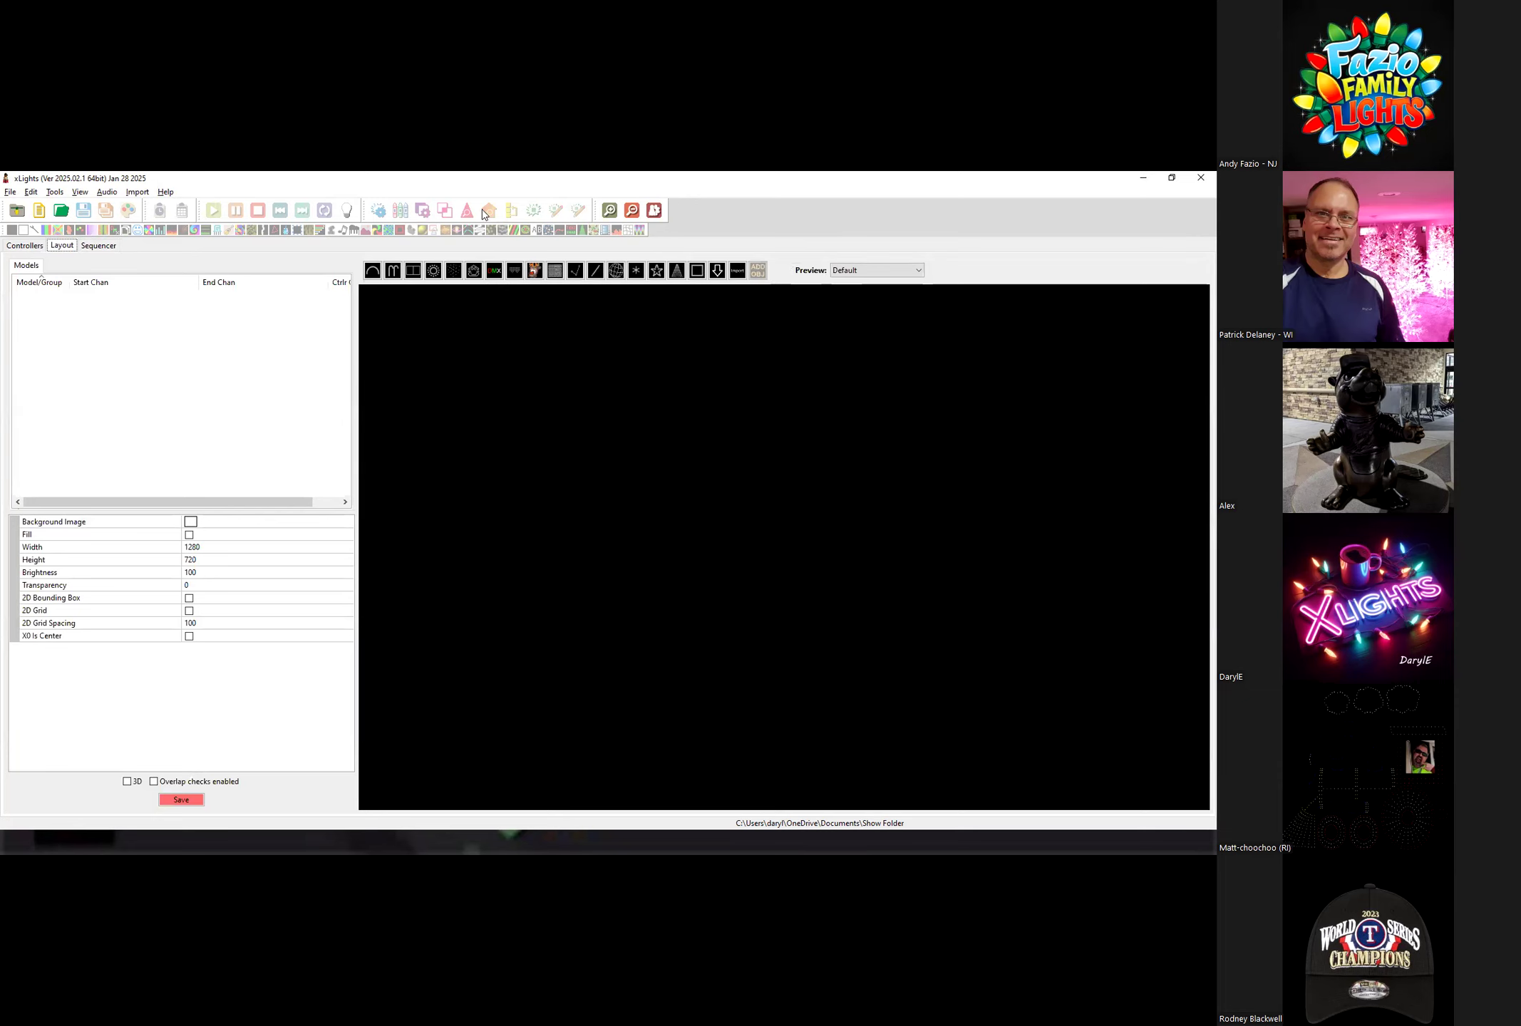
{"action": "left_click", "coordinate": [39, 246]}
{"action": "left_click", "coordinate": [62, 246]}
Create a new sequence with the default settings.
{"action": "left_click", "coordinate": [111, 247]}
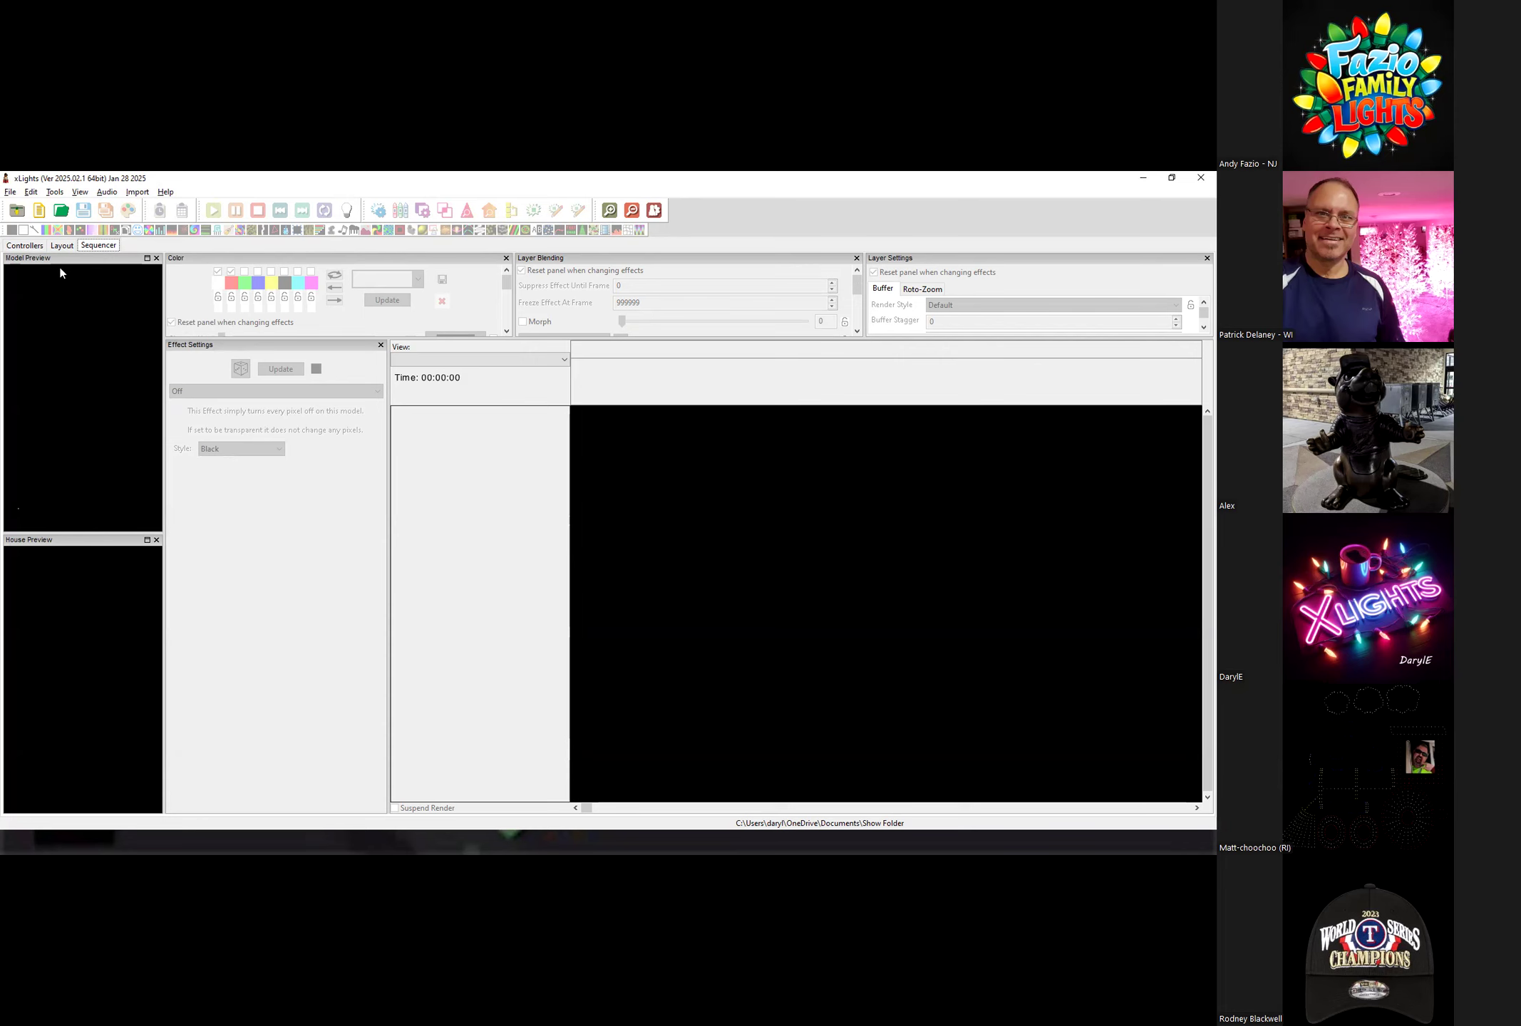
{"action": "left_click", "coordinate": [40, 210]}
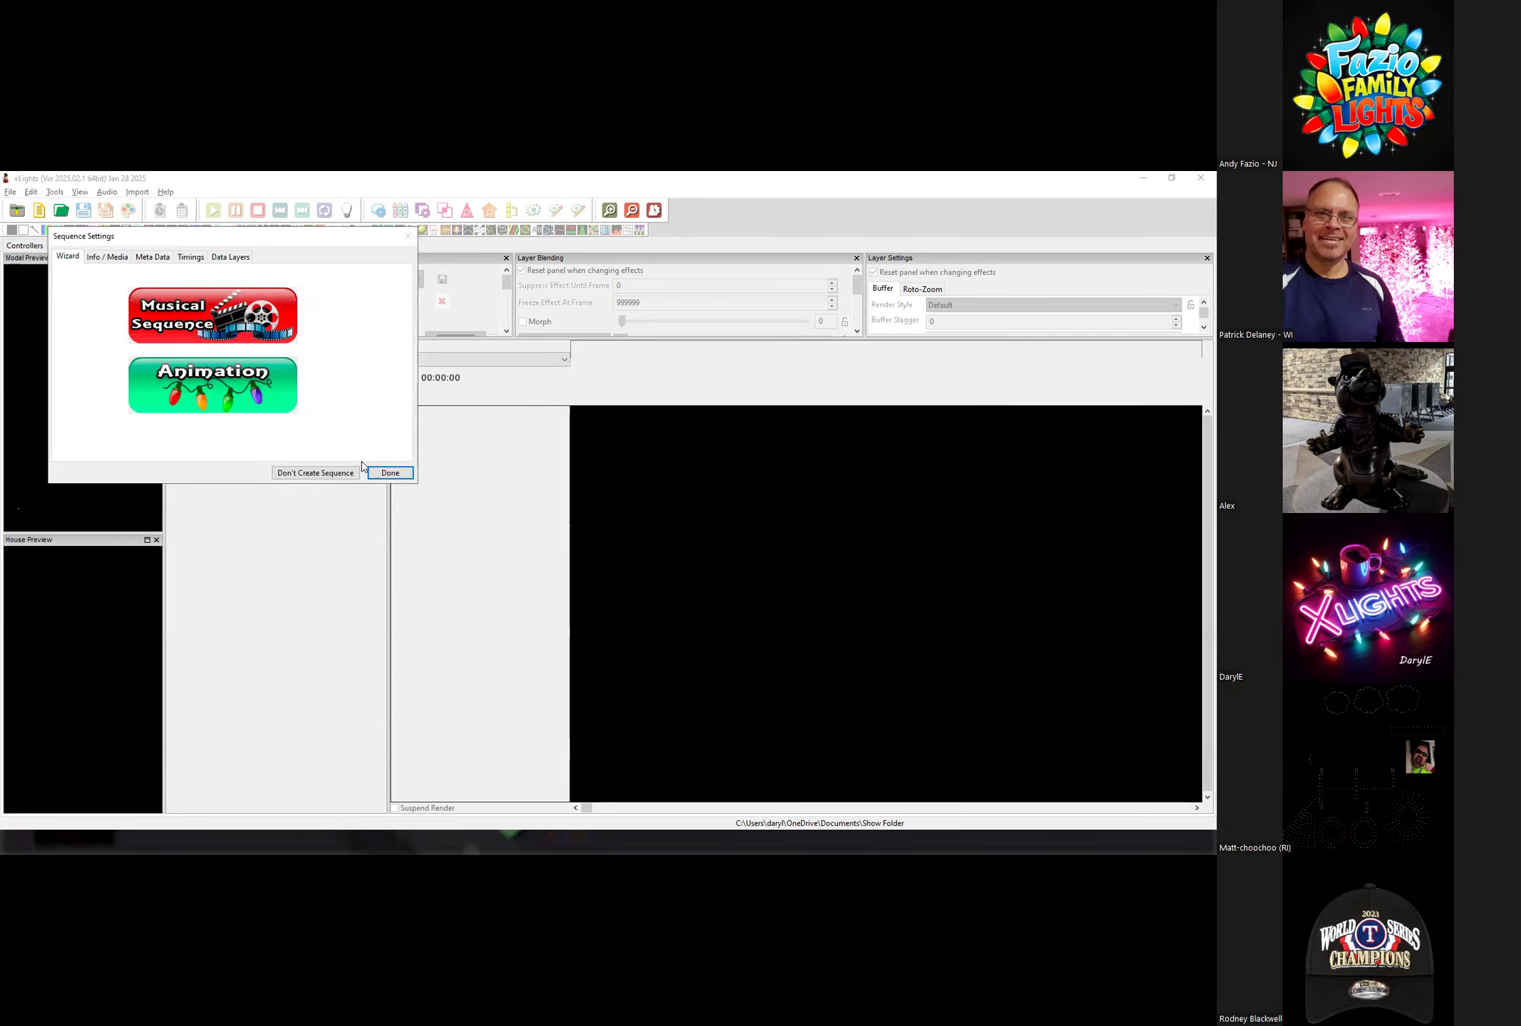
{"action": "left_click", "coordinate": [387, 473]}
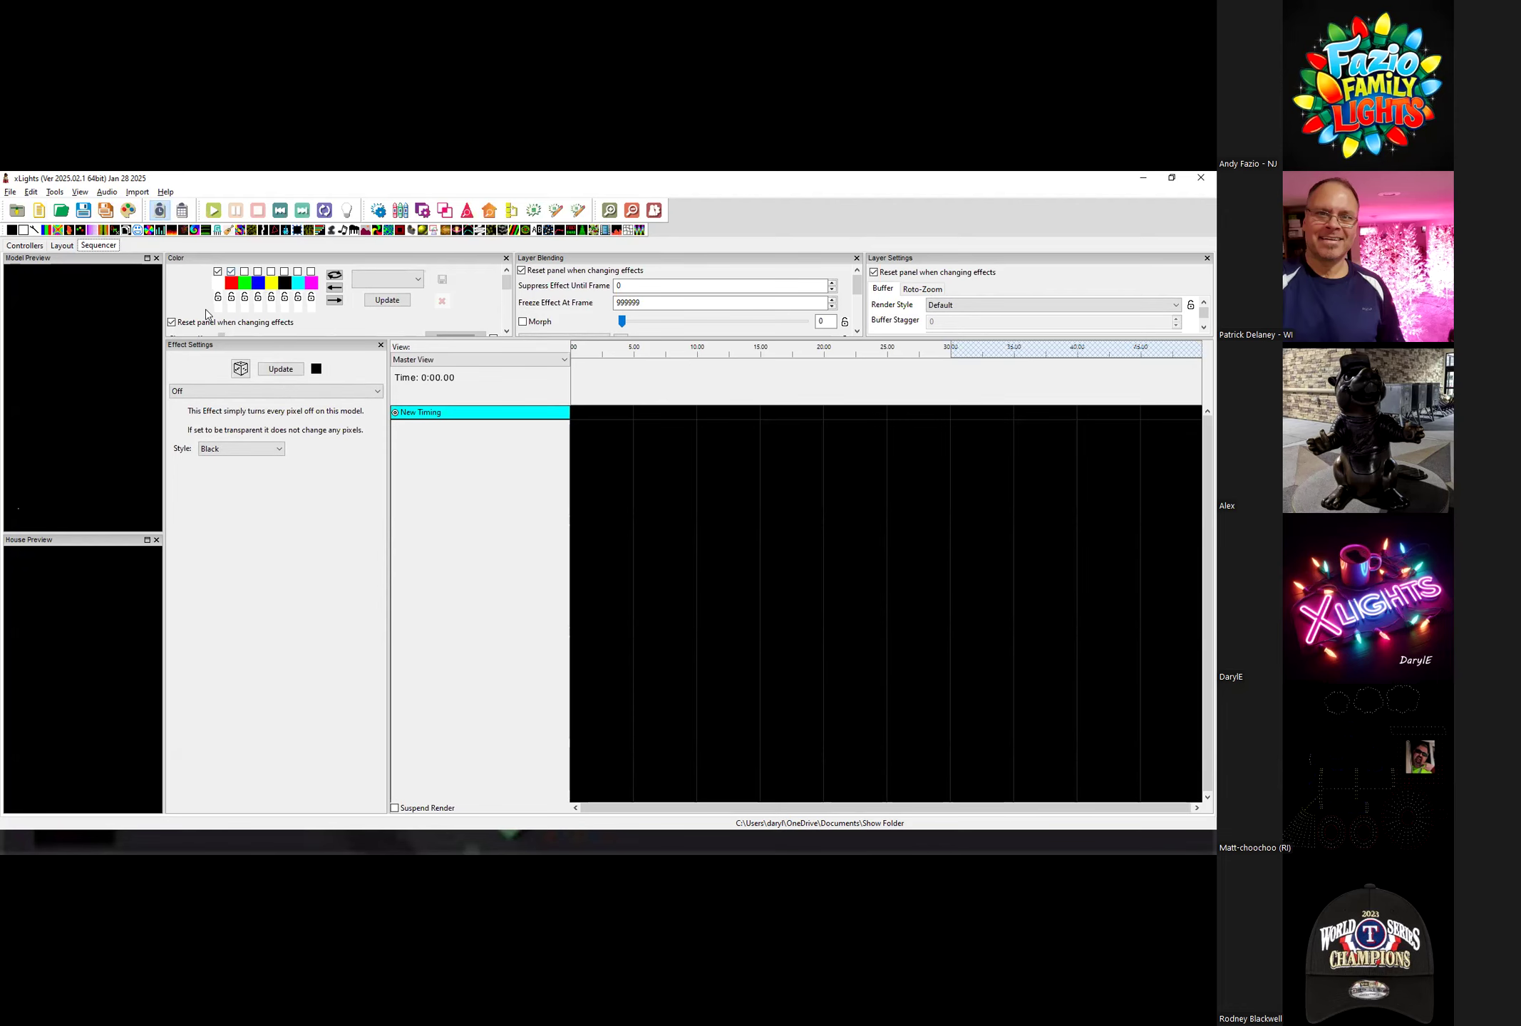
Add a Matrix model to the upper part of the layout canvas.
{"action": "left_click", "coordinate": [62, 245]}
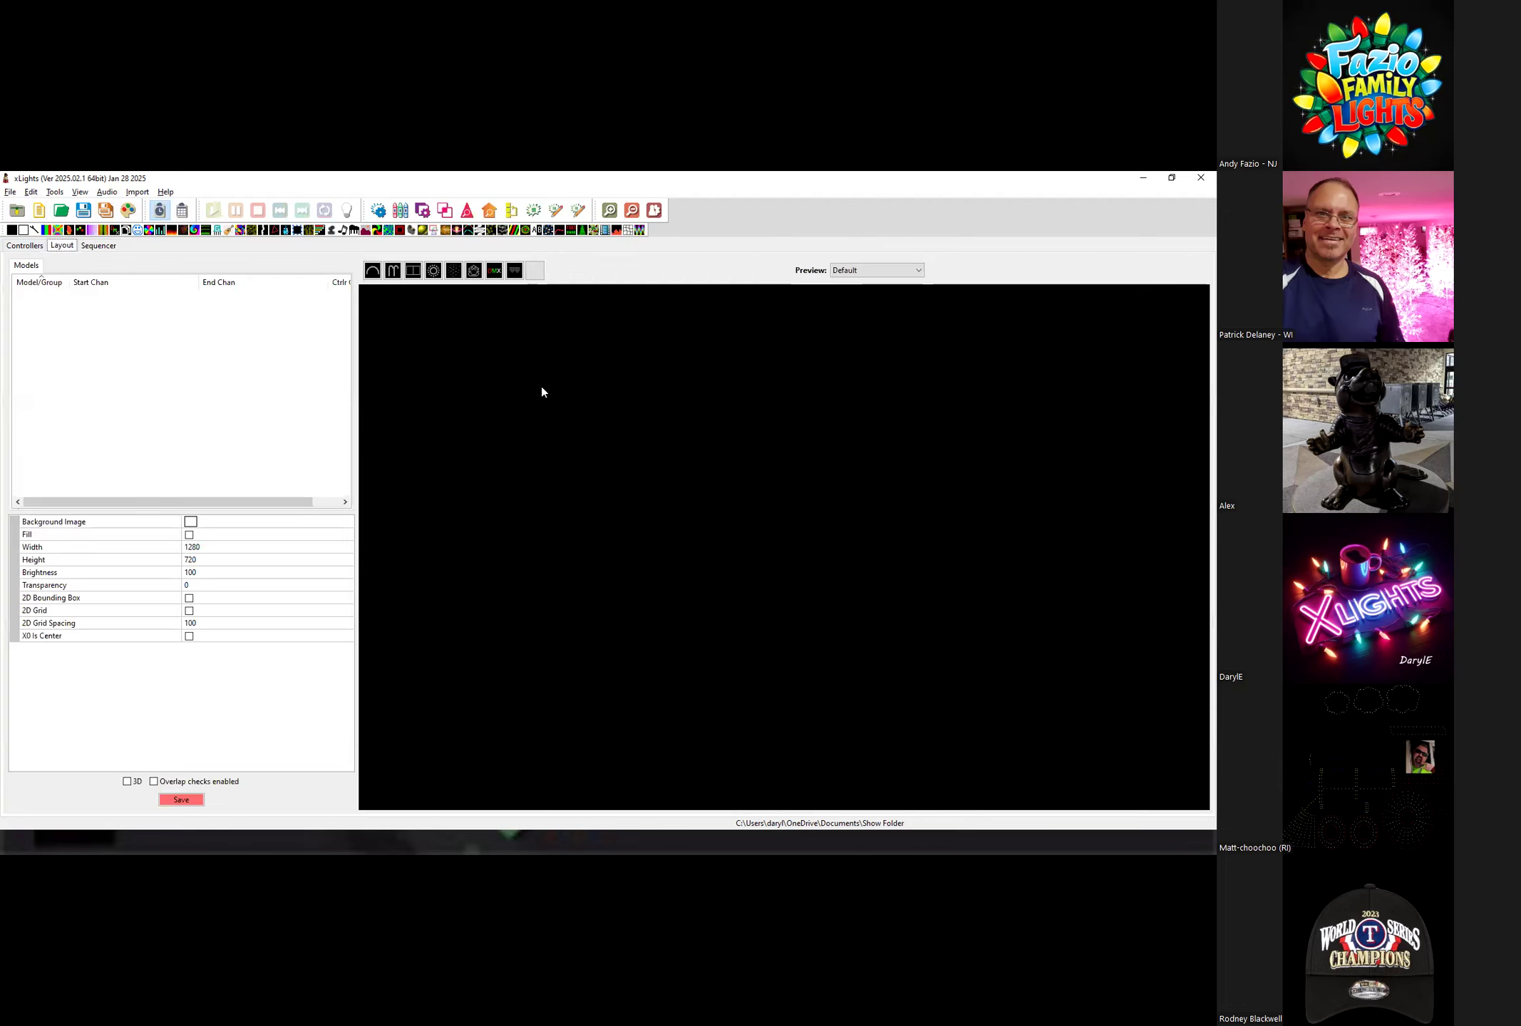
{"action": "left_click", "coordinate": [555, 270]}
{"action": "left_click", "coordinate": [598, 420]}
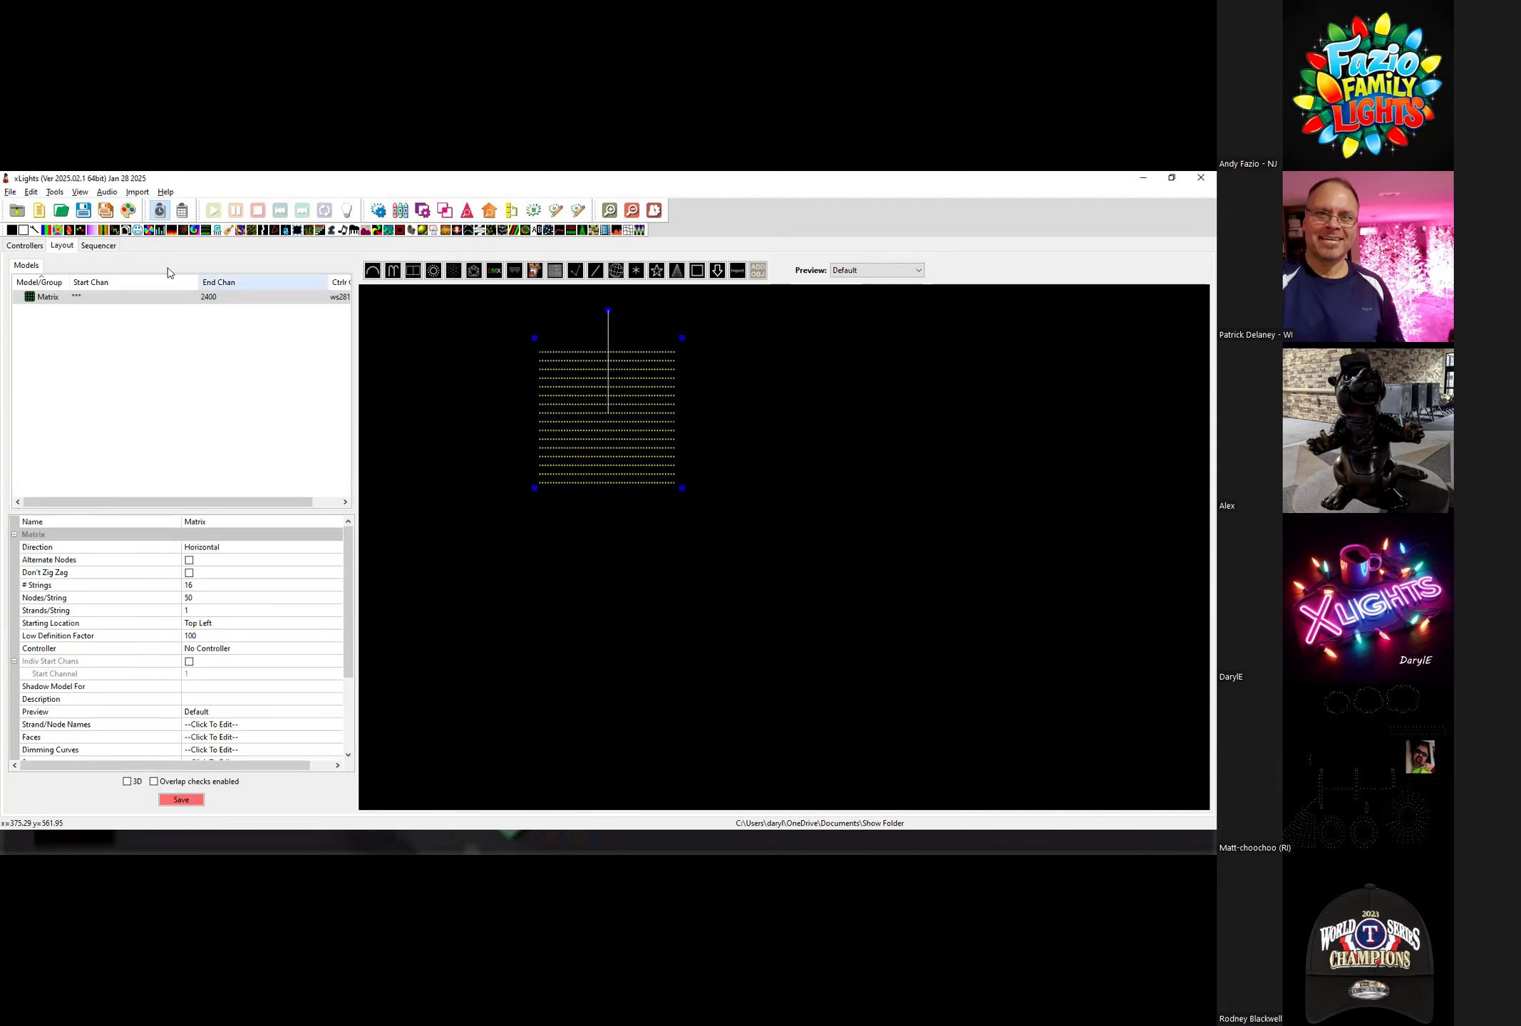
Discard the unsaved sequence and create a new one with the default settings.
{"action": "left_click", "coordinate": [109, 247]}
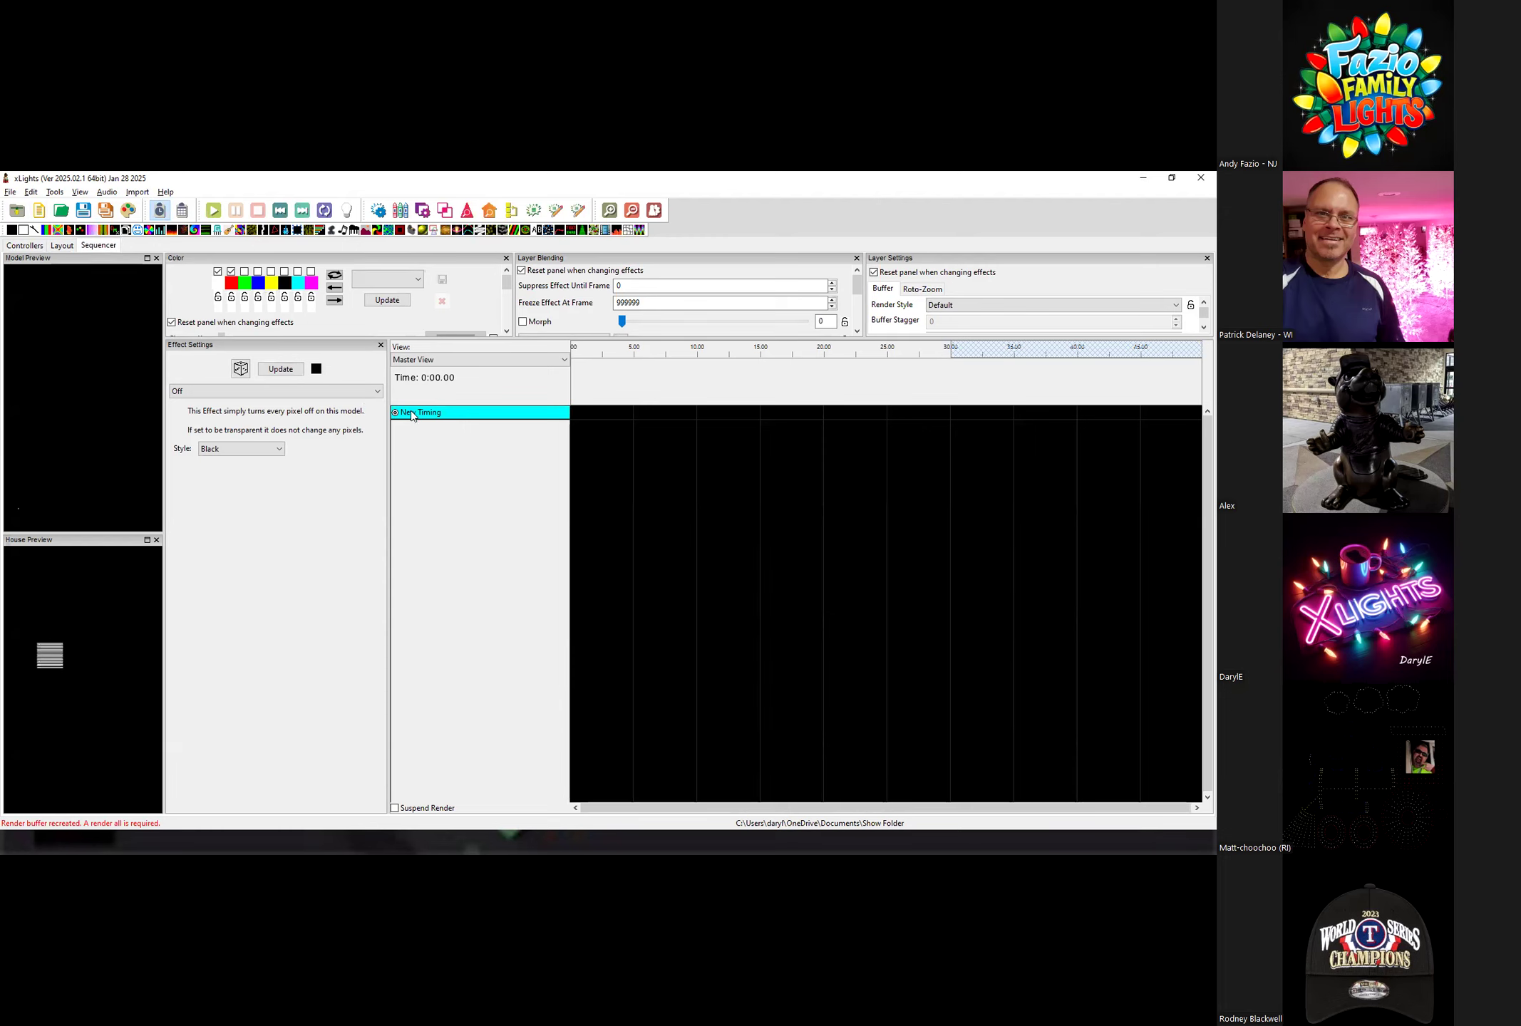
{"action": "left_click", "coordinate": [39, 213]}
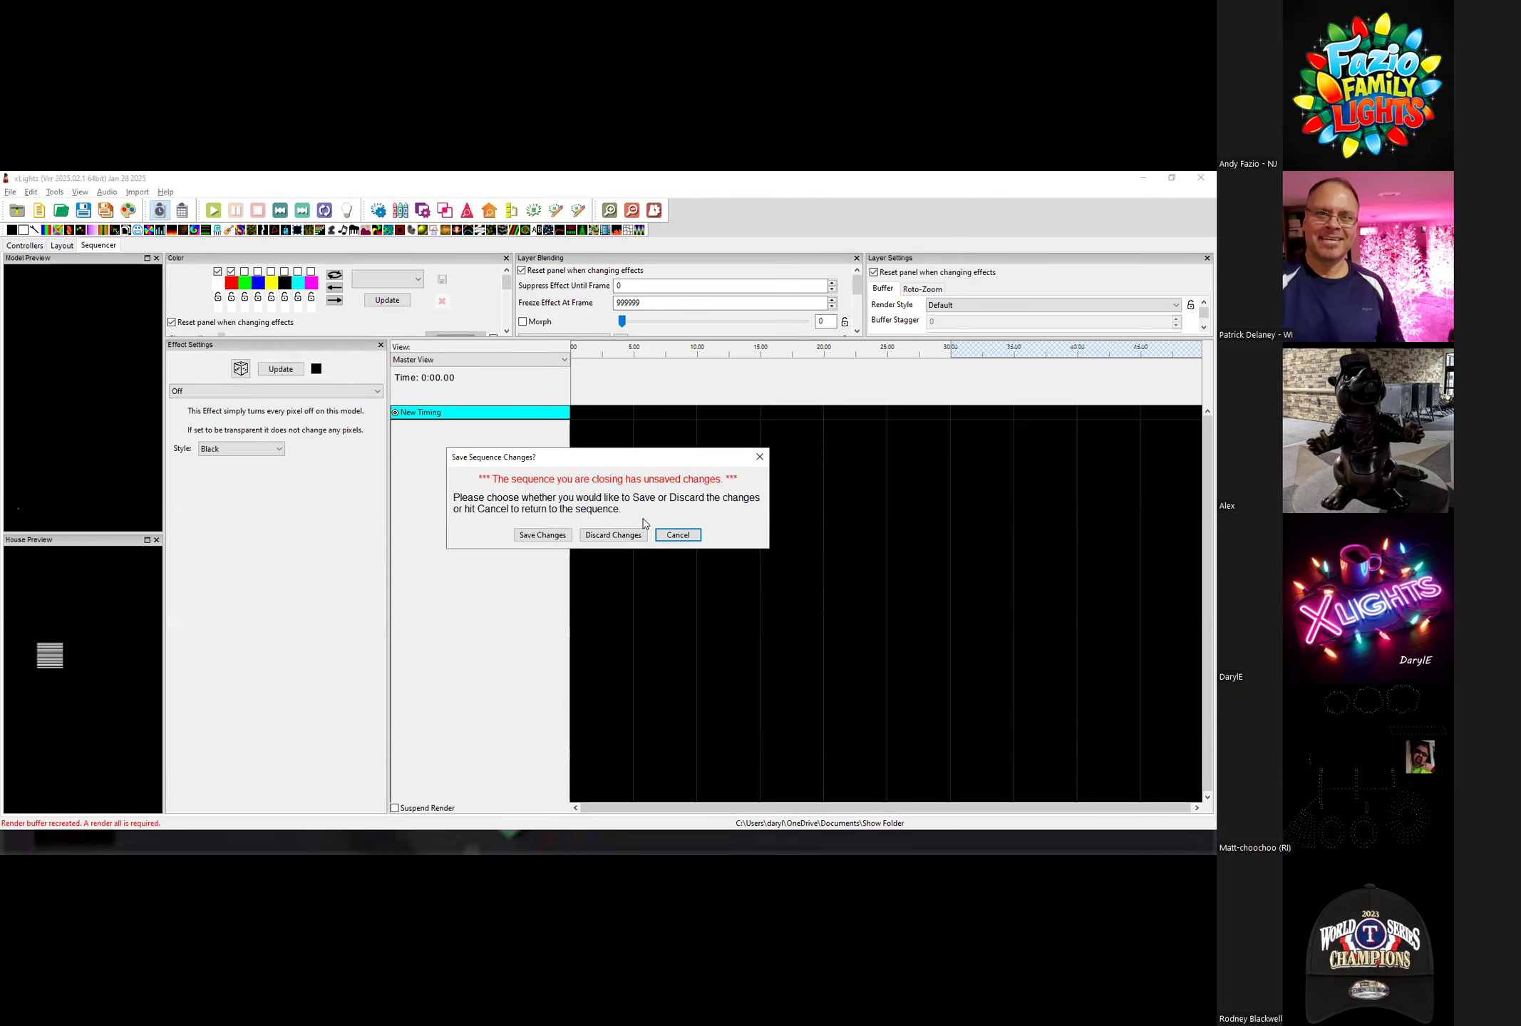
{"action": "left_click", "coordinate": [616, 535]}
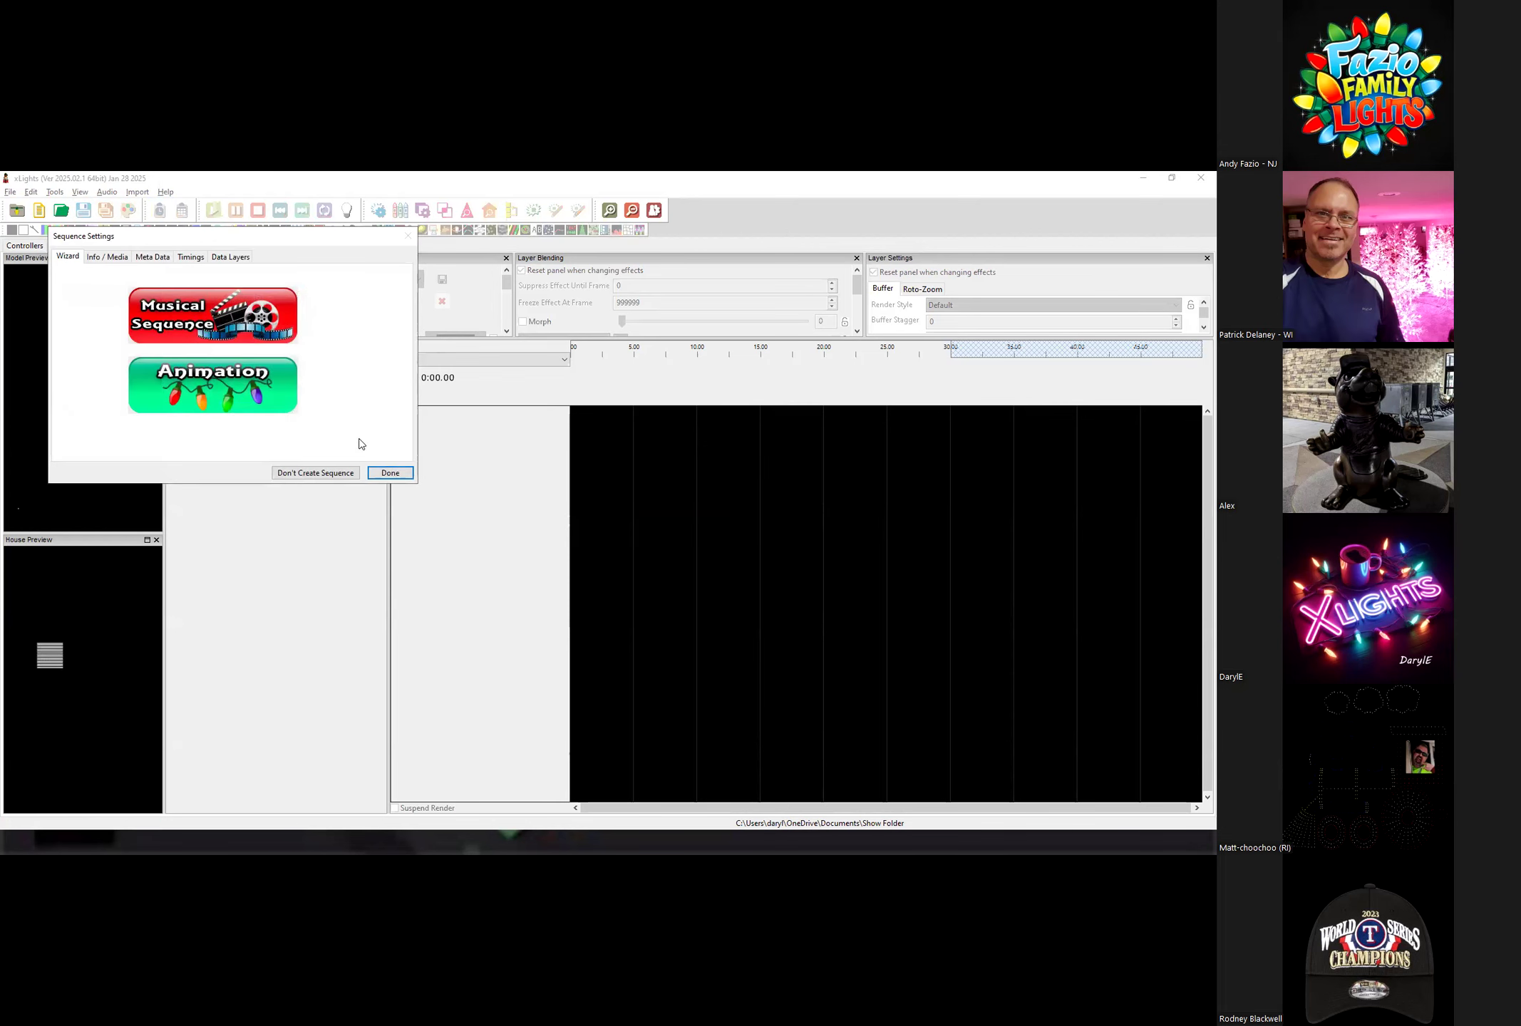
{"action": "left_click", "coordinate": [384, 476]}
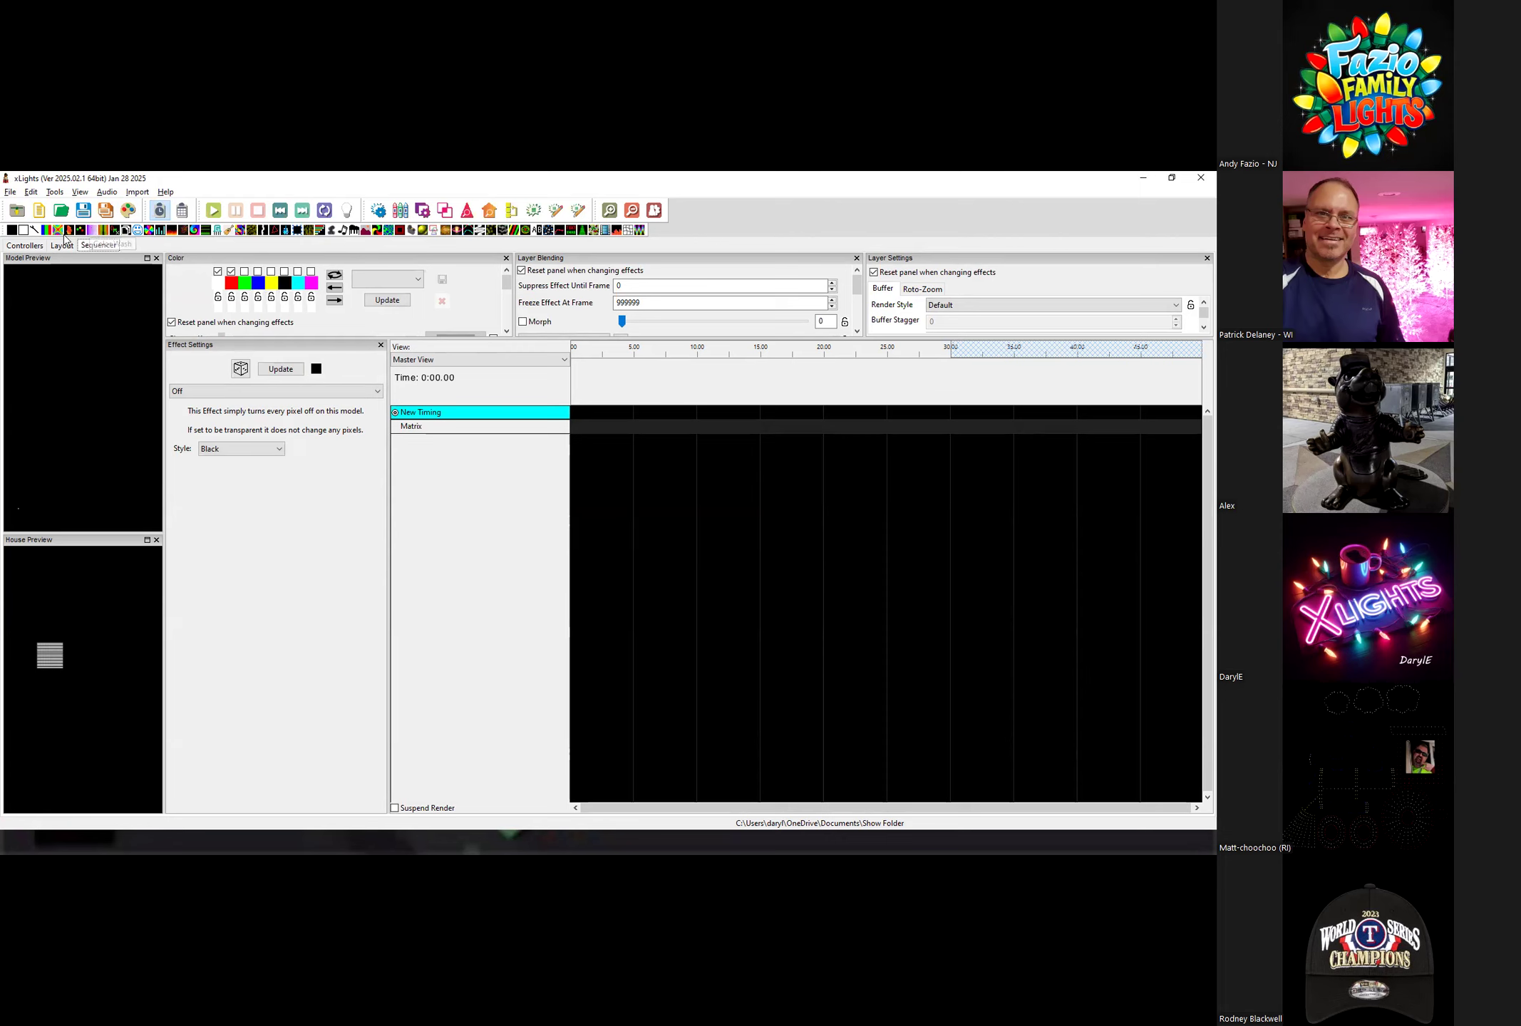
Place a Color Wash effect on the Matrix from about 2 to 10 seconds and switch its red palette color to green.
{"action": "left_click_drag", "start_coordinate": [90, 236], "coordinate": [604, 426]}
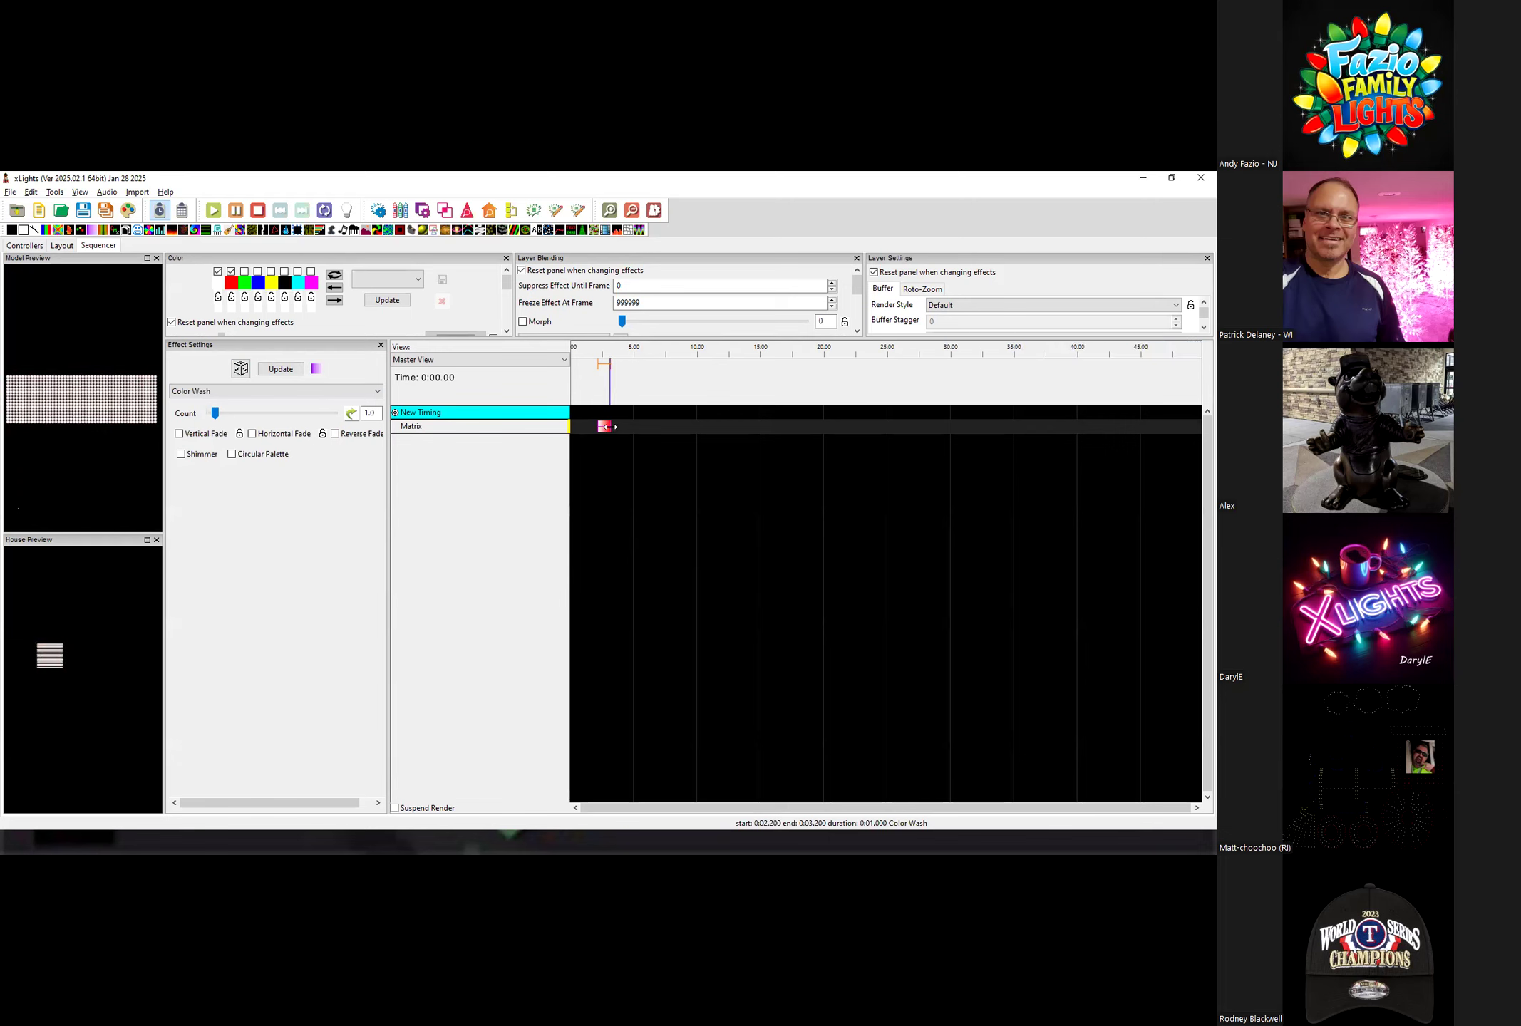
{"action": "left_click_drag", "start_coordinate": [609, 426], "coordinate": [694, 426]}
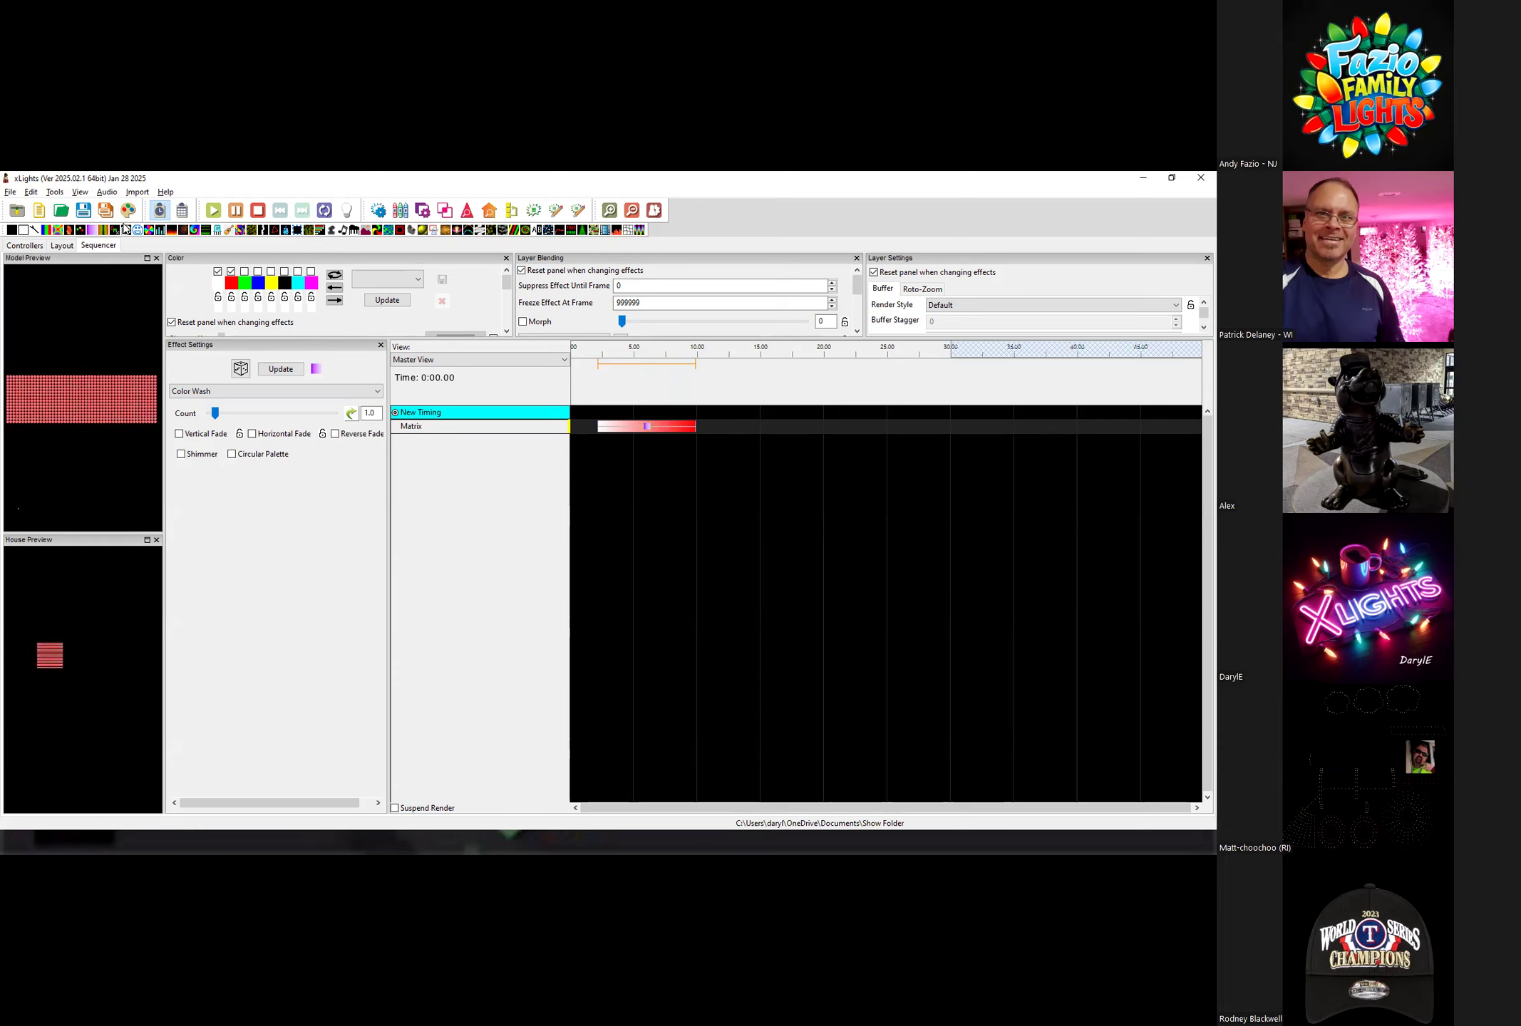
{"action": "left_click", "coordinate": [244, 272]}
{"action": "left_click", "coordinate": [230, 272]}
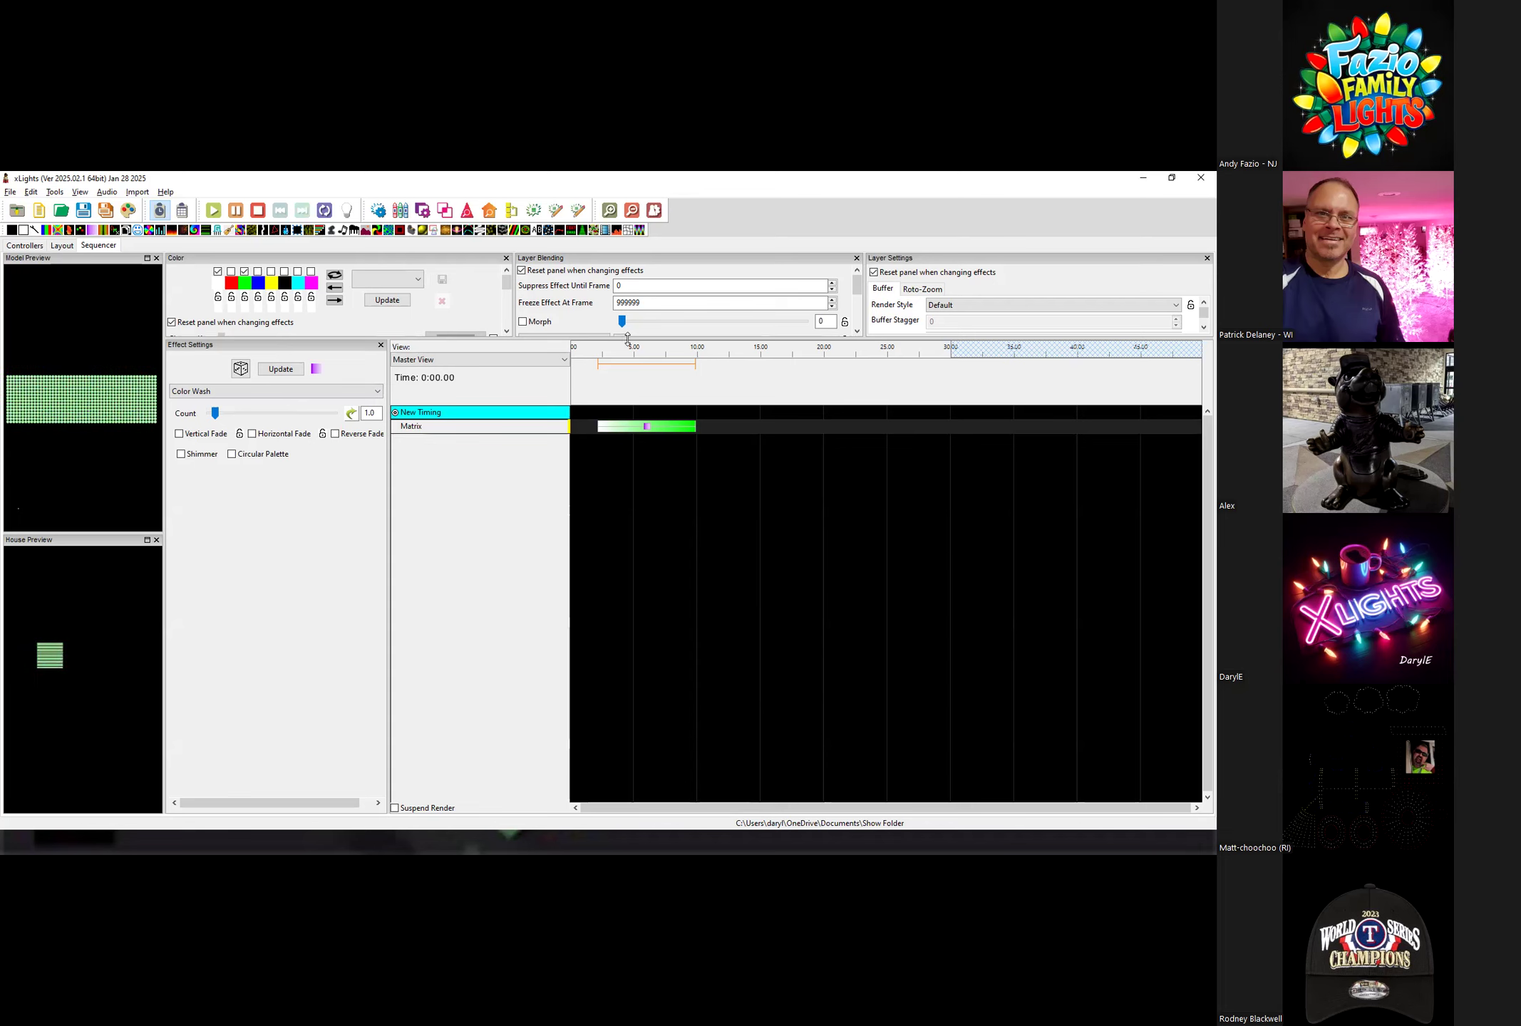
Enlarge the Color, Layer Blending and Layer Settings panels to expose more of their options, including the transition settings.
{"action": "left_click_drag", "start_coordinate": [632, 342], "coordinate": [640, 398]}
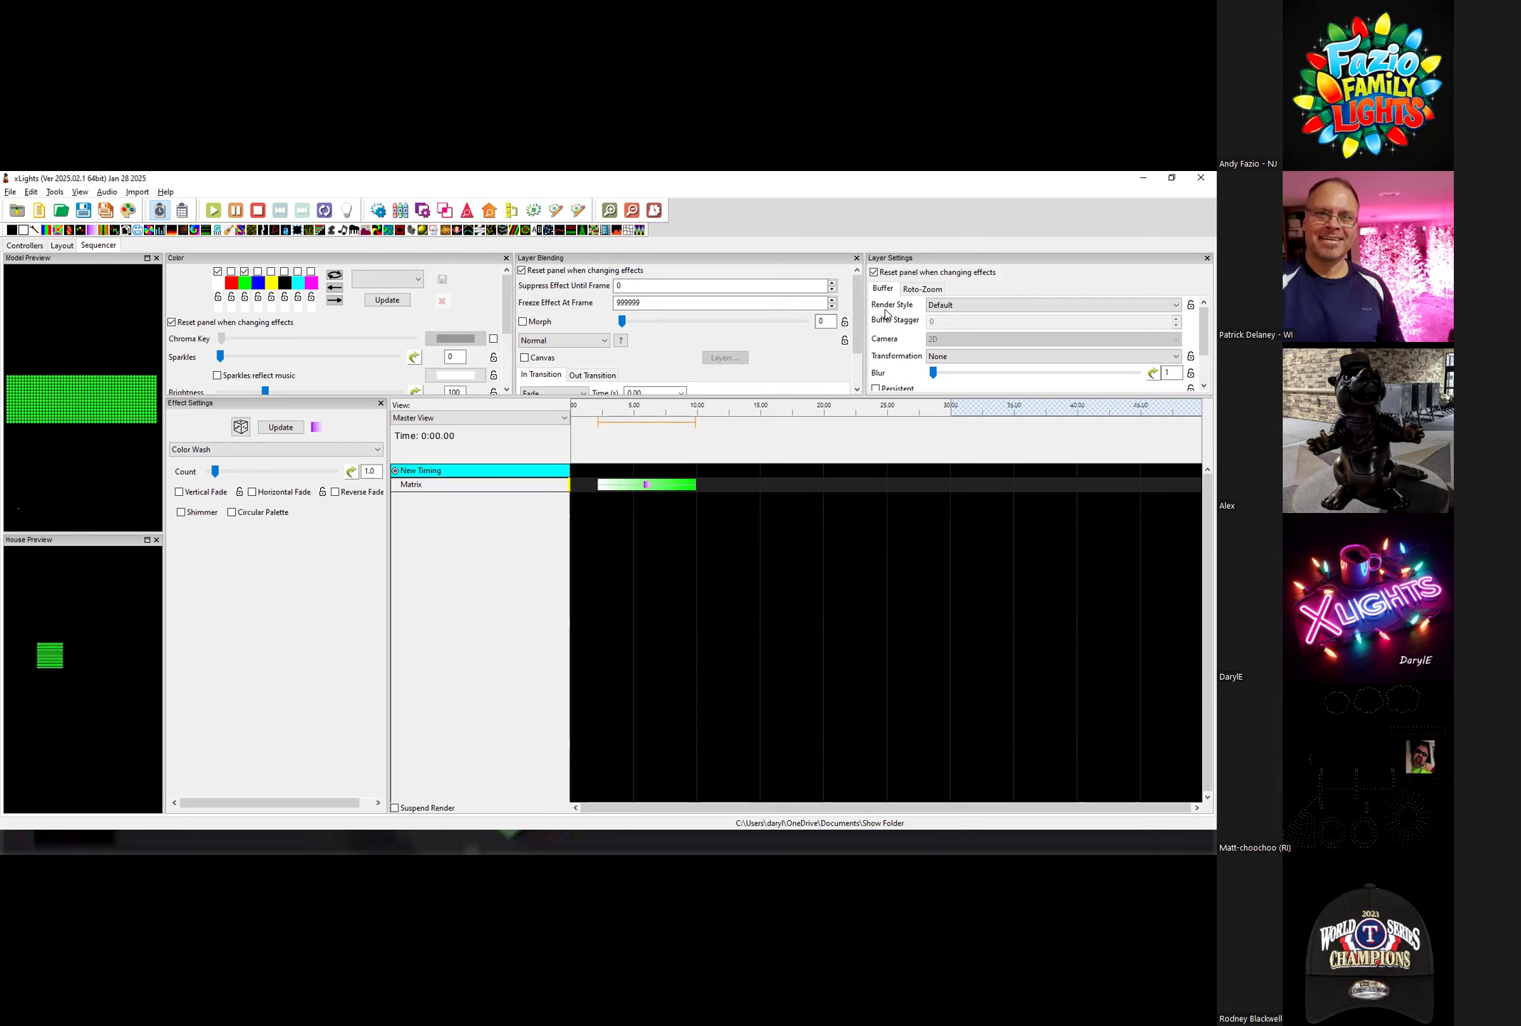
{"action": "scroll", "coordinate": [857, 298], "scroll_direction": "down", "scroll_amount": 2}
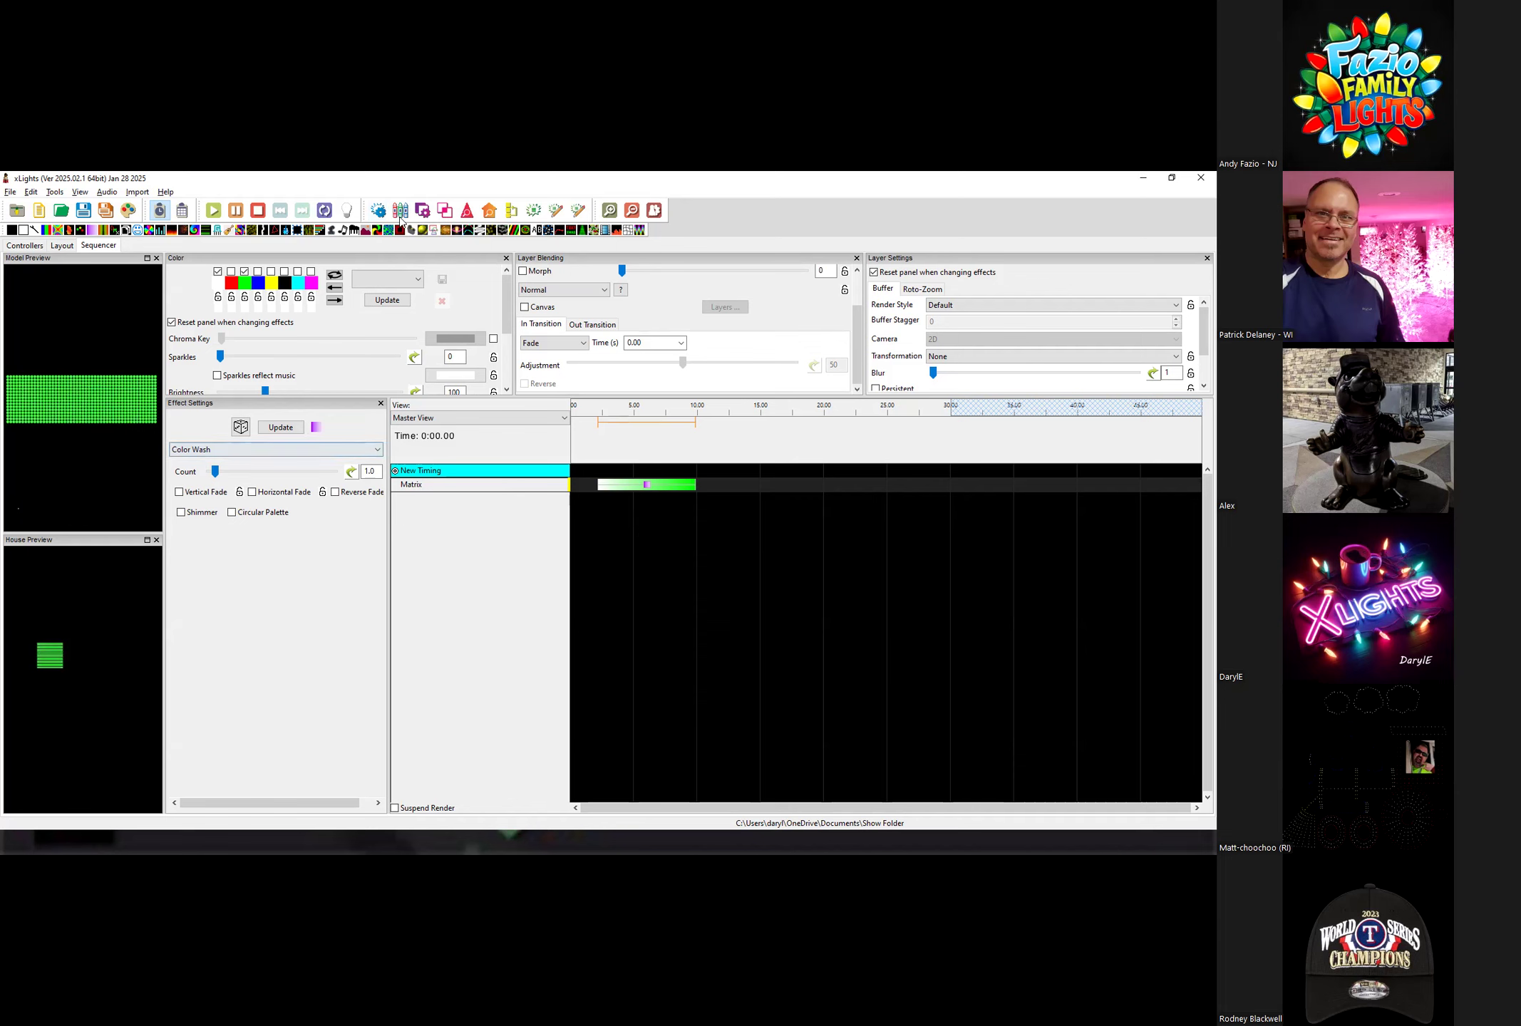
Hide and restore the Effect Settings panel, and show and close the Effects panel.
{"action": "left_click", "coordinate": [379, 211]}
{"action": "left_click", "coordinate": [378, 211]}
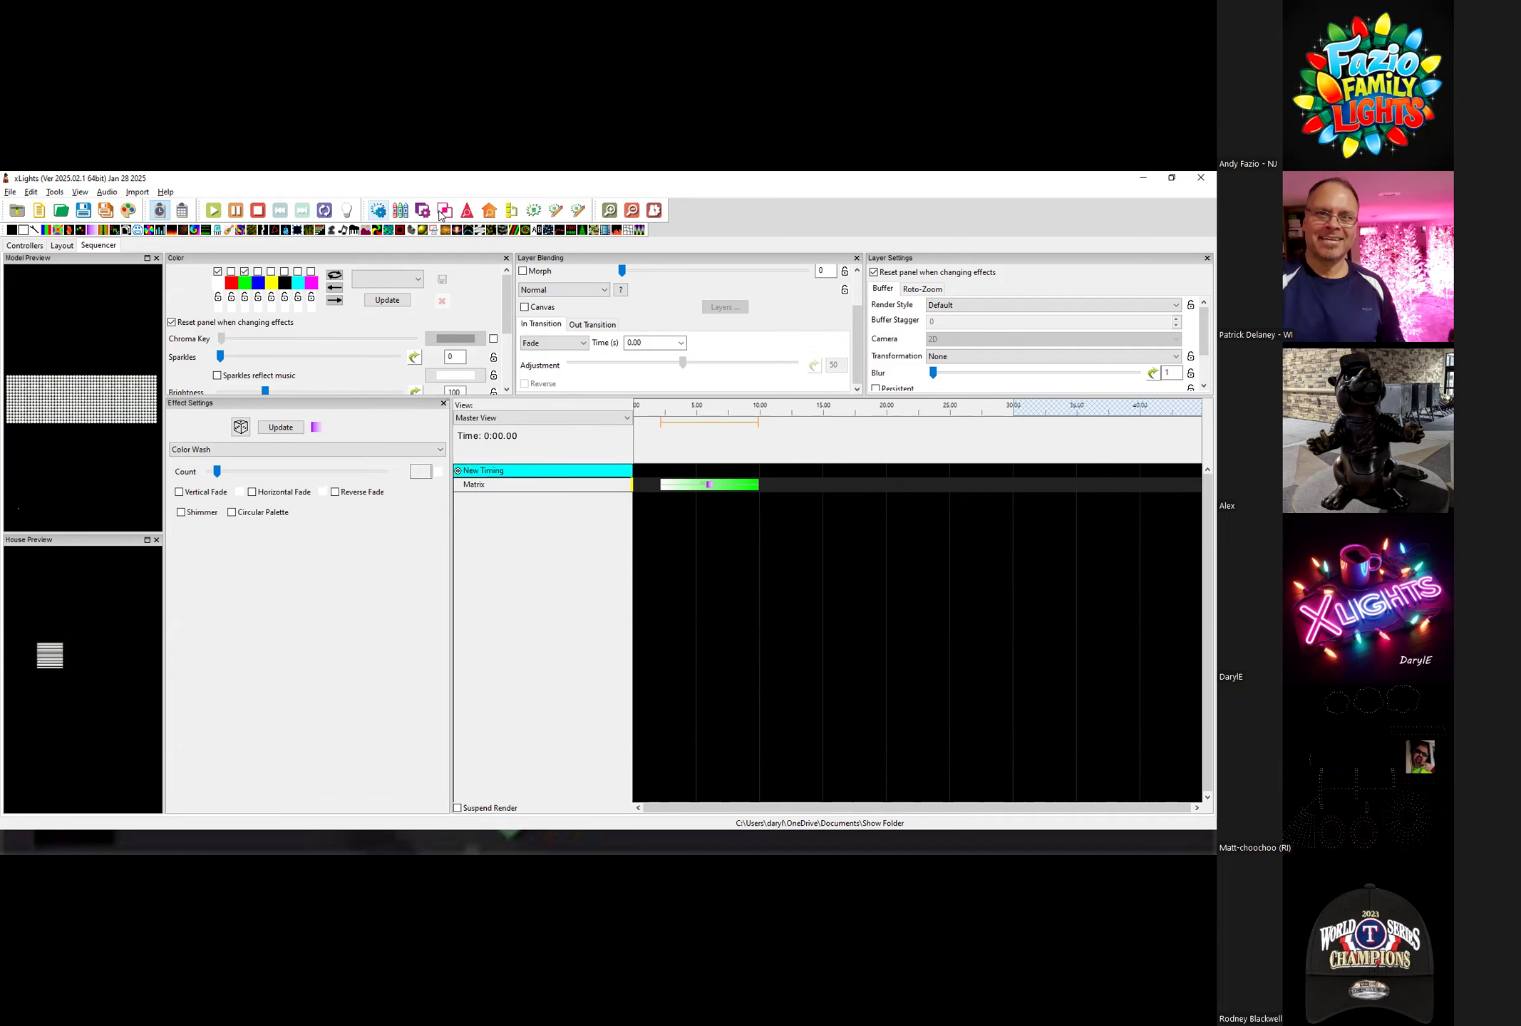
{"action": "left_click", "coordinate": [490, 211]}
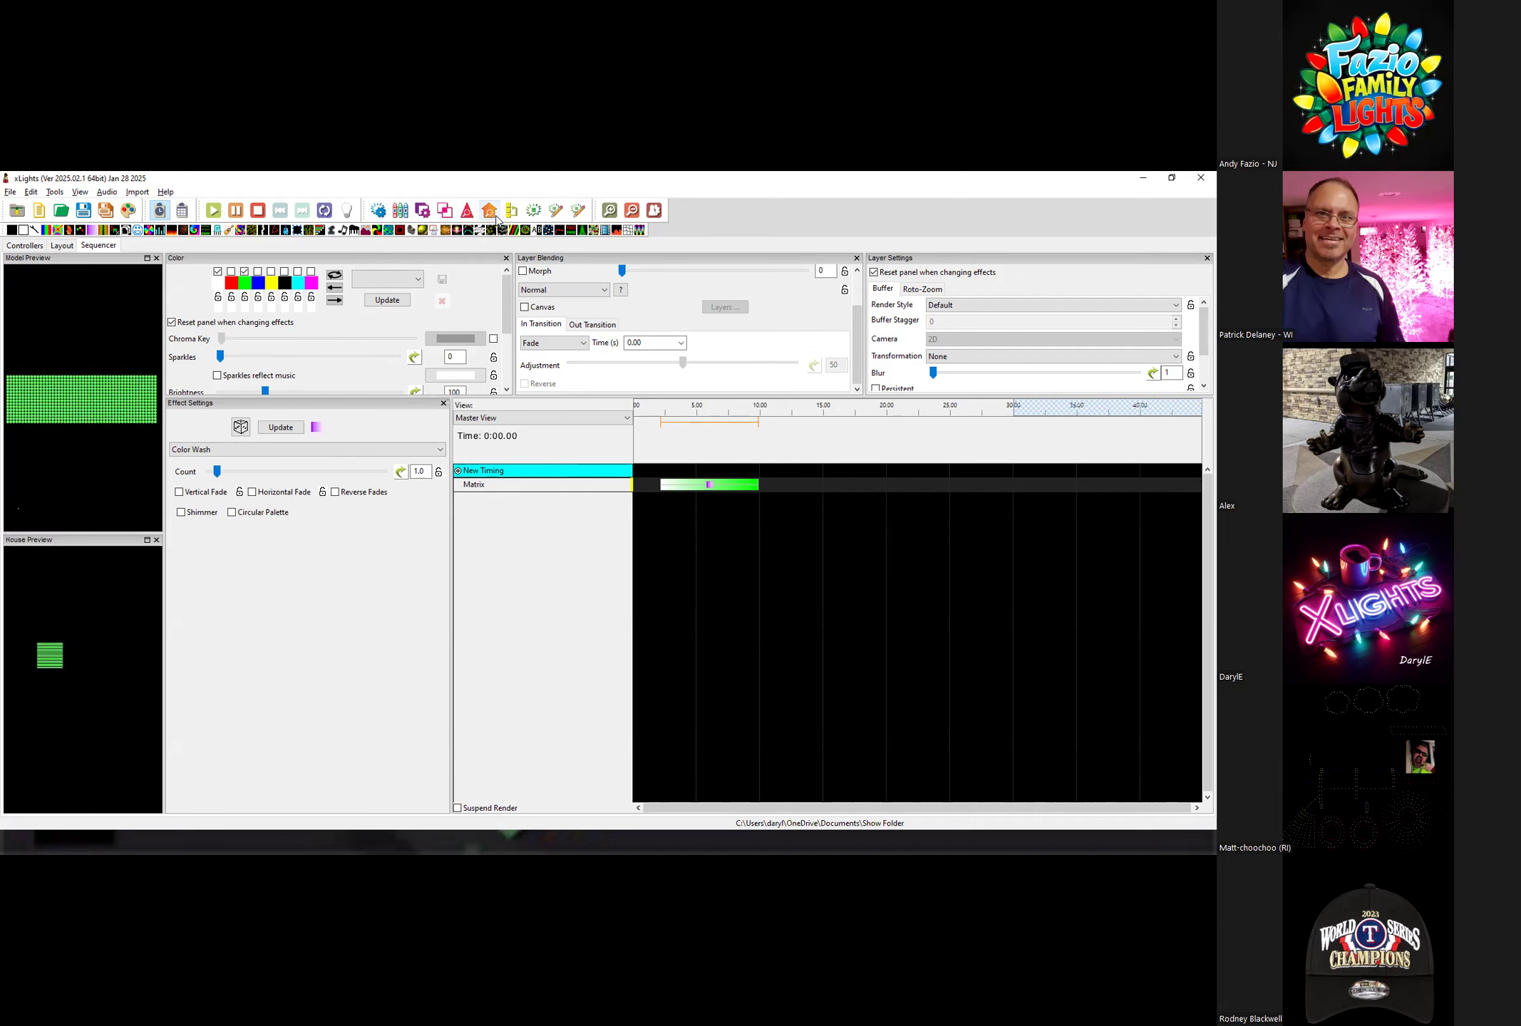
{"action": "left_click", "coordinate": [534, 210]}
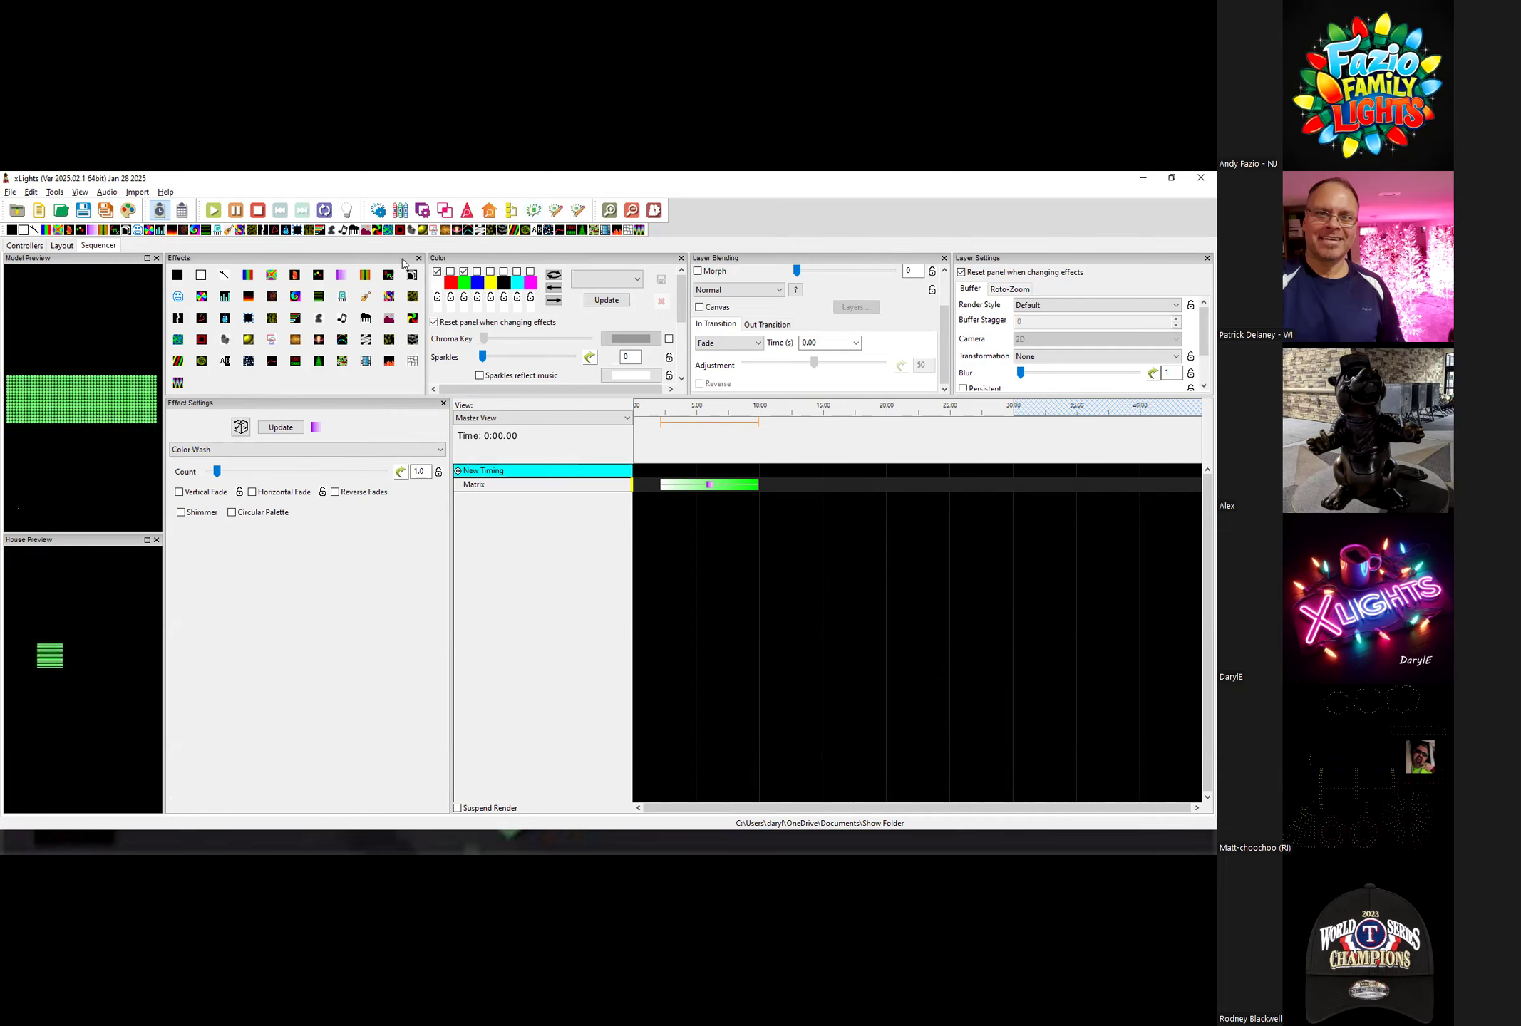
{"action": "left_click", "coordinate": [418, 258]}
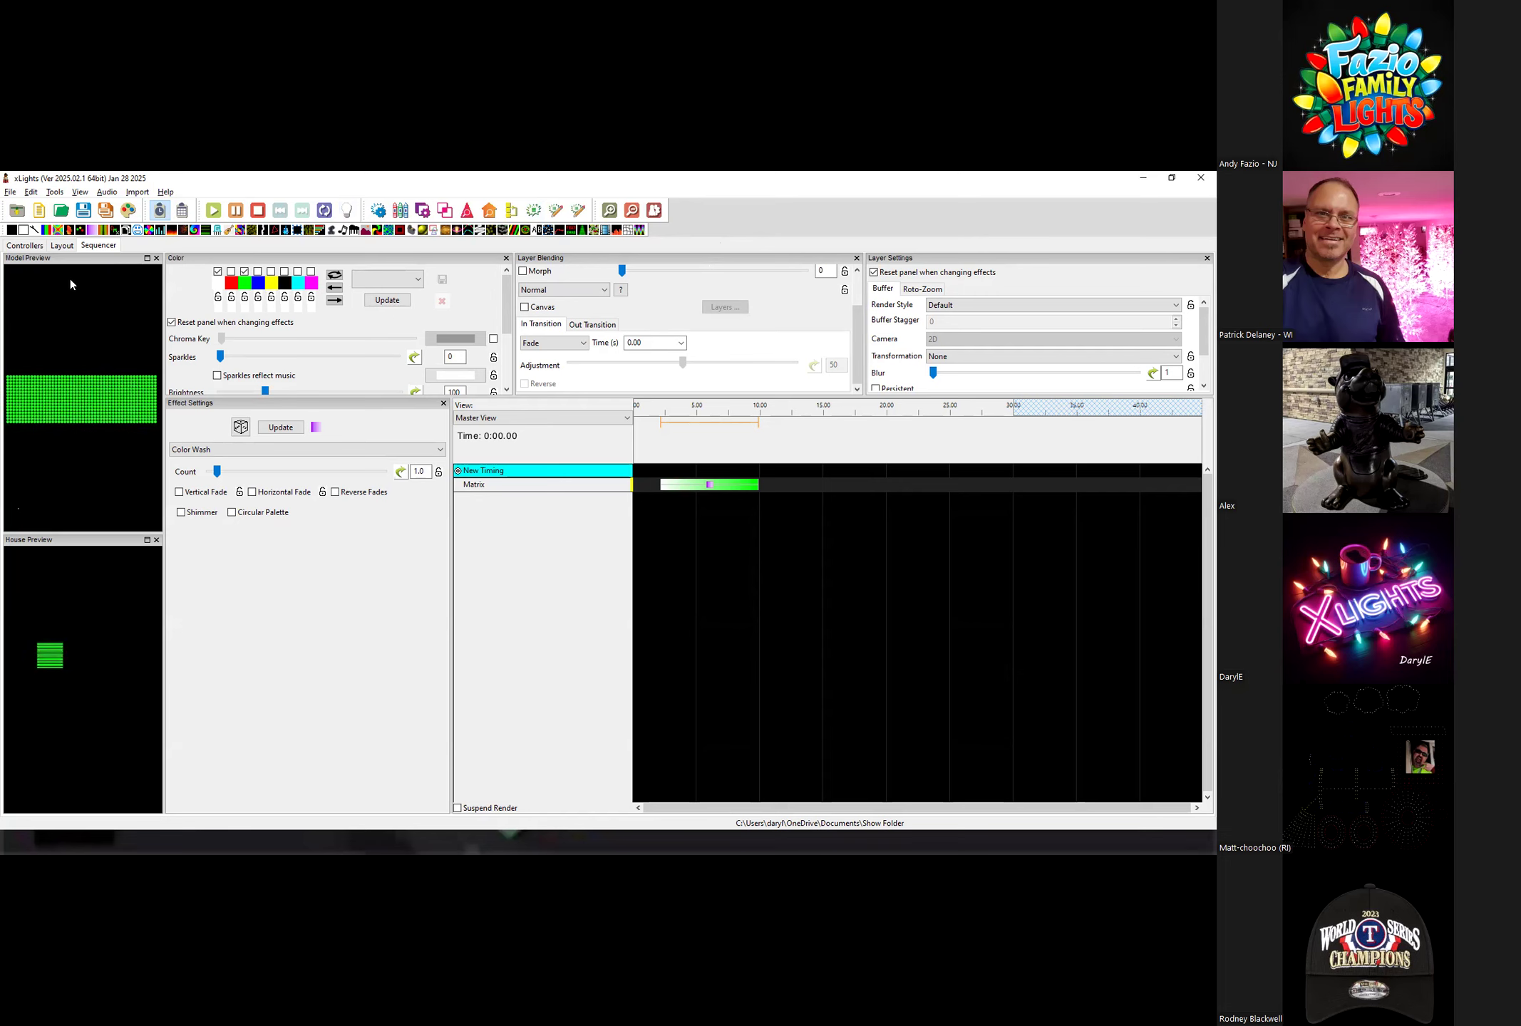
{"action": "left_click_drag", "start_coordinate": [79, 266], "coordinate": [66, 402]}
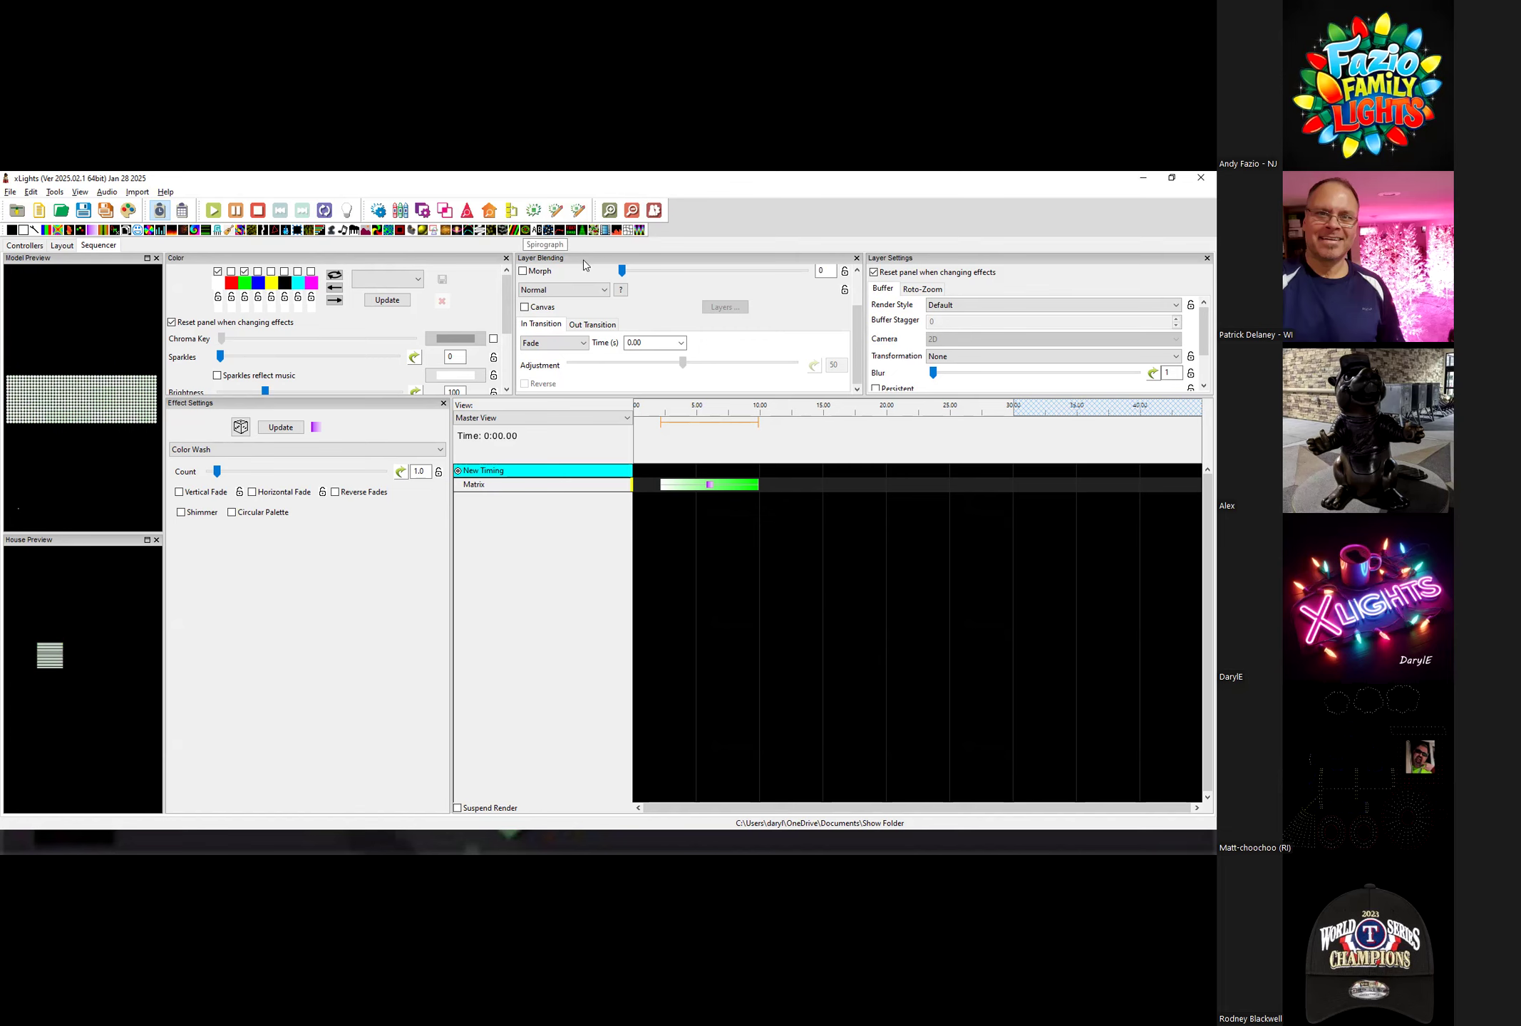
Add another effect to the Matrix at about 13 seconds and a Wave effect at about 17 seconds.
{"action": "left_click_drag", "start_coordinate": [620, 240], "coordinate": [799, 484]}
{"action": "left_click_drag", "start_coordinate": [640, 229], "coordinate": [851, 485]}
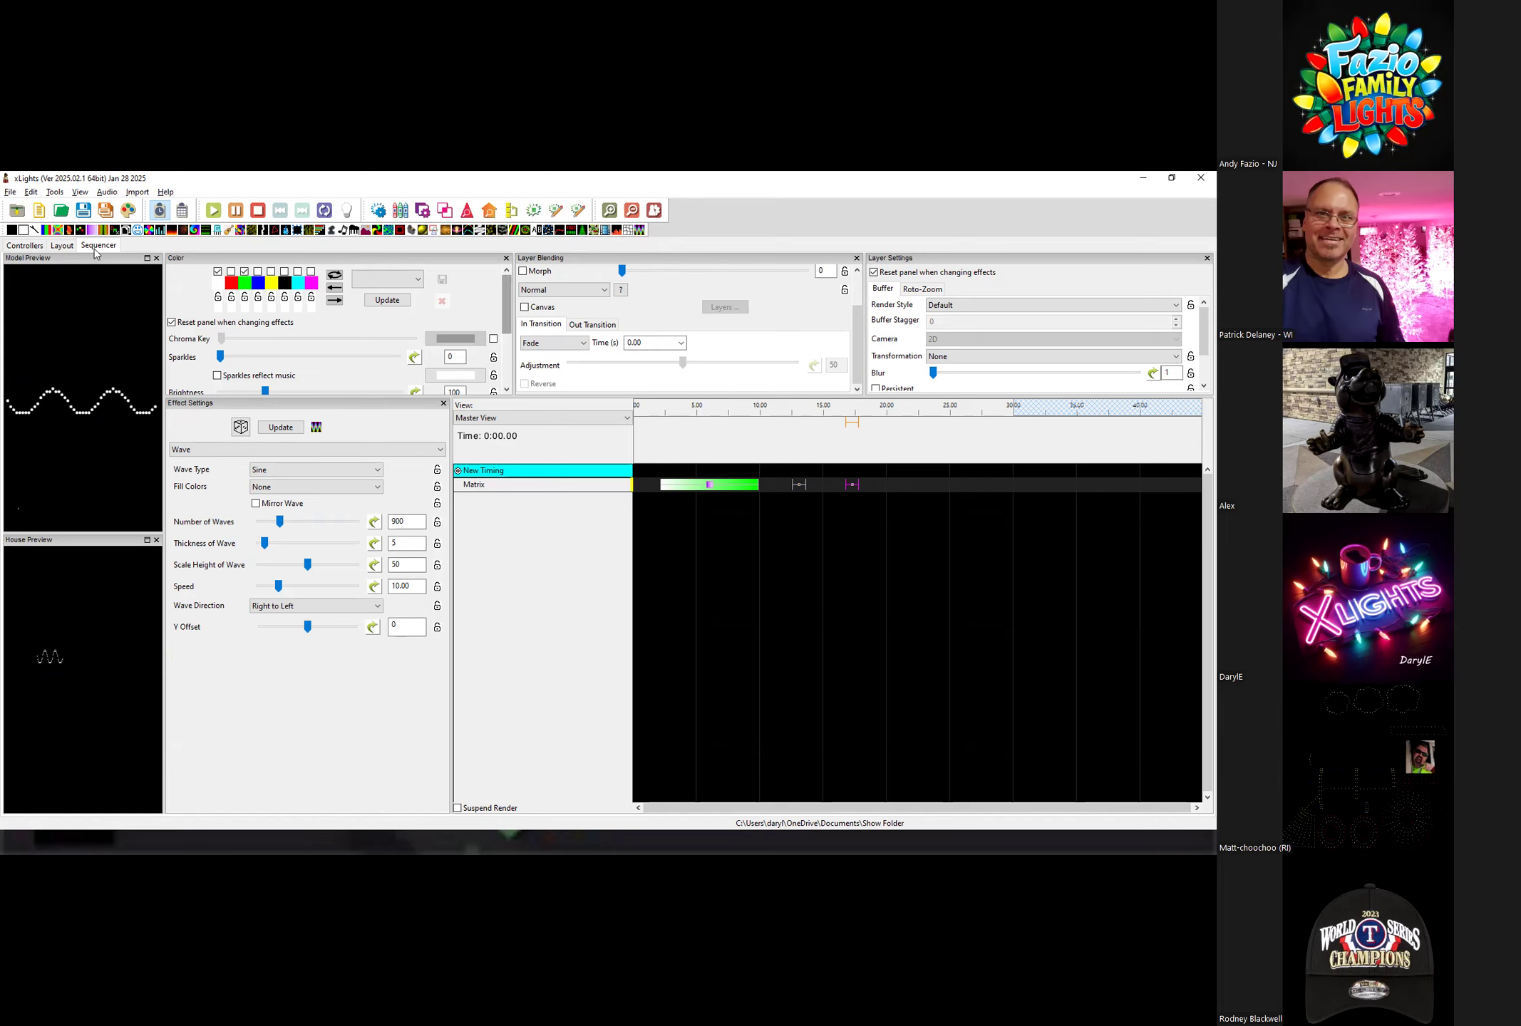
Delete the Matrix model from the layout together with all its effects and layers.
{"action": "left_click", "coordinate": [25, 245]}
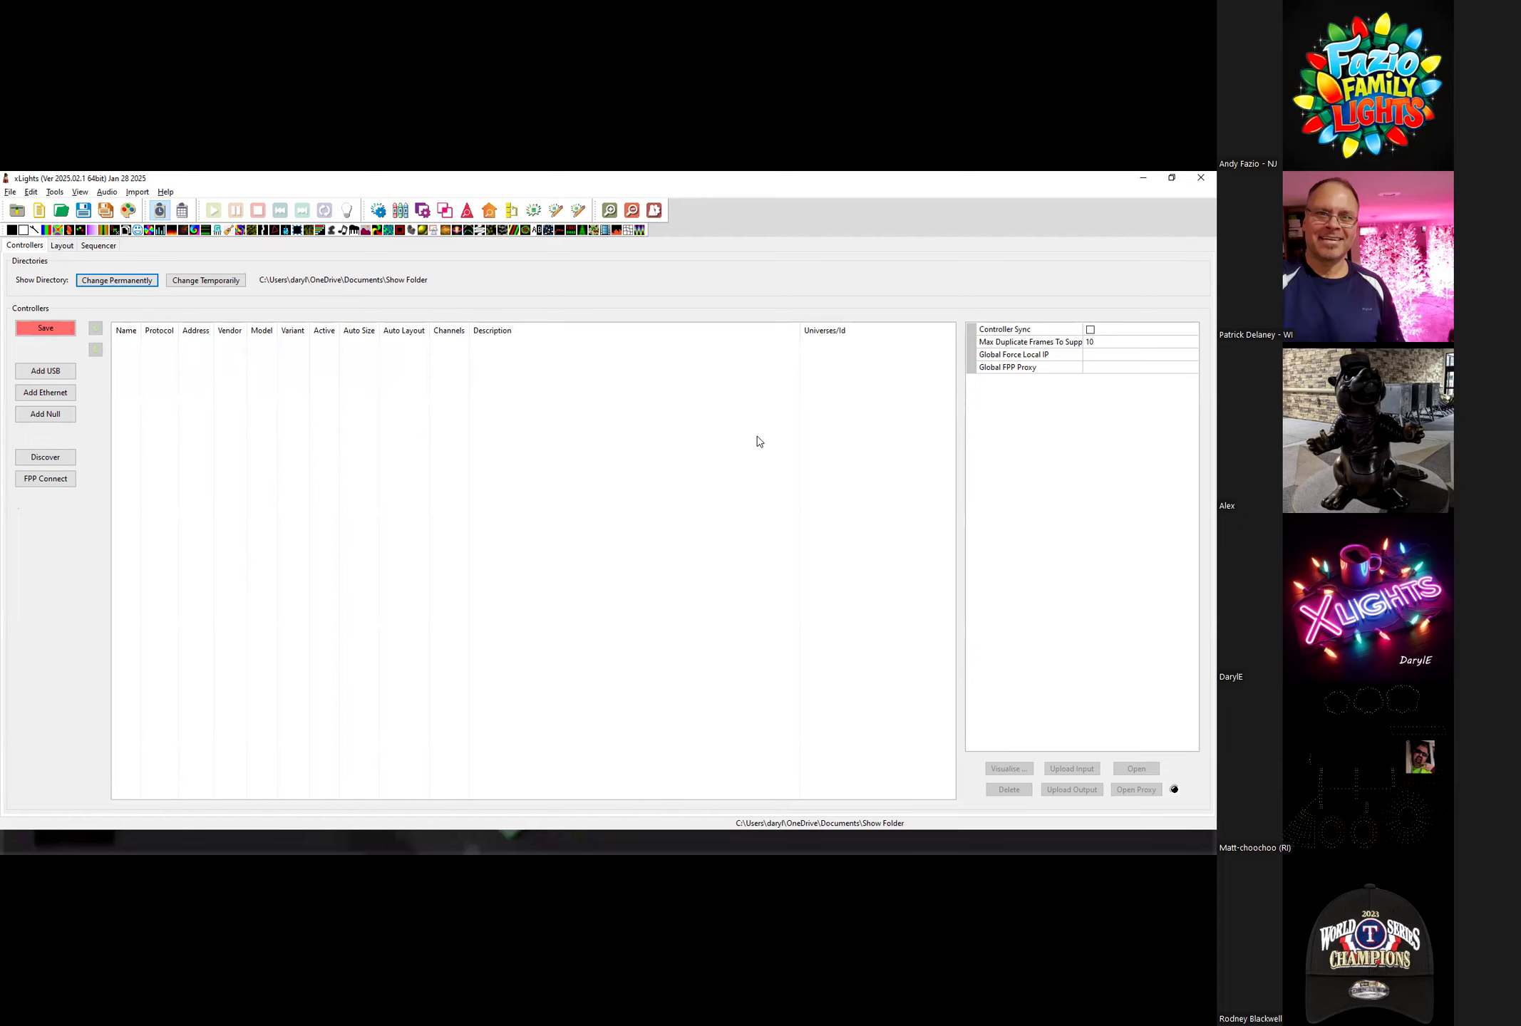
{"action": "left_click", "coordinate": [62, 247]}
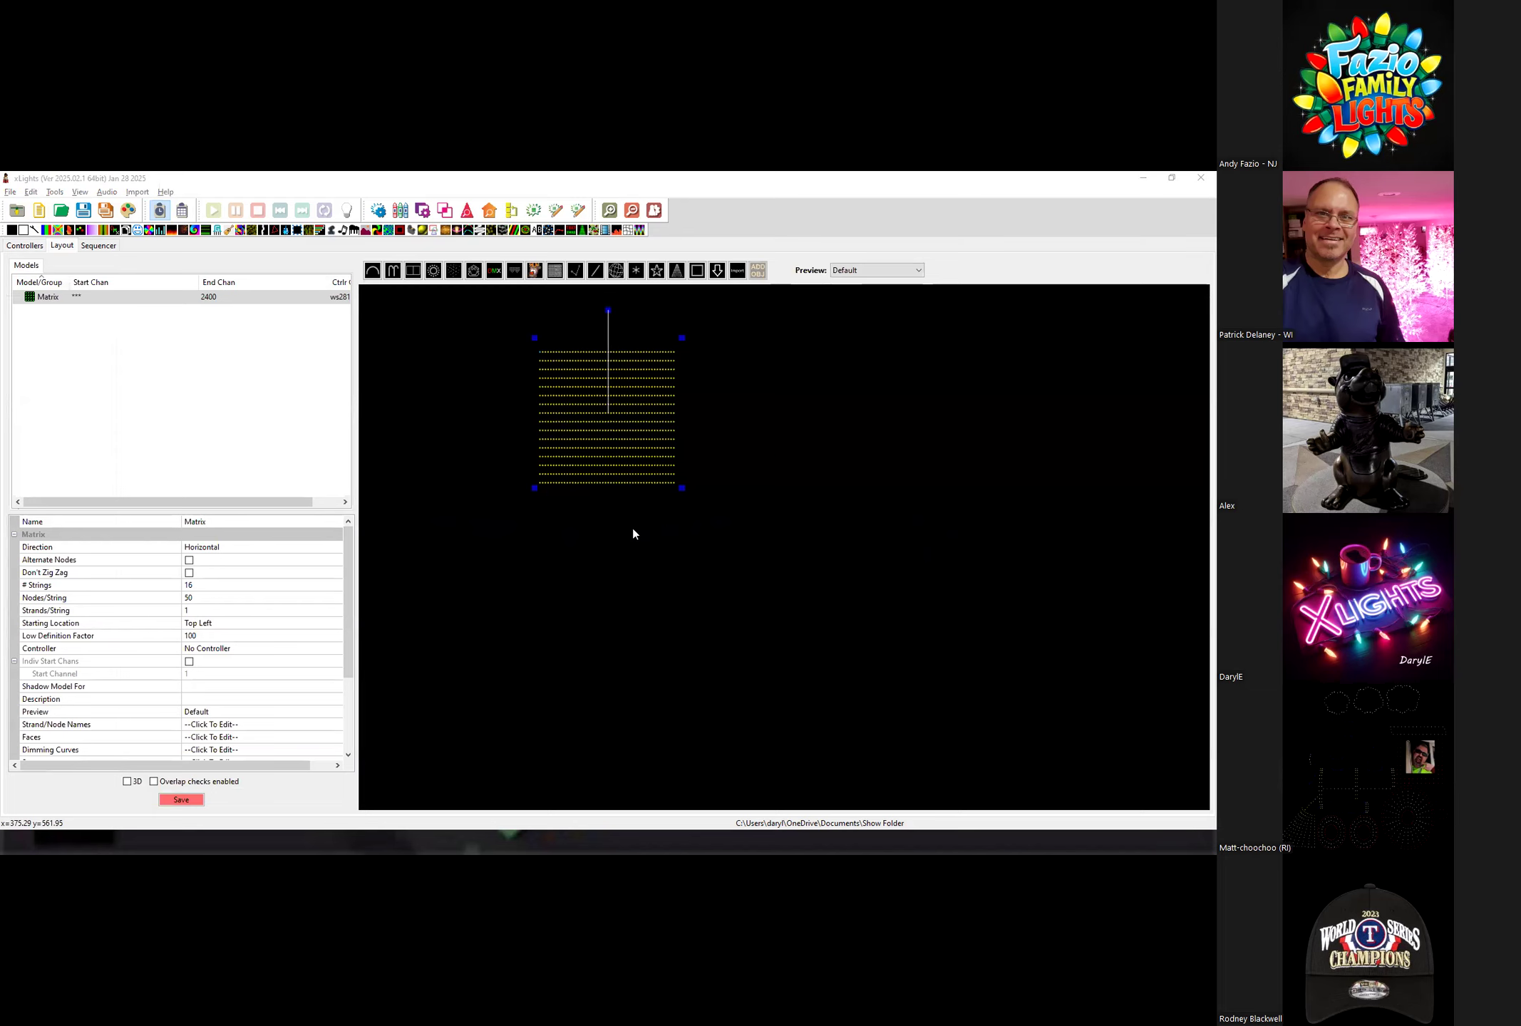
{"action": "left_click", "coordinate": [577, 422]}
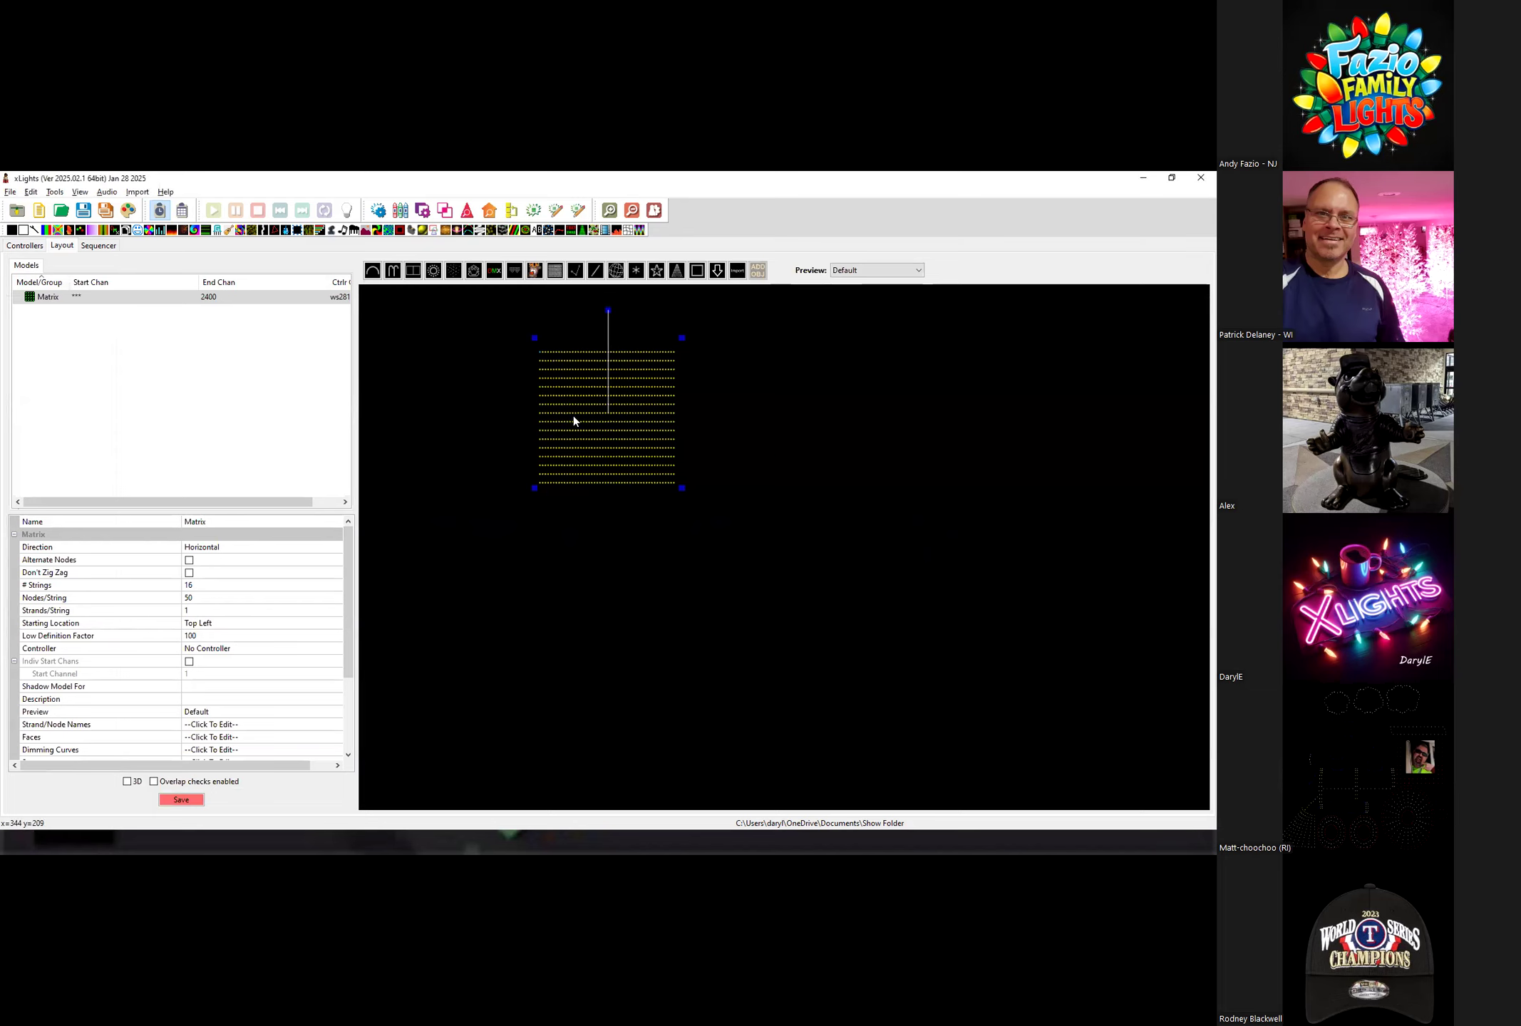
{"action": "key", "text": "Delete"}
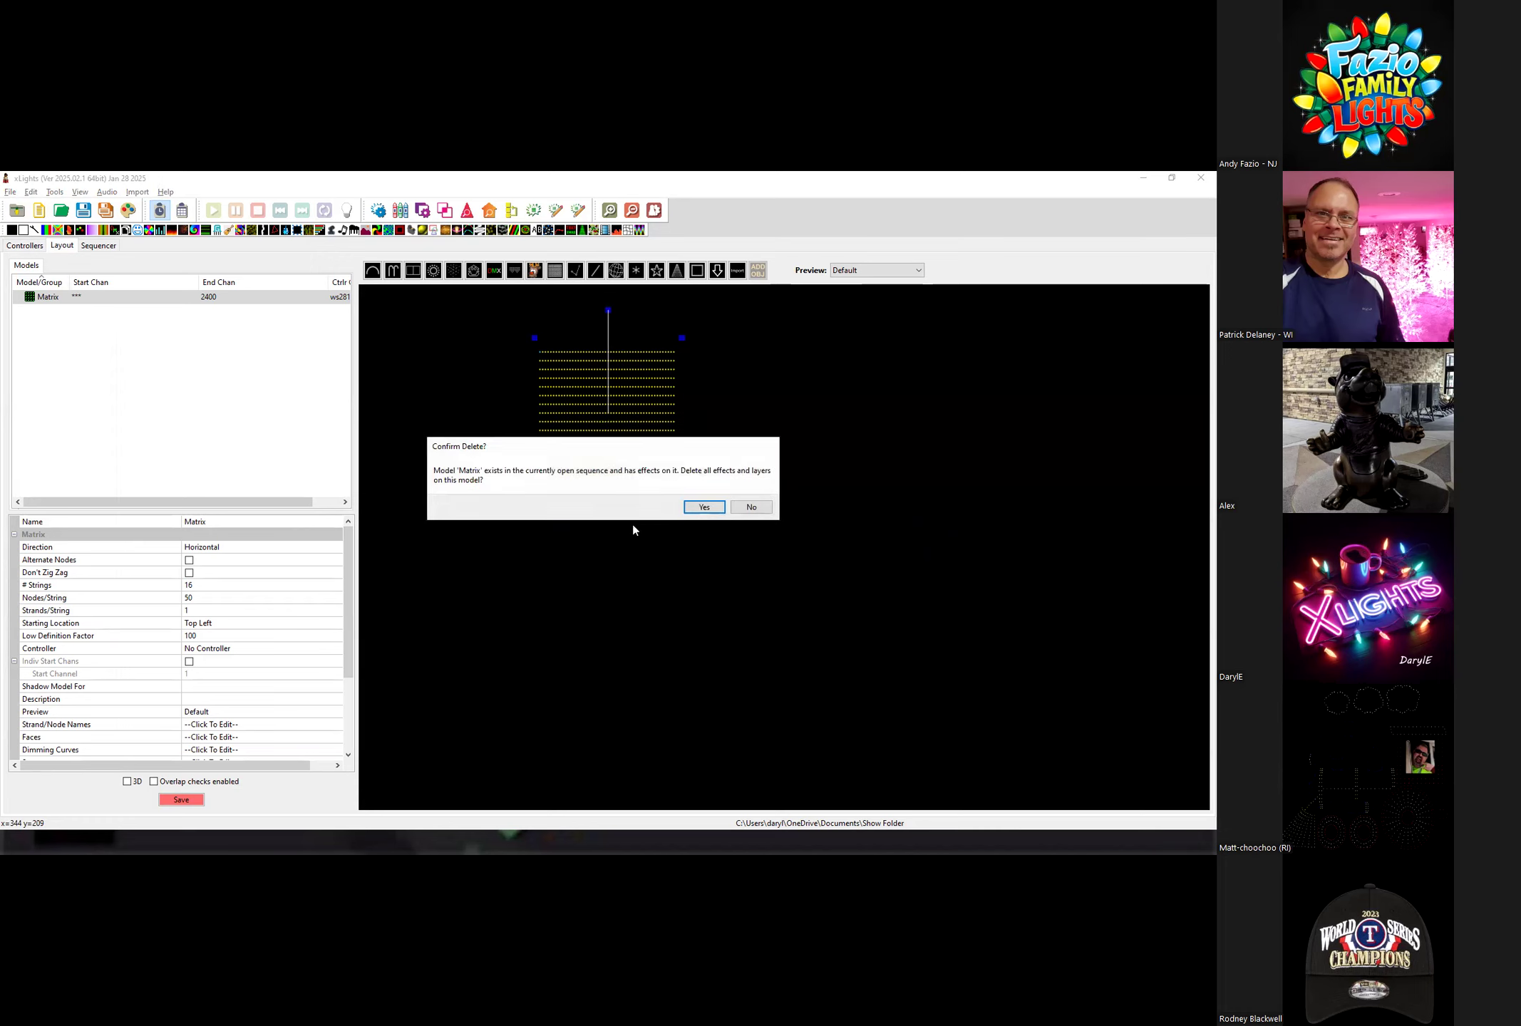
{"action": "left_click", "coordinate": [704, 507]}
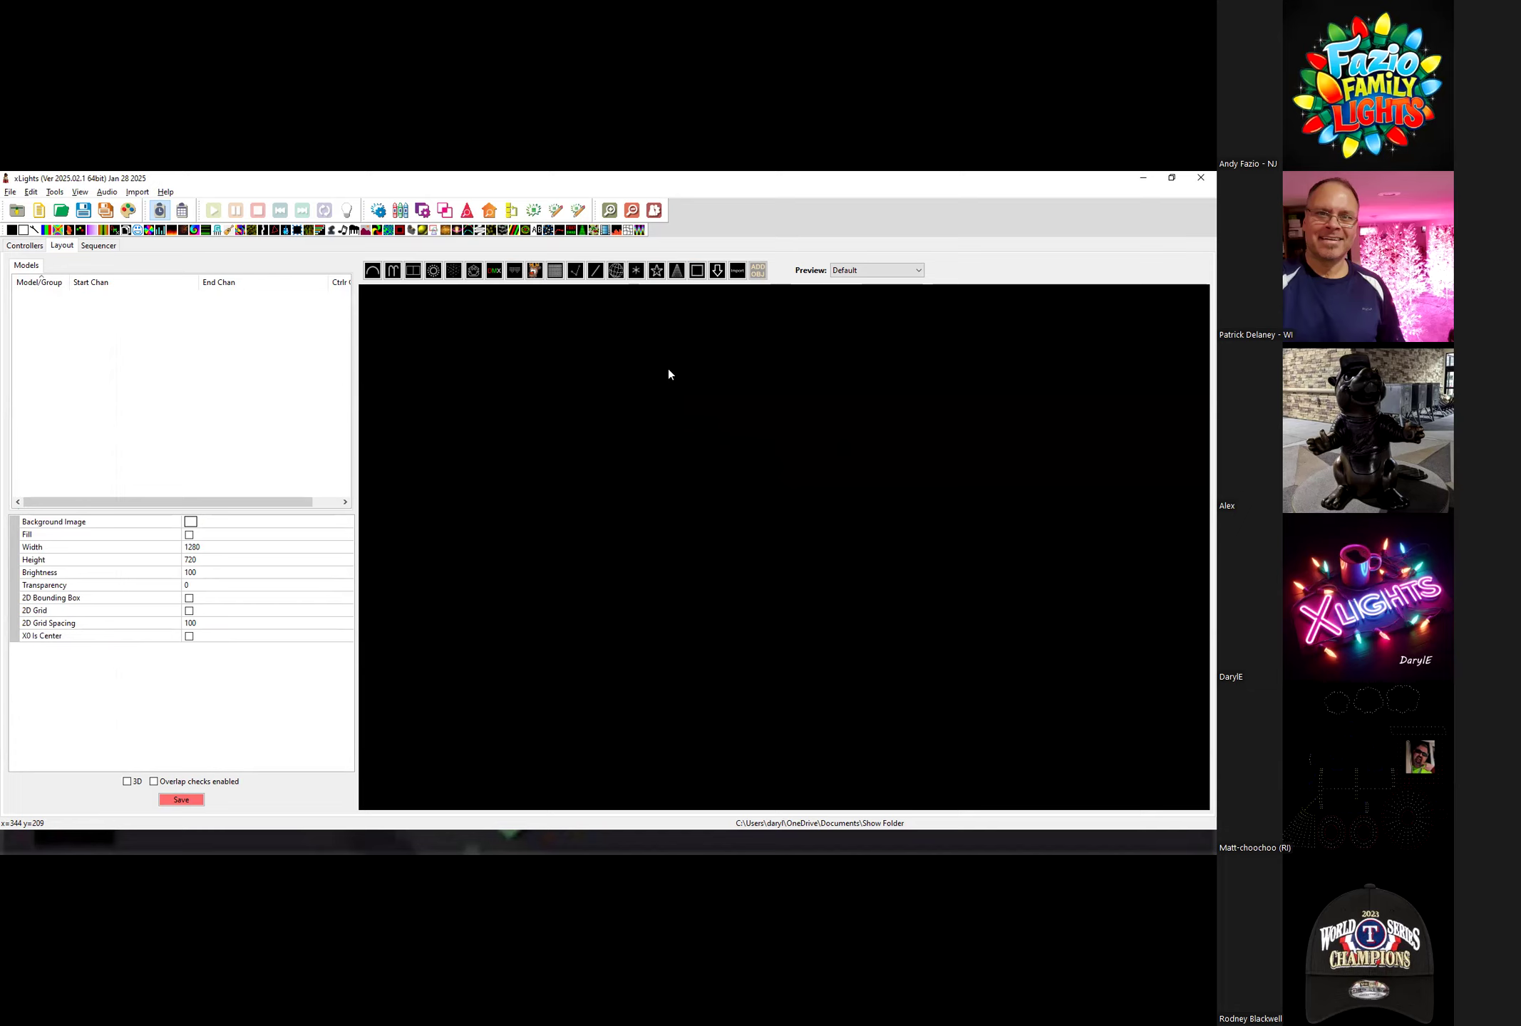
Set MyHouse.webp from MyShowFolder as the layout's background image.
{"action": "left_click", "coordinate": [204, 524]}
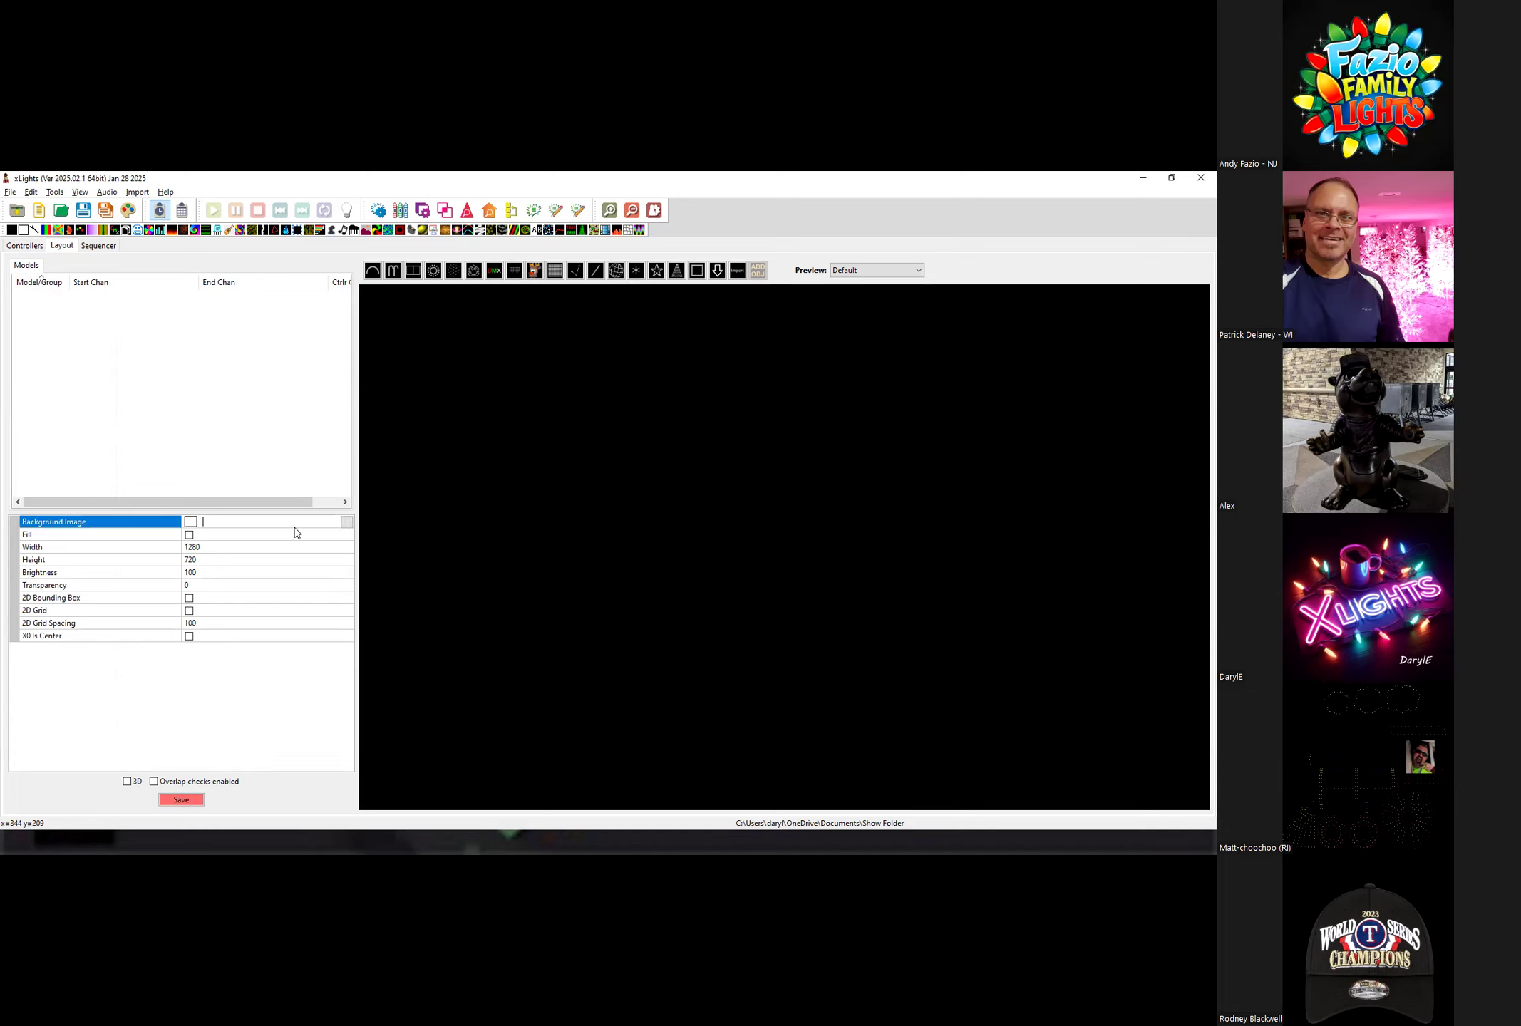
{"action": "left_click", "coordinate": [347, 526]}
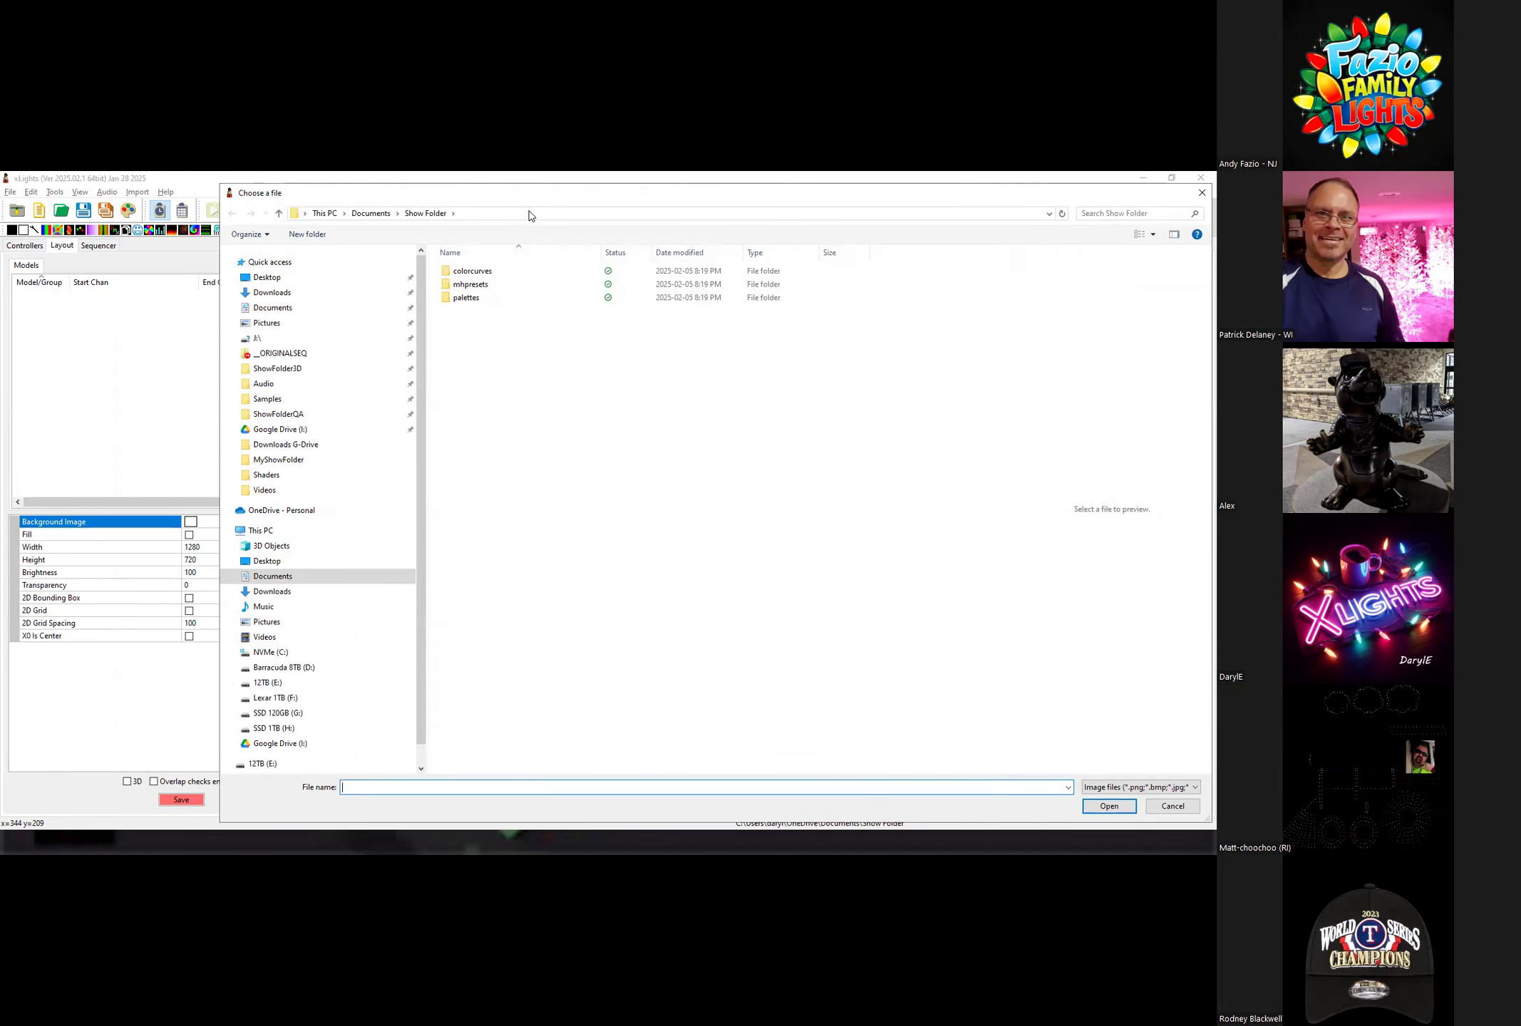
{"action": "key", "text": "Escape"}
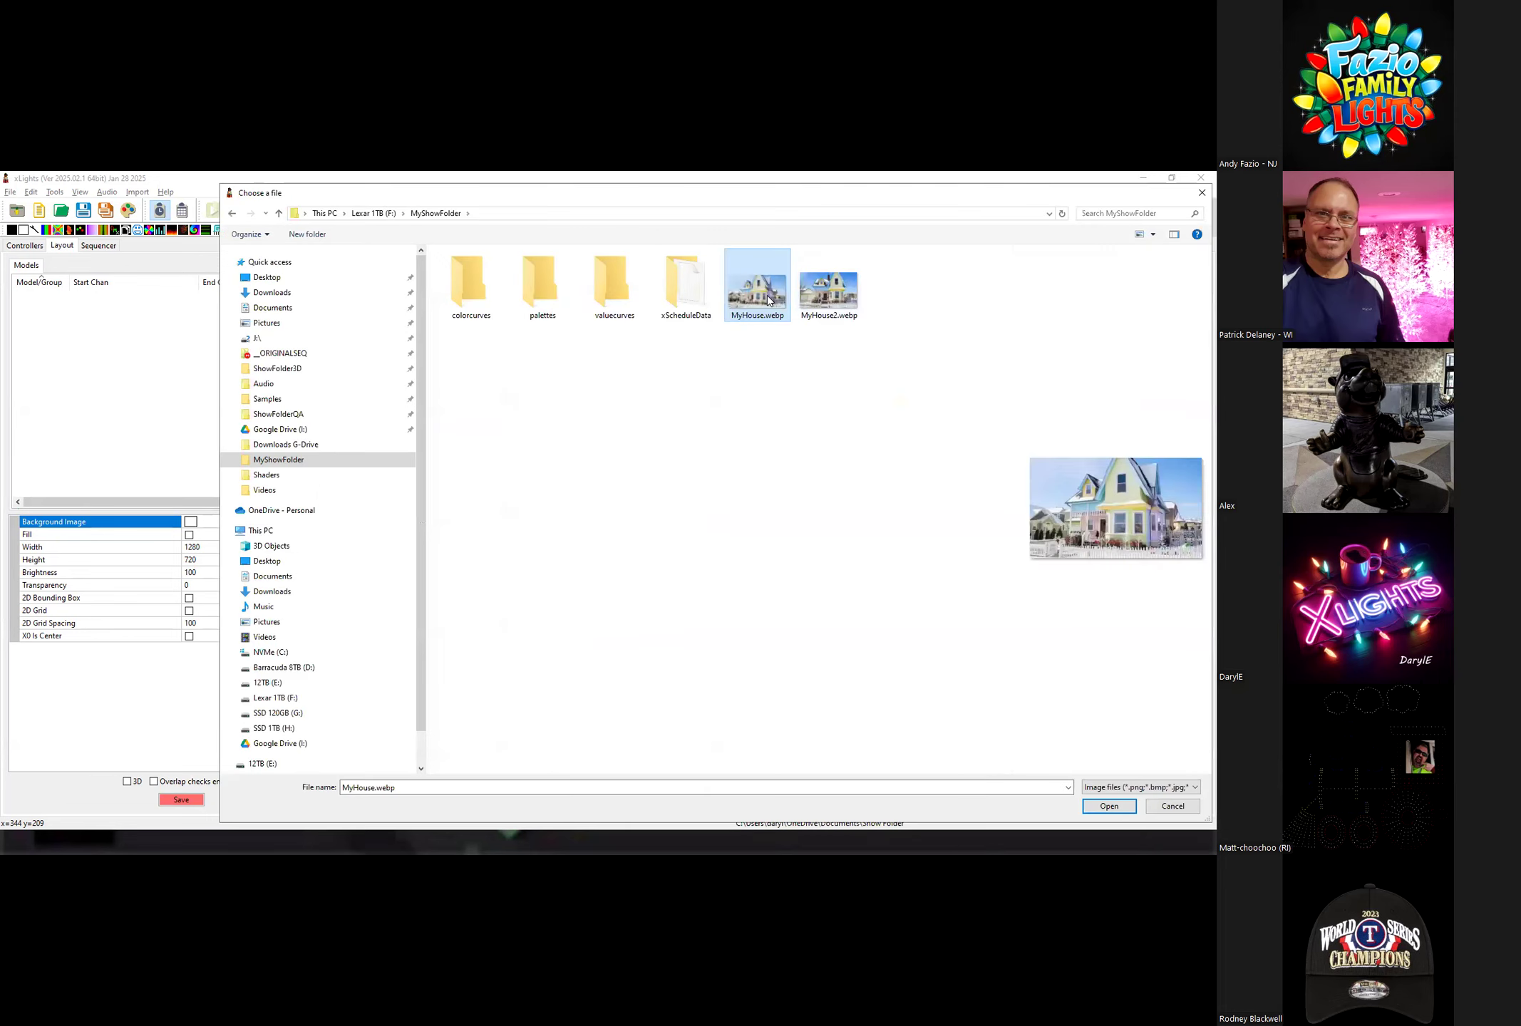
{"action": "left_click", "coordinate": [1109, 806]}
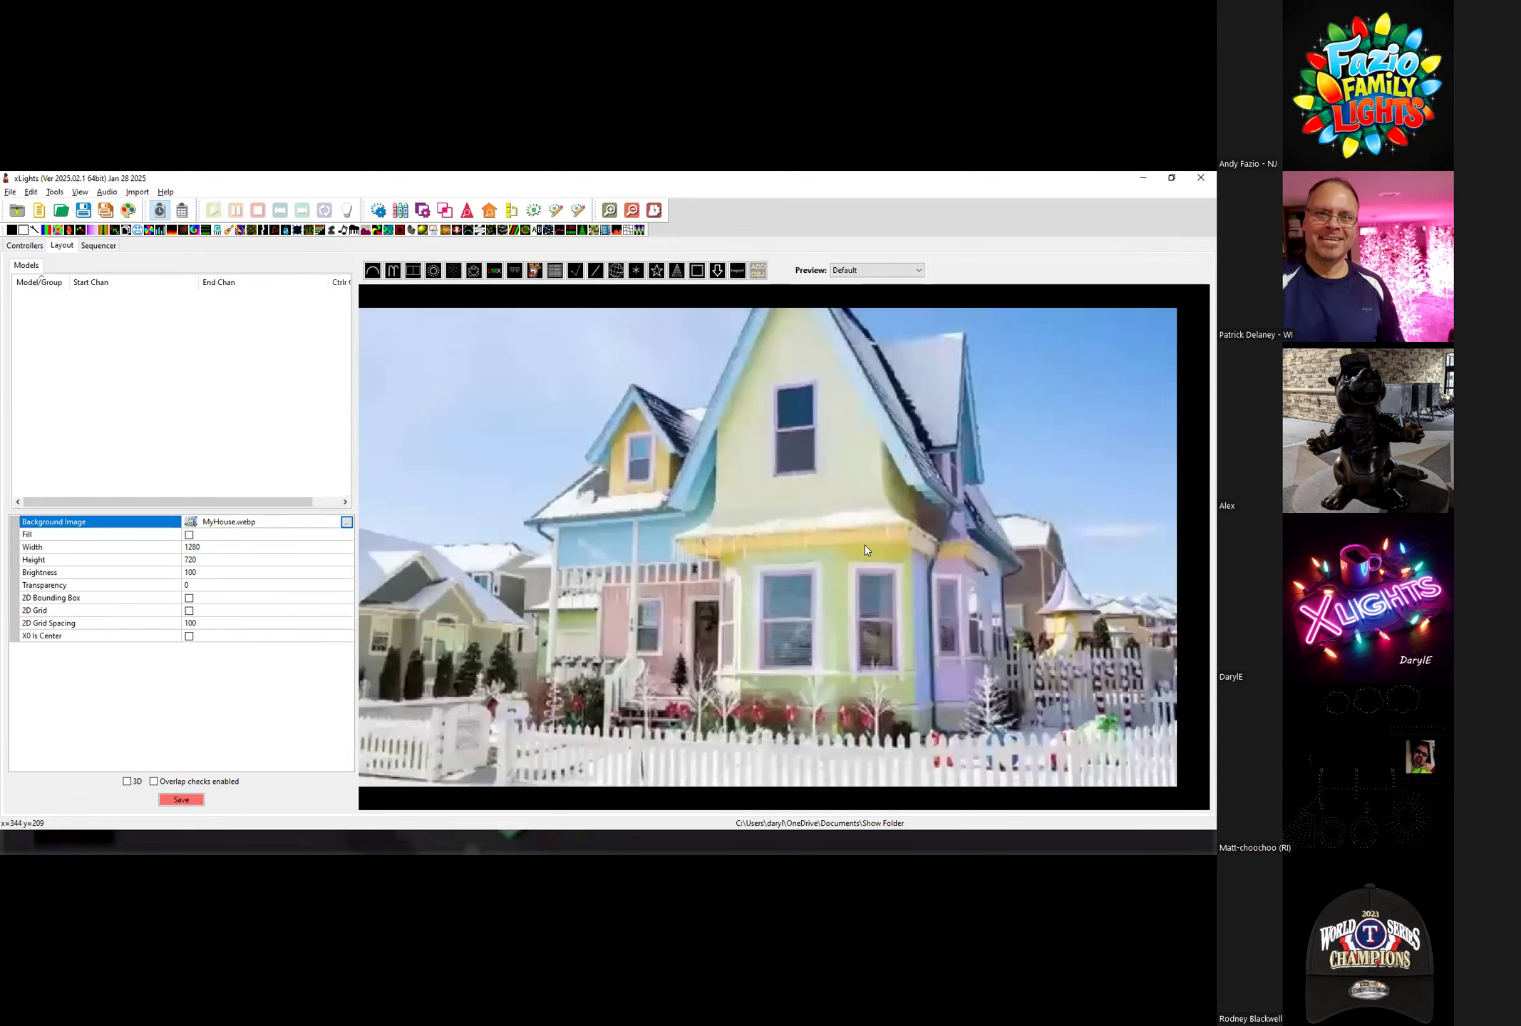
{"action": "scroll", "coordinate": [862, 549], "scroll_direction": "down", "scroll_amount": 1}
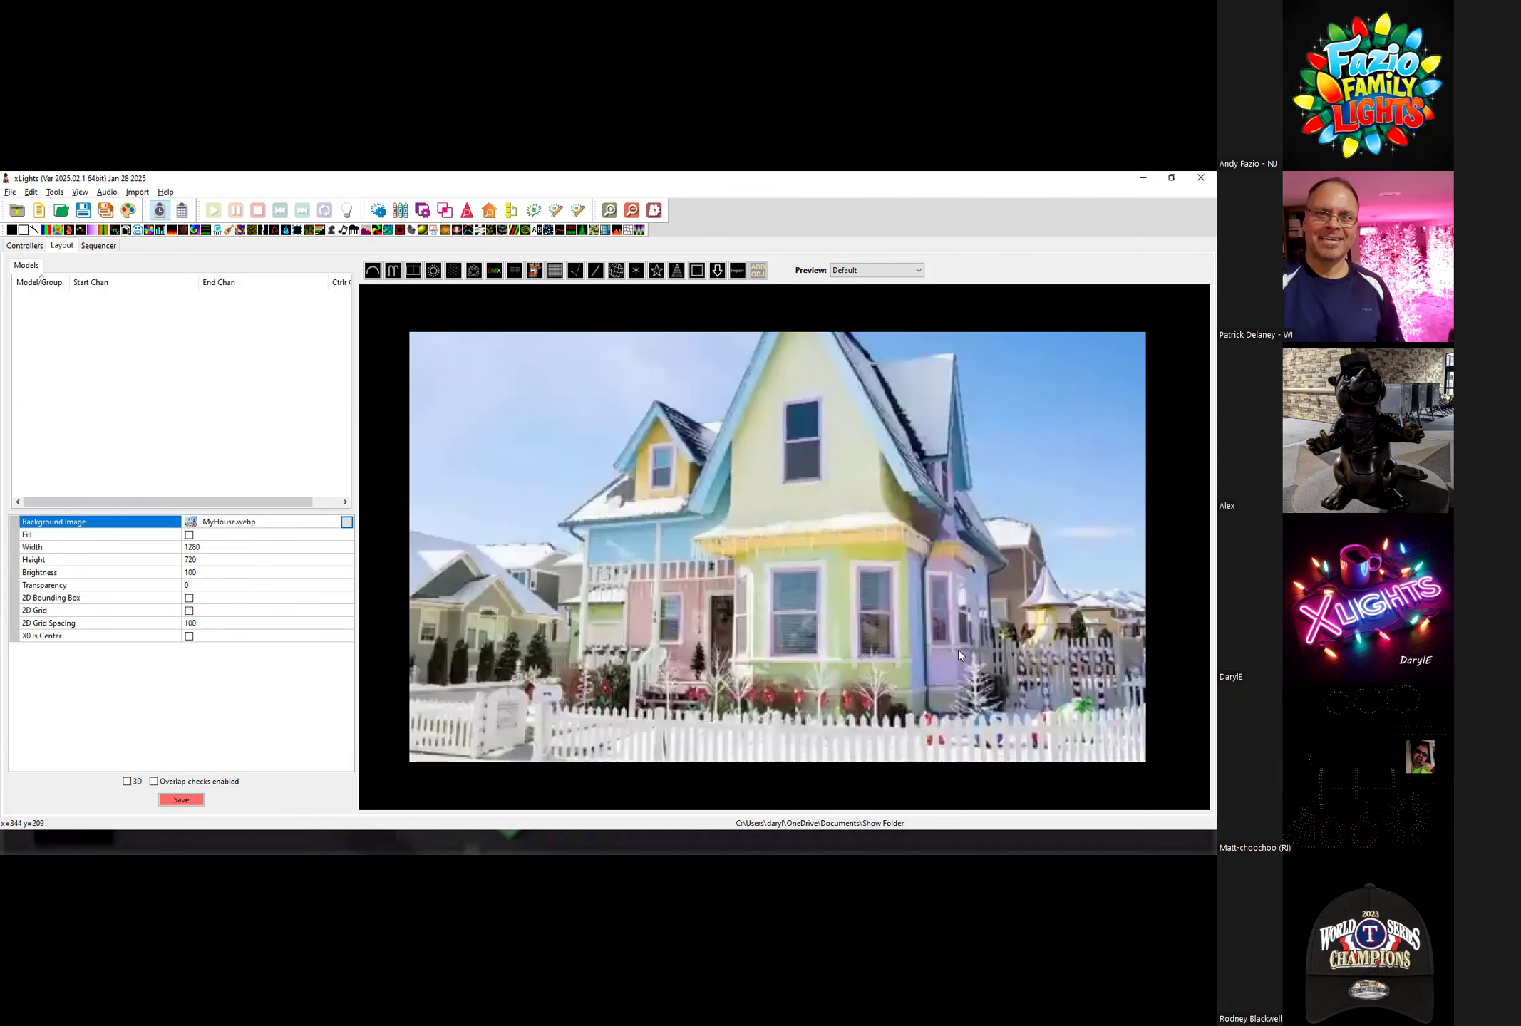
Replace the background image with MyHouse2.webp from MyShowFolder.
{"action": "left_click", "coordinate": [347, 522]}
{"action": "left_click", "coordinate": [841, 313]}
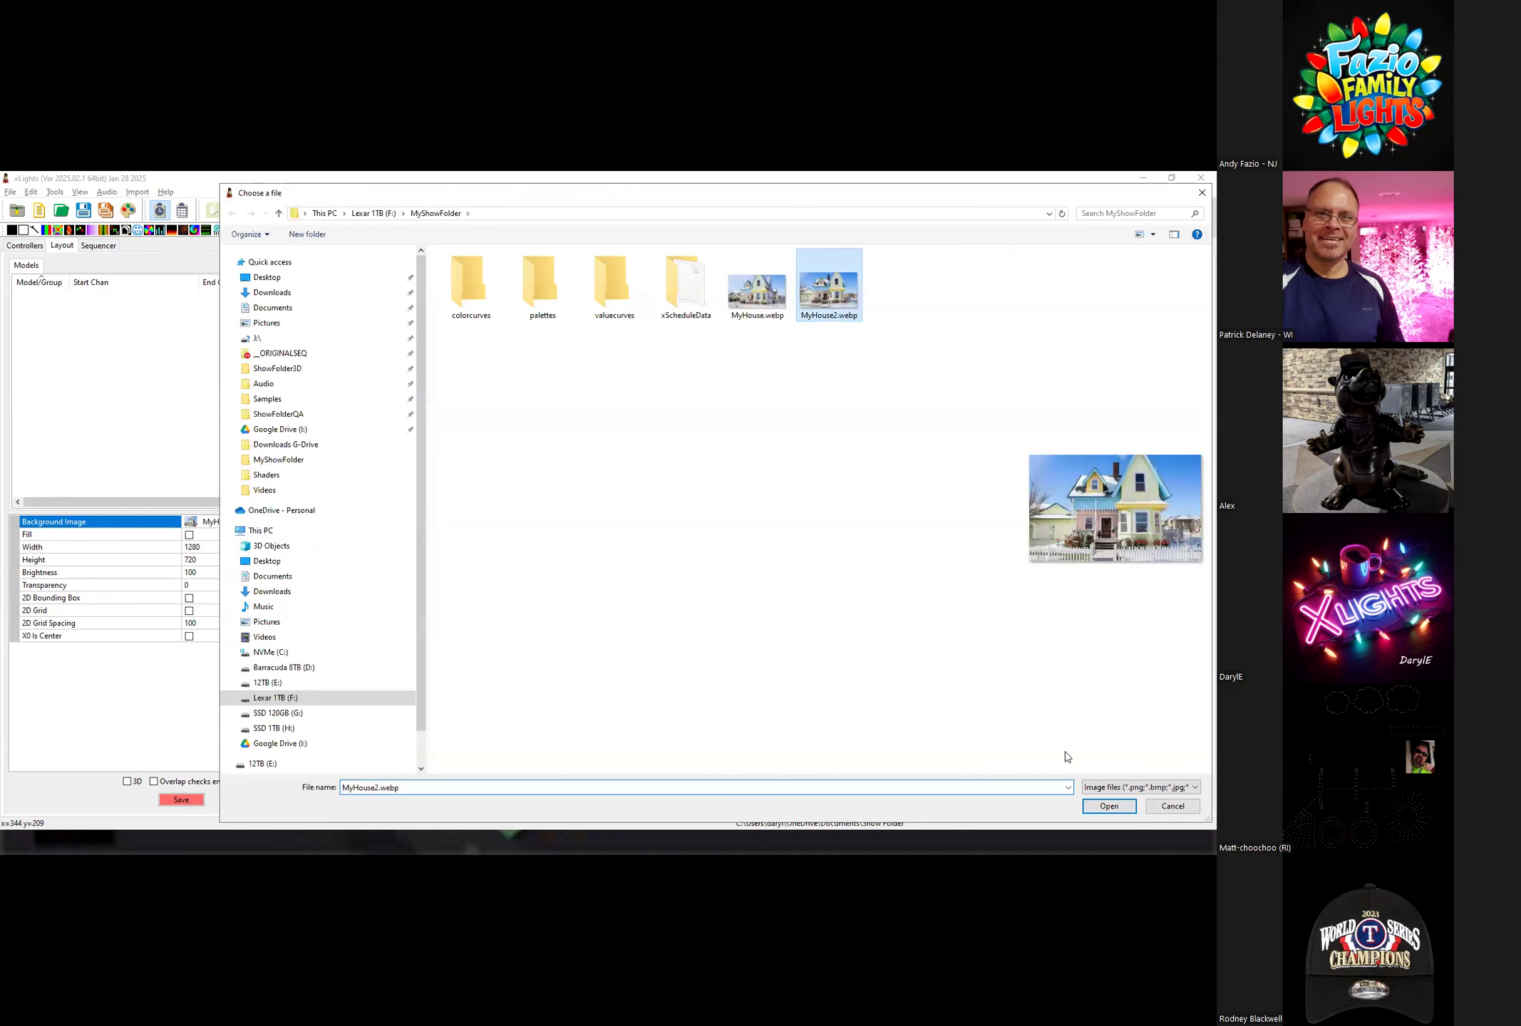
{"action": "key", "text": "Return"}
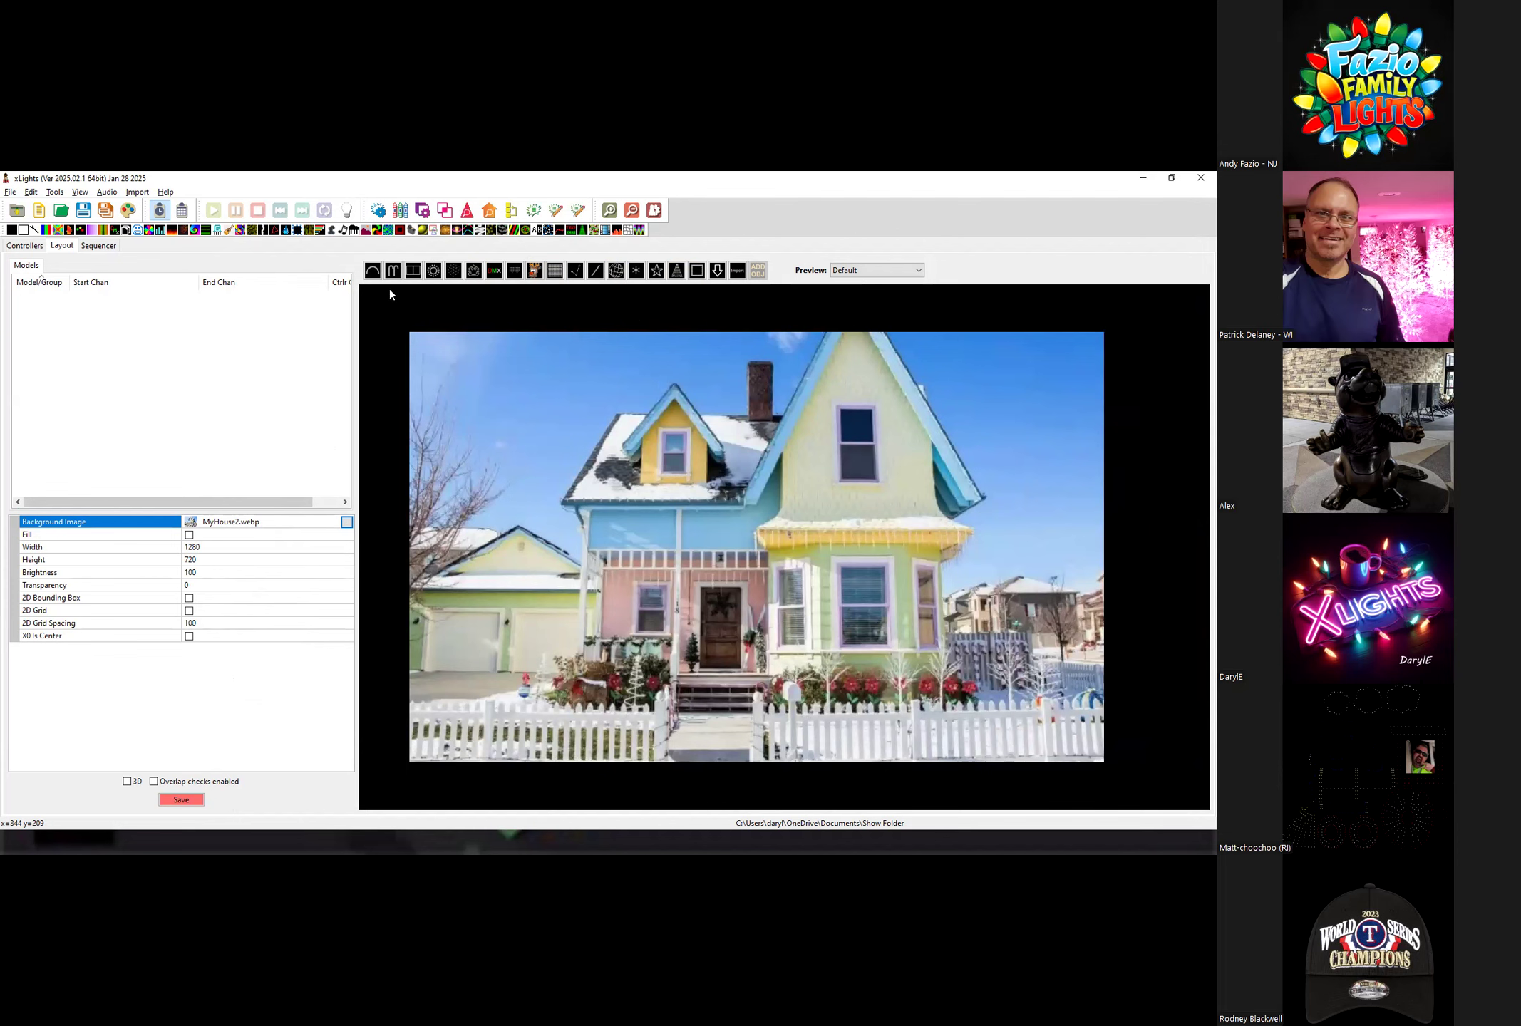
Add two Arches models along the front fence, one near the left end and one beside the walkway.
{"action": "left_click", "coordinate": [372, 270]}
{"action": "mouse_move", "coordinate": [523, 699]}
{"action": "left_mouse_down"}
{"action": "mouse_move", "coordinate": [577, 713]}
{"action": "mouse_move", "coordinate": [586, 734]}
{"action": "left_mouse_up"}
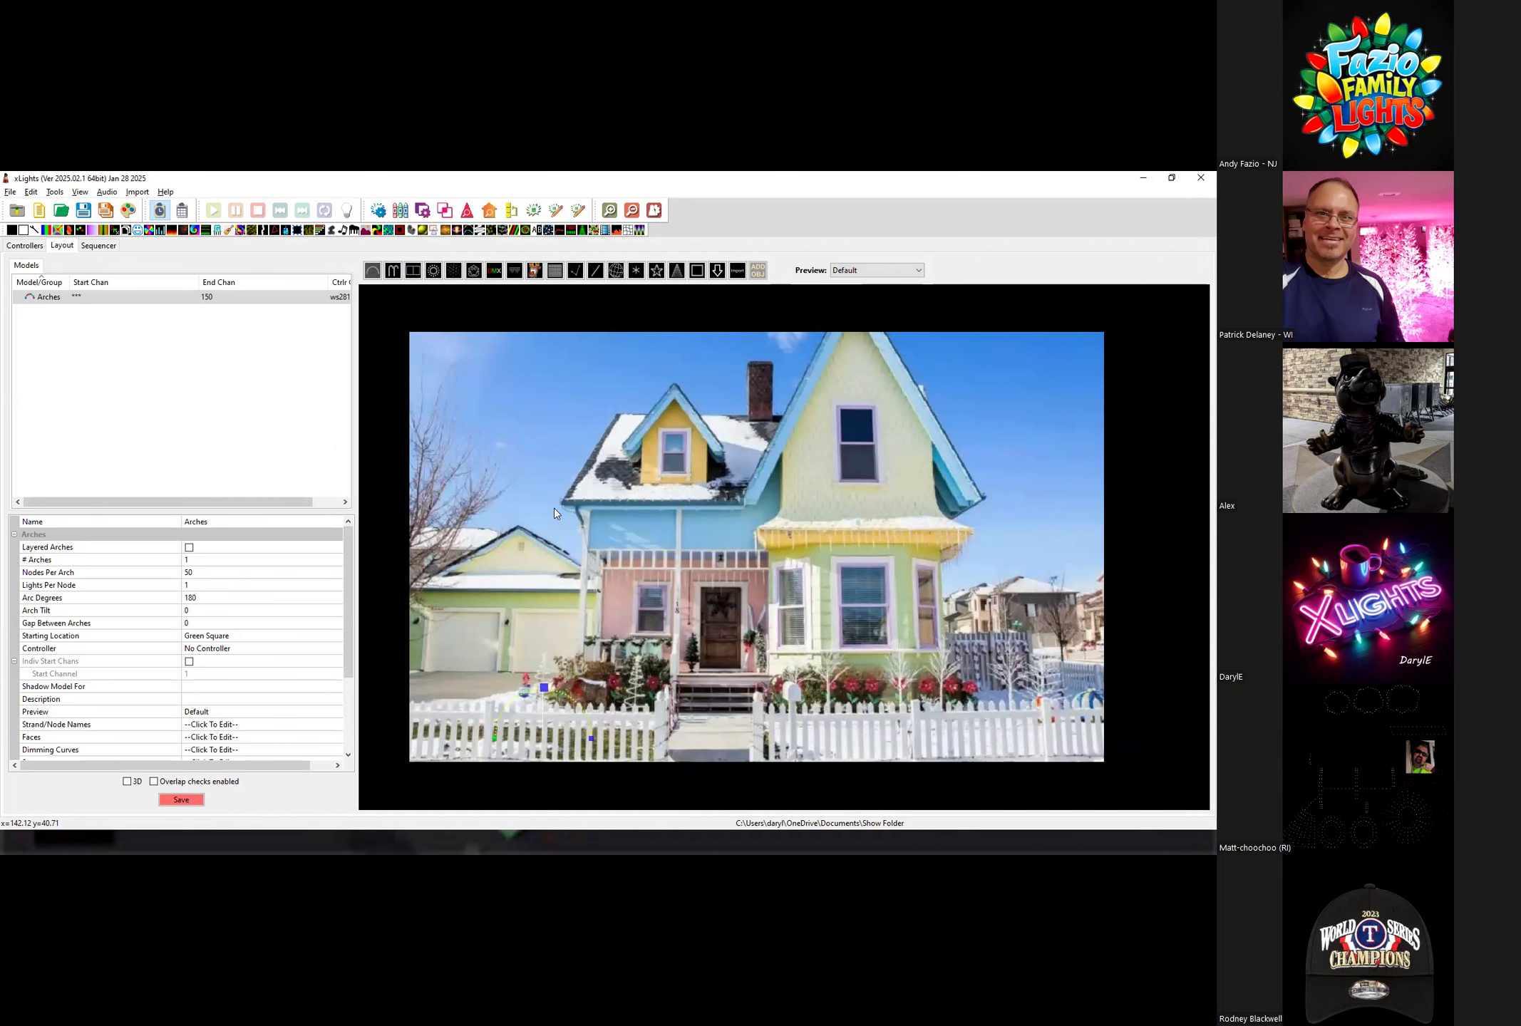
{"action": "left_click_drag", "start_coordinate": [724, 746], "coordinate": [798, 738]}
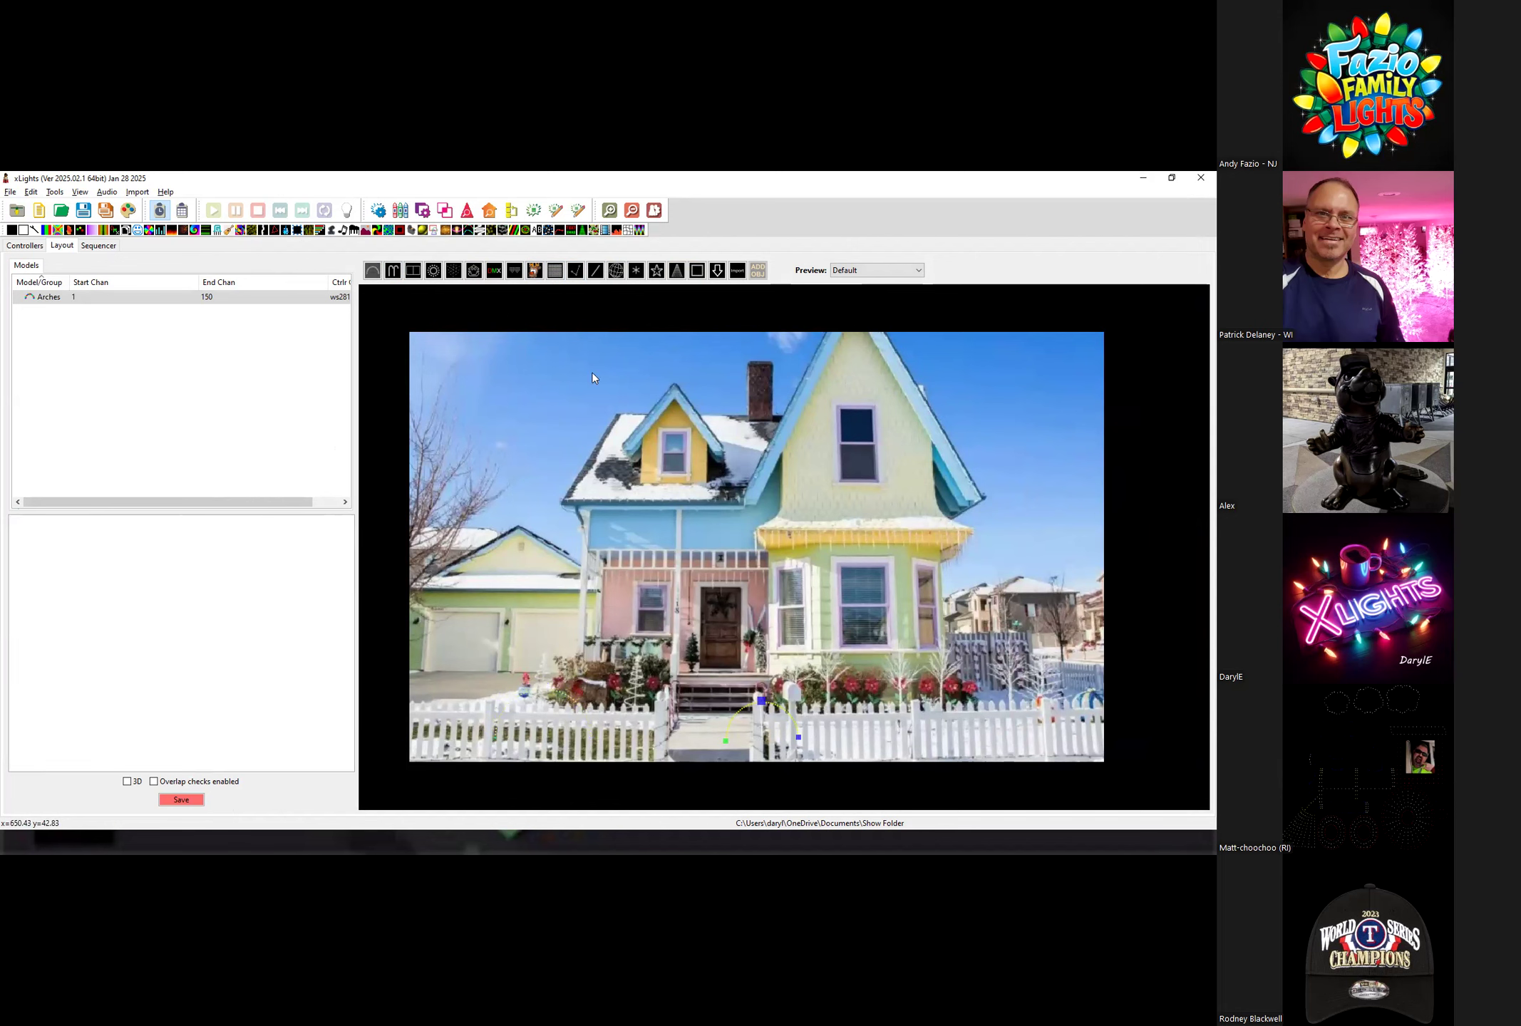
Draw a Poly Line model along the lower edge of the snowy roof above the porch.
{"action": "left_click", "coordinate": [575, 270]}
{"action": "left_click", "coordinate": [561, 499]}
{"action": "left_click", "coordinate": [617, 499]}
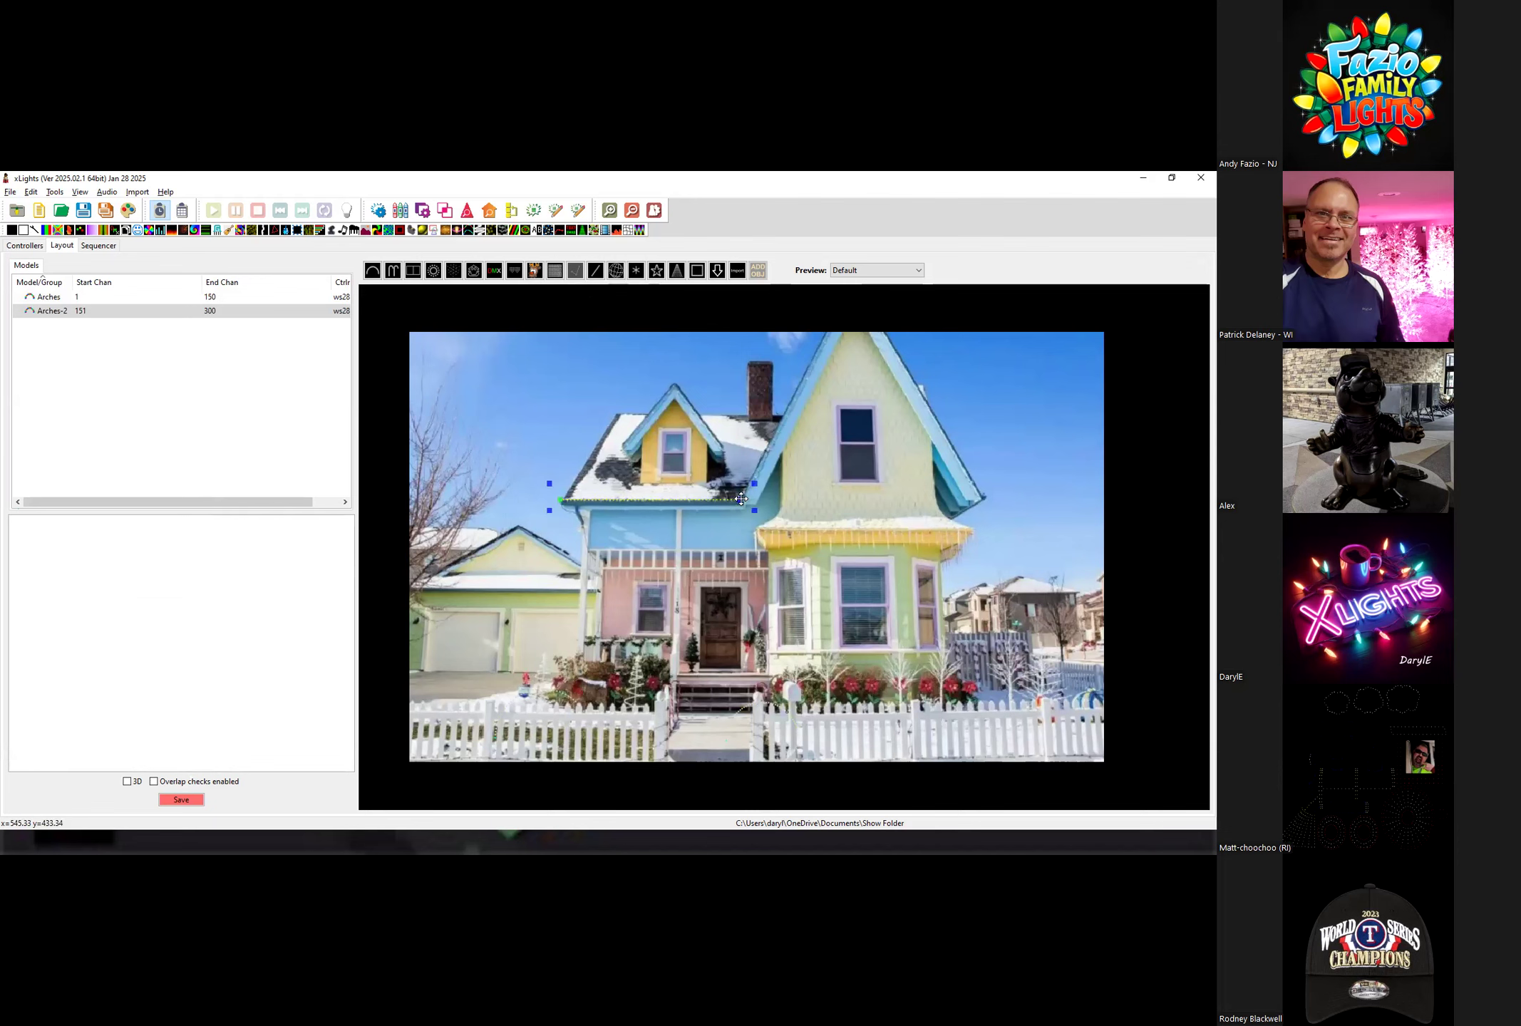
{"action": "left_click", "coordinate": [764, 793]}
{"action": "double_click", "coordinate": [741, 498]}
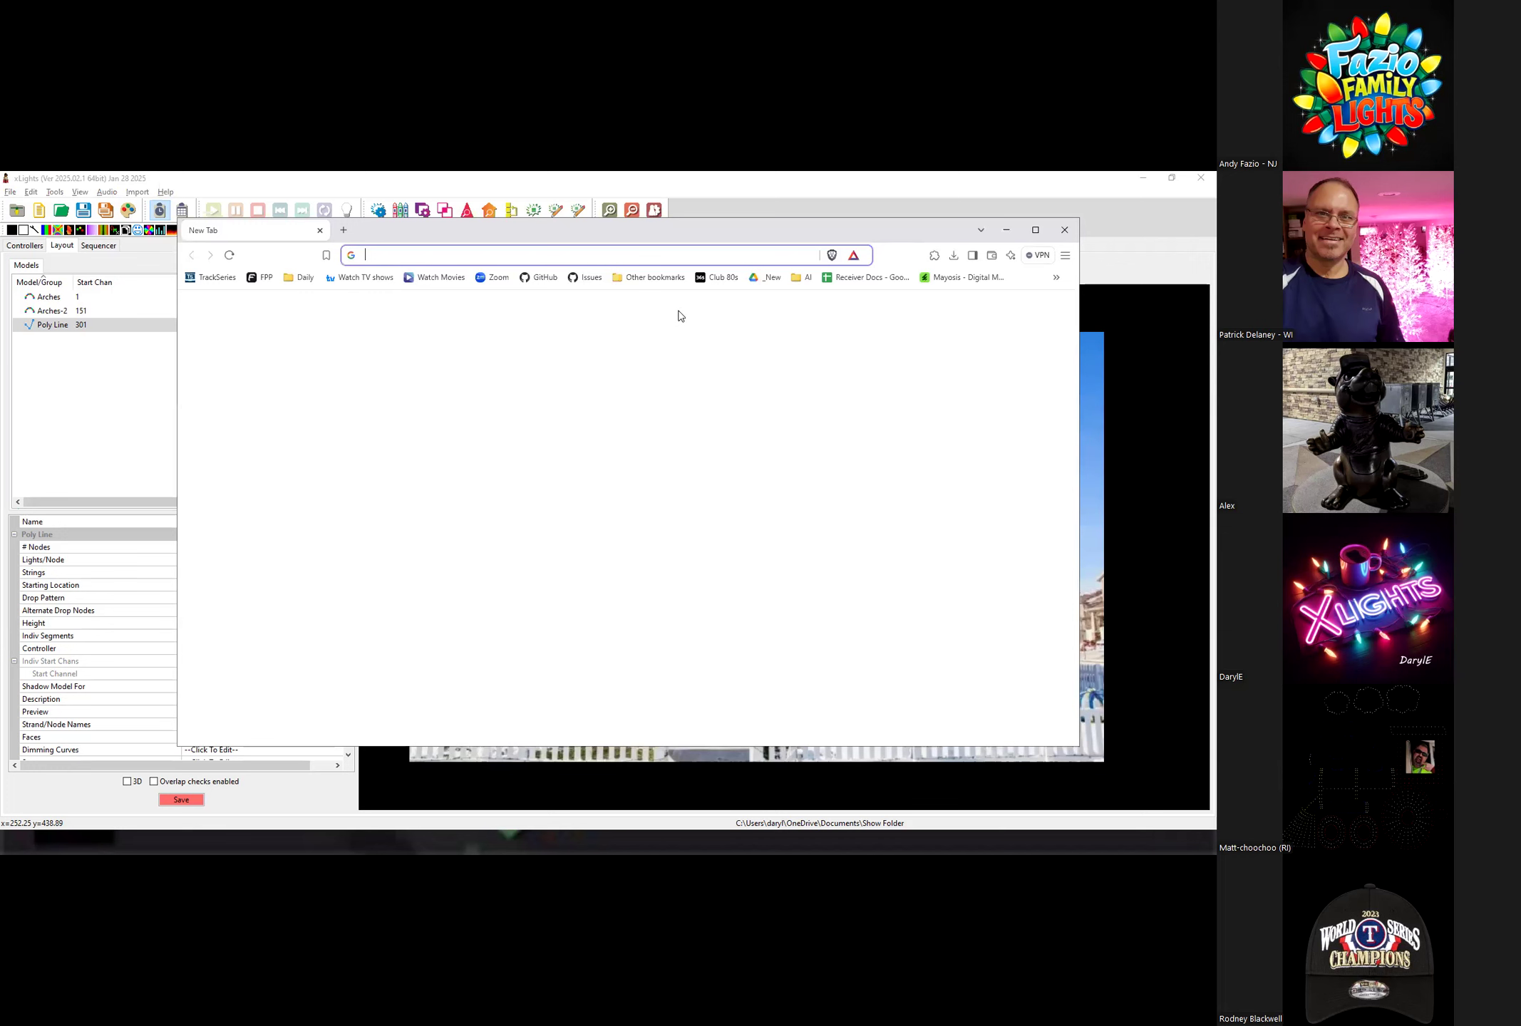
Switch to the web browser, search for "google maps" and open Google Maps.
{"action": "type", "text": "google maps"}
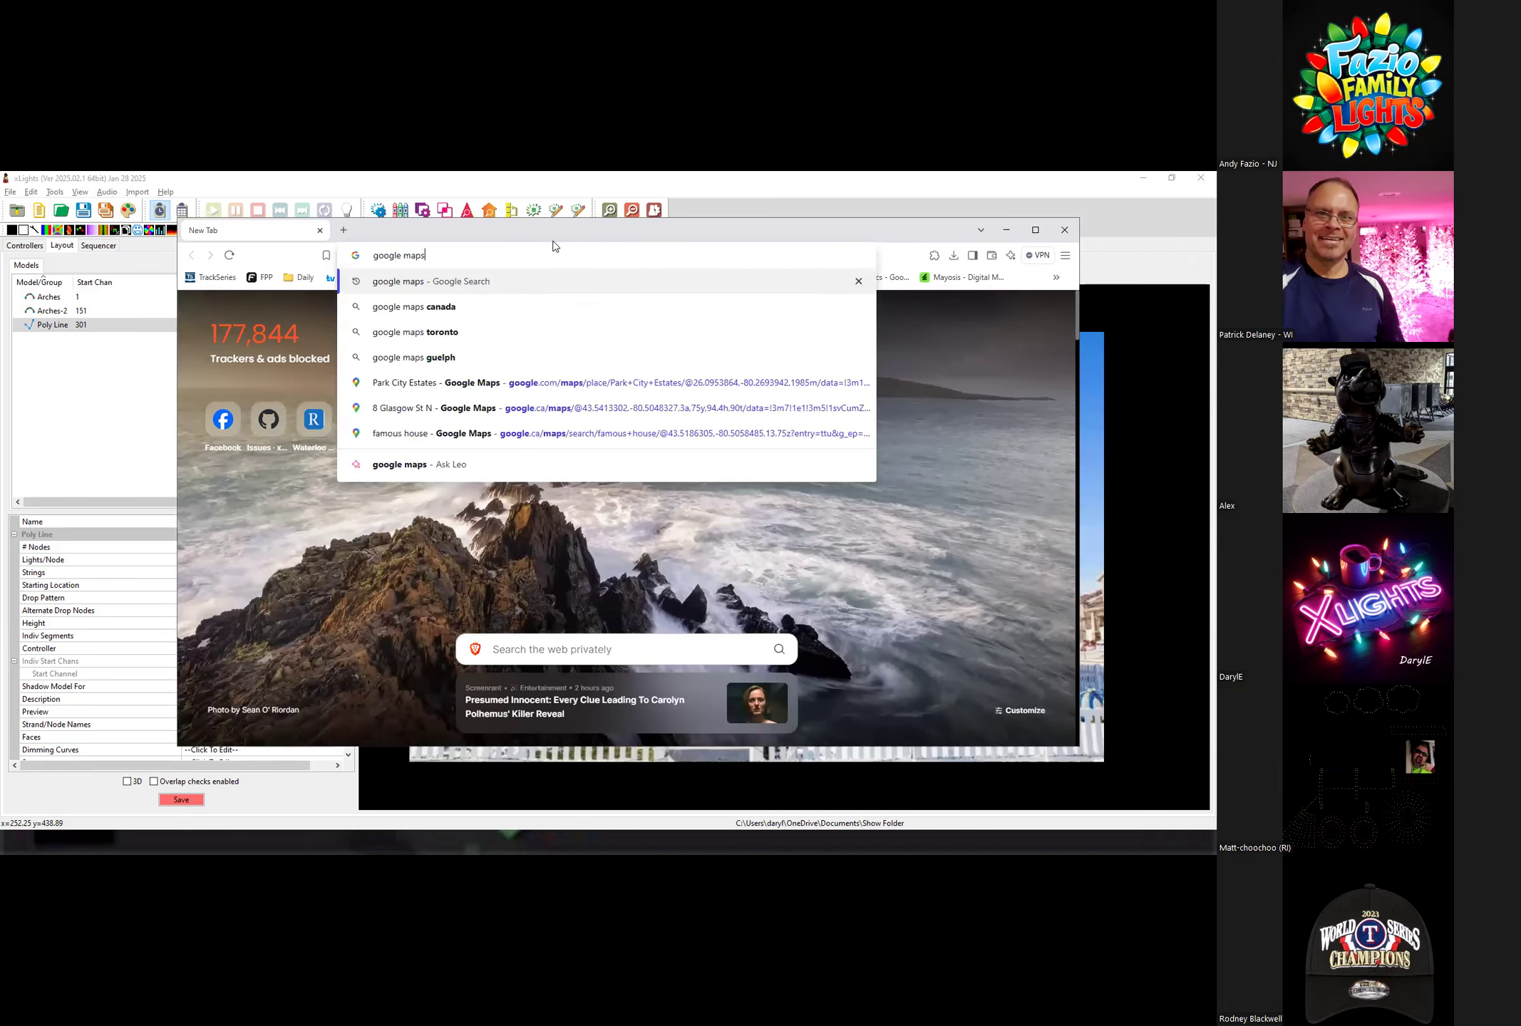
{"action": "key", "text": "Return"}
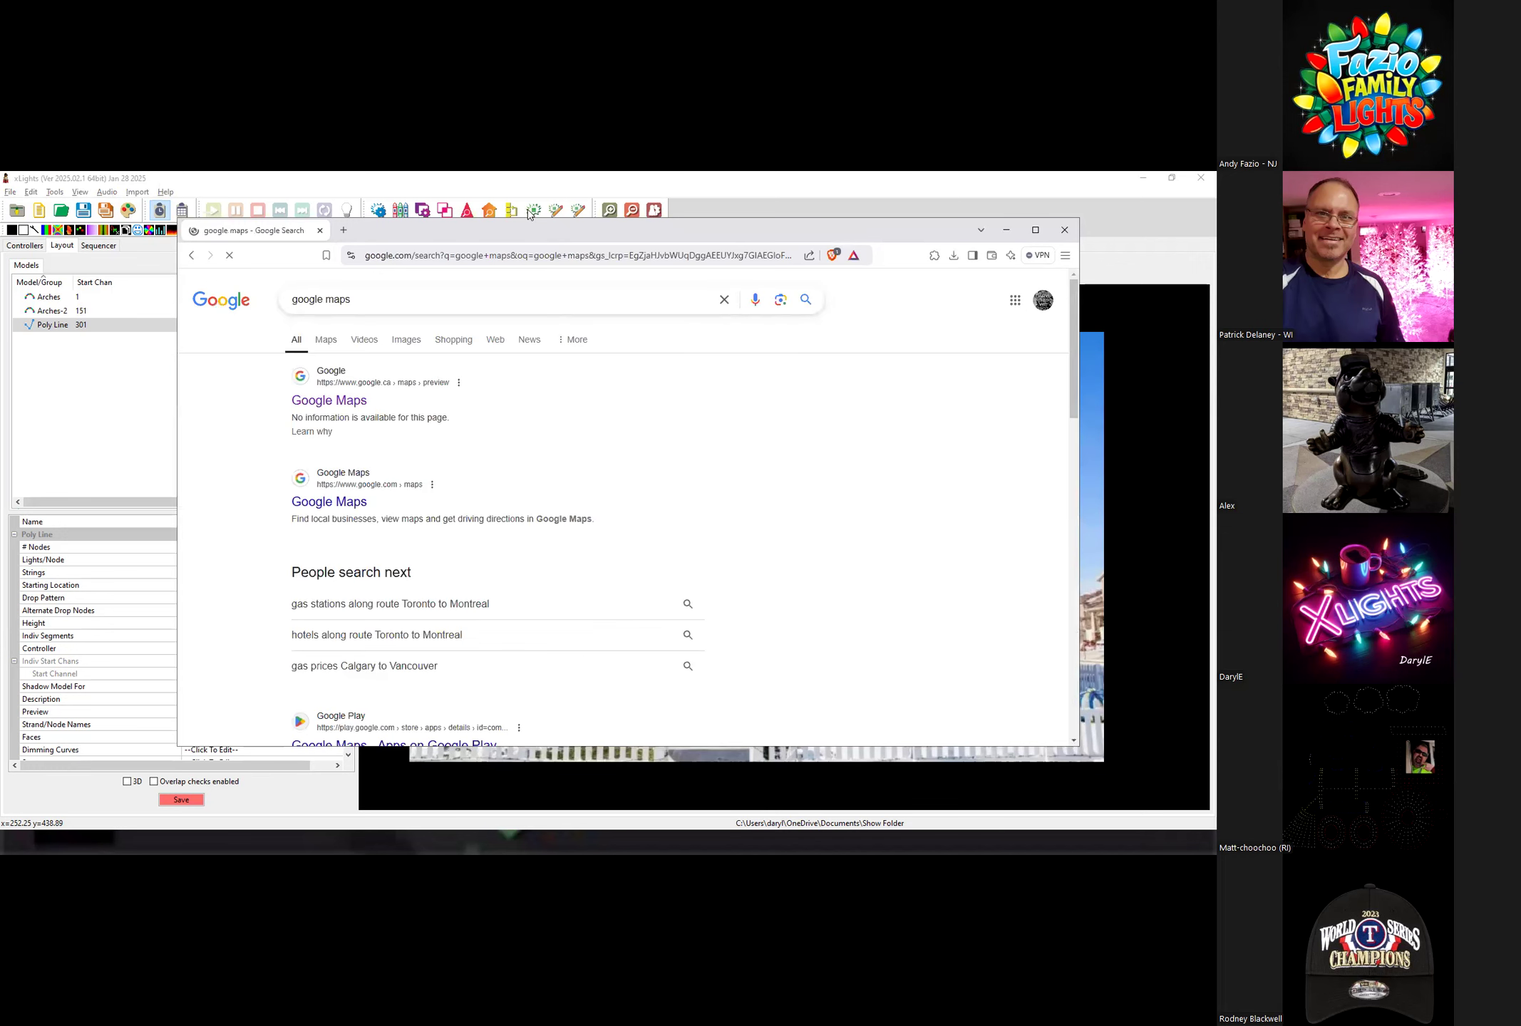
{"action": "left_click", "coordinate": [328, 400]}
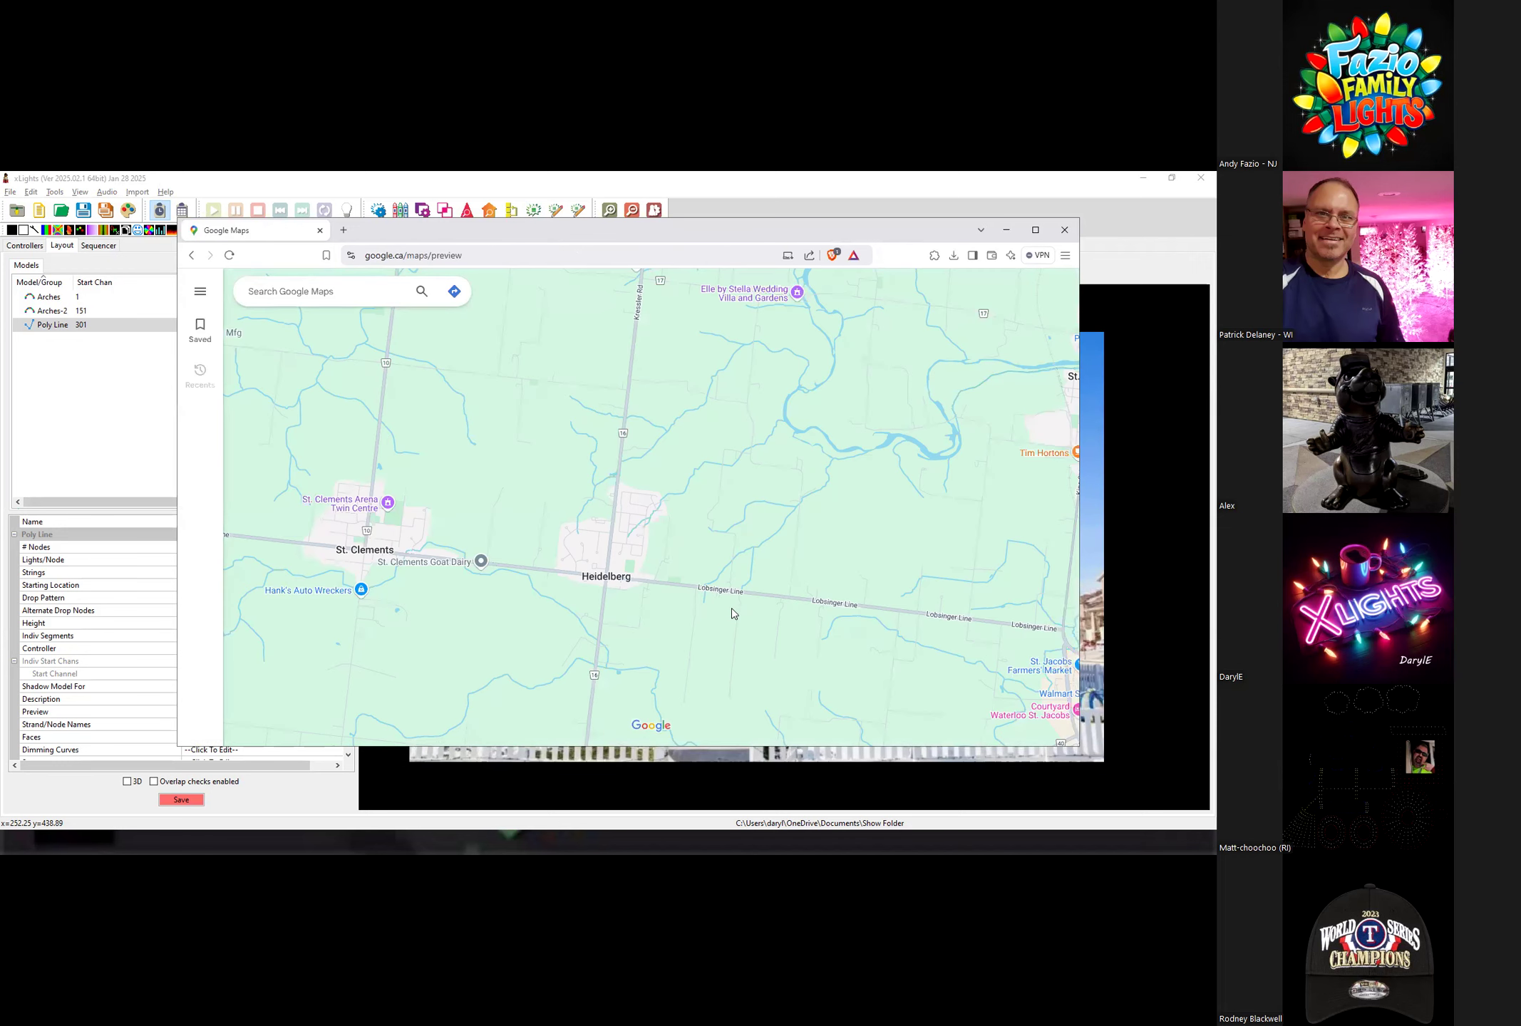
Find a residential street on the map and open Street View facing a house with a driveway.
{"action": "left_click_drag", "start_coordinate": [572, 497], "coordinate": [424, 465]}
{"action": "scroll", "coordinate": [702, 556], "scroll_direction": "up", "scroll_amount": 4}
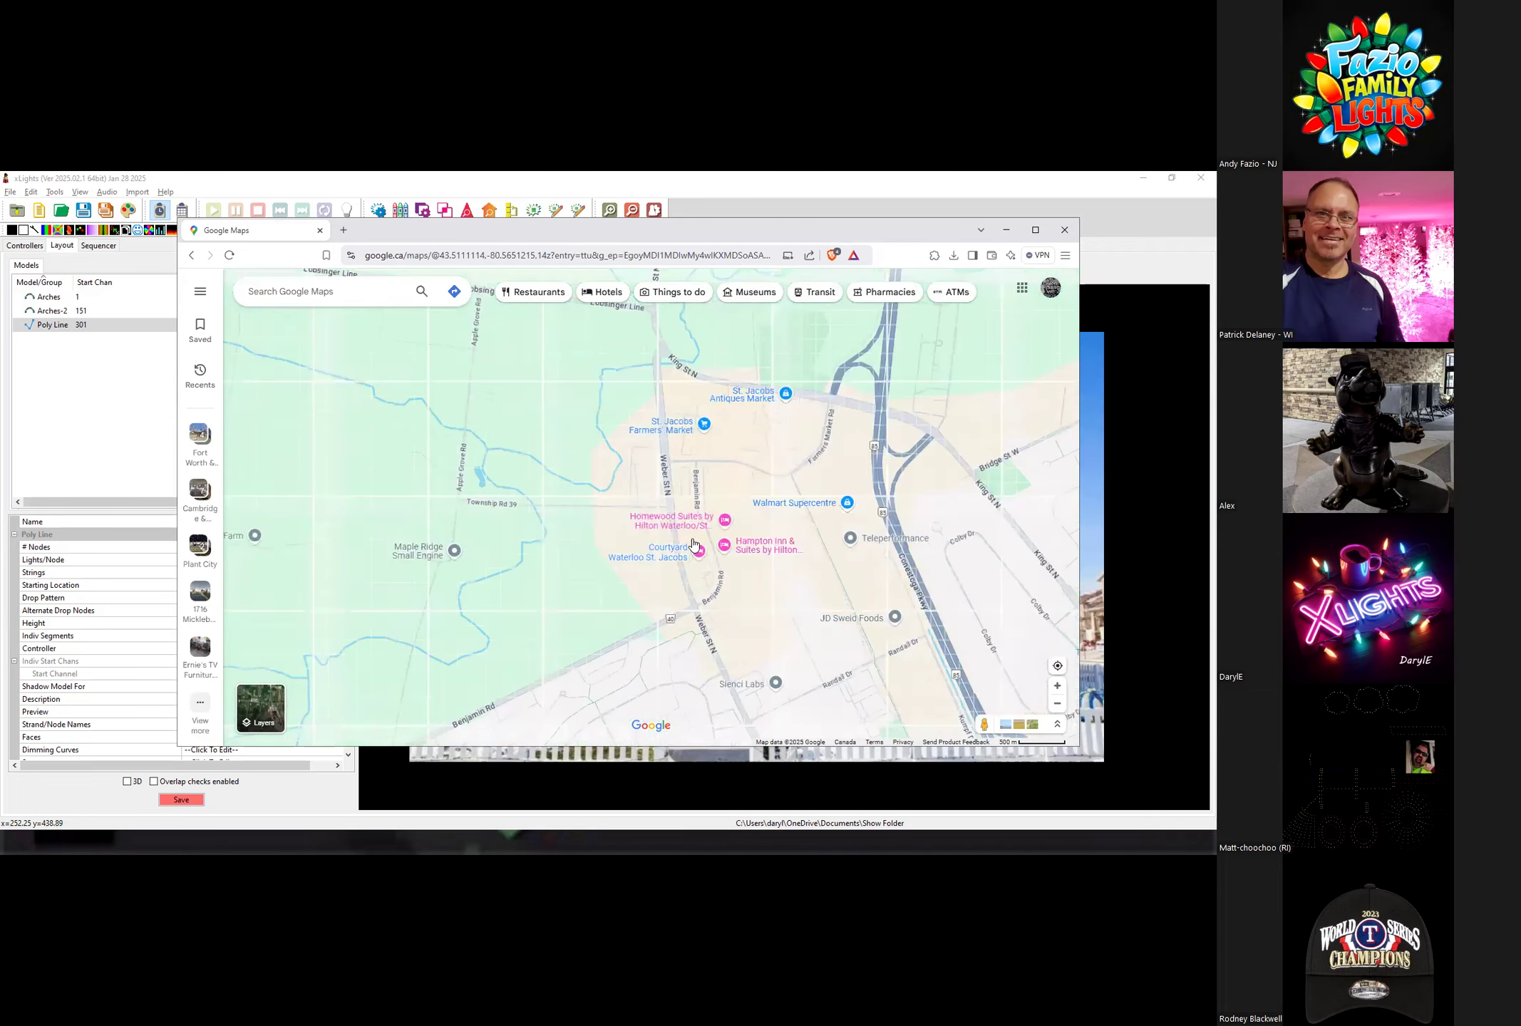
{"action": "left_click_drag", "start_coordinate": [592, 599], "coordinate": [568, 462]}
{"action": "scroll", "coordinate": [574, 514], "scroll_direction": "up", "scroll_amount": 1}
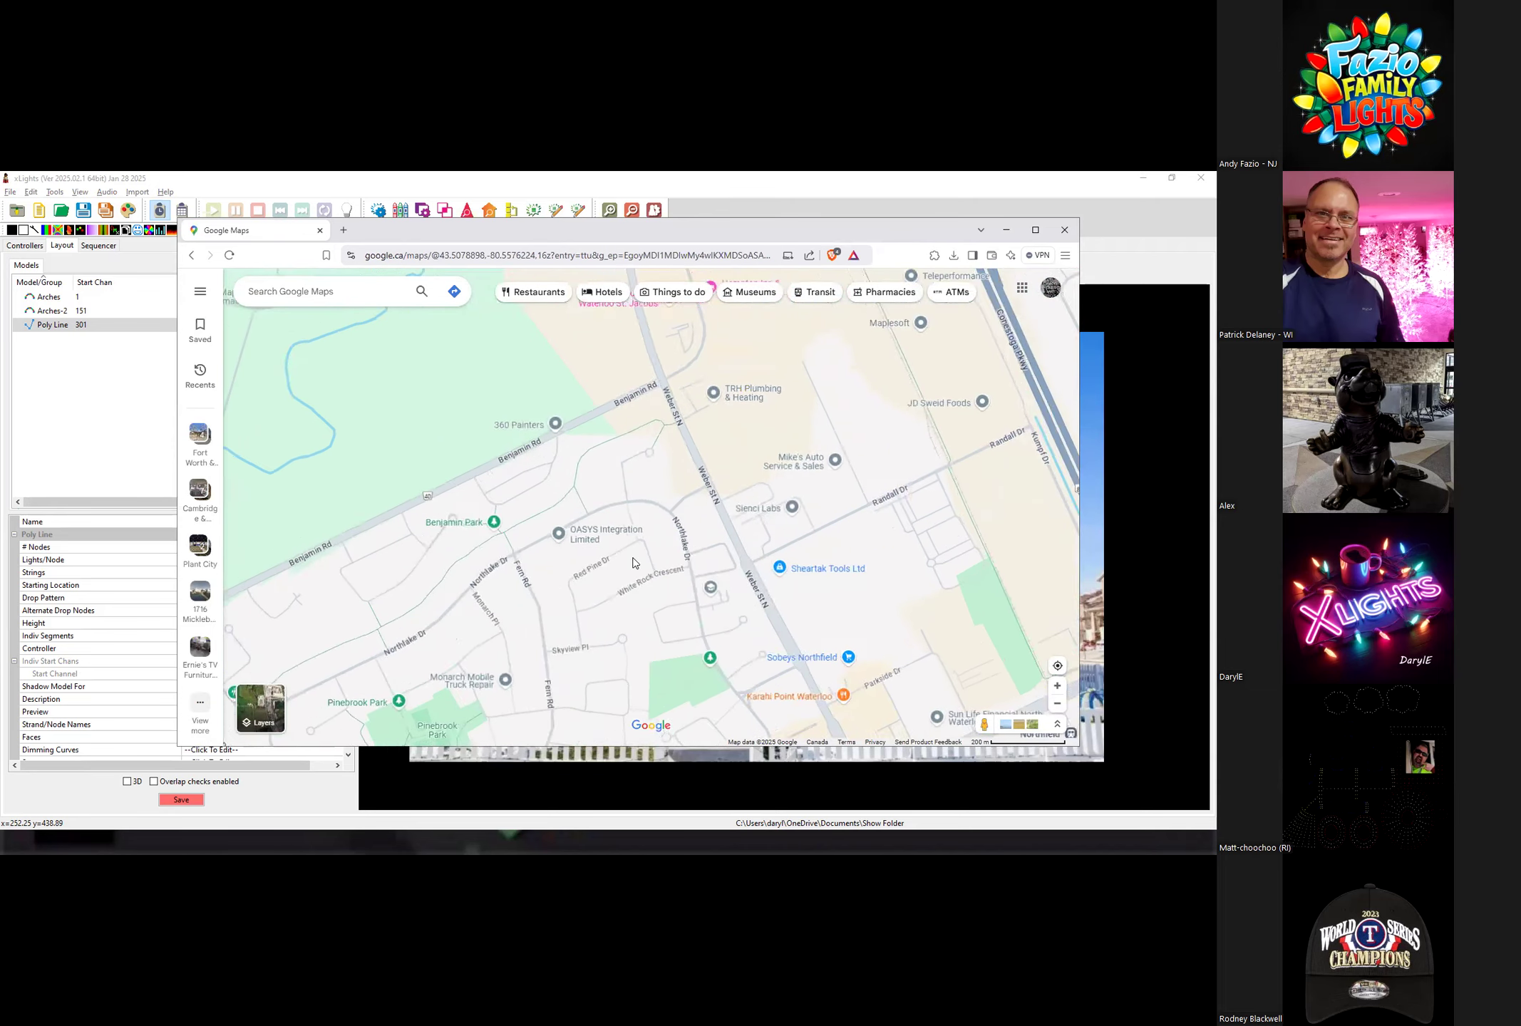
{"action": "left_click_drag", "start_coordinate": [983, 725], "coordinate": [508, 523]}
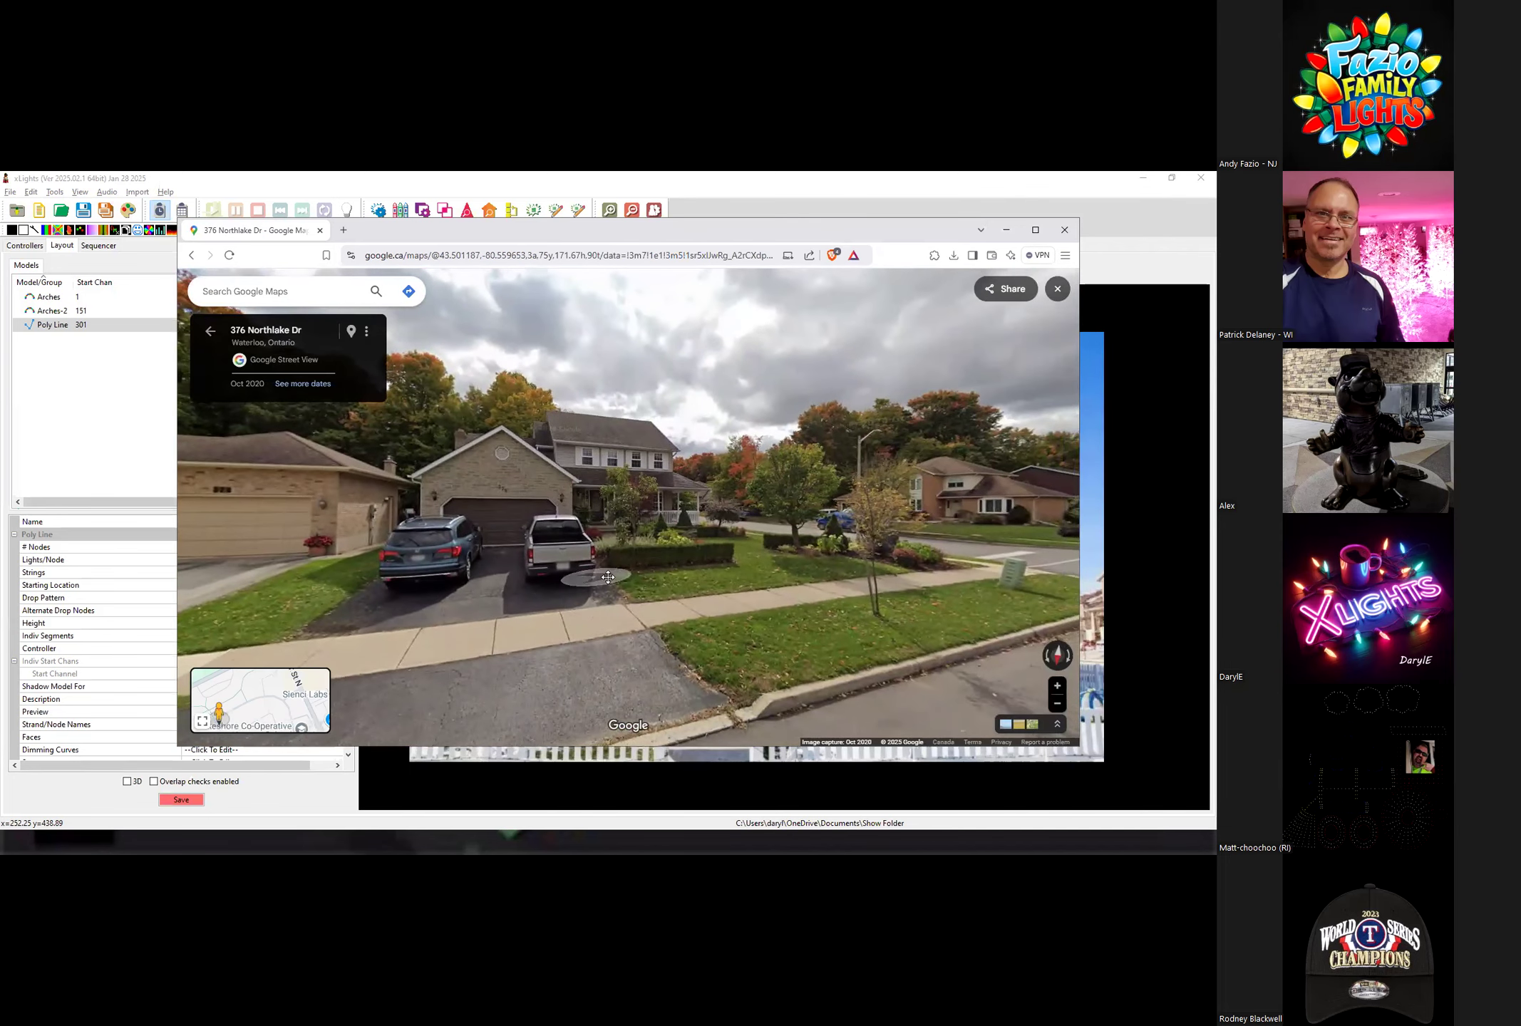
{"action": "left_click_drag", "start_coordinate": [642, 576], "coordinate": [801, 646]}
{"action": "key", "text": "Print"}
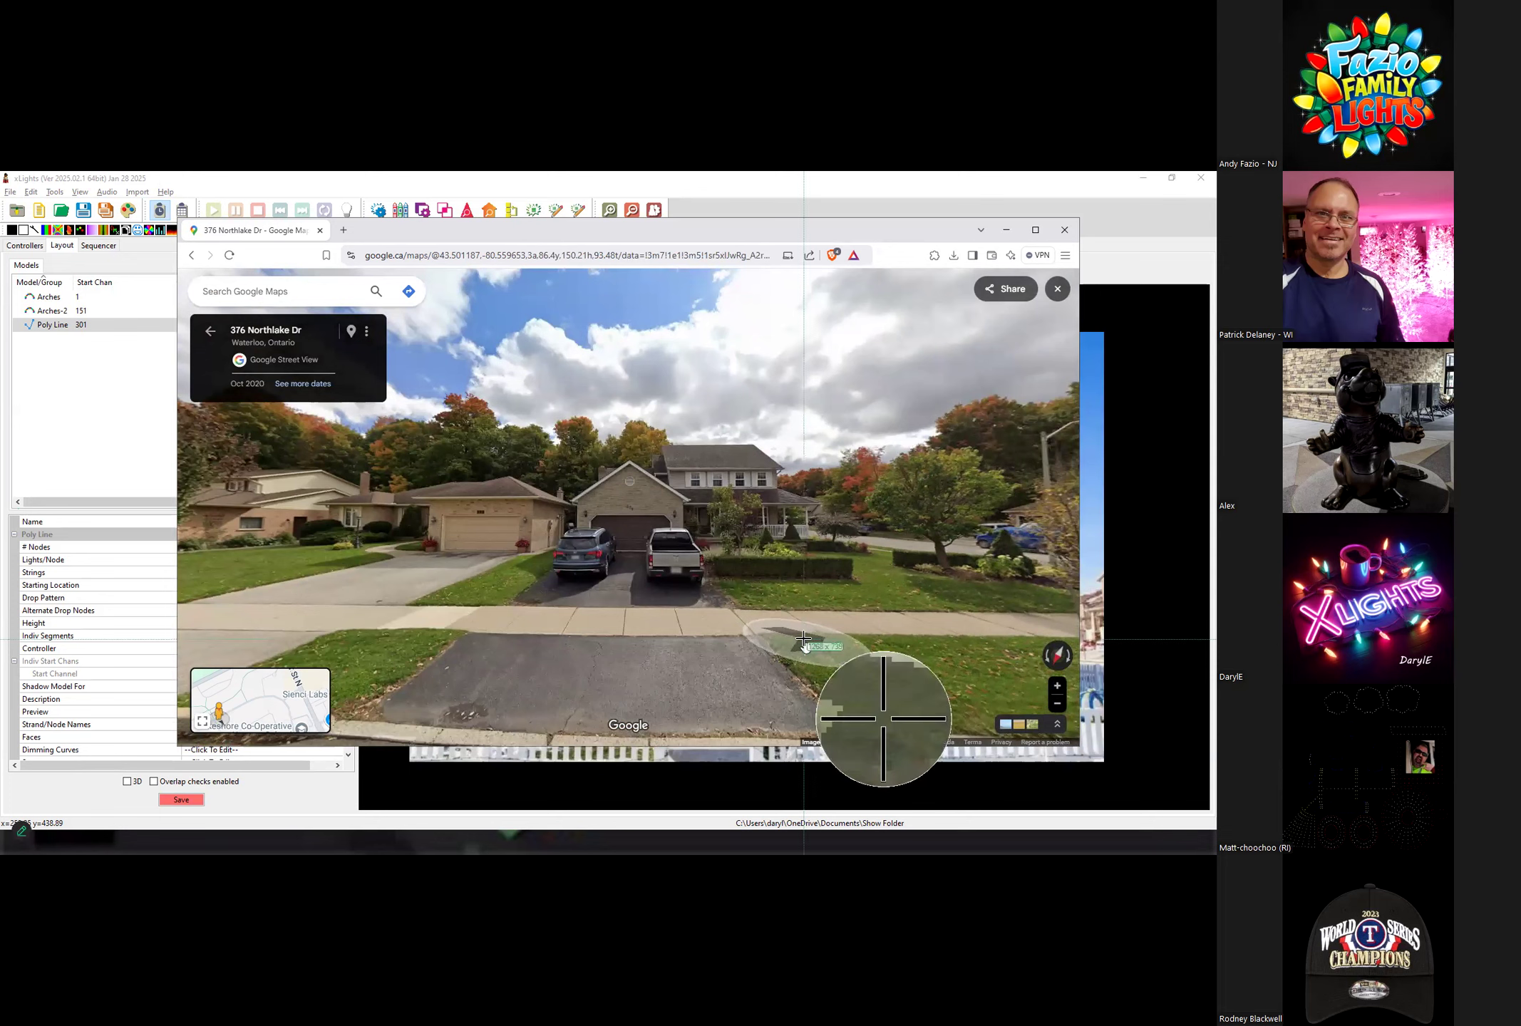
{"action": "left_click_drag", "start_coordinate": [516, 390], "coordinate": [946, 660]}
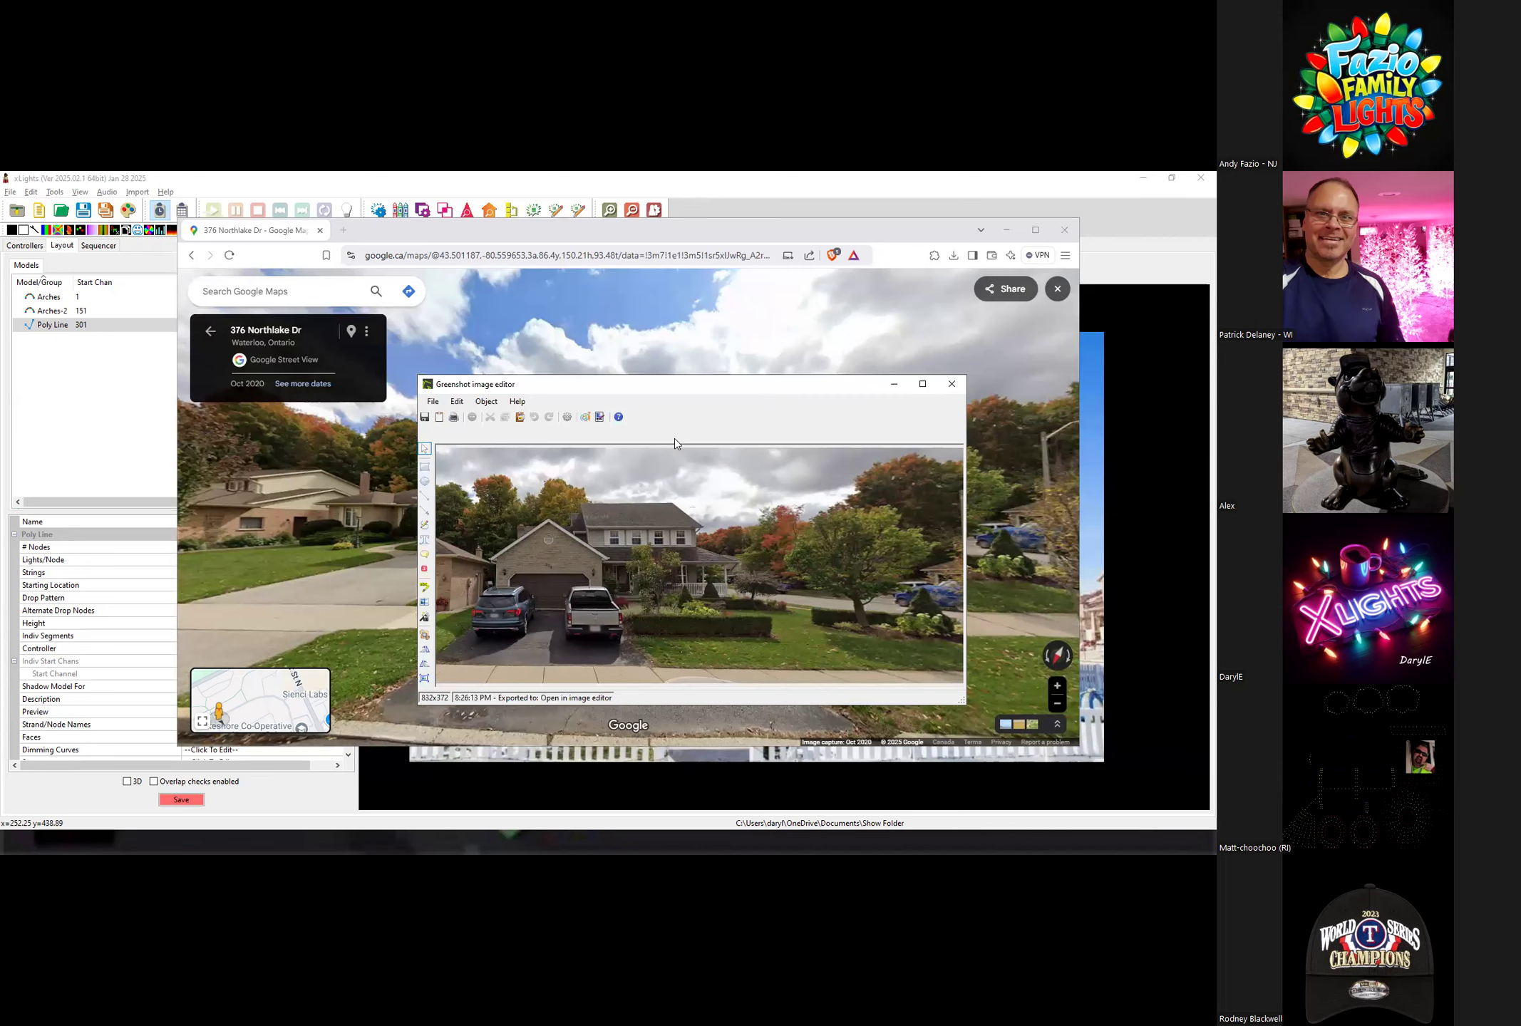
{"action": "left_click", "coordinate": [435, 418]}
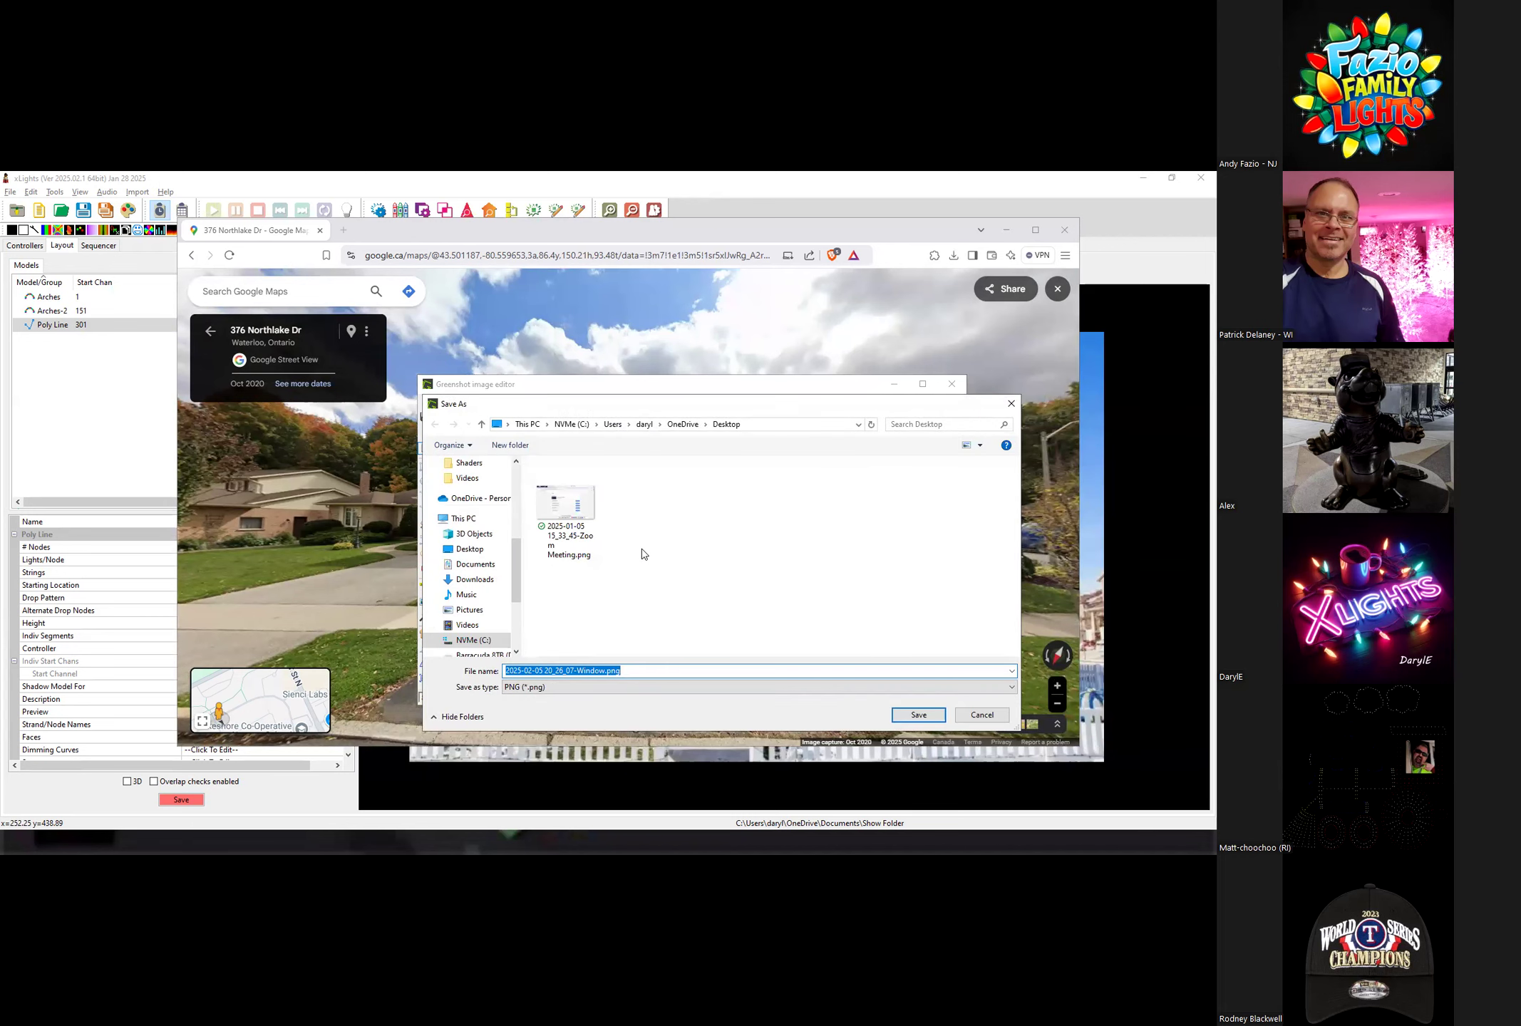
{"action": "left_click", "coordinate": [918, 714]}
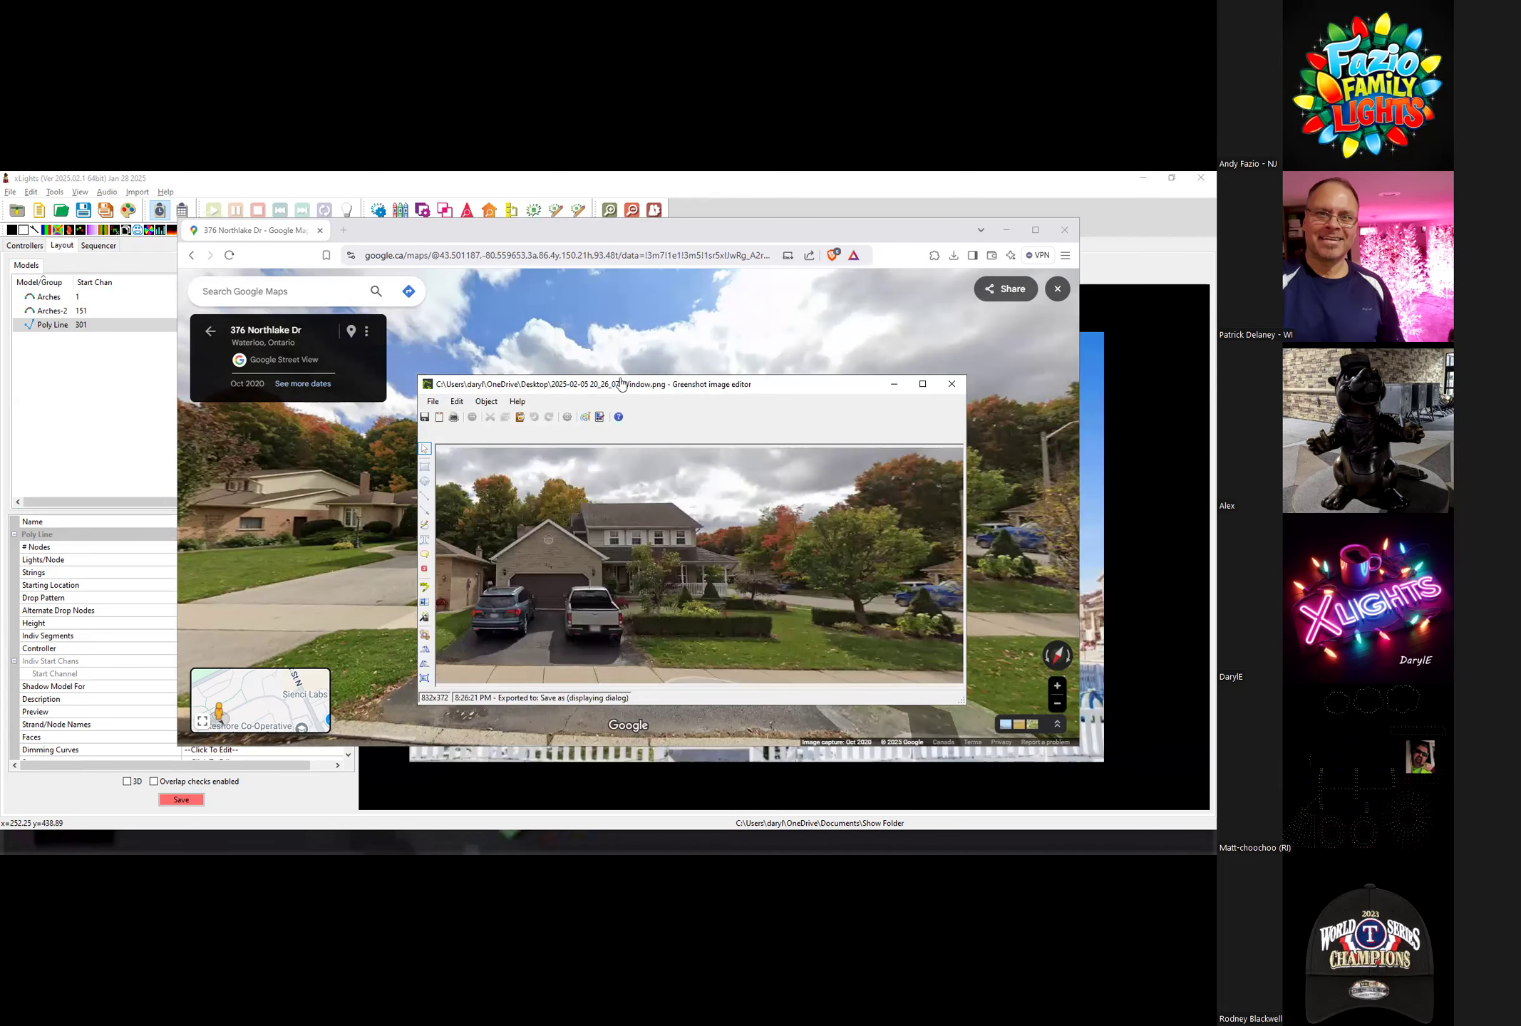
{"action": "left_click", "coordinate": [863, 211]}
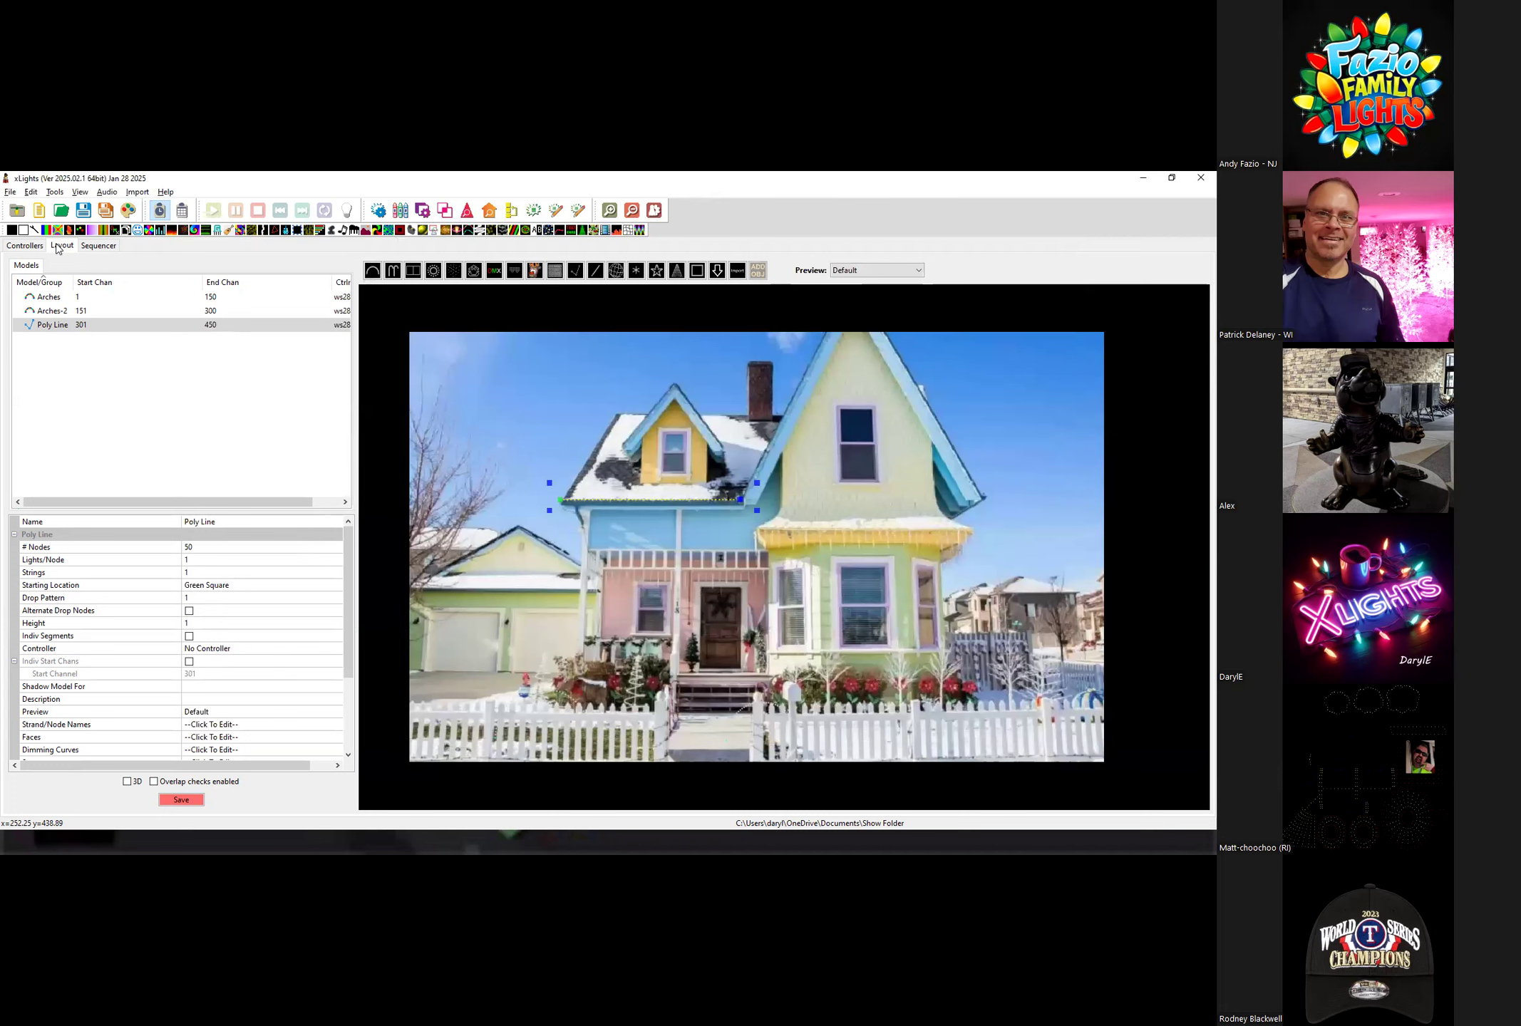
{"action": "left_click", "coordinate": [77, 378]}
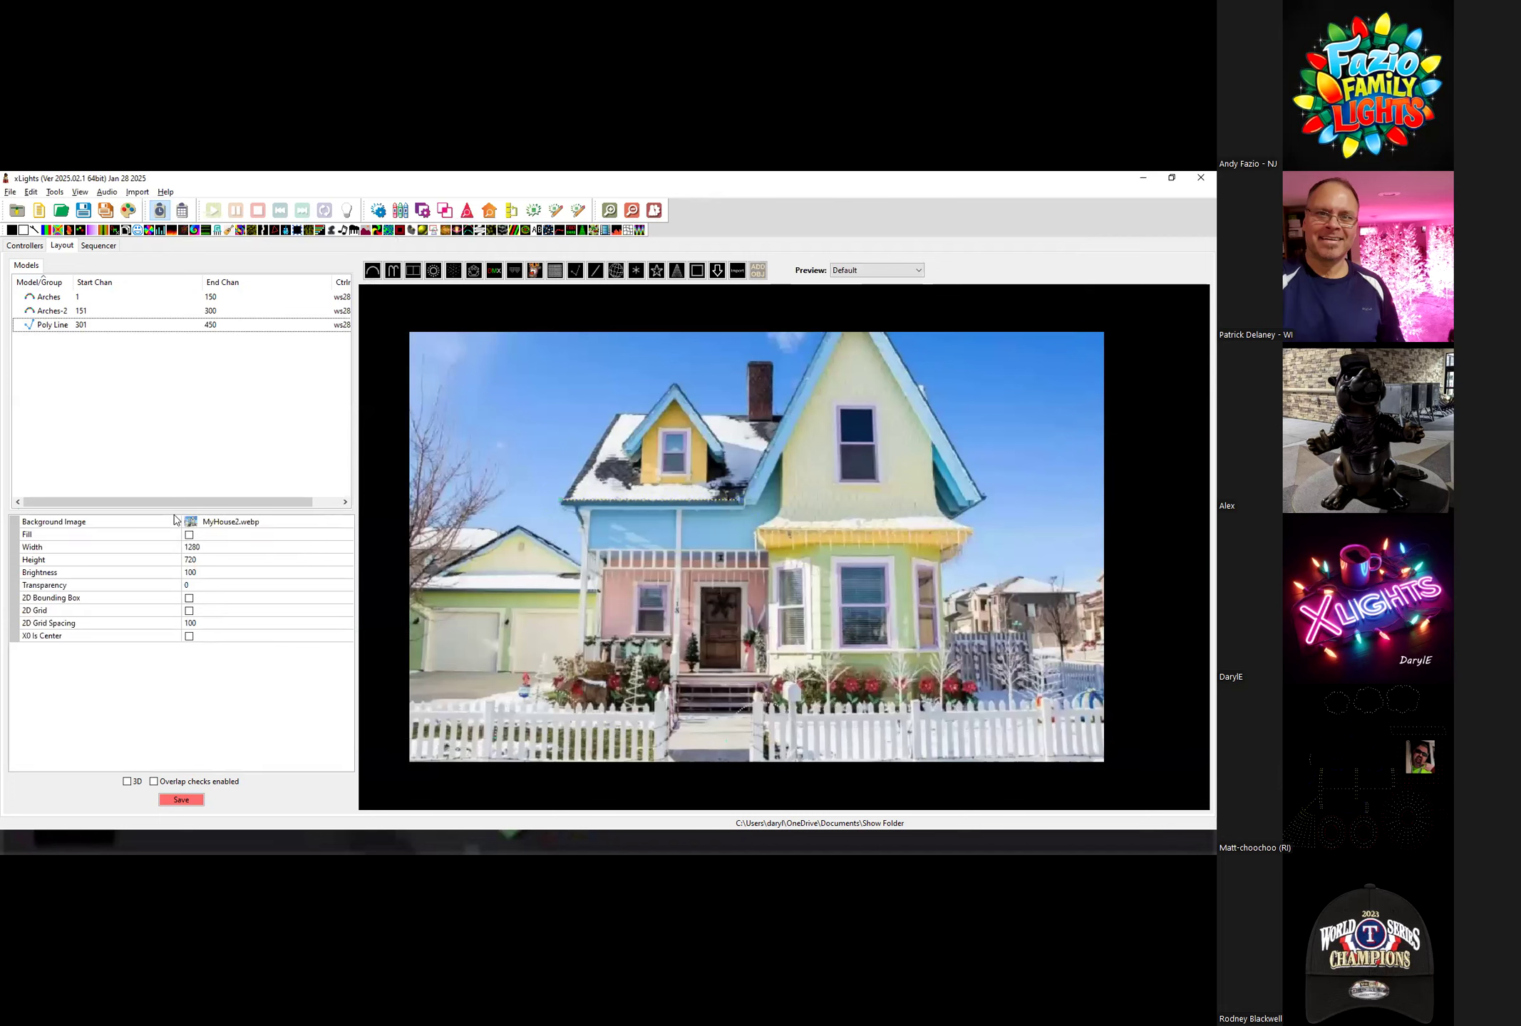
{"action": "left_click", "coordinate": [284, 527]}
{"action": "left_click", "coordinate": [345, 527]}
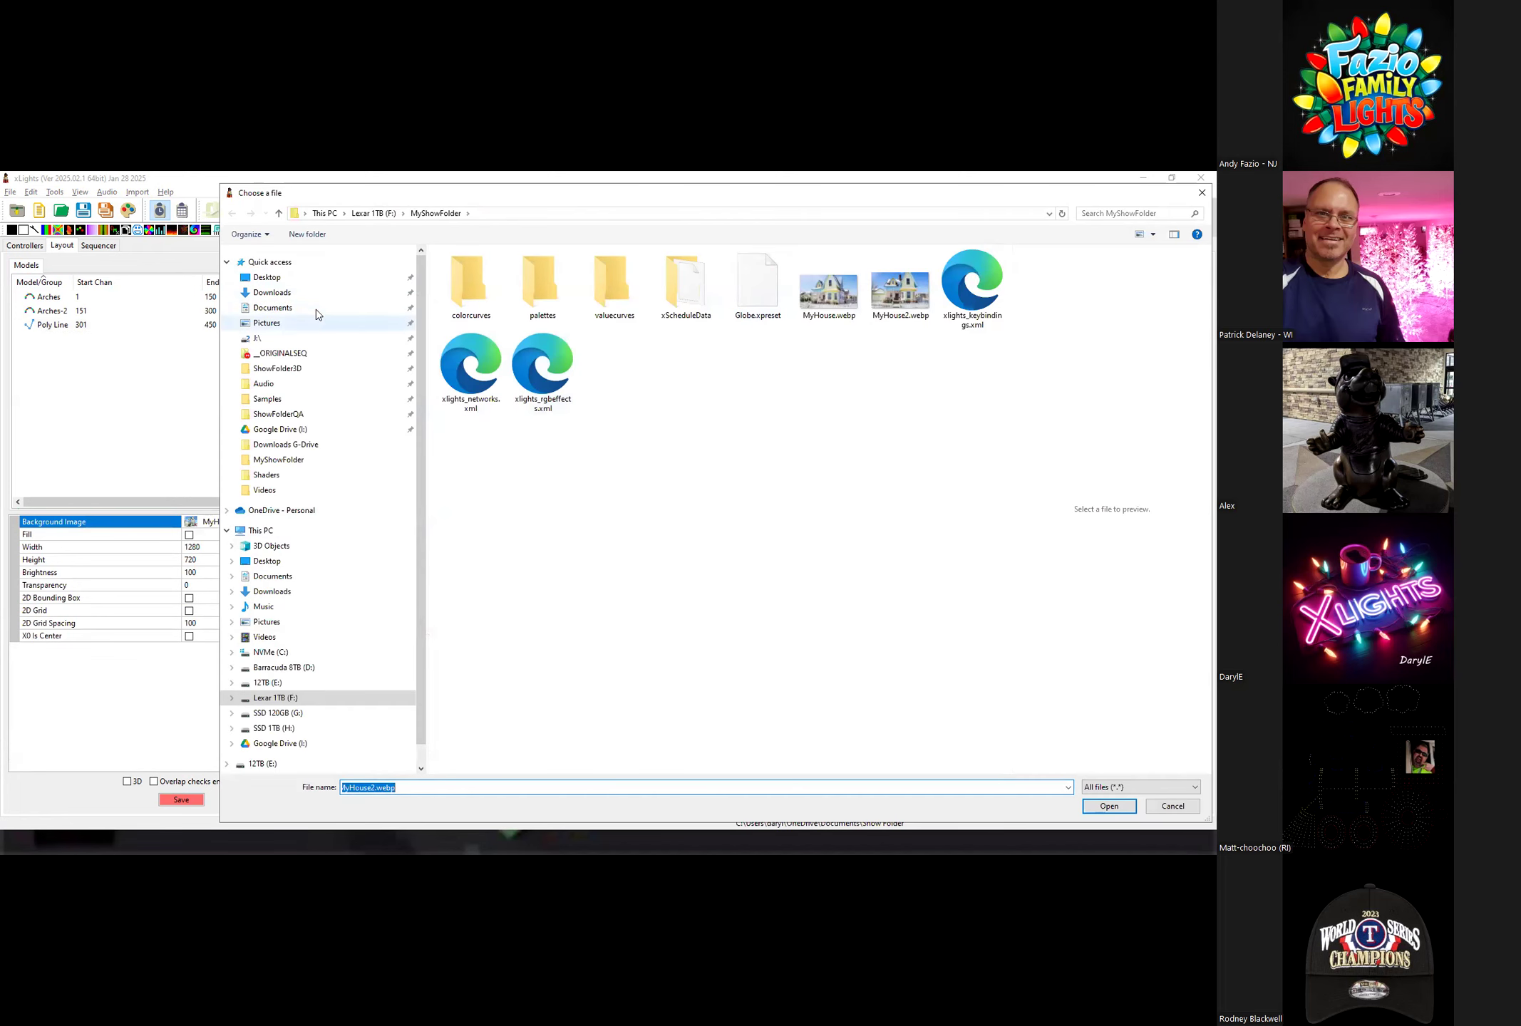
{"action": "left_click", "coordinate": [283, 280]}
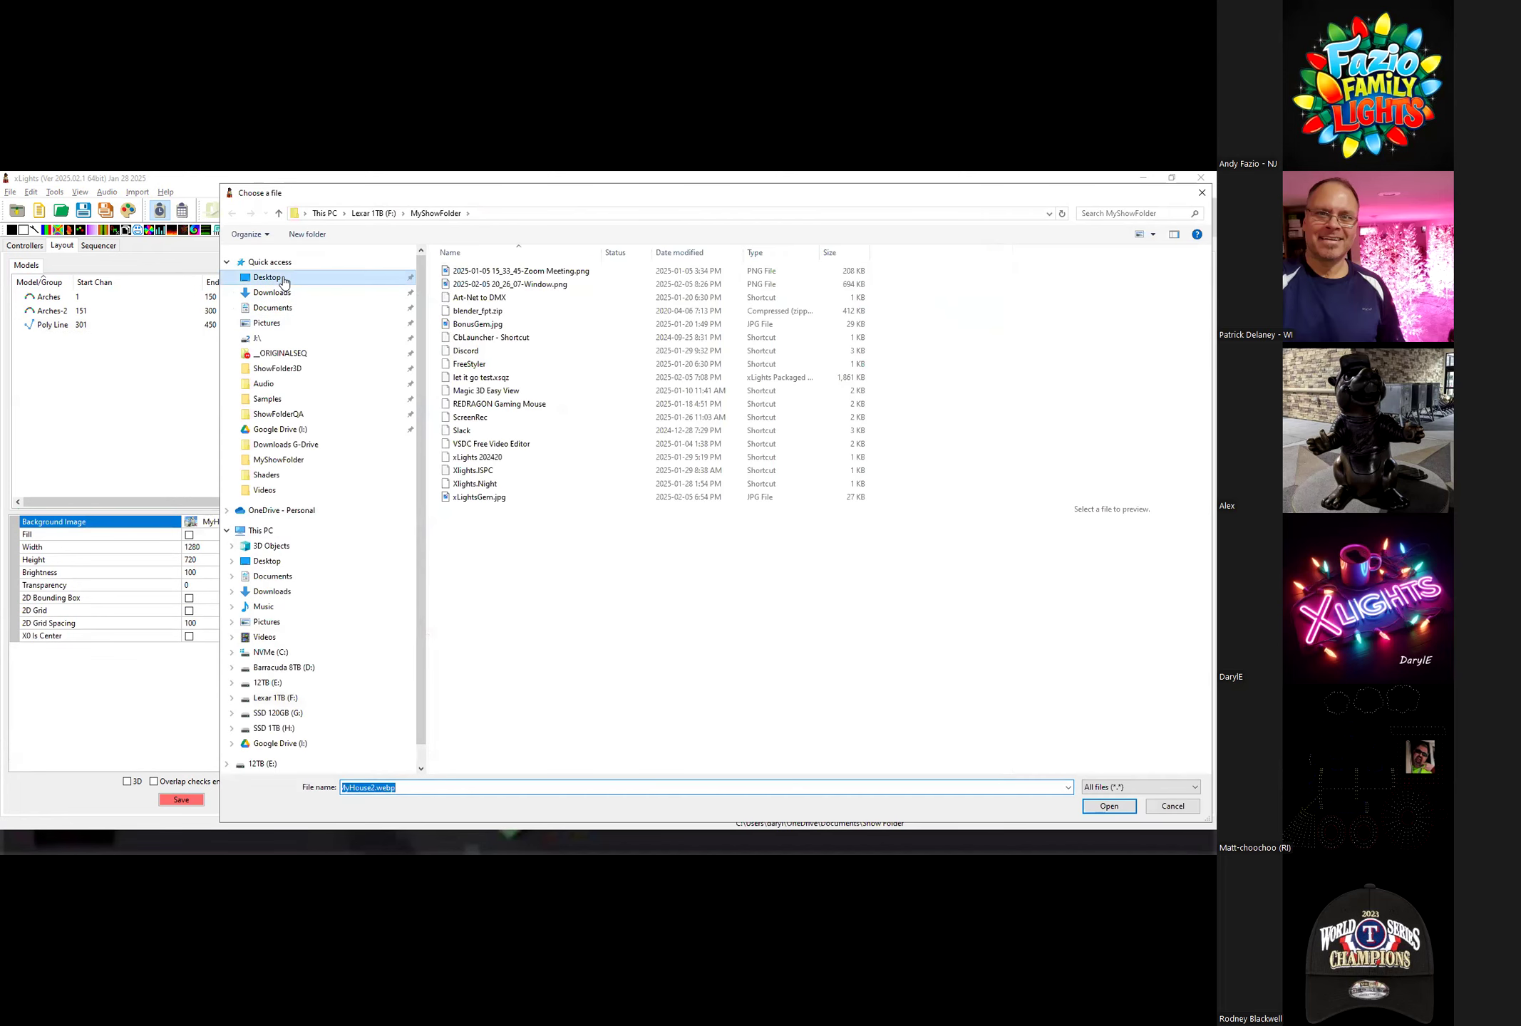
{"action": "left_click", "coordinate": [528, 285]}
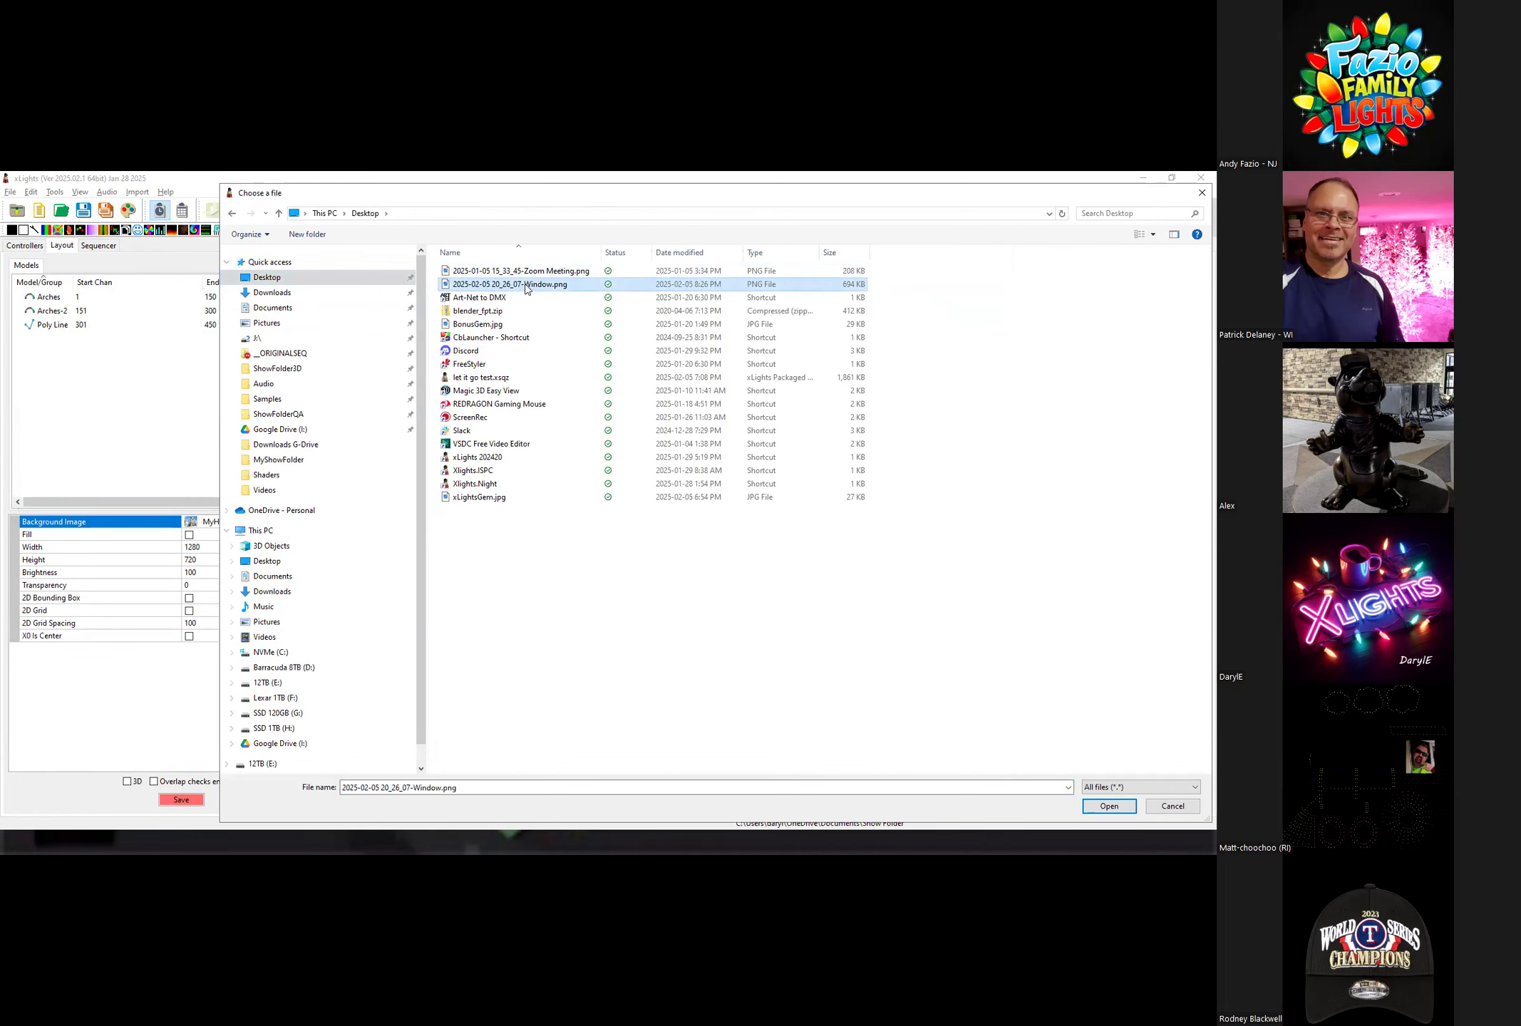
{"action": "left_click", "coordinate": [1109, 806]}
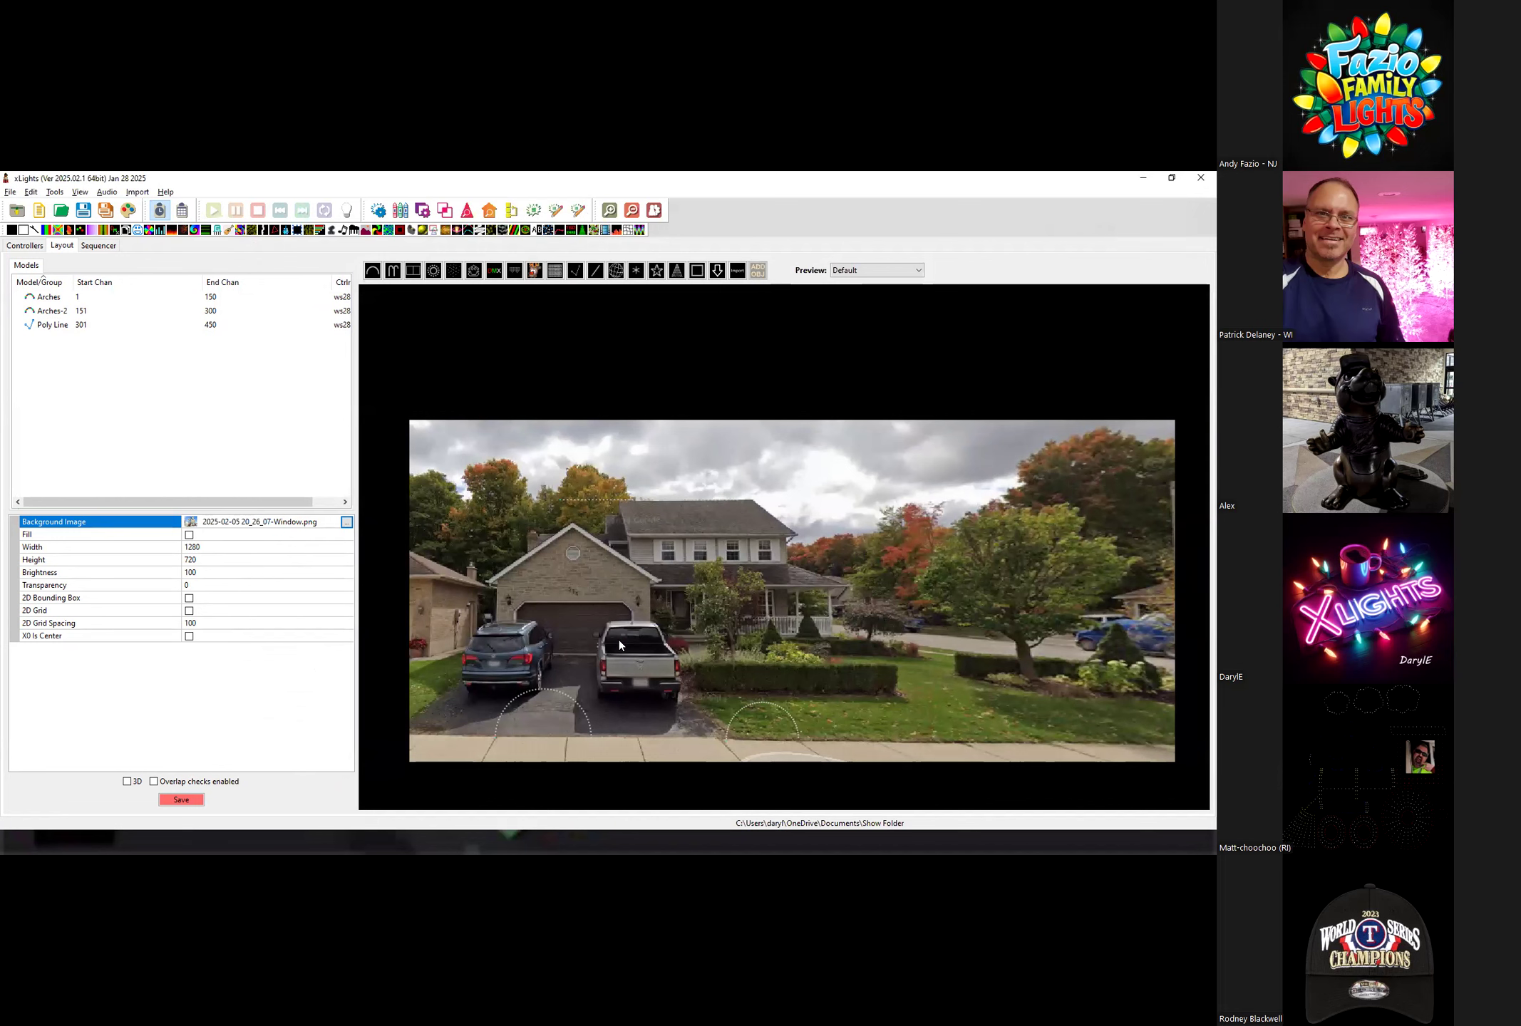
Select the poly line, then the second arch, and slightly widen that arch from its end point.
{"action": "left_click", "coordinate": [591, 501]}
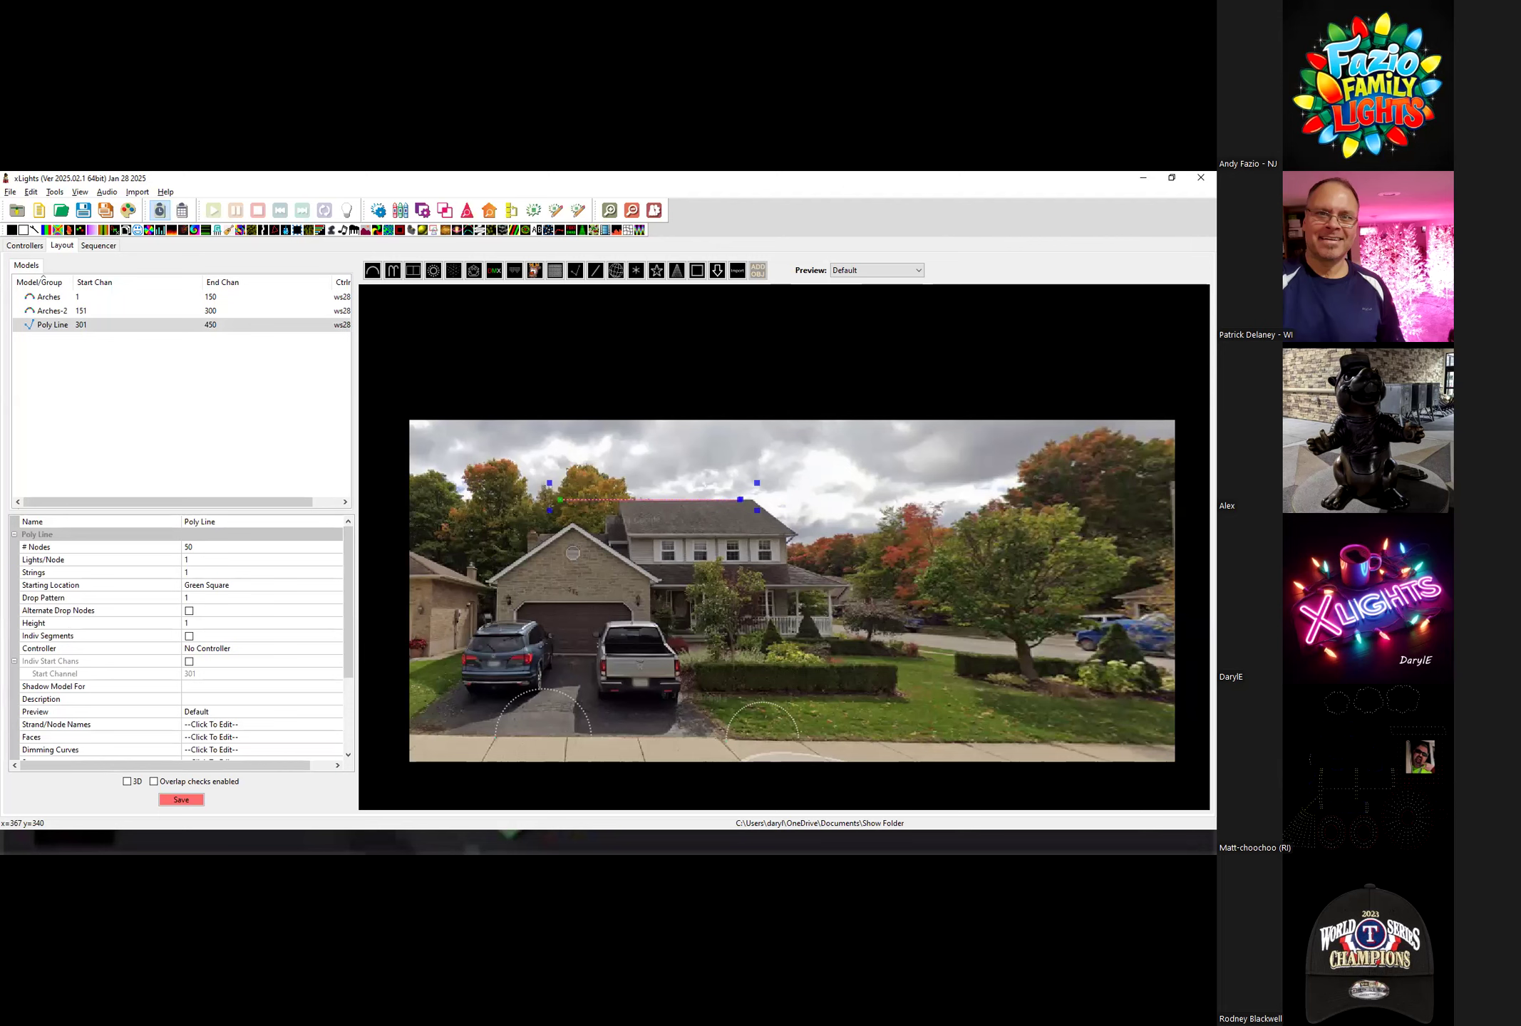
{"action": "left_click", "coordinate": [777, 706]}
{"action": "left_click_drag", "start_coordinate": [798, 734], "coordinate": [804, 739]}
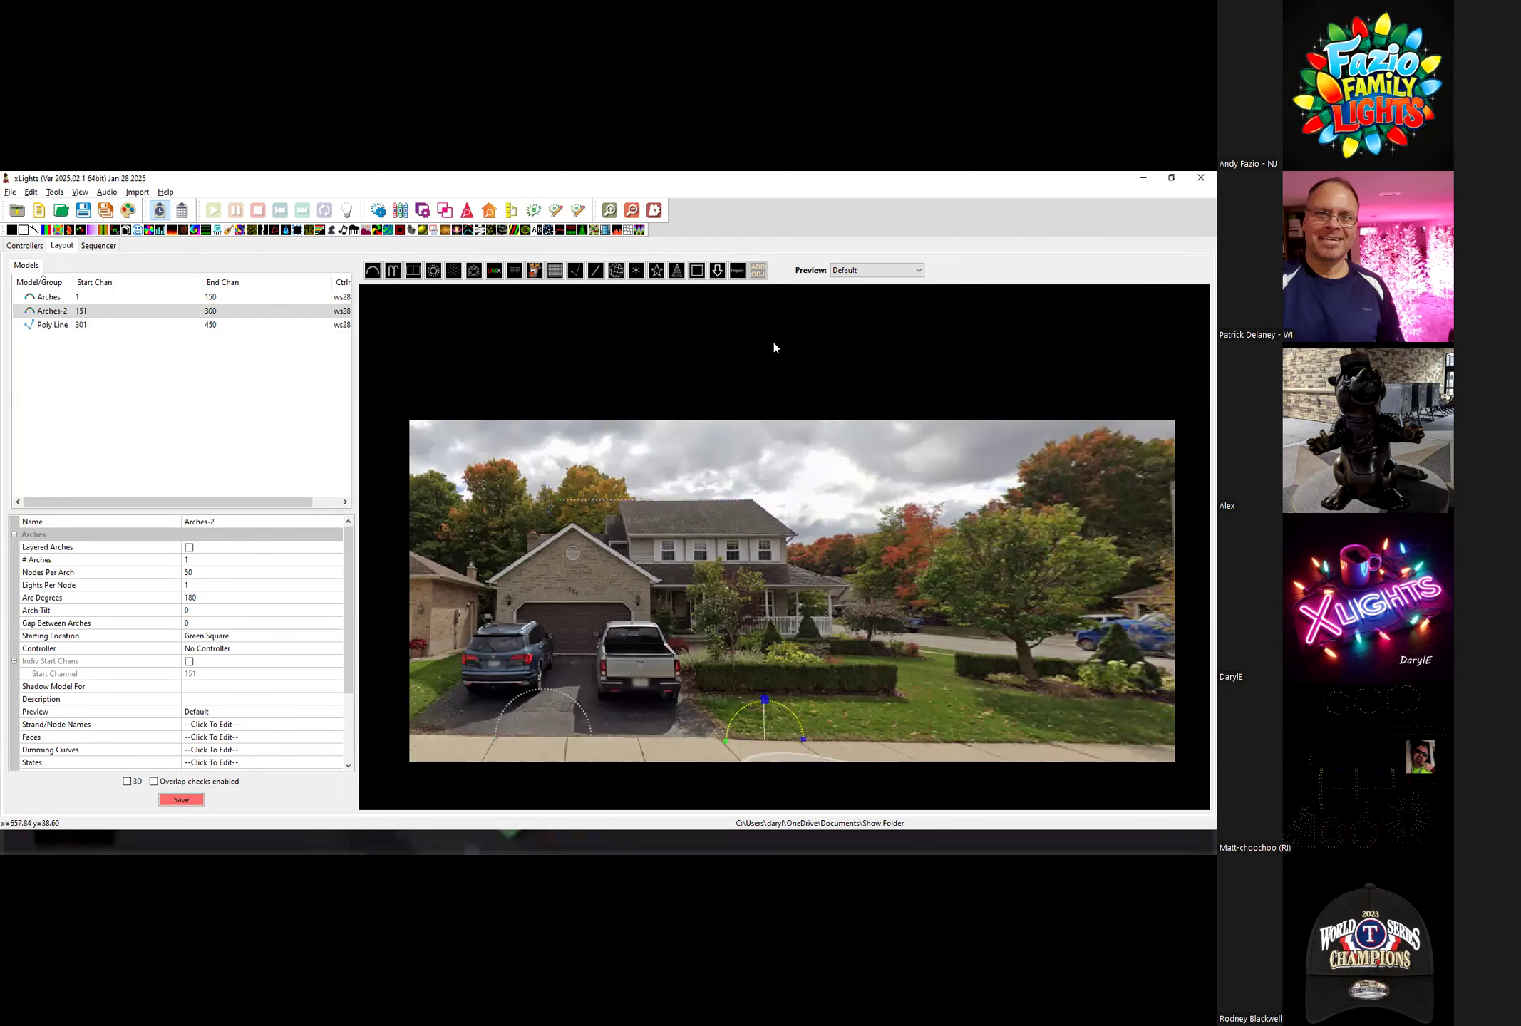
Add a tall Tree model on the lawn beside the large tree and place a Star model at its top.
{"action": "left_click", "coordinate": [676, 270]}
{"action": "left_click", "coordinate": [723, 325]}
{"action": "left_click", "coordinate": [991, 537]}
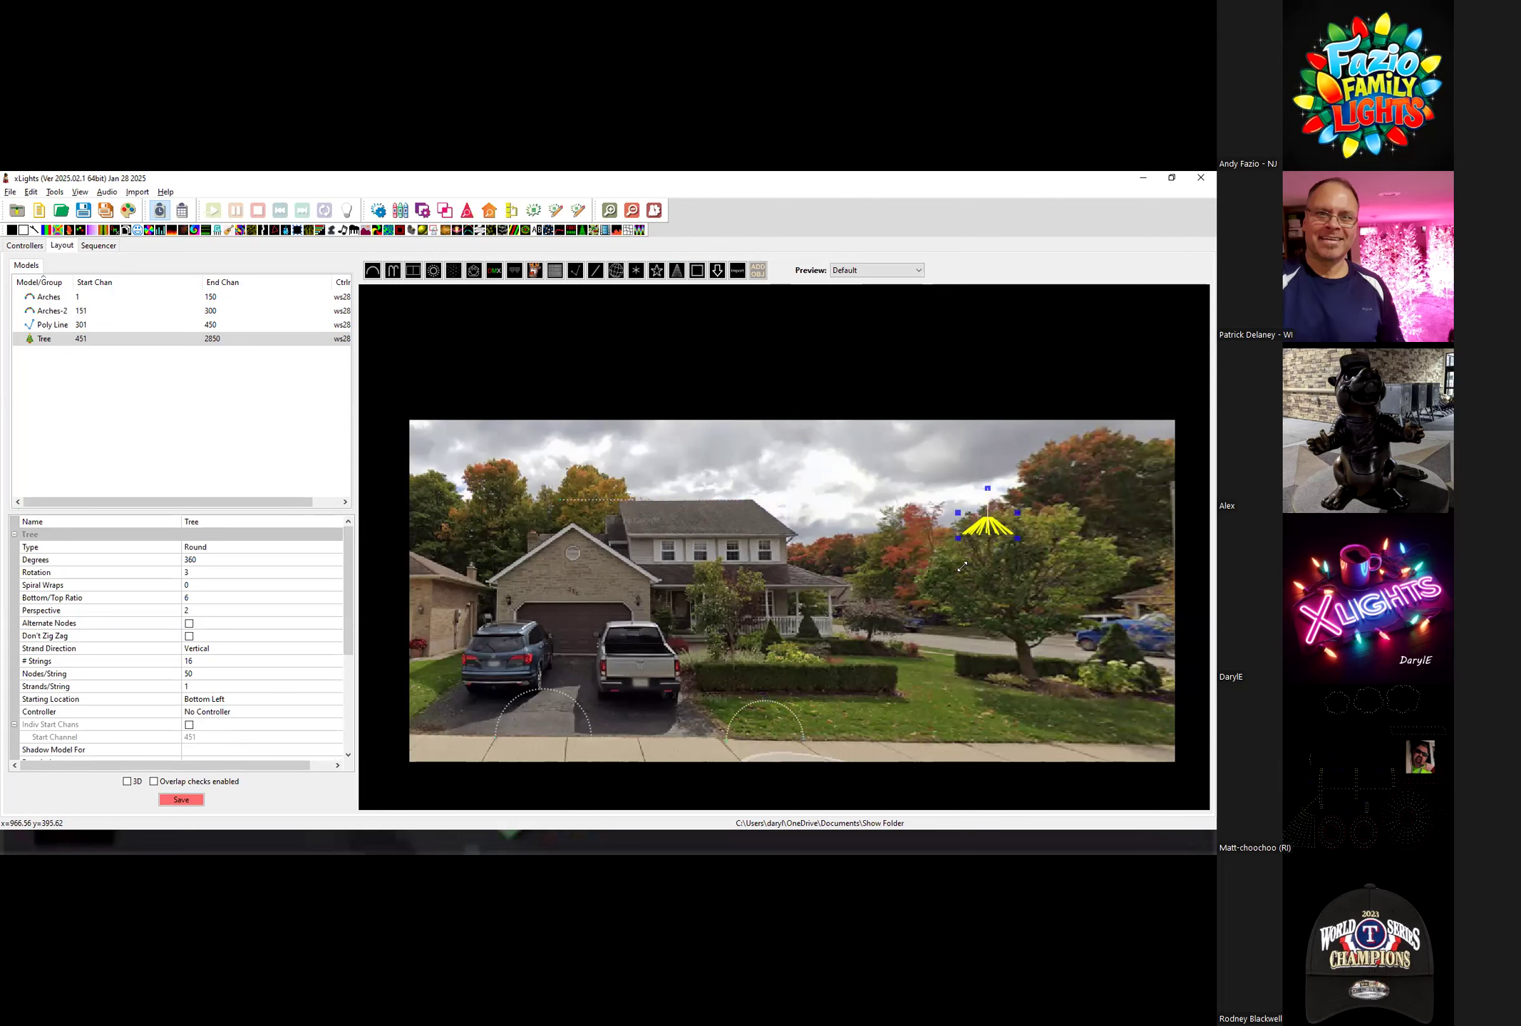
{"action": "left_click_drag", "start_coordinate": [972, 540], "coordinate": [937, 692]}
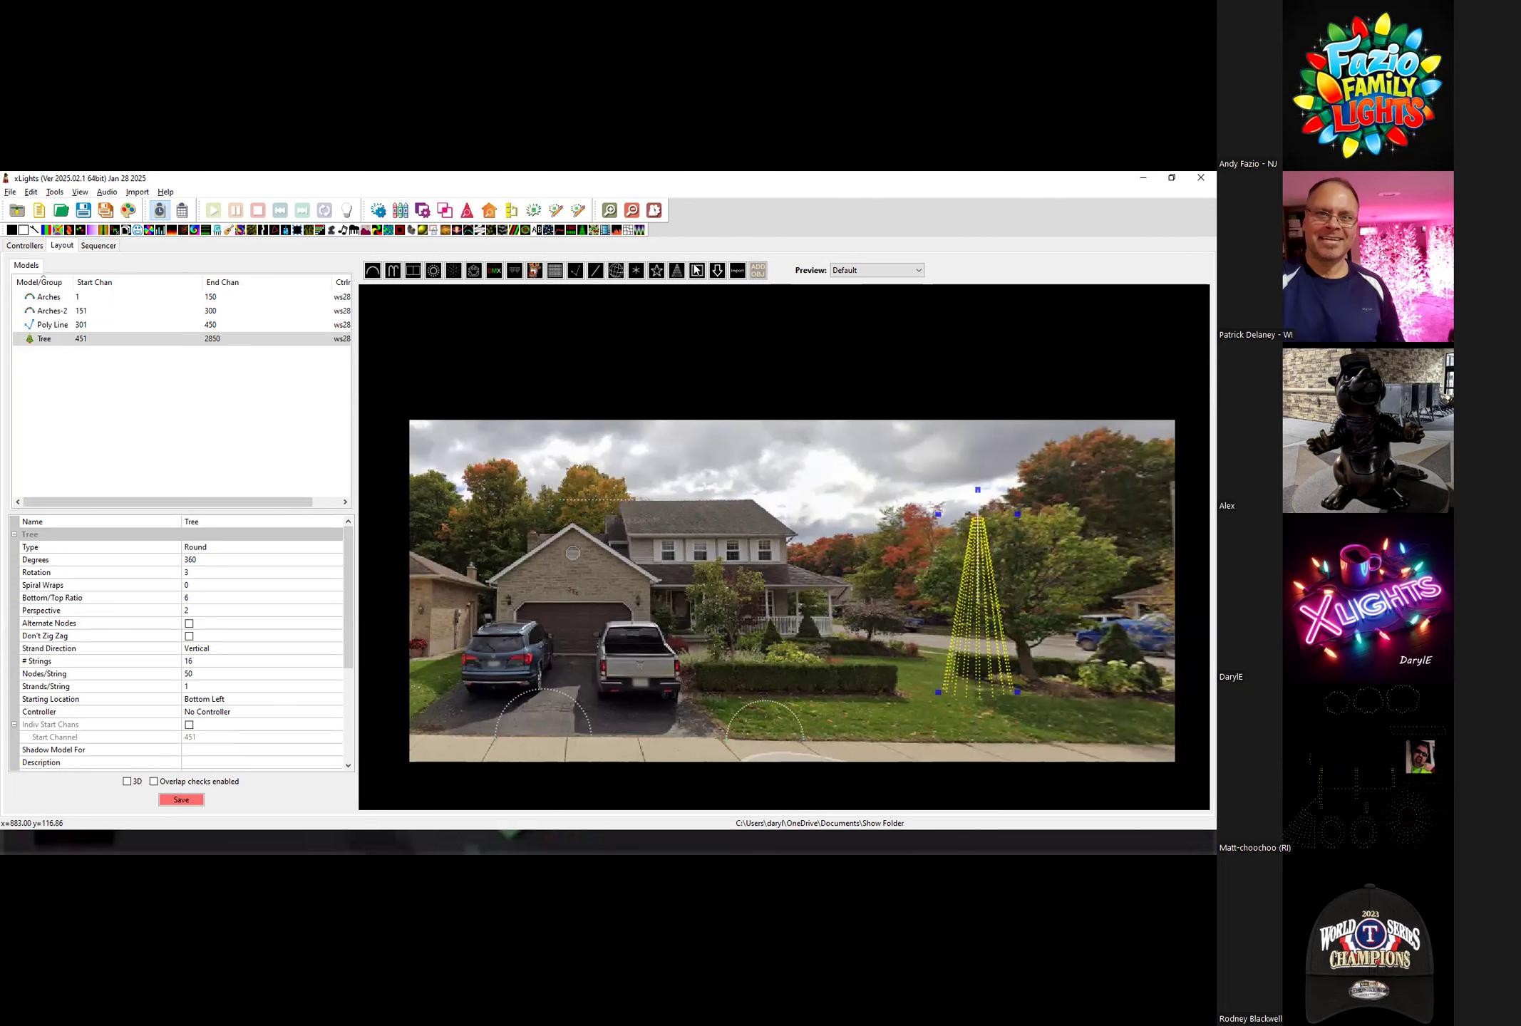
{"action": "left_click", "coordinate": [926, 401]}
{"action": "left_click_drag", "start_coordinate": [960, 454], "coordinate": [1002, 529]}
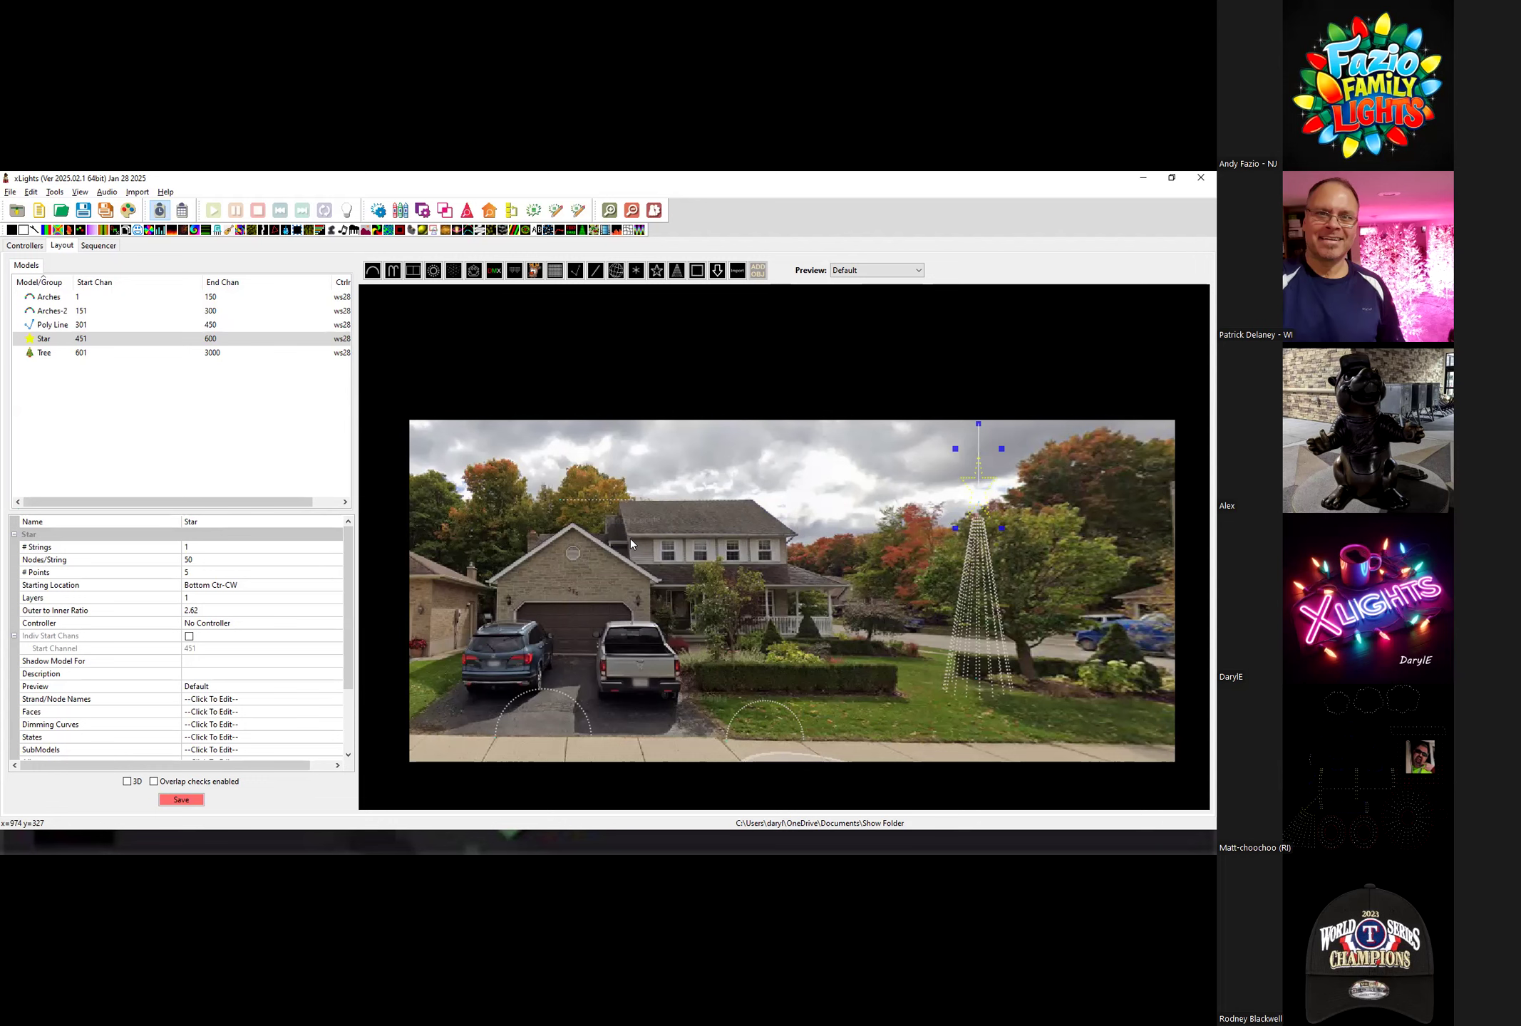
Add an Icicles model along the edge of the front porch roof.
{"action": "left_click", "coordinate": [372, 271]}
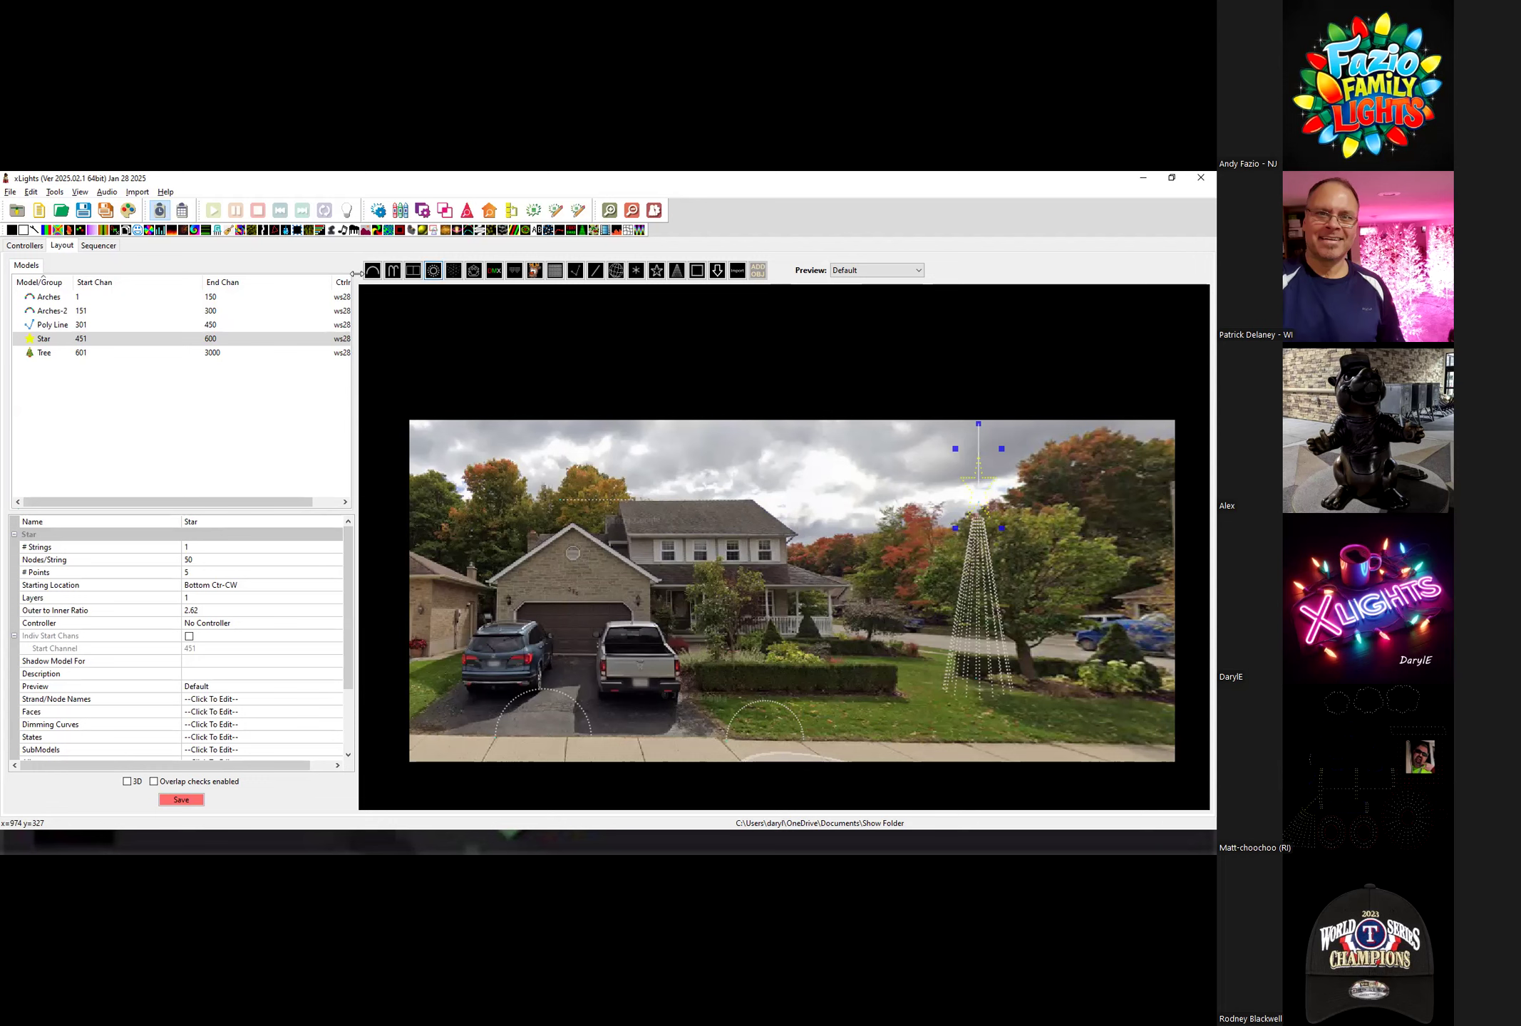
{"action": "left_click", "coordinate": [513, 275]}
{"action": "left_click_drag", "start_coordinate": [643, 589], "coordinate": [843, 586]}
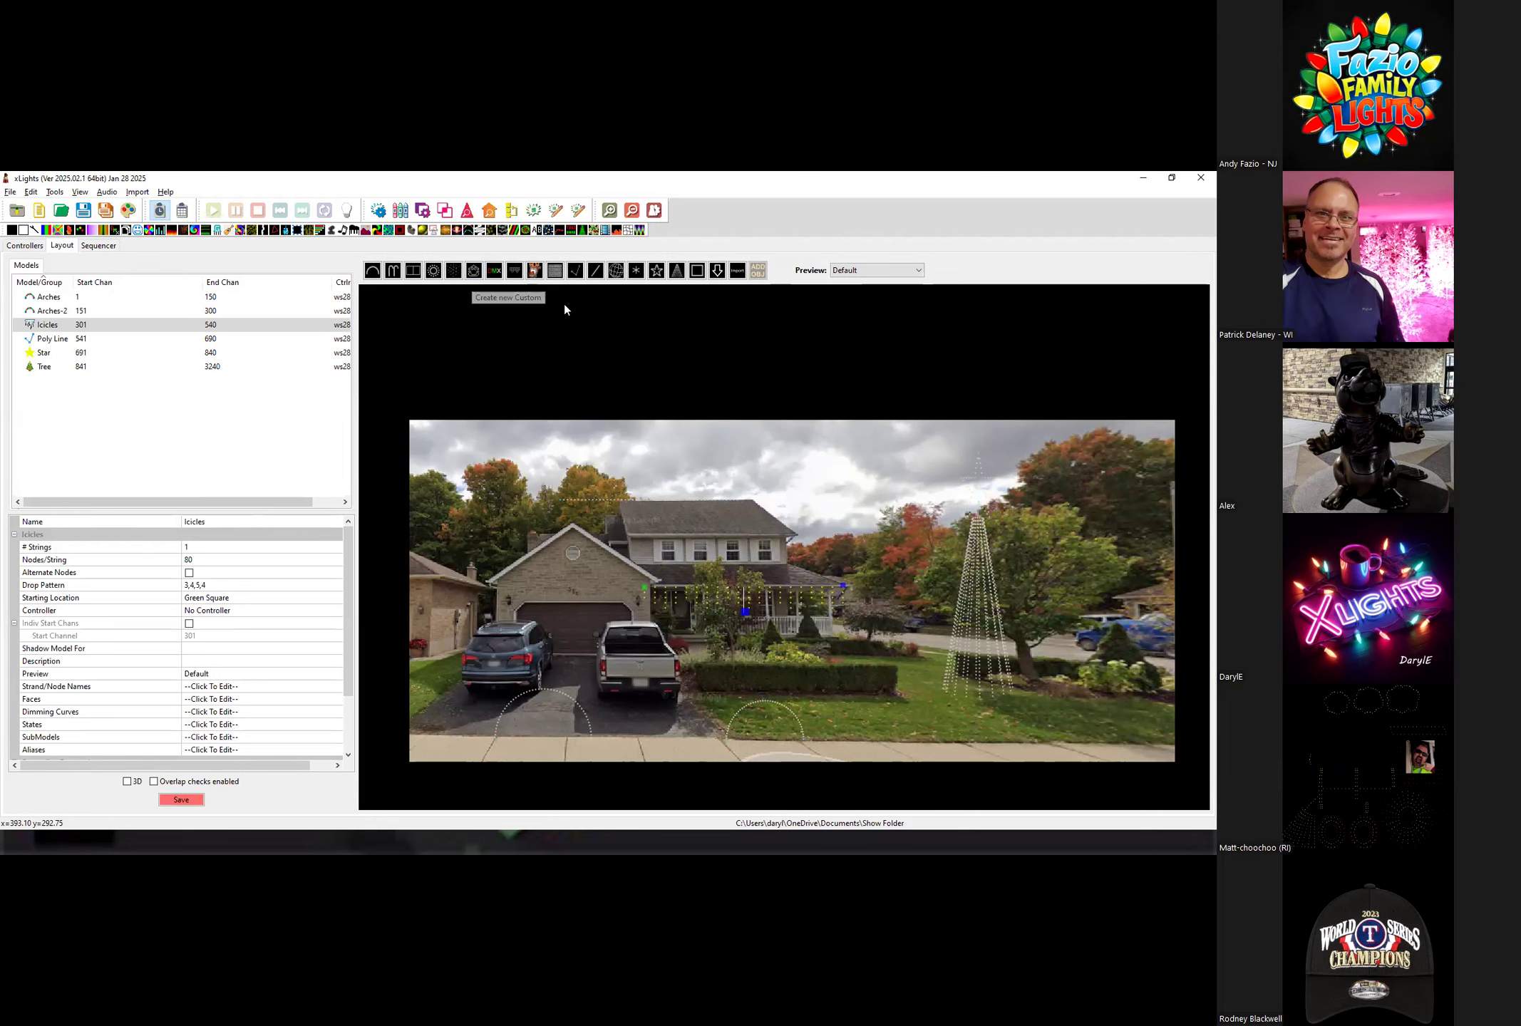
Add a Spinner model in the sky beside the house's main roof and set its arms per string to 6.
{"action": "left_click", "coordinate": [635, 270]}
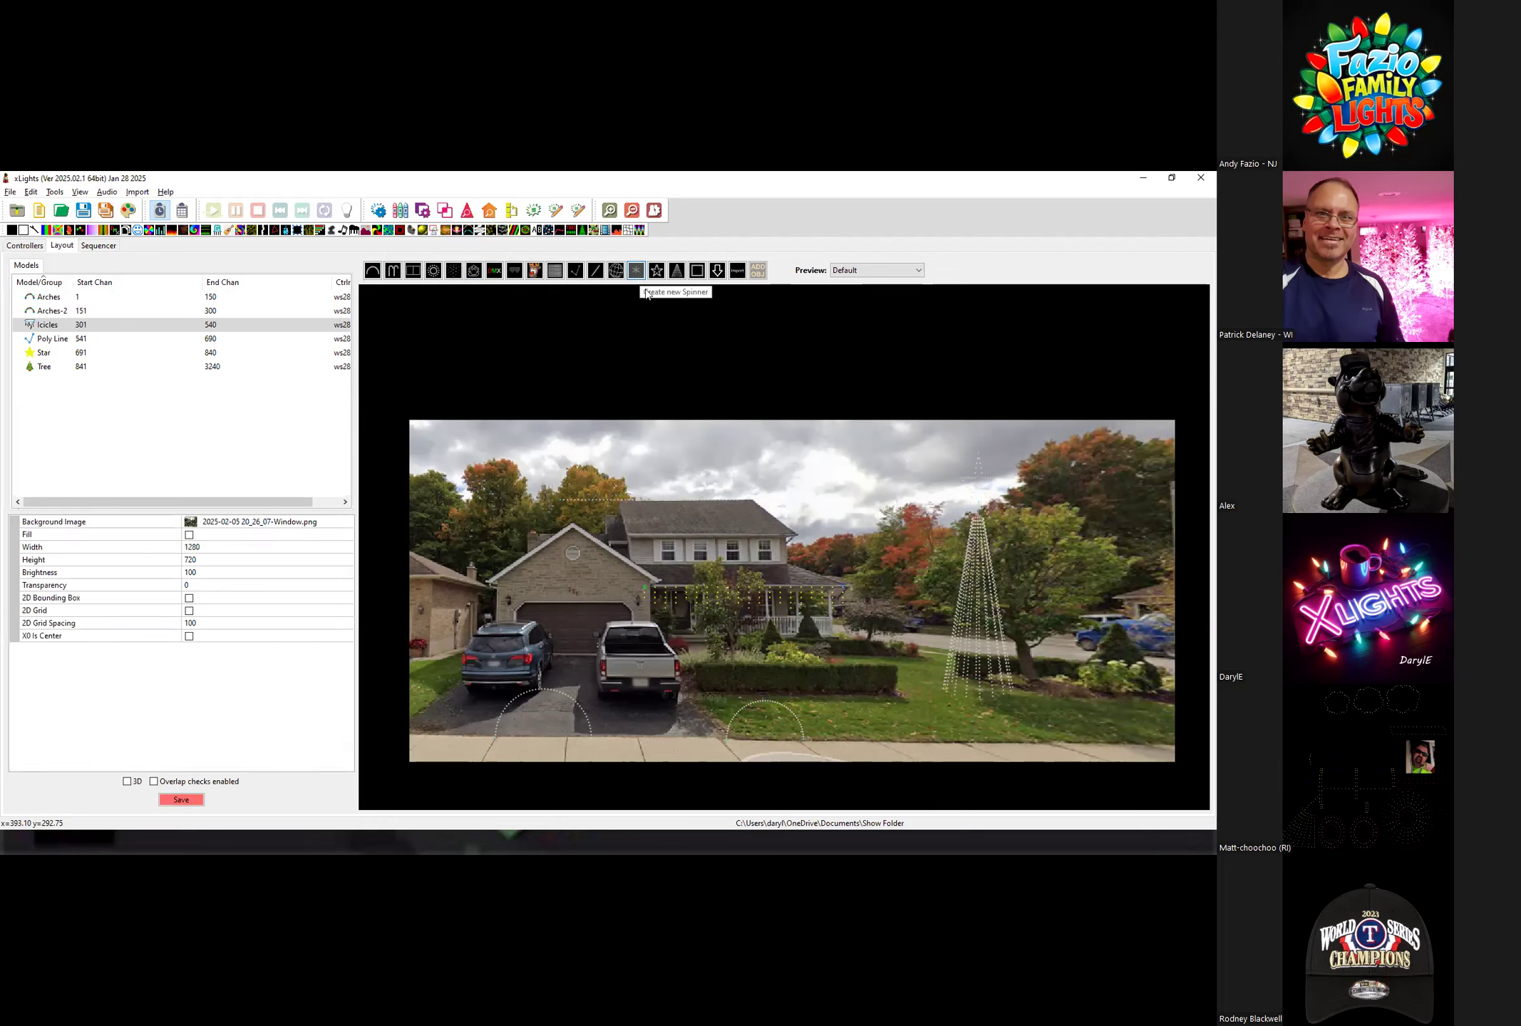
{"action": "left_click_drag", "start_coordinate": [796, 490], "coordinate": [841, 533]}
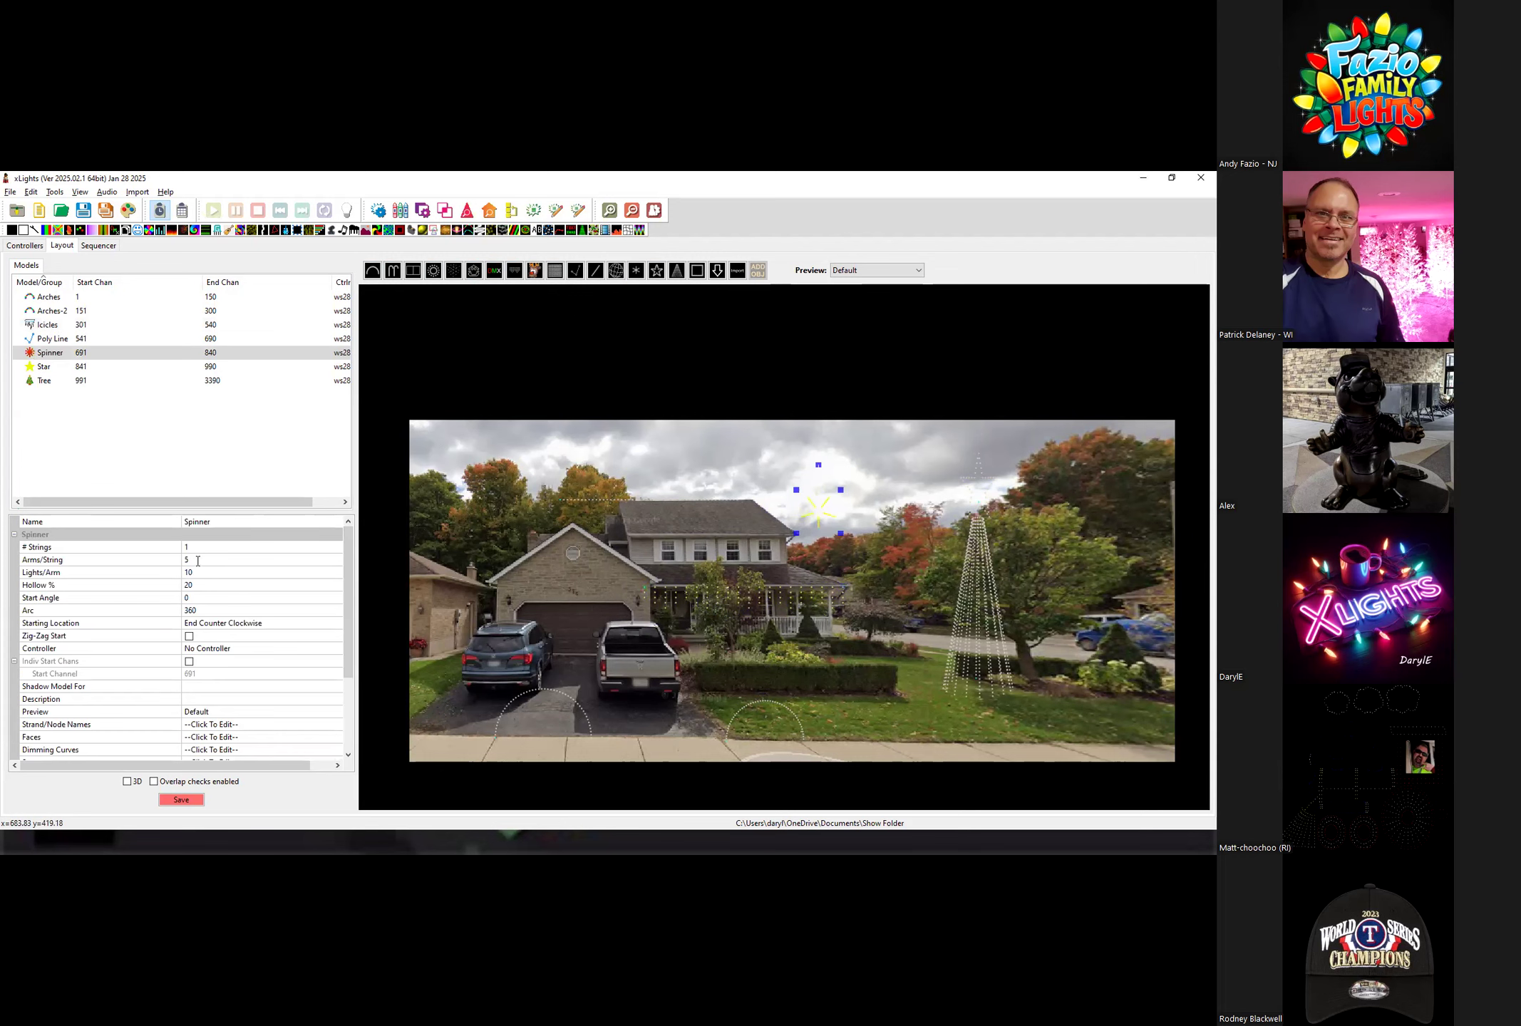
{"action": "left_click", "coordinate": [198, 561]}
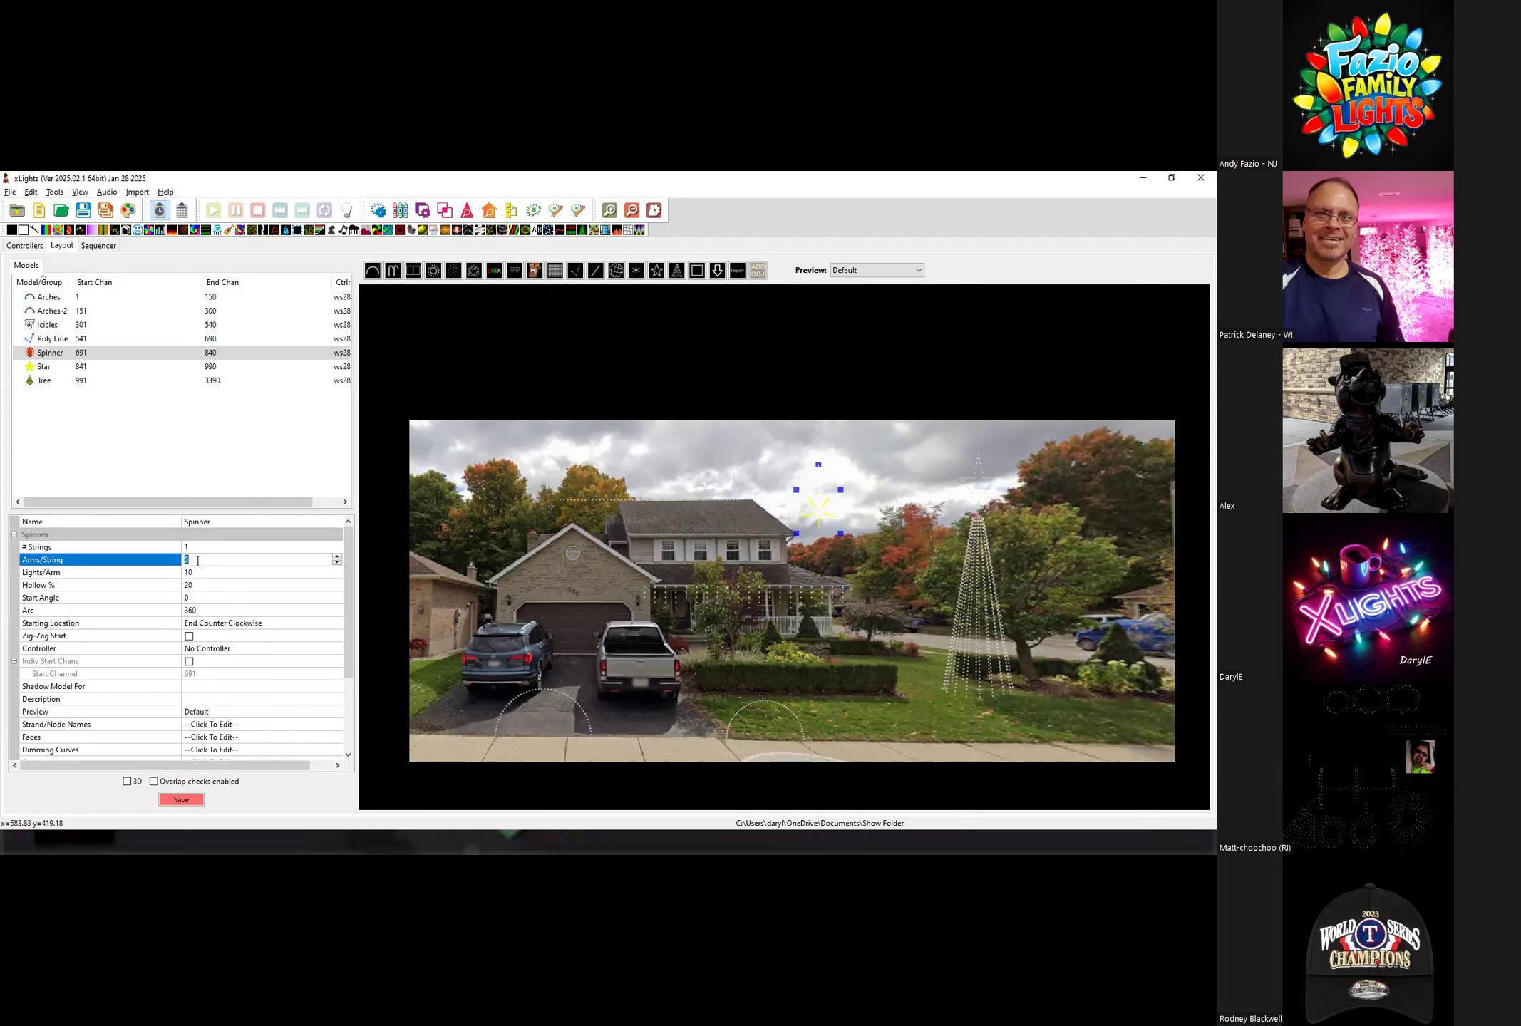
{"action": "type", "text": "6"}
{"action": "key", "text": "Return"}
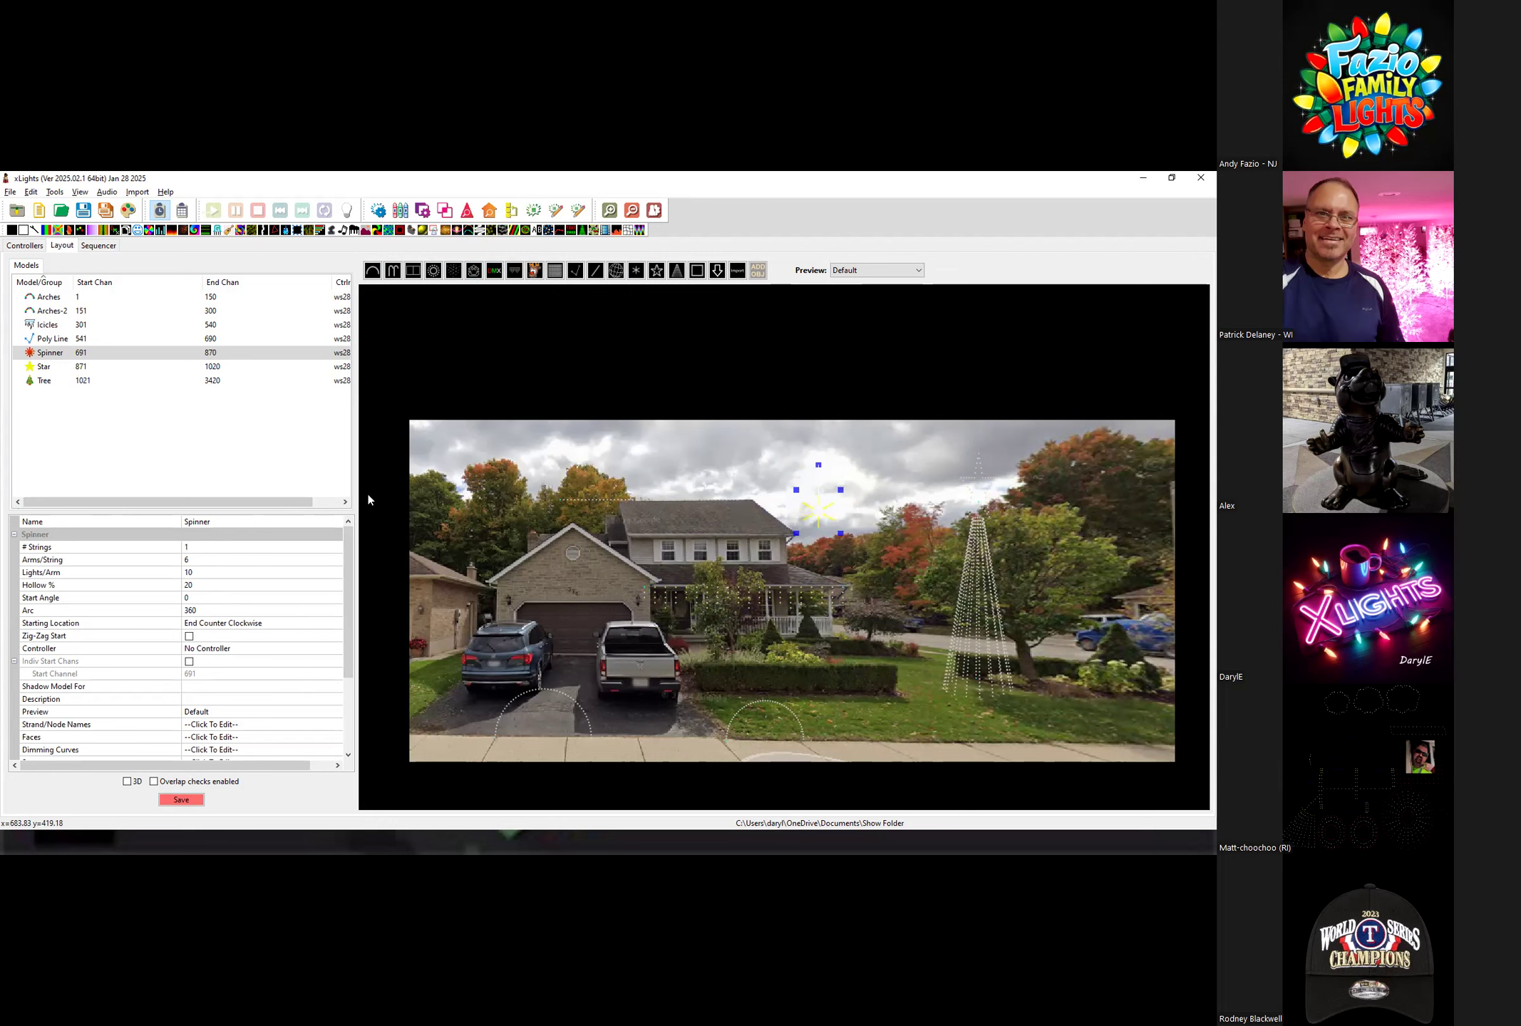
Select the Star model and examine its placement above the Tree model at closer zoom.
{"action": "left_click", "coordinate": [44, 367]}
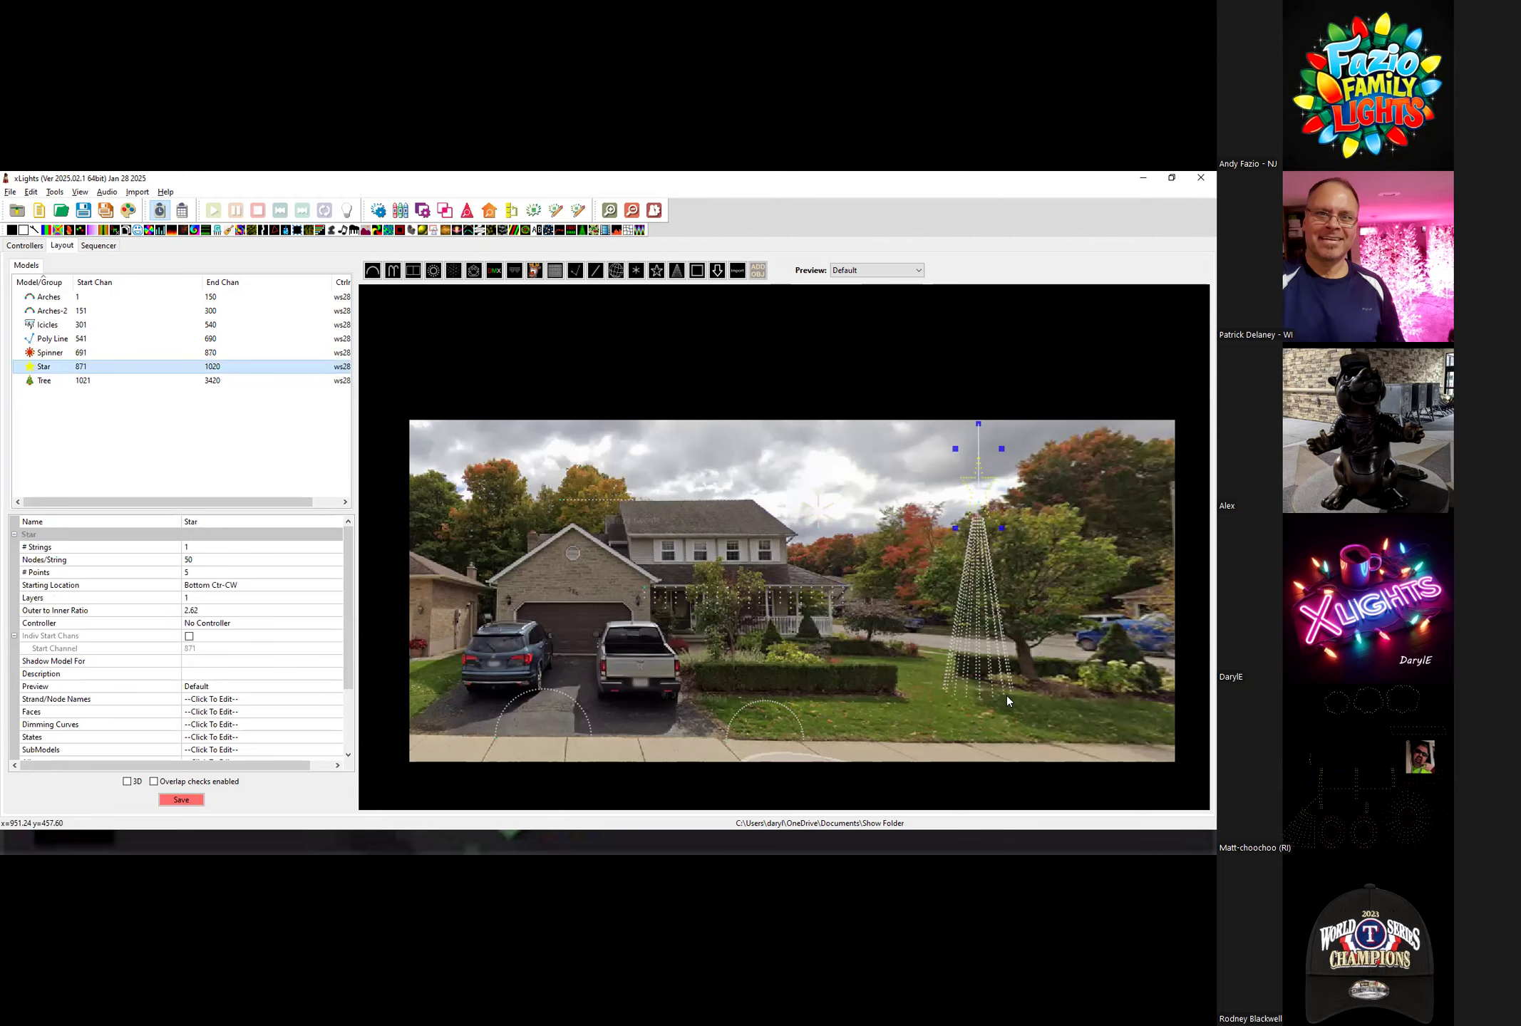
{"action": "scroll", "coordinate": [1009, 697], "scroll_direction": "down", "scroll_amount": 1}
{"action": "scroll", "coordinate": [1010, 697], "scroll_direction": "up", "scroll_amount": 2}
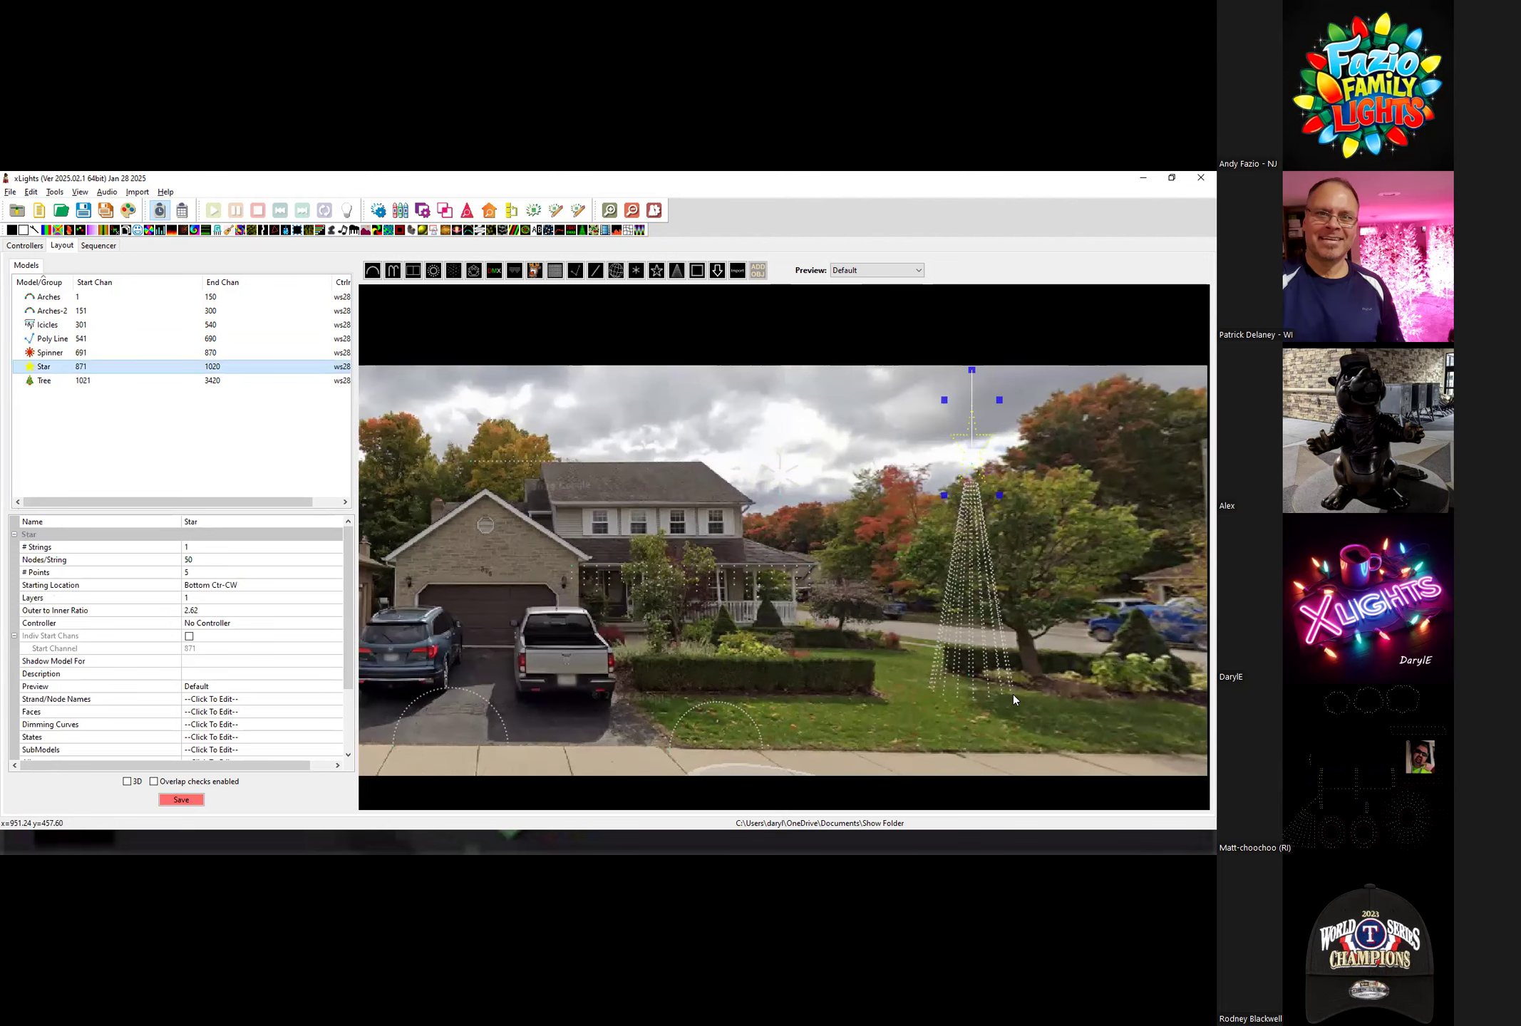
{"action": "scroll", "coordinate": [1013, 700], "scroll_direction": "down", "scroll_amount": 1}
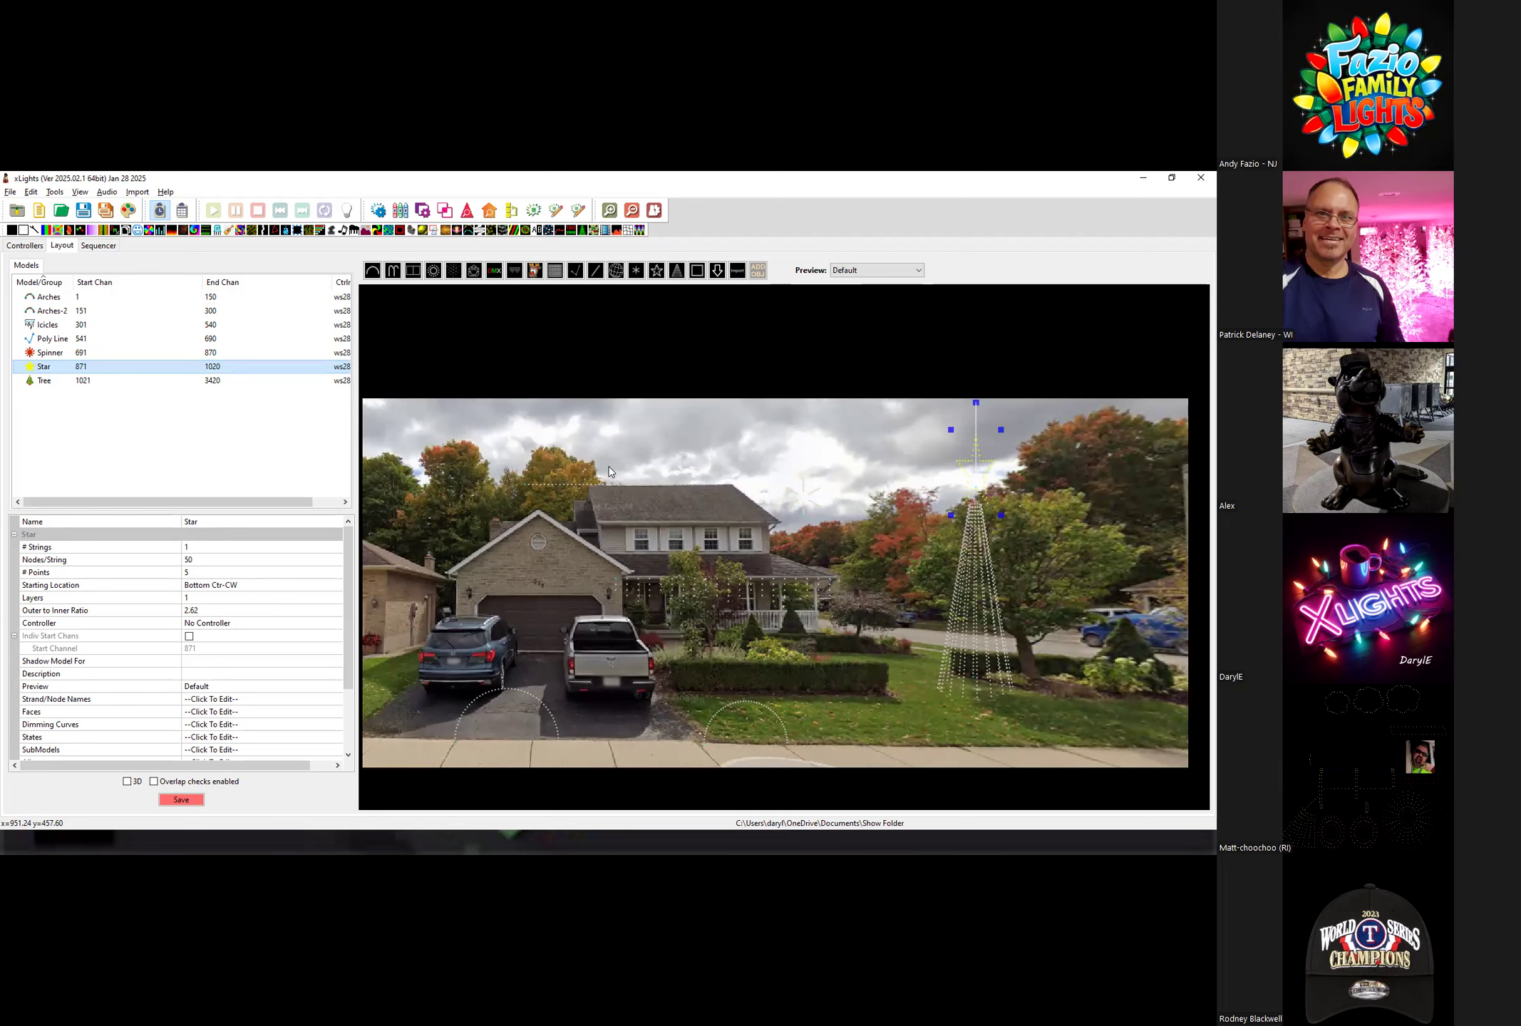
Look briefly at the Sequencer and Controllers views.
{"action": "left_click", "coordinate": [108, 246]}
{"action": "left_click", "coordinate": [67, 248]}
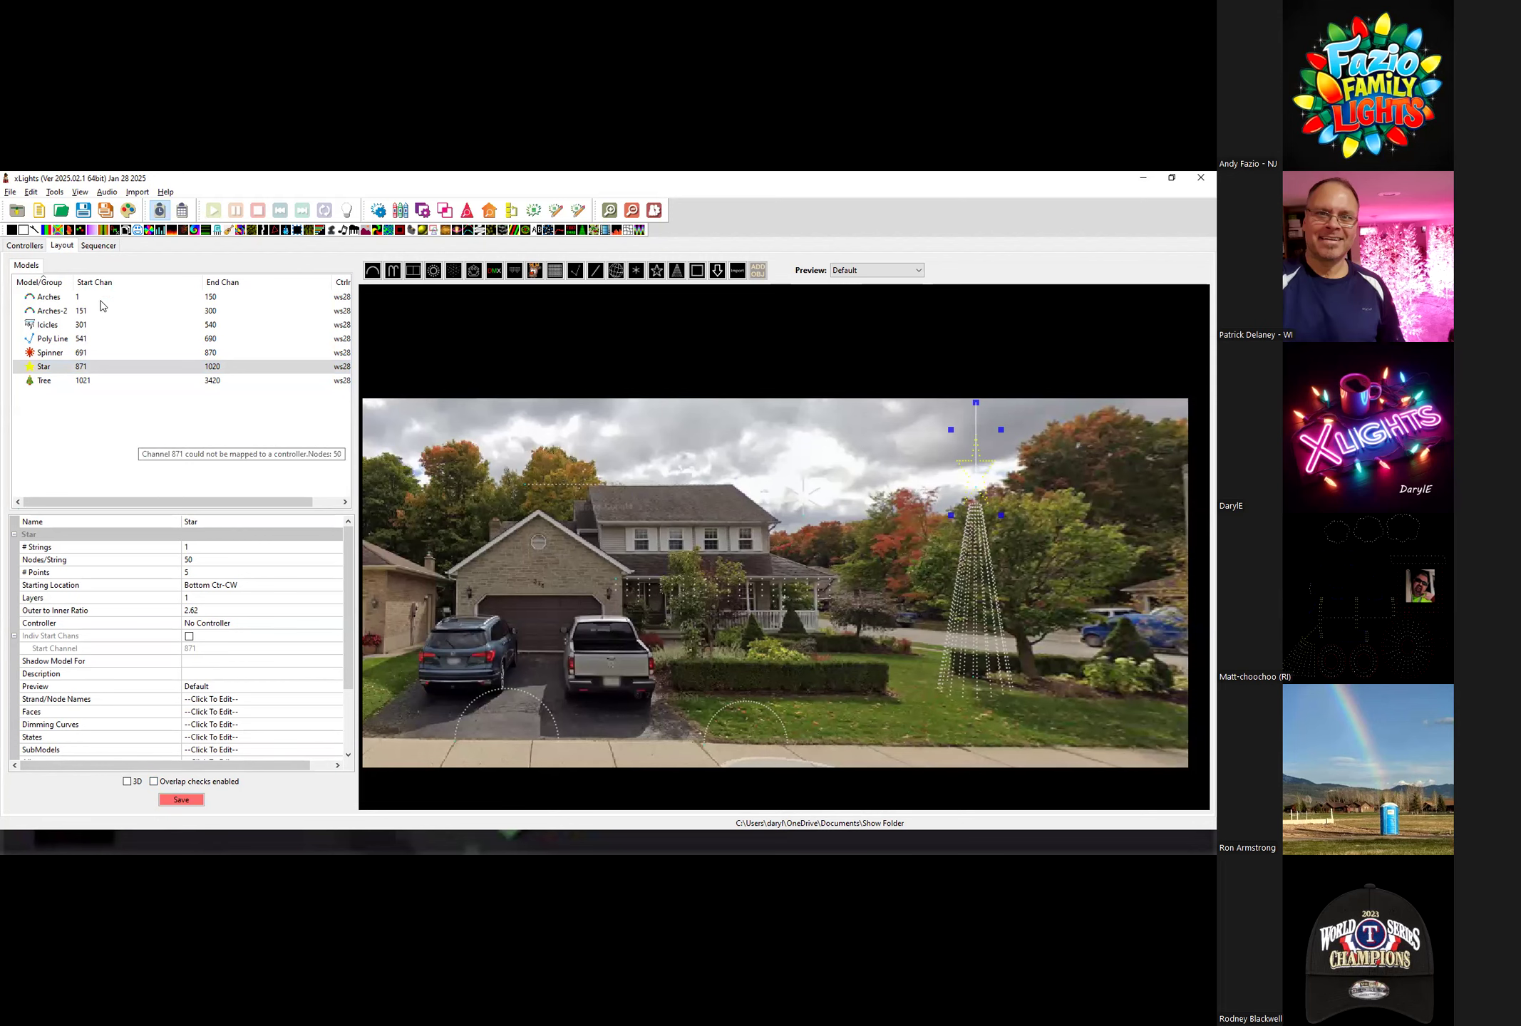
{"action": "left_click", "coordinate": [27, 245]}
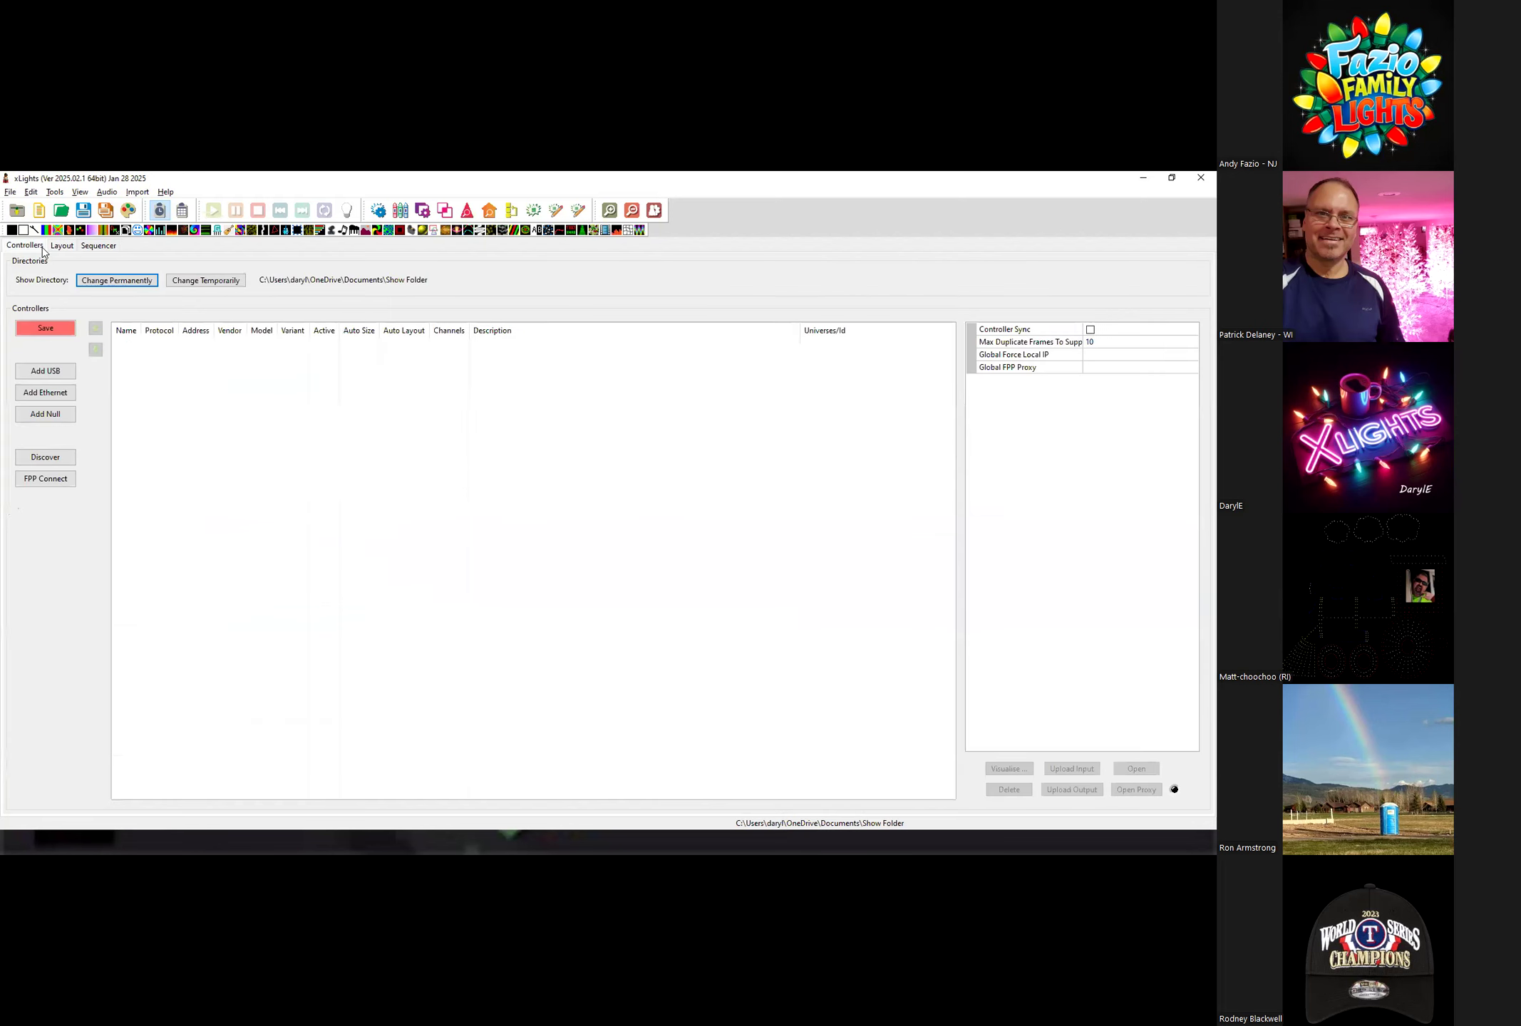
Return to the layout and darken its background image, trying a brightness of 40 and settling on 20.
{"action": "left_click", "coordinate": [62, 245]}
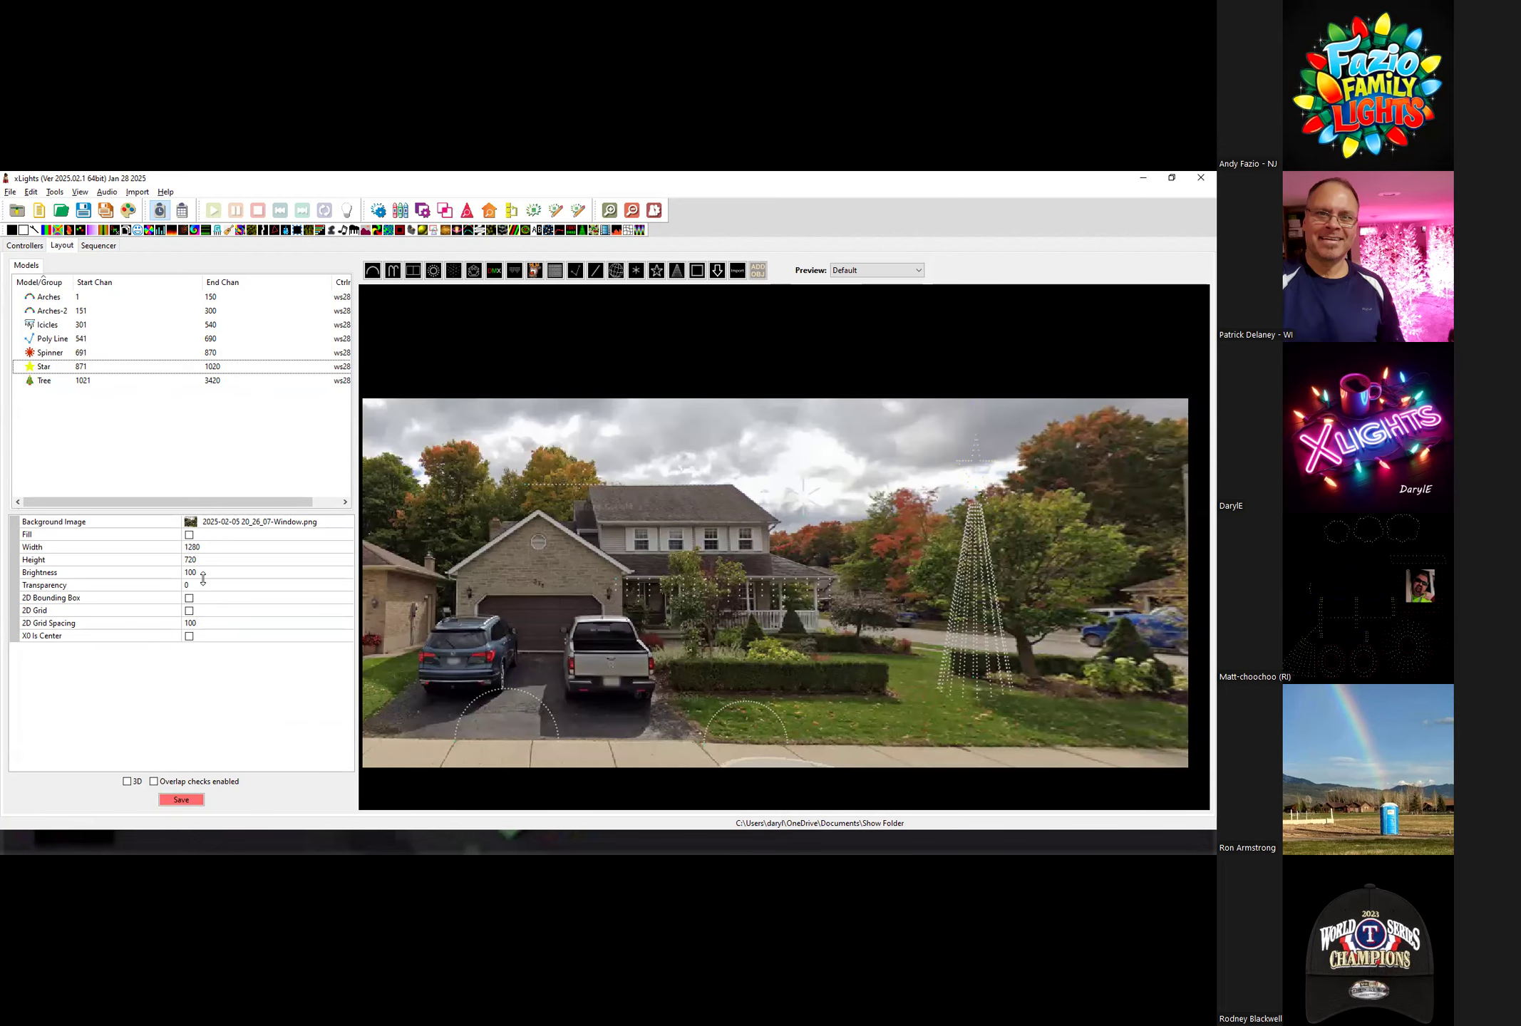
{"action": "left_click", "coordinate": [201, 571]}
{"action": "type", "text": "40"}
{"action": "key", "text": "Return"}
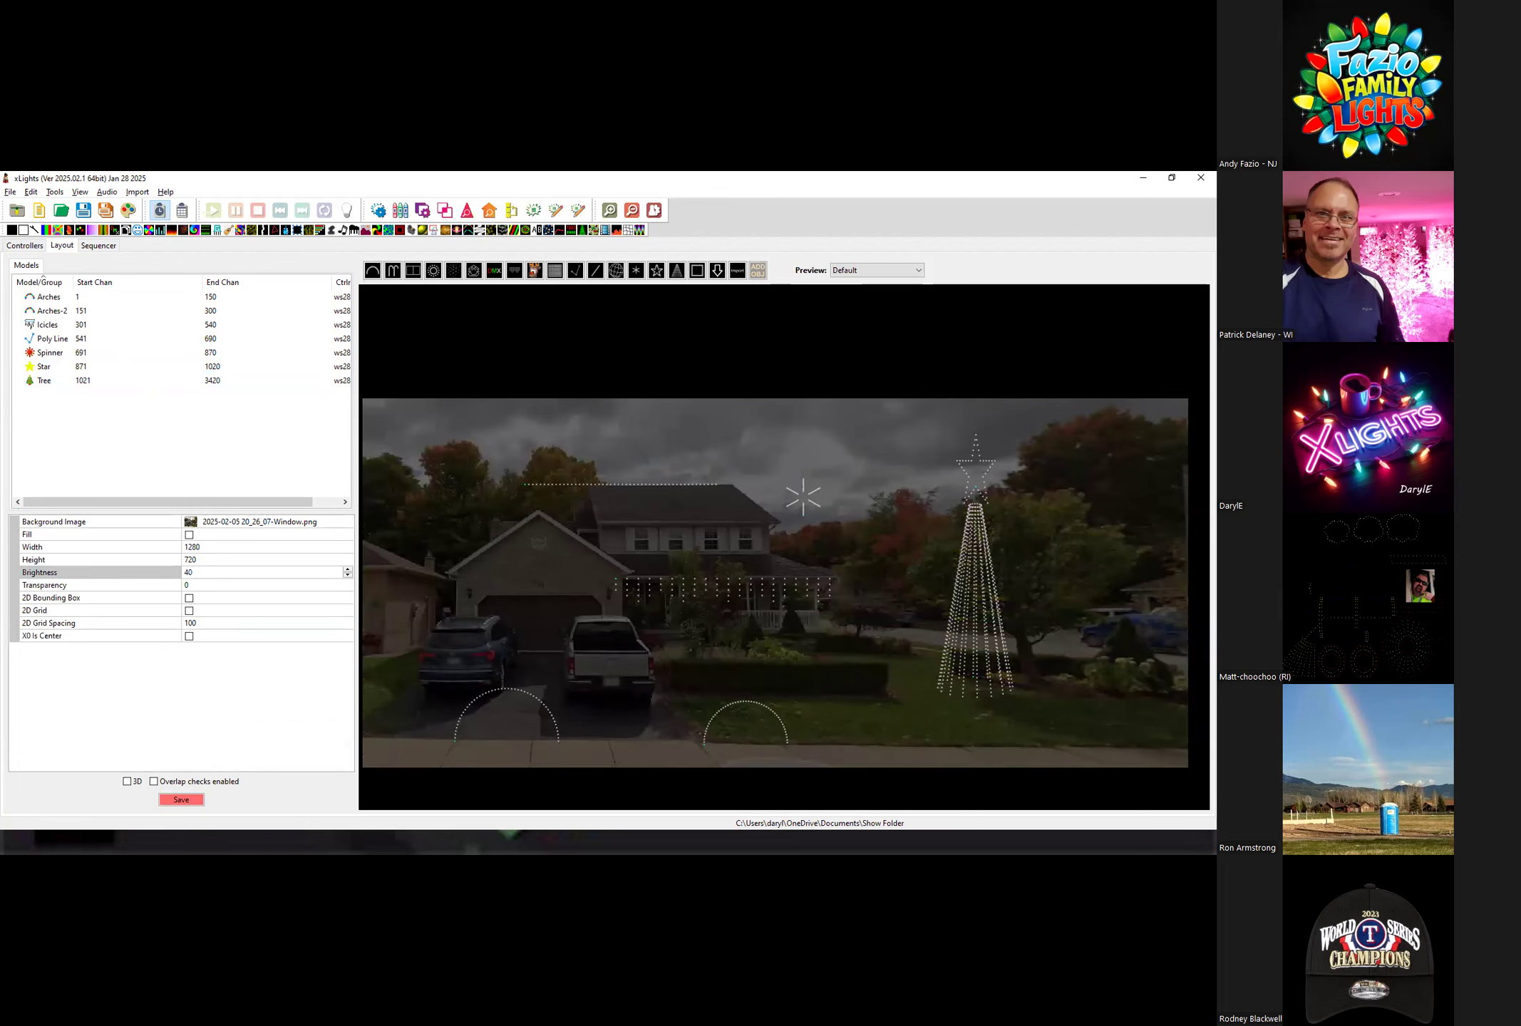
{"action": "left_click", "coordinate": [192, 573]}
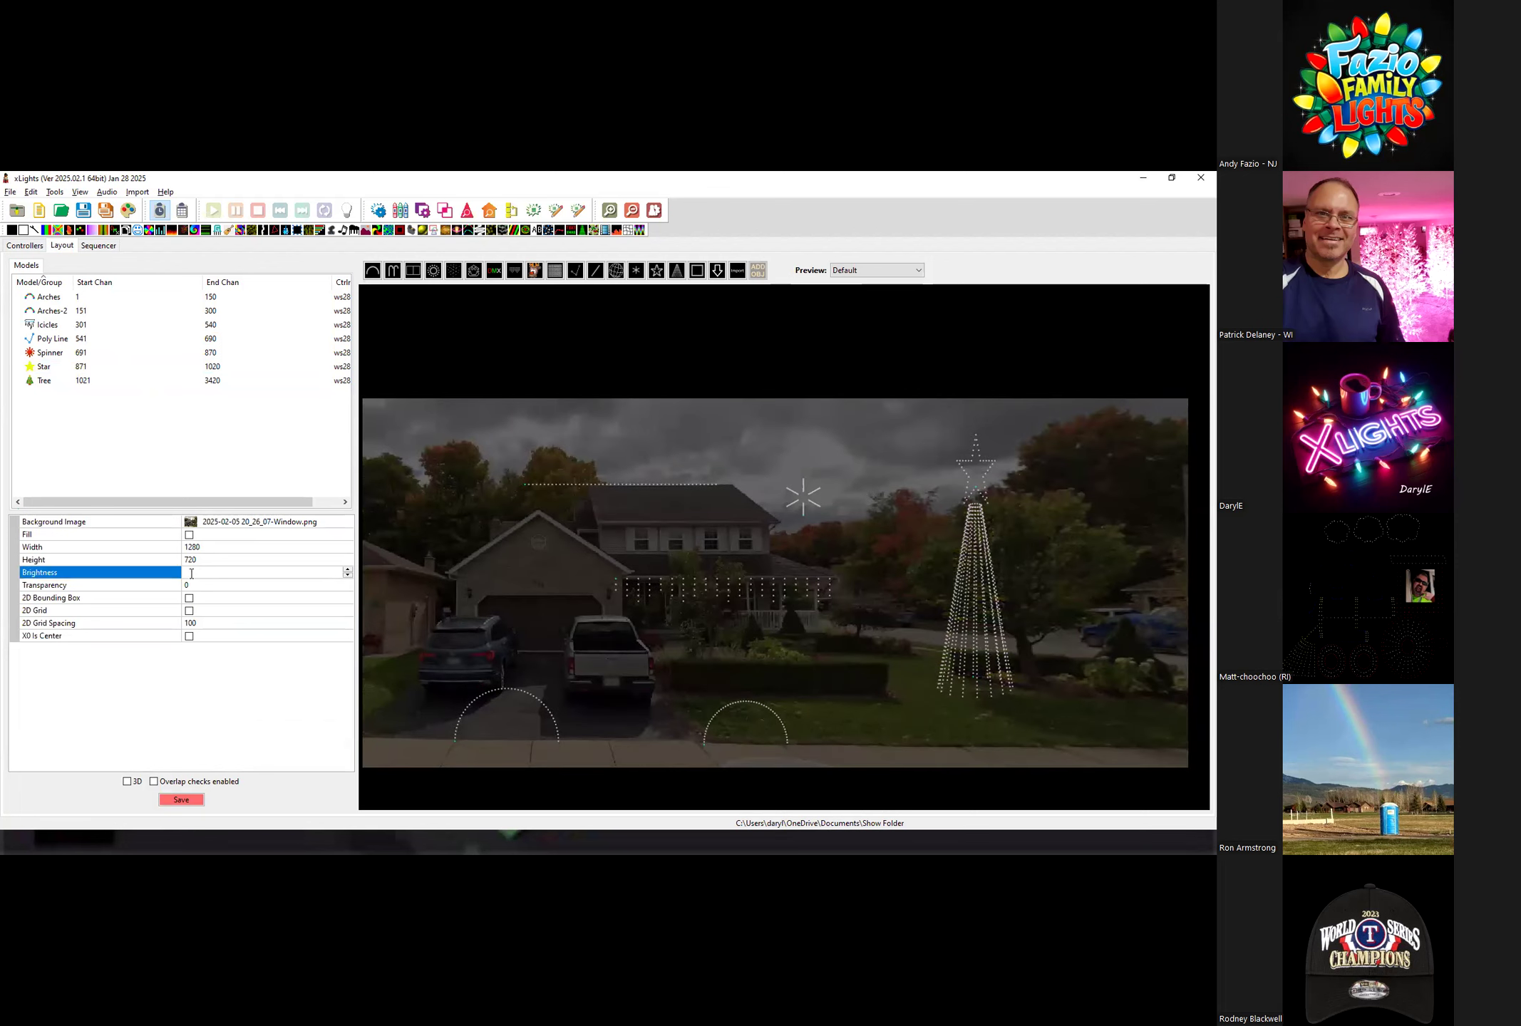
{"action": "key", "text": "Return"}
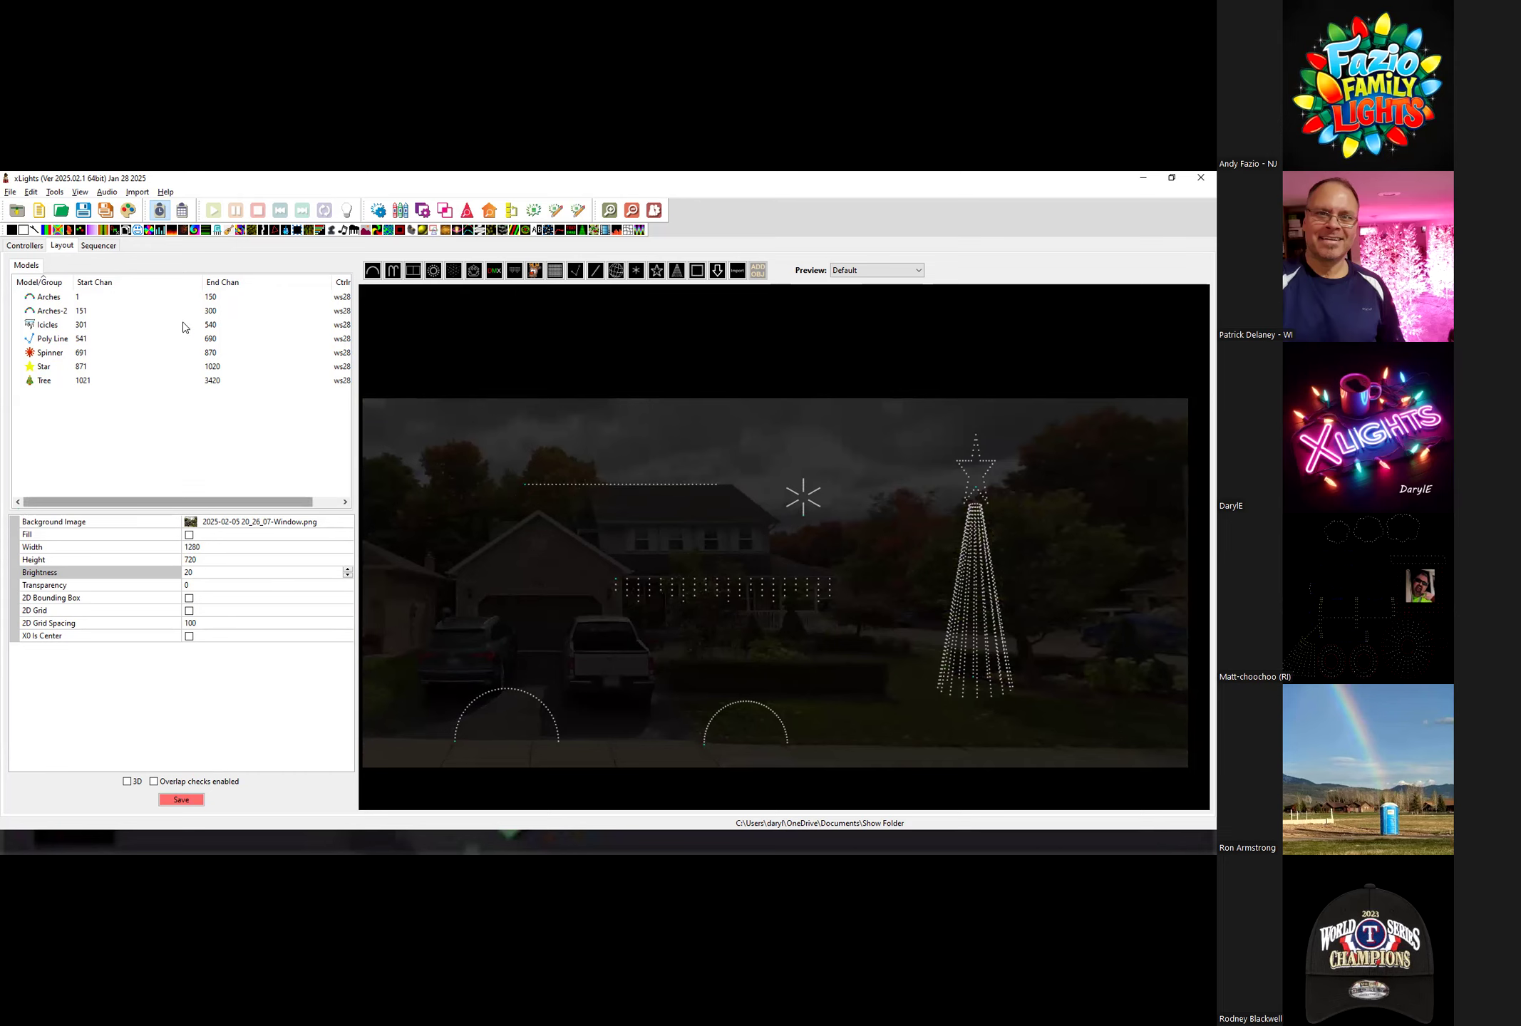
Set the pixel size of the first Arches model to 4 in its appearance properties.
{"action": "left_click", "coordinate": [63, 298]}
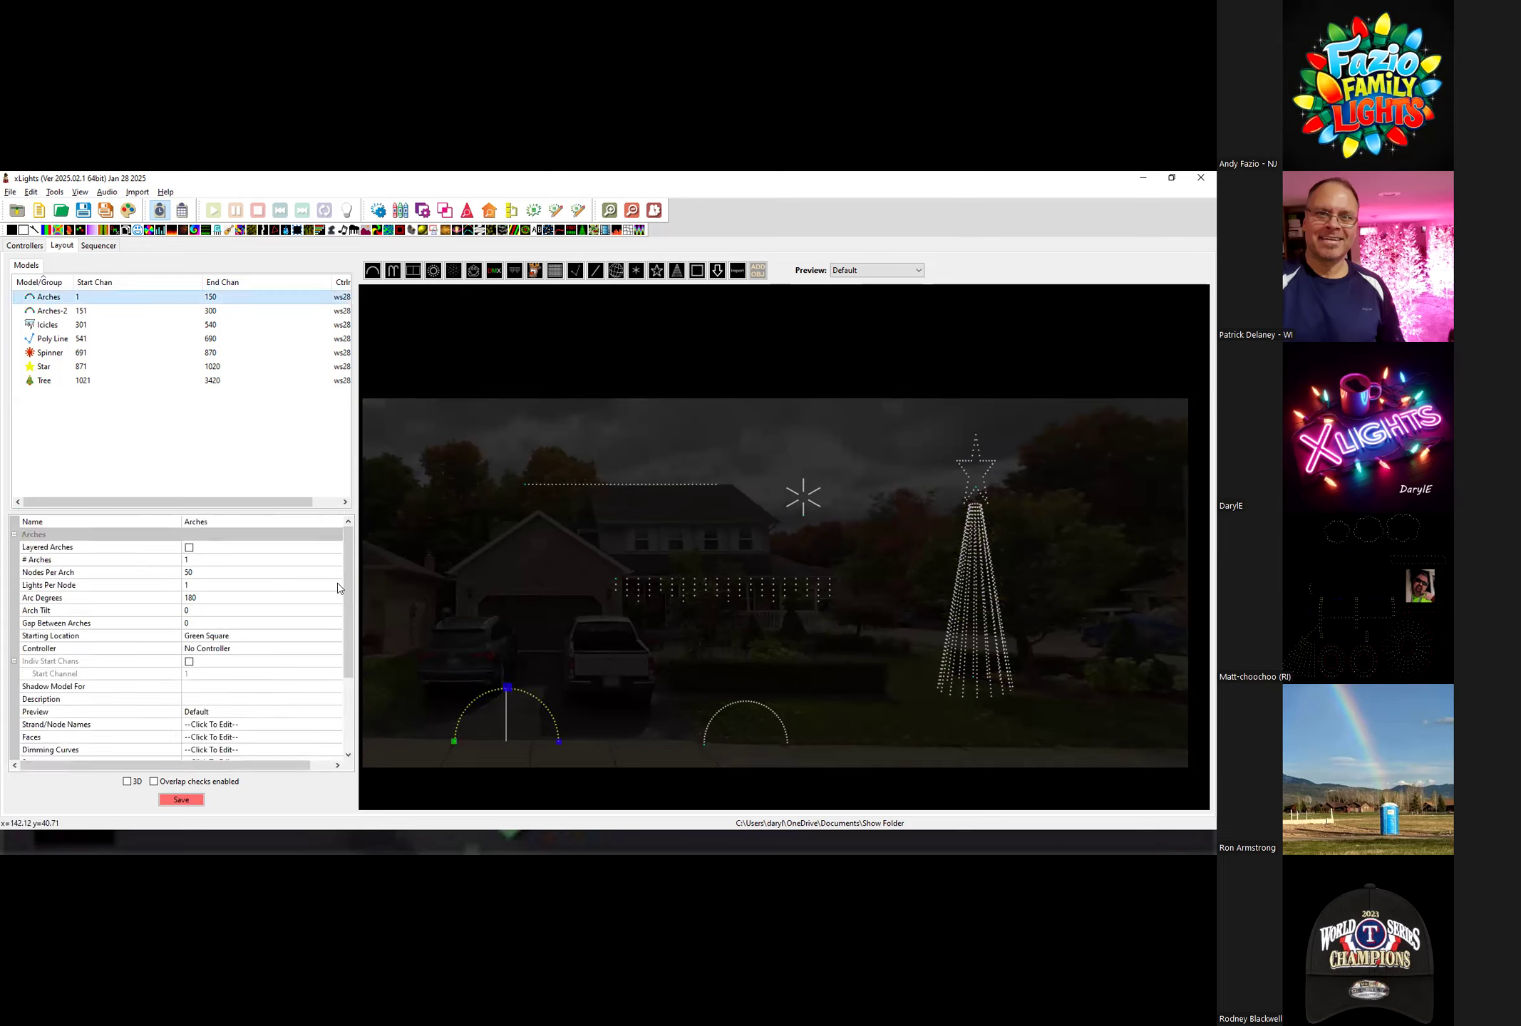
{"action": "left_click_drag", "start_coordinate": [349, 611], "coordinate": [350, 682]}
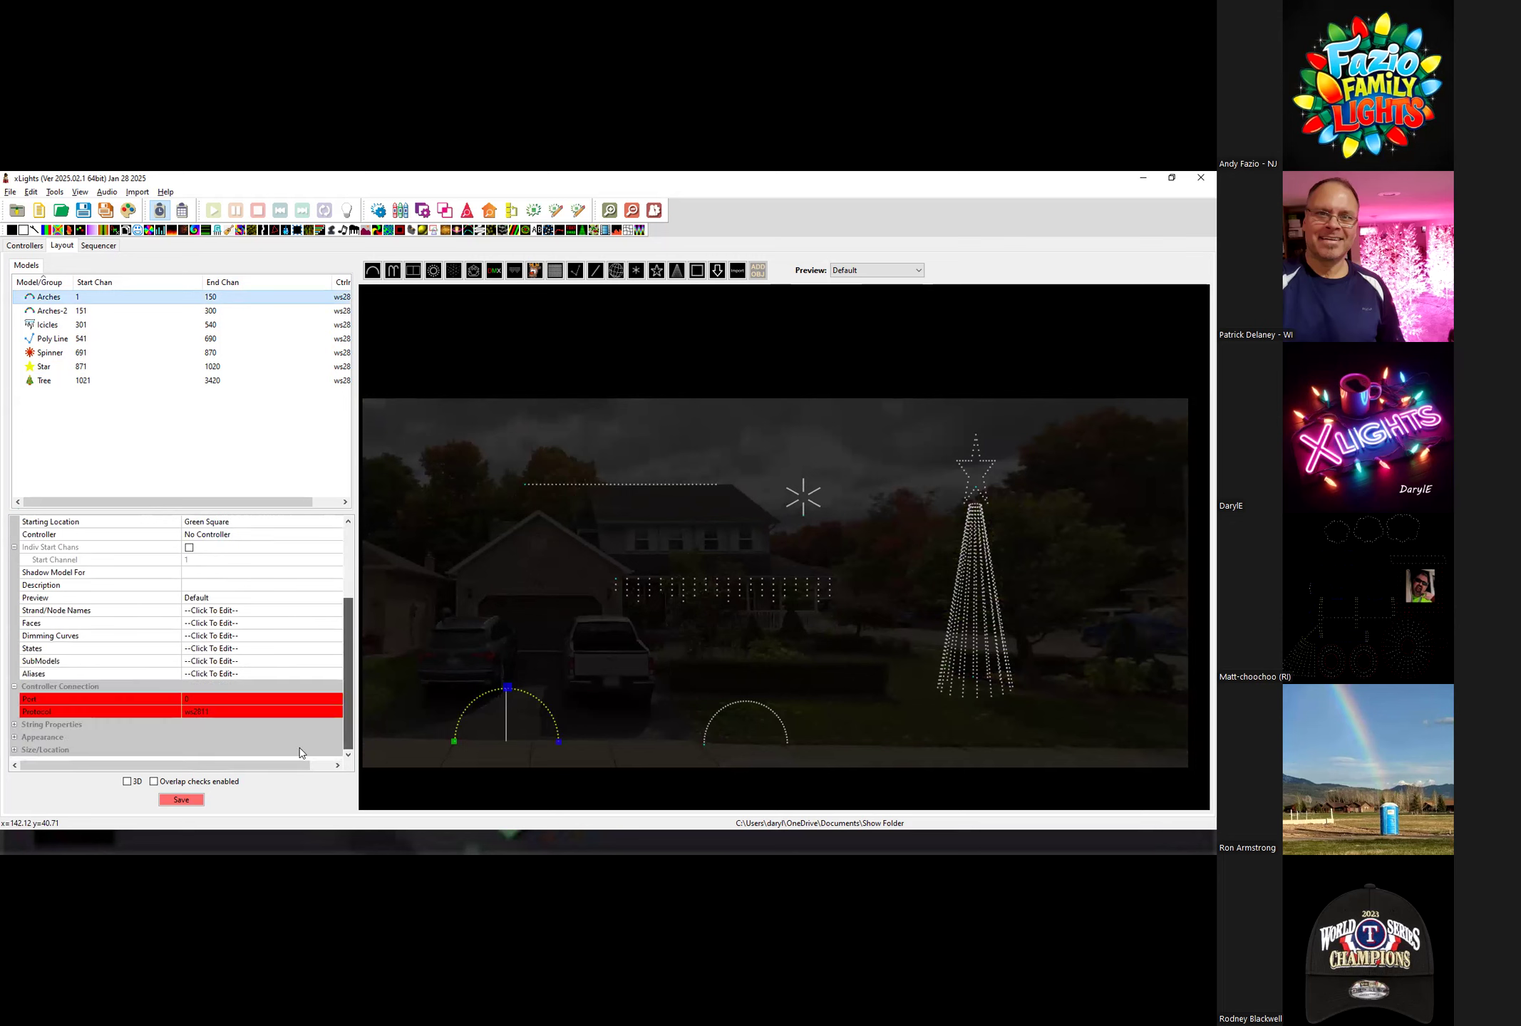
{"action": "left_click", "coordinate": [15, 738]}
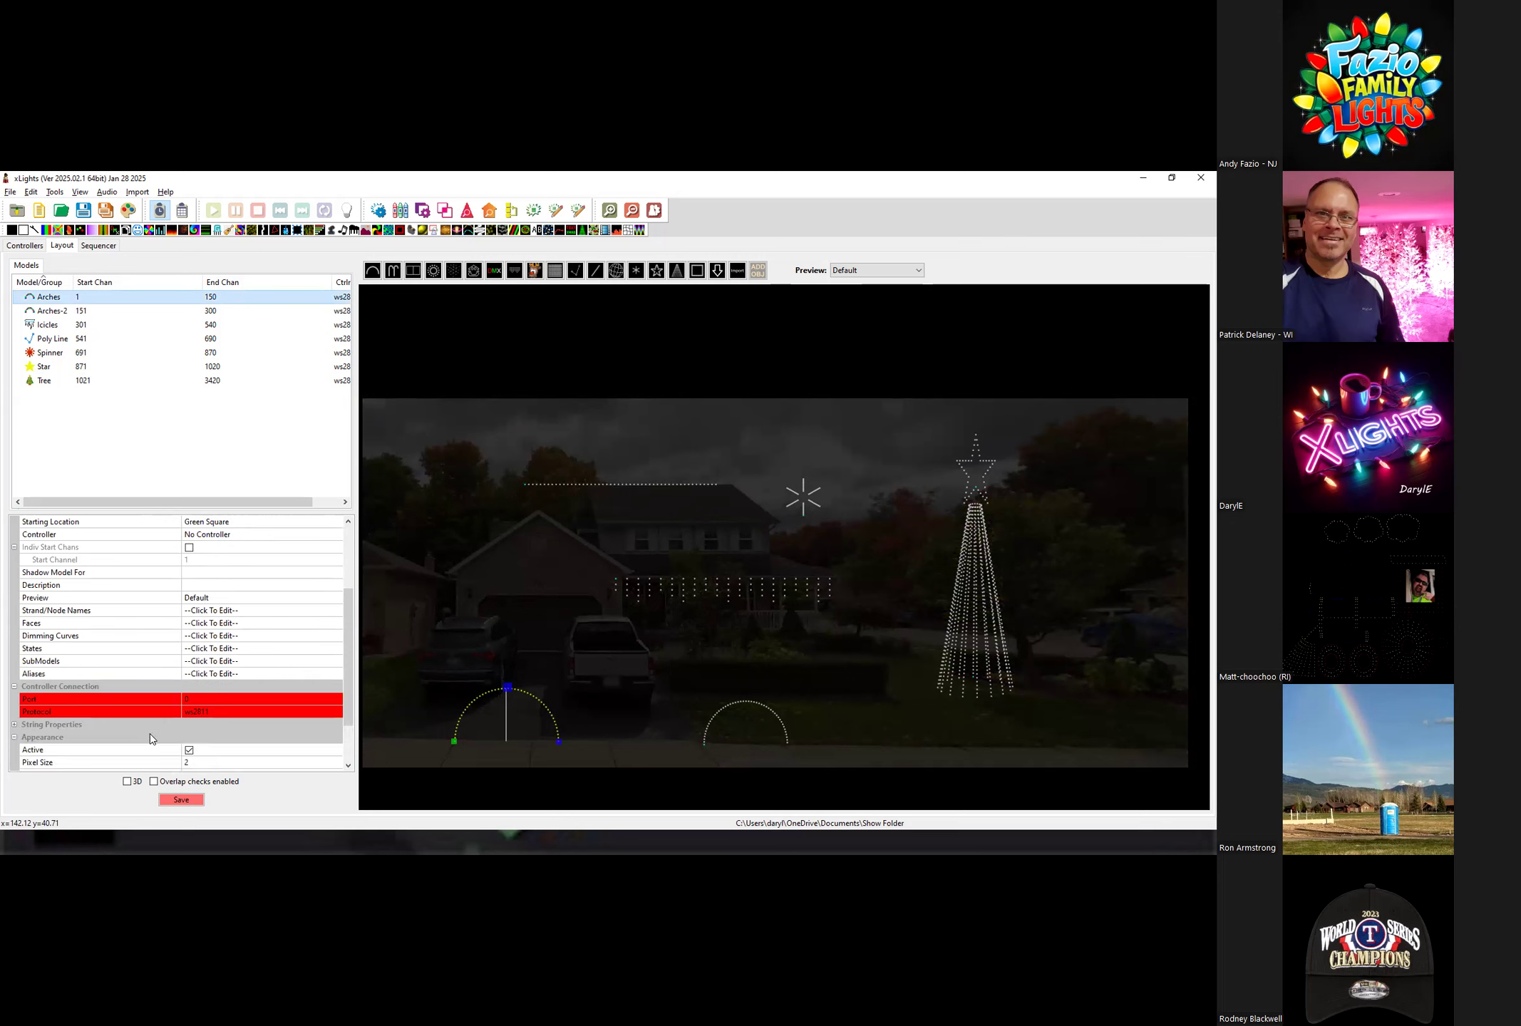
{"action": "scroll", "coordinate": [150, 733], "scroll_direction": "down", "scroll_amount": 2}
{"action": "left_click", "coordinate": [190, 700]}
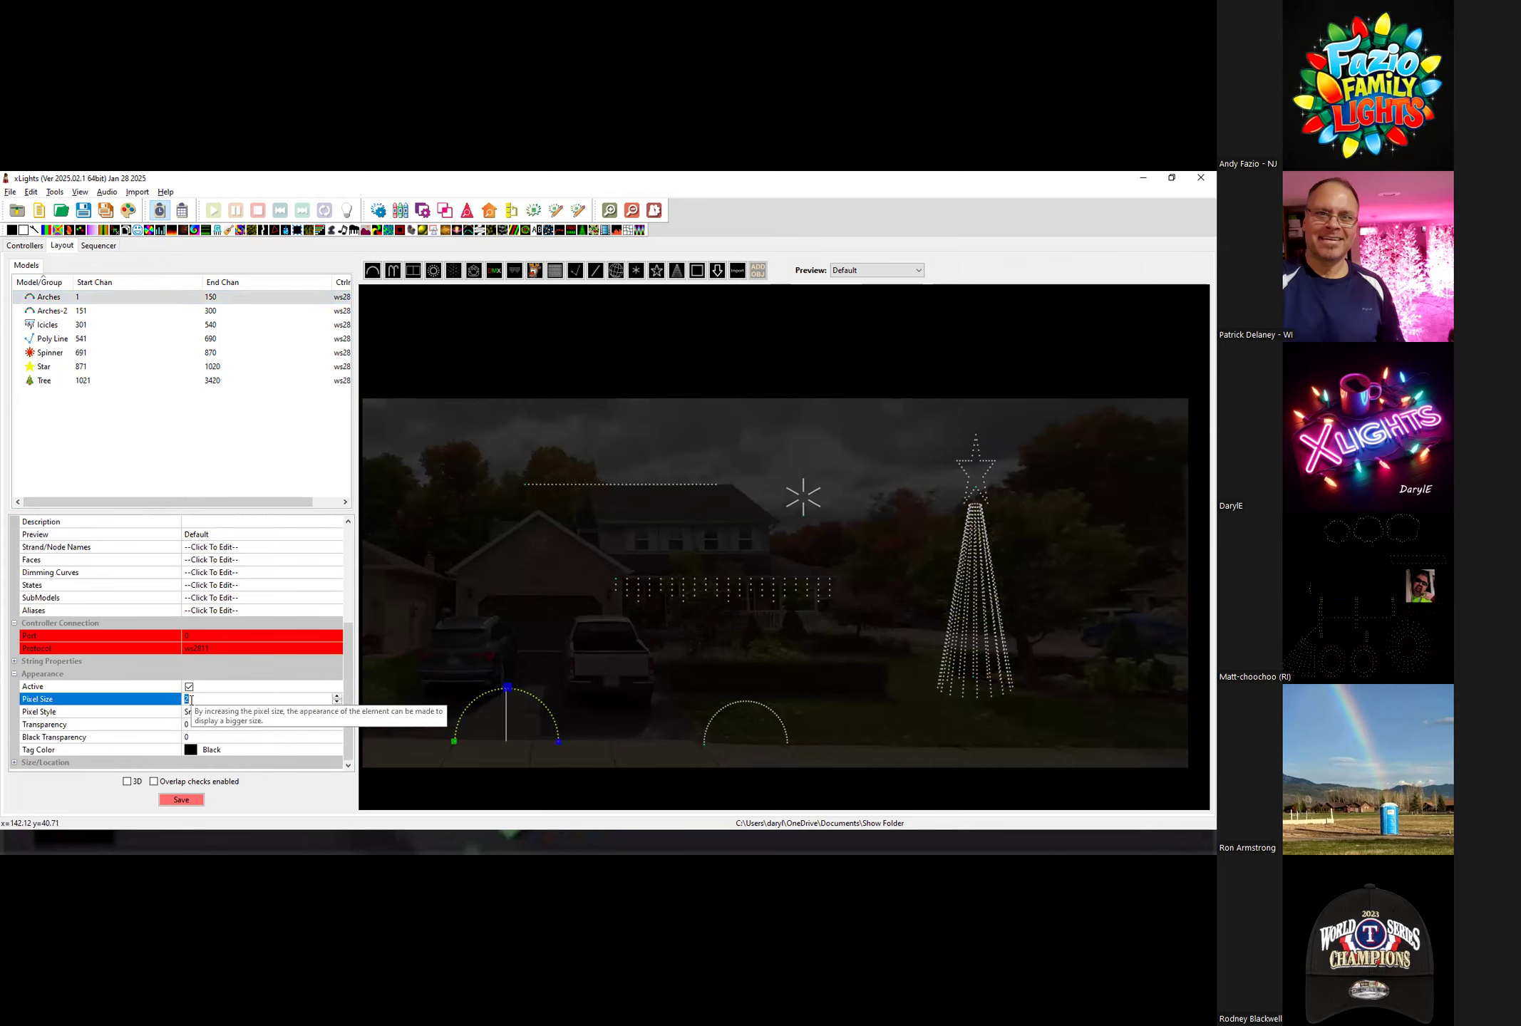
{"action": "key", "text": "Return"}
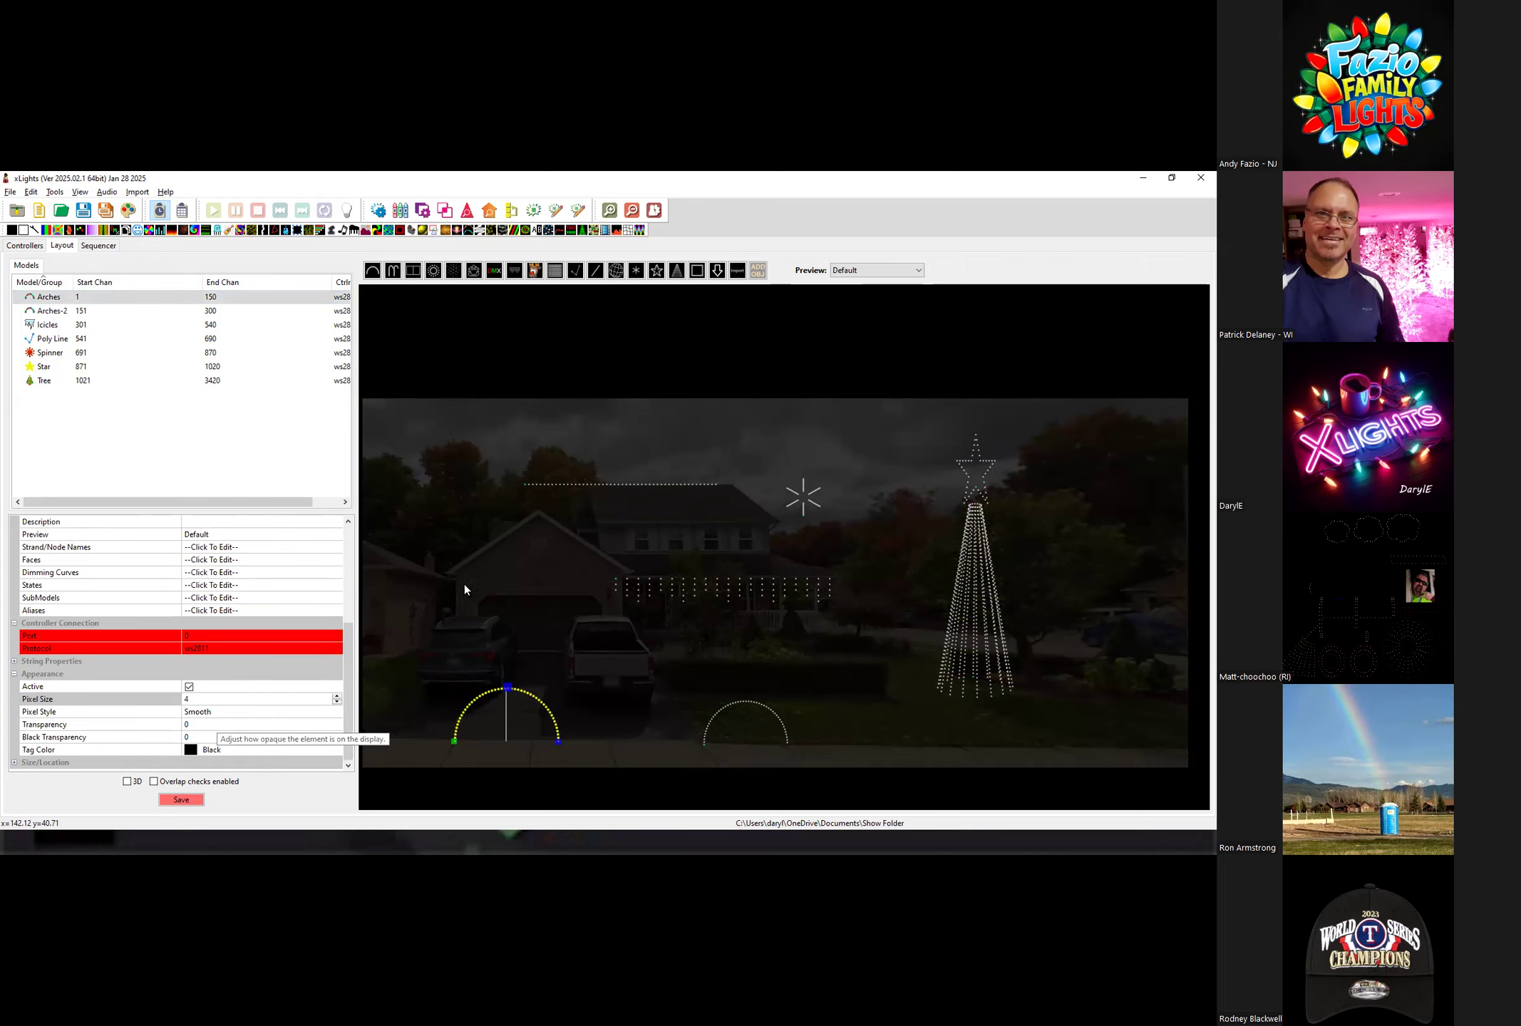
Set the pixel size of the Poly Line model along the roof to 4 and deselect it.
{"action": "left_click", "coordinate": [576, 485]}
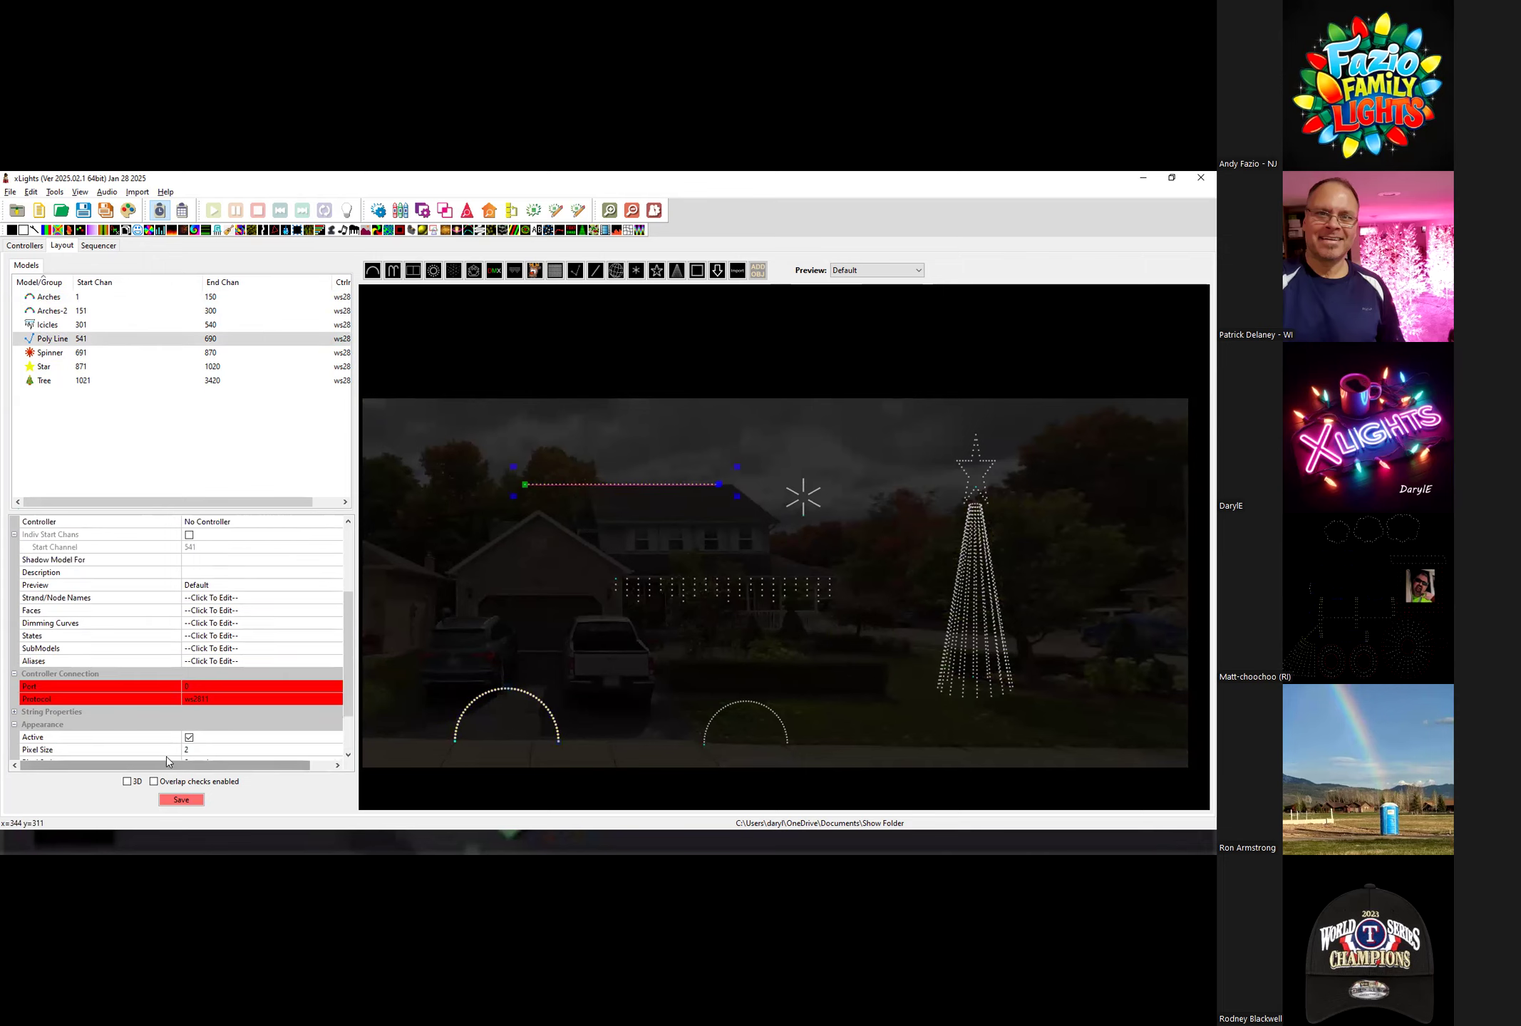
{"action": "left_click", "coordinate": [189, 750]}
{"action": "type", "text": "4"}
{"action": "key", "text": "Return"}
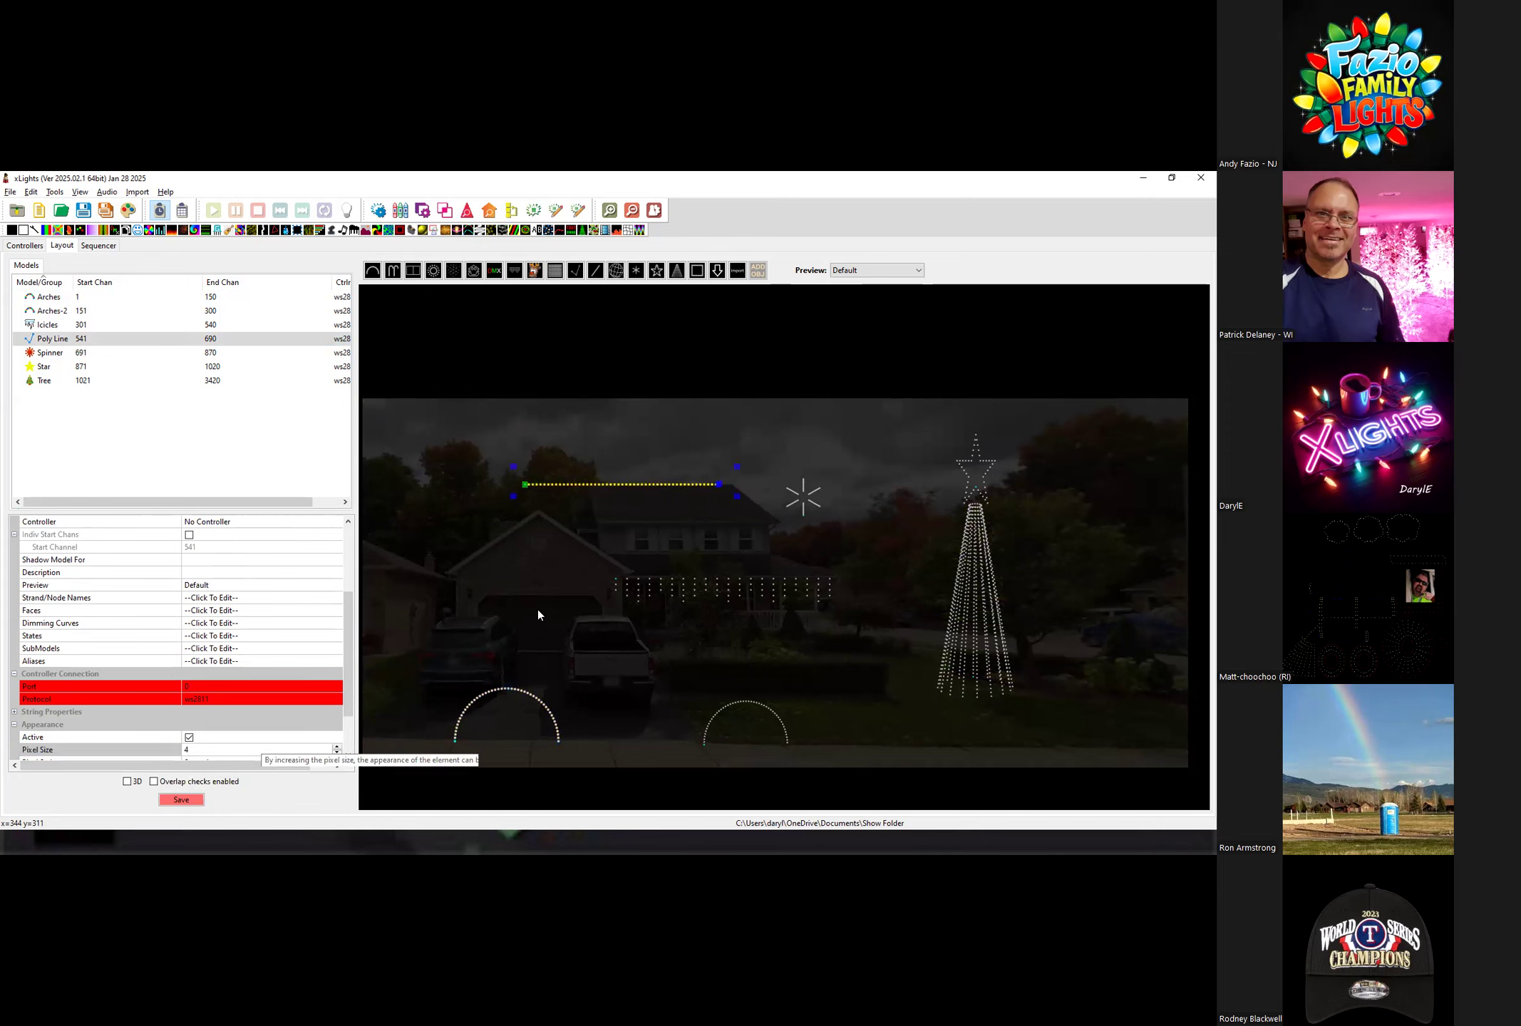
{"action": "left_click", "coordinate": [615, 579]}
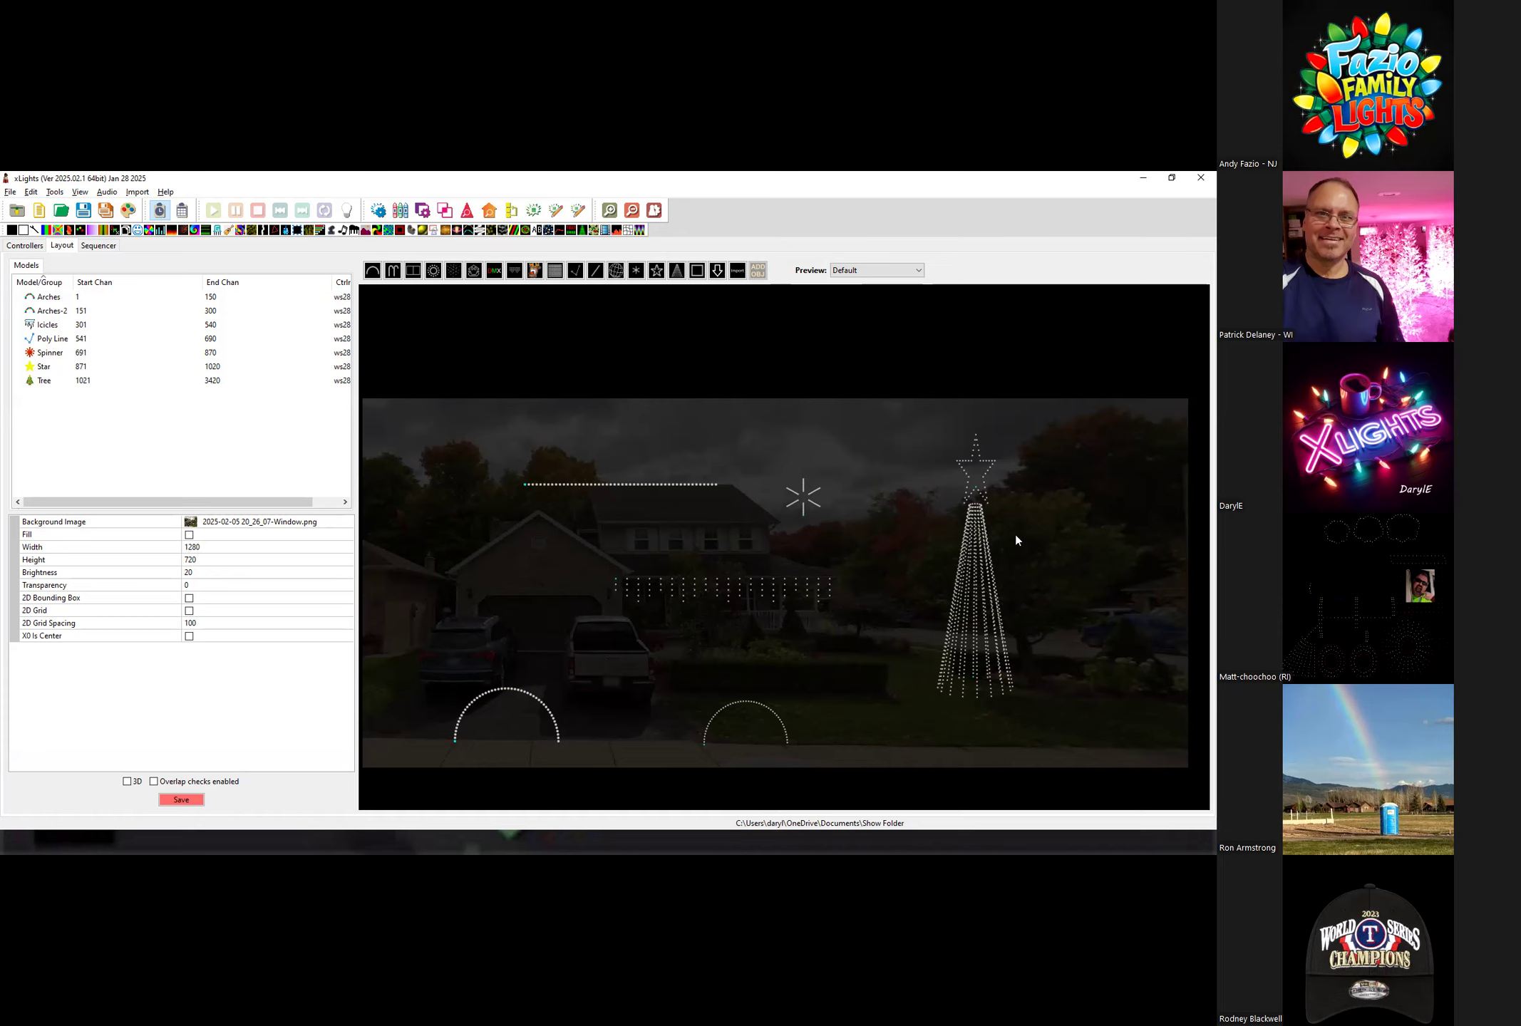
Examine the context commands offered for the Star, Icicles and Tree models and for the empty layout preview.
{"action": "right_click", "coordinate": [178, 366]}
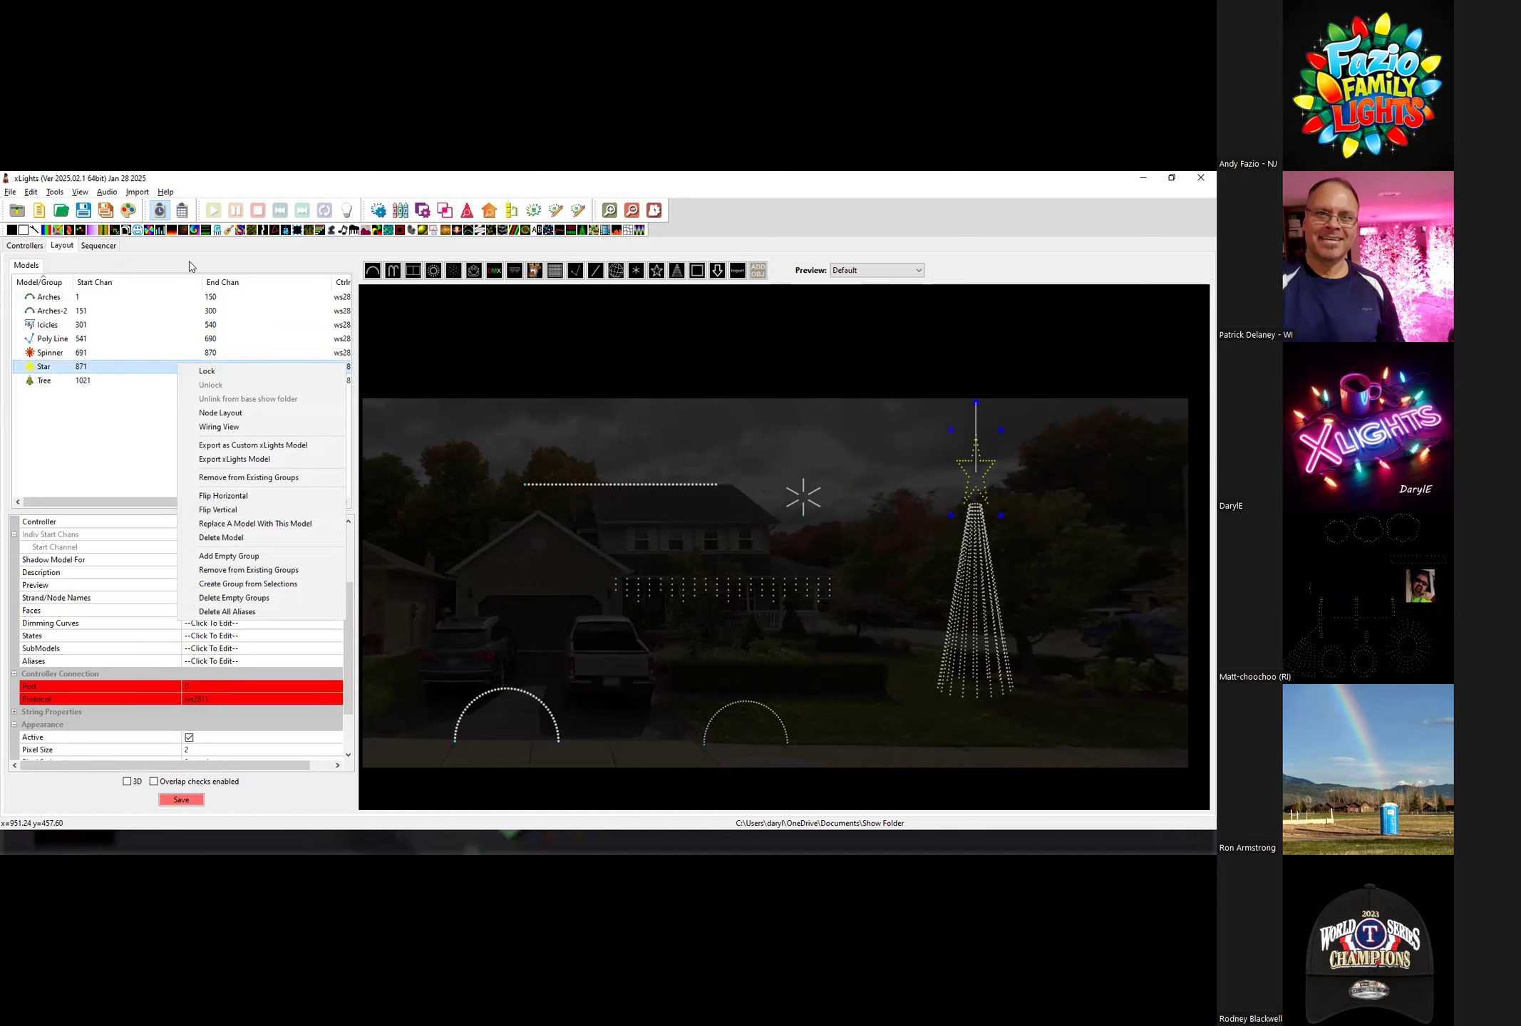
{"action": "left_click", "coordinate": [91, 327]}
{"action": "right_click", "coordinate": [90, 331]}
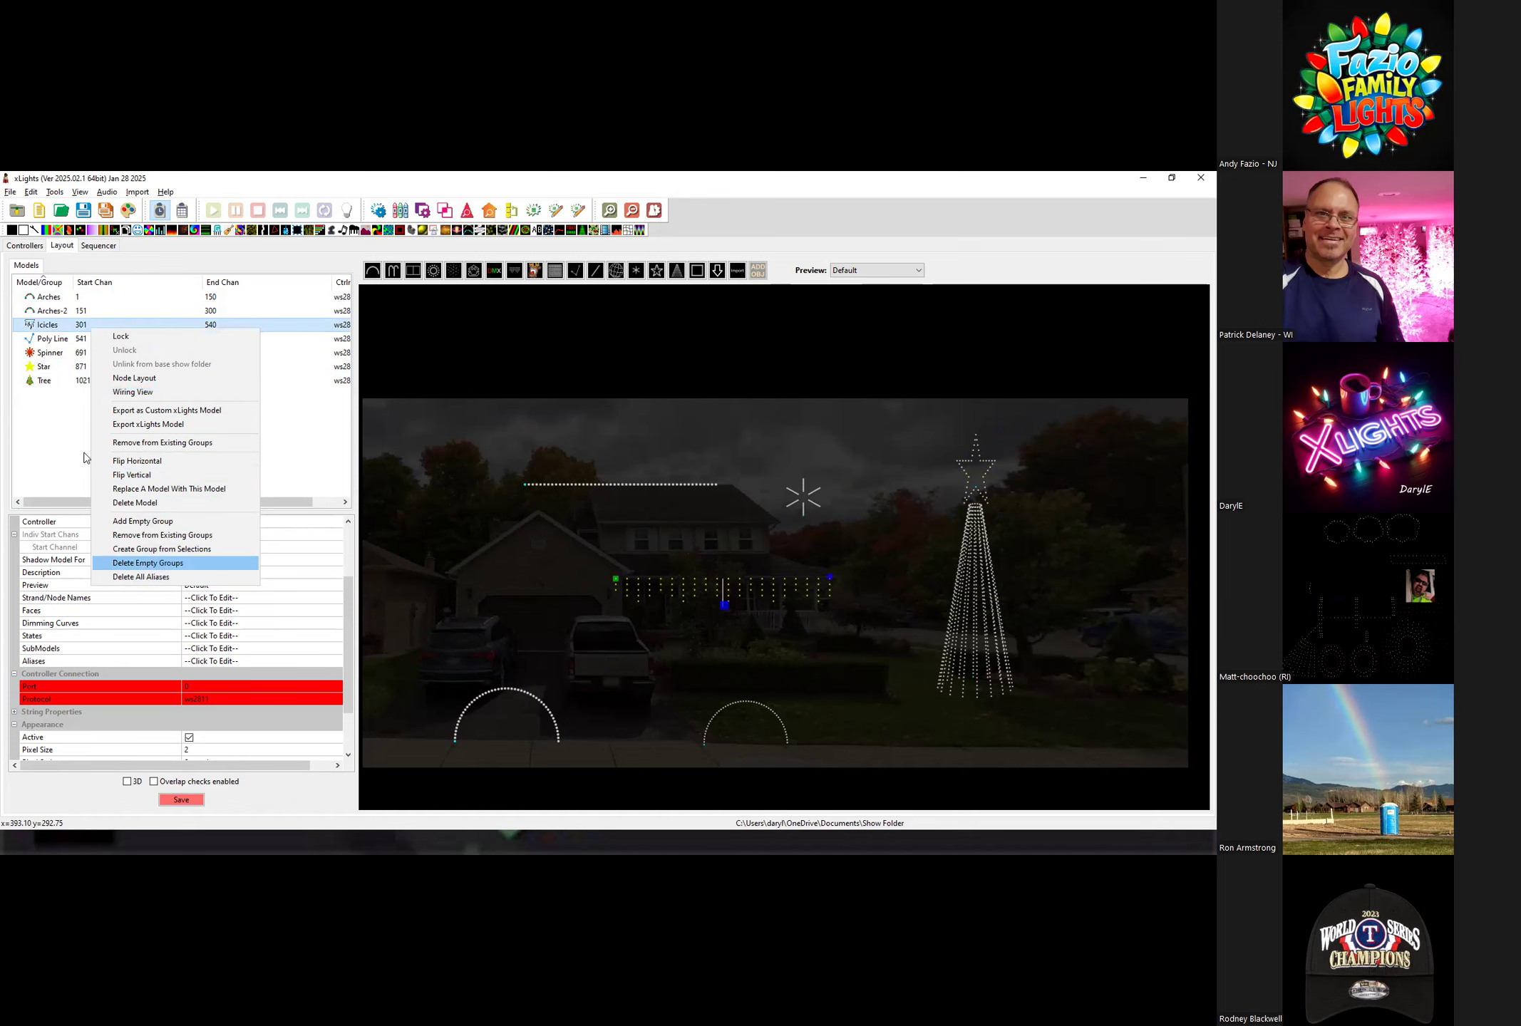
{"action": "left_click", "coordinate": [63, 443]}
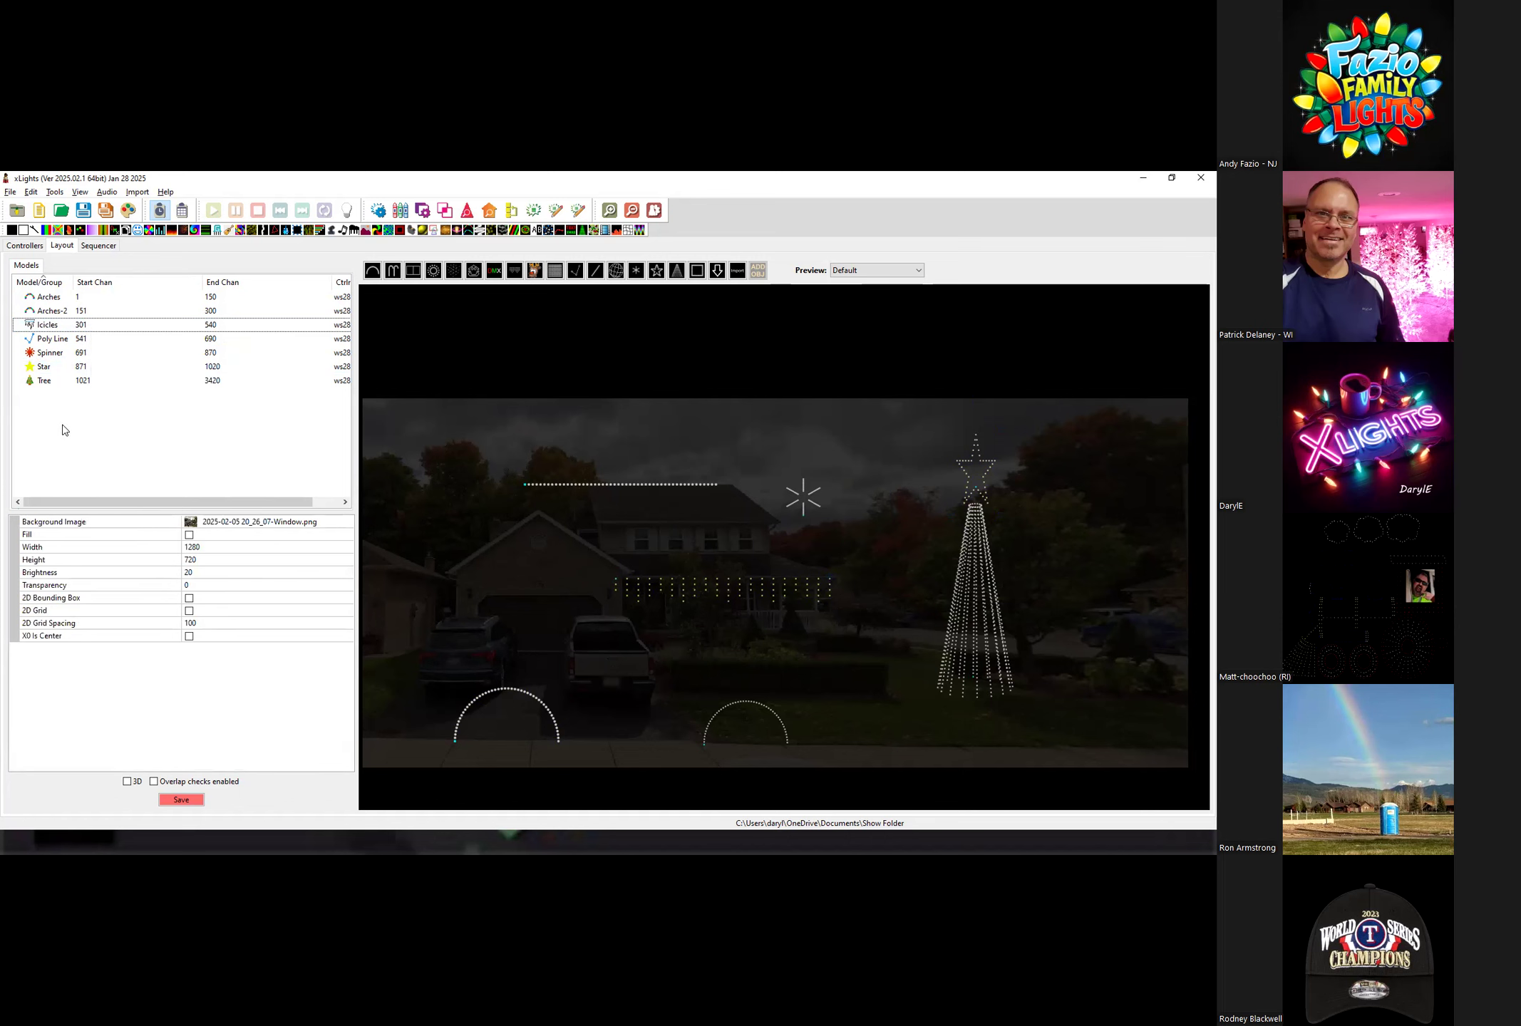
{"action": "right_click", "coordinate": [80, 385]}
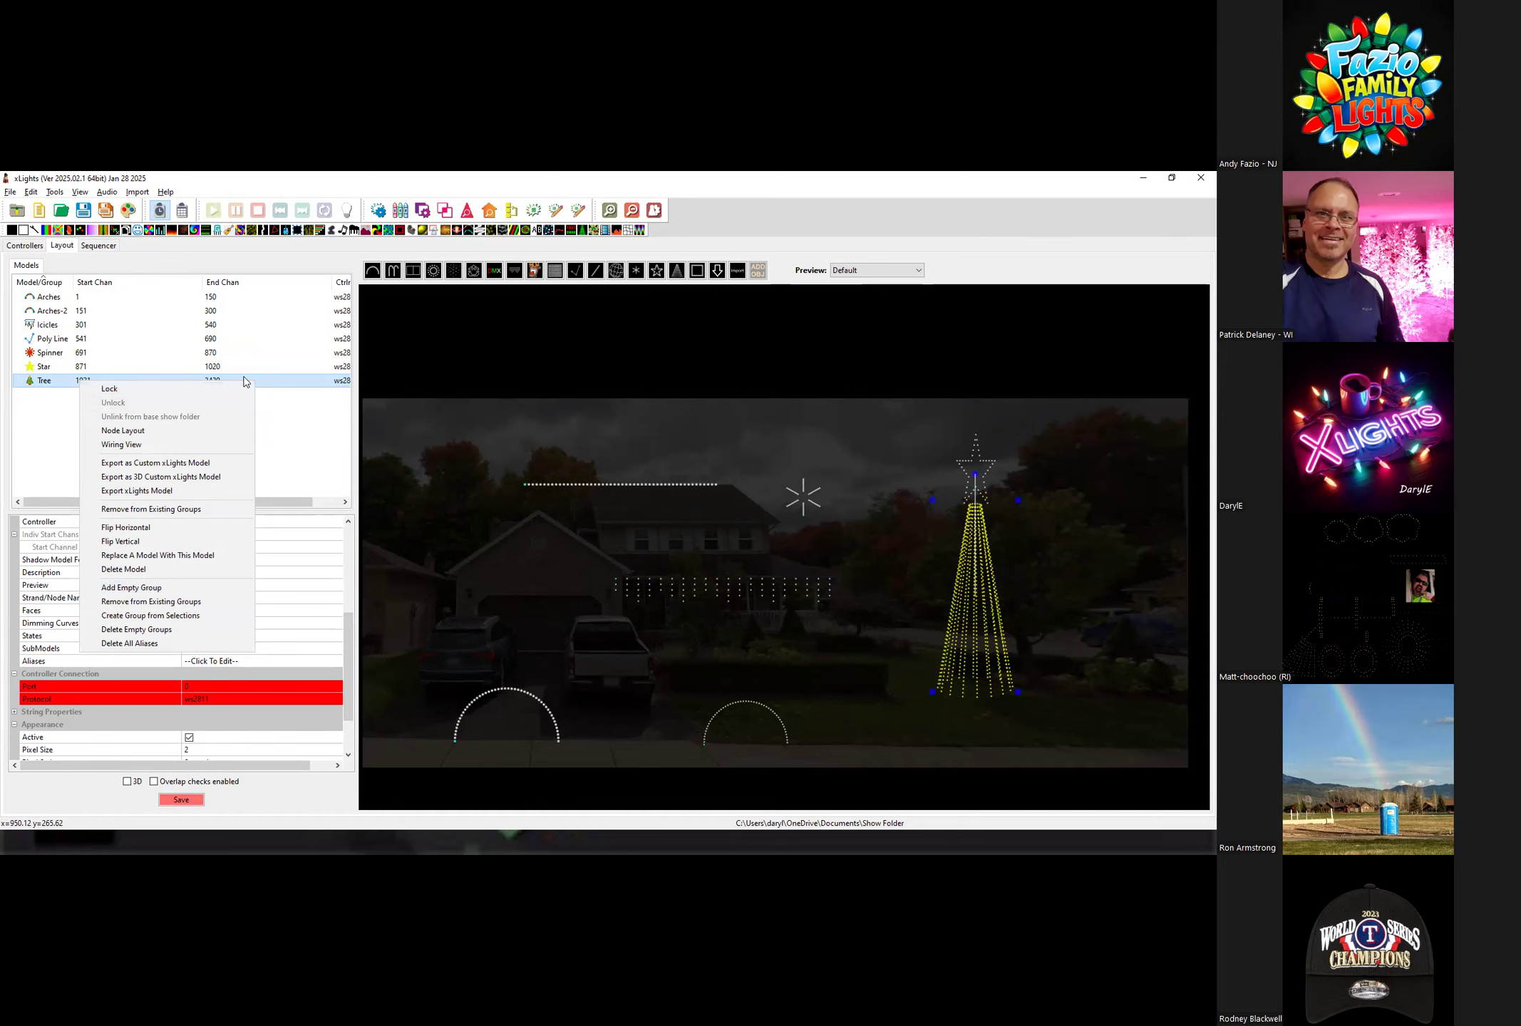
{"action": "left_click", "coordinate": [335, 407]}
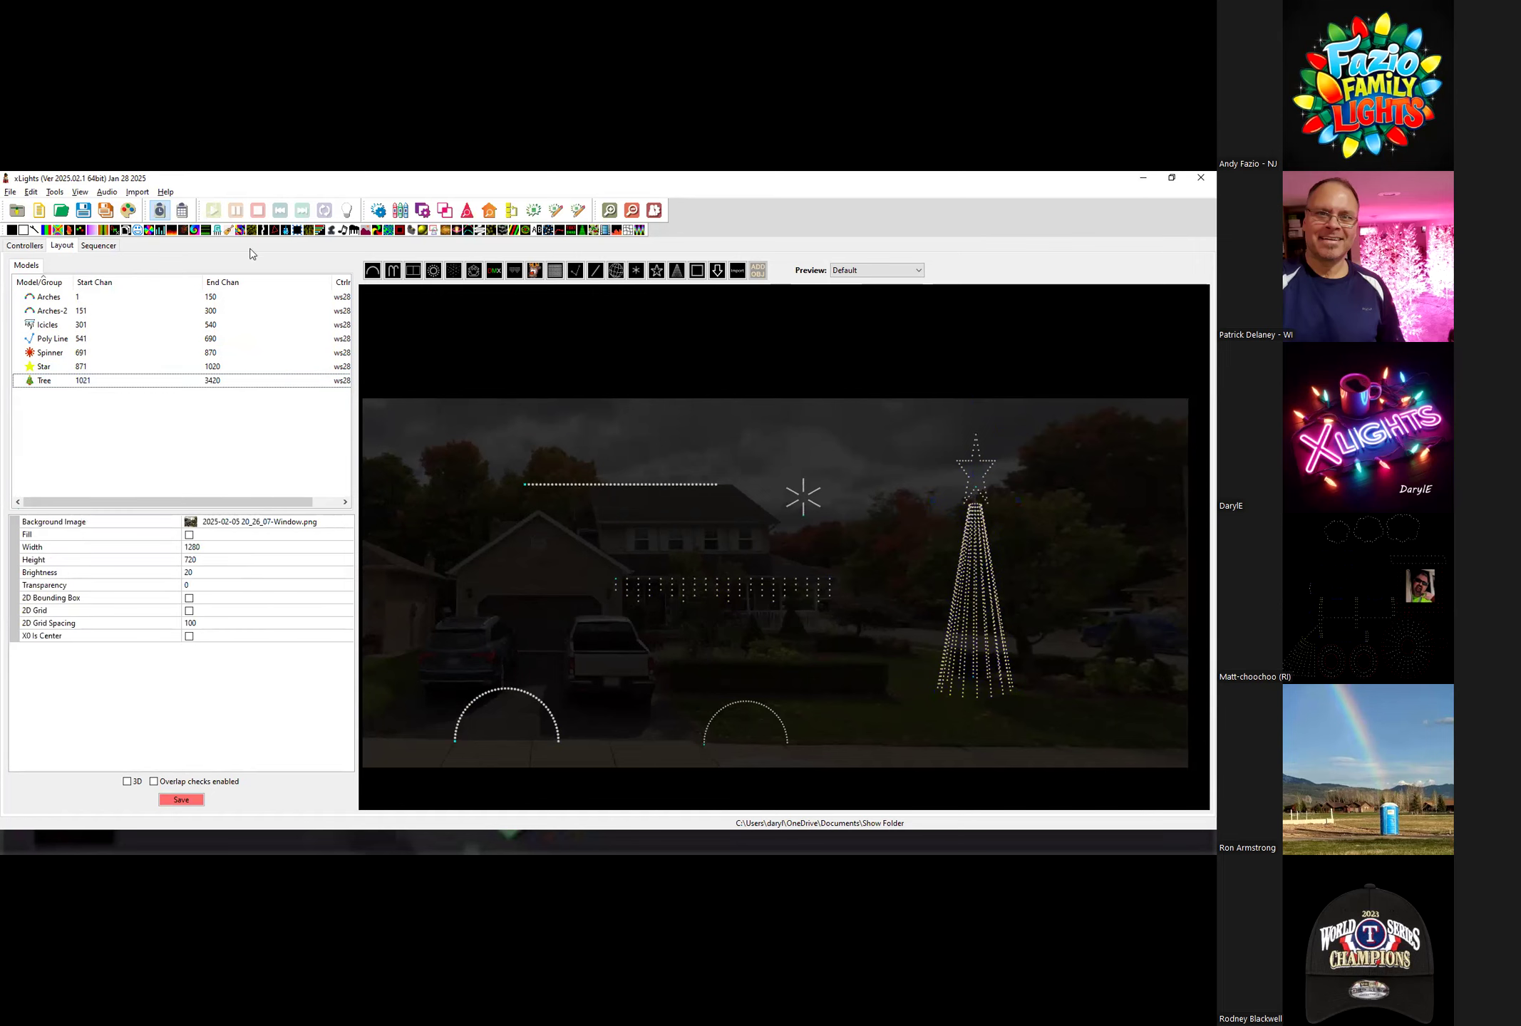
{"action": "right_click", "coordinate": [596, 341]}
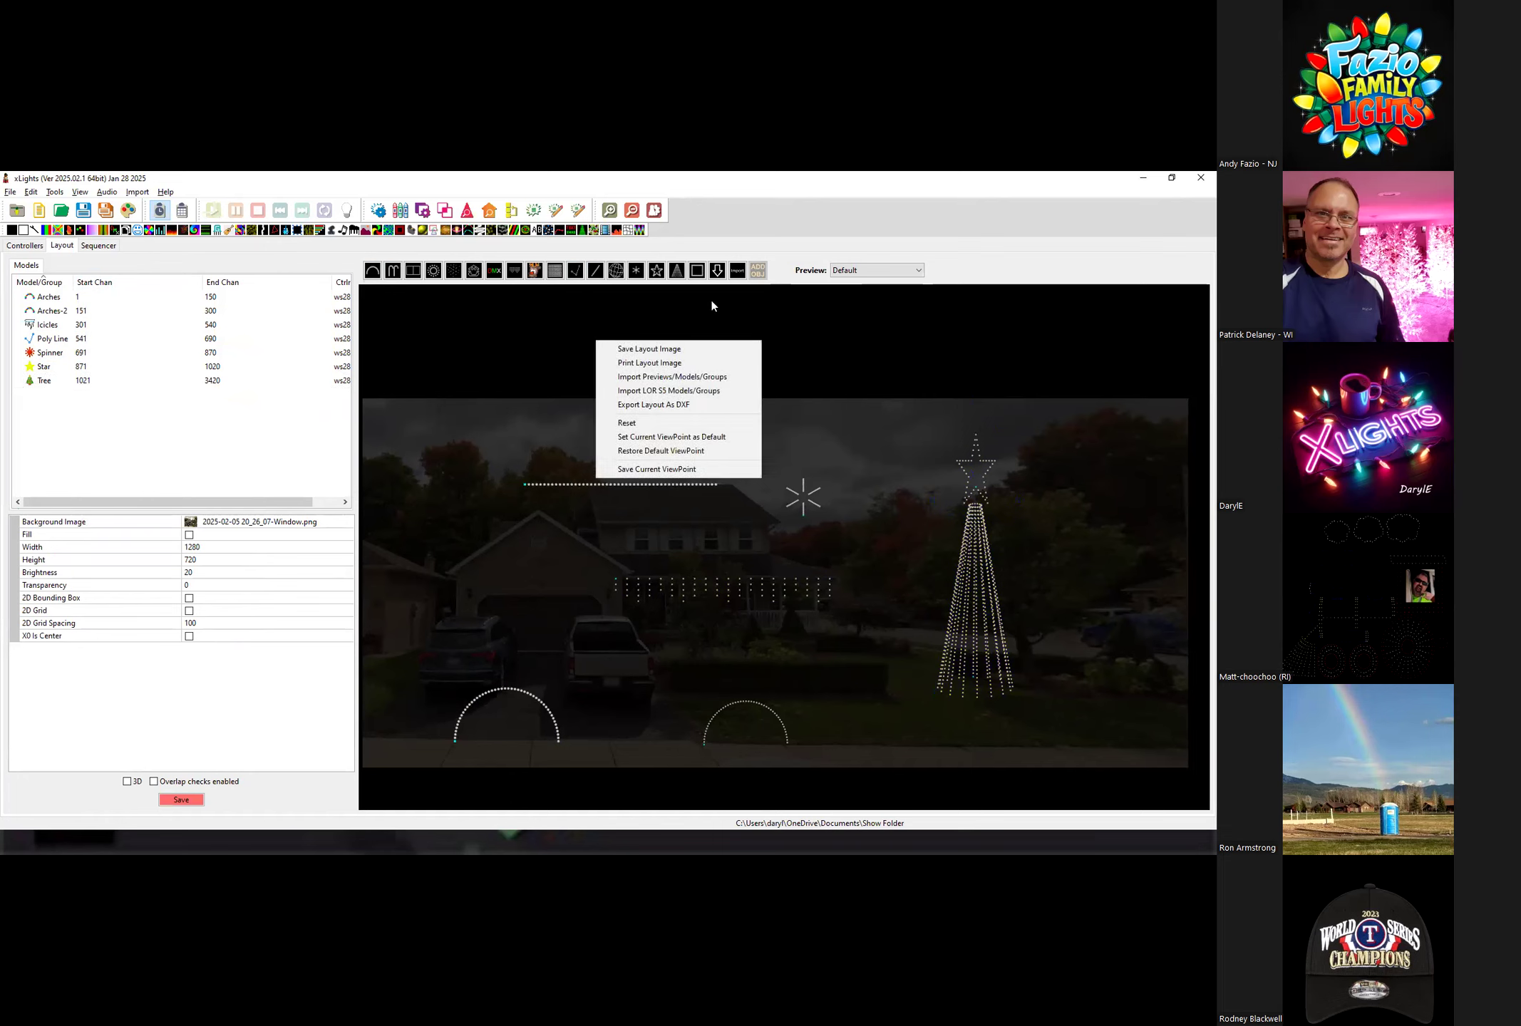
{"action": "left_click", "coordinate": [778, 342]}
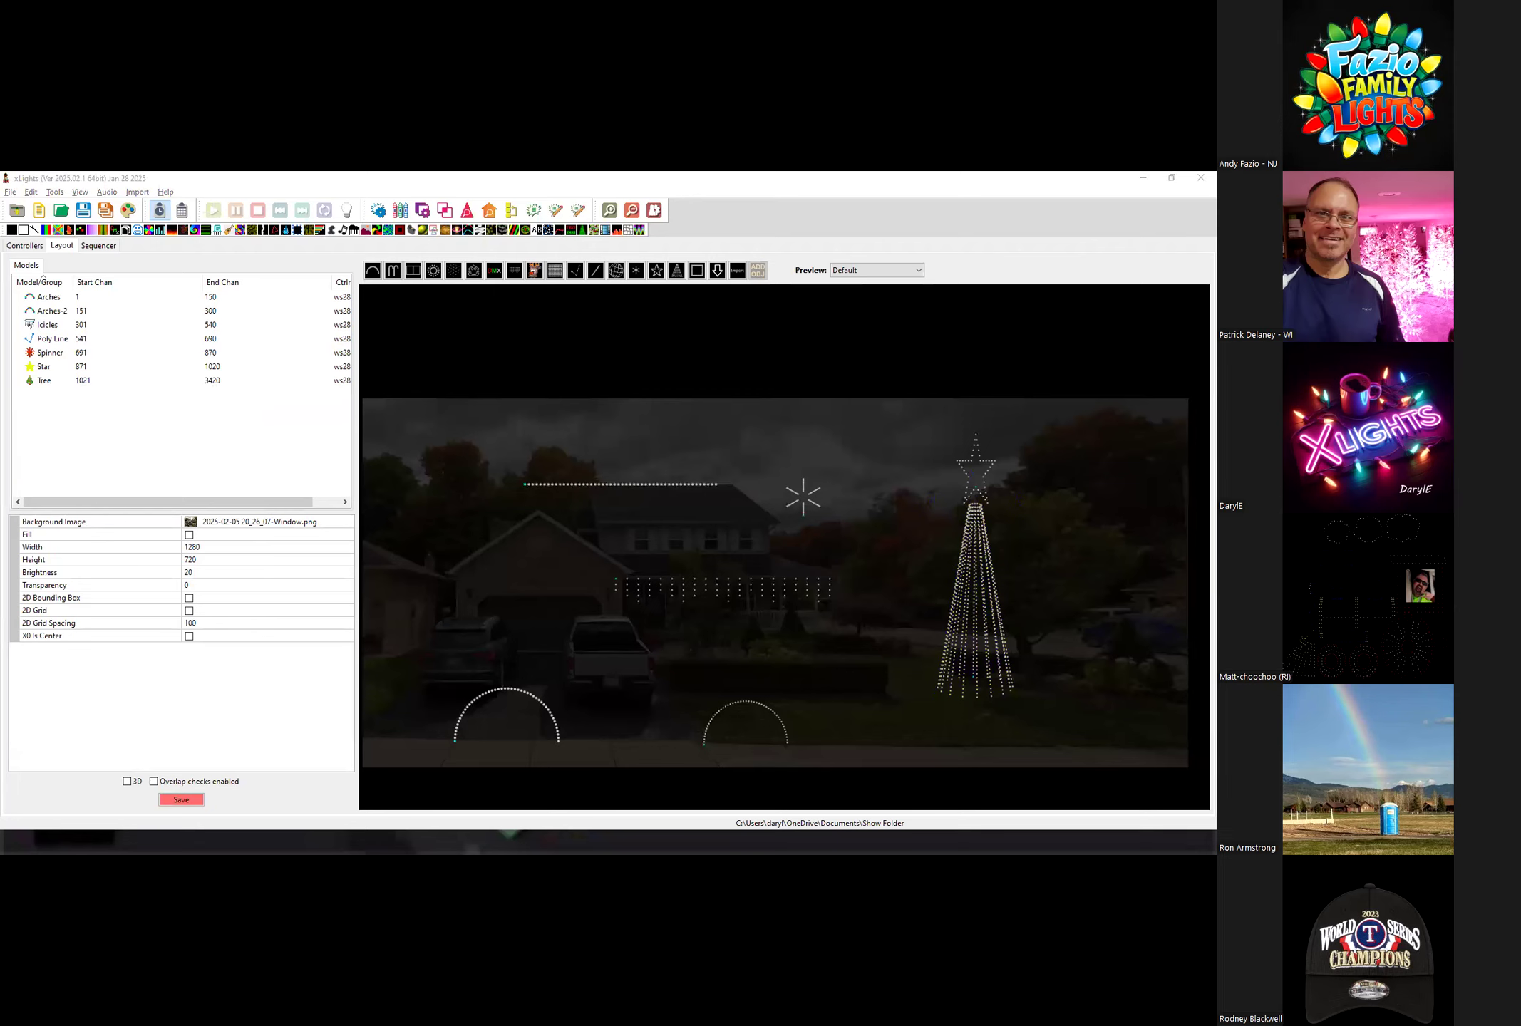
Minimize xLights, close the Greenshot image editor holding the house photo, and minimize the Google Maps browser window.
{"action": "left_click", "coordinate": [1143, 178]}
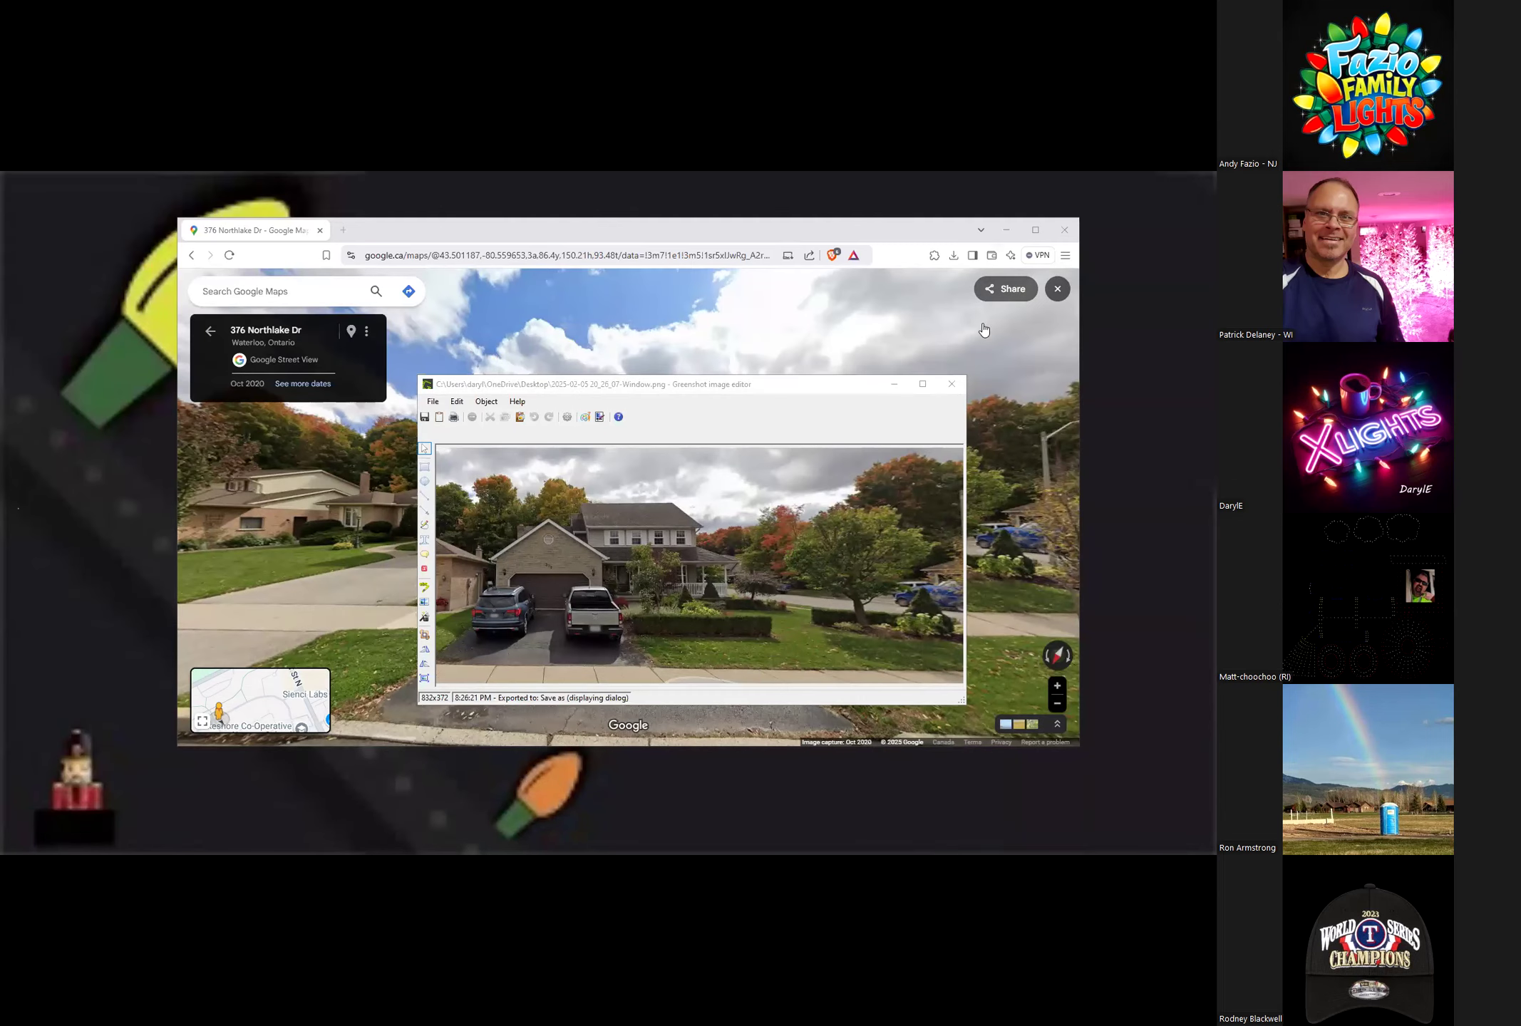
{"action": "left_click", "coordinate": [952, 384]}
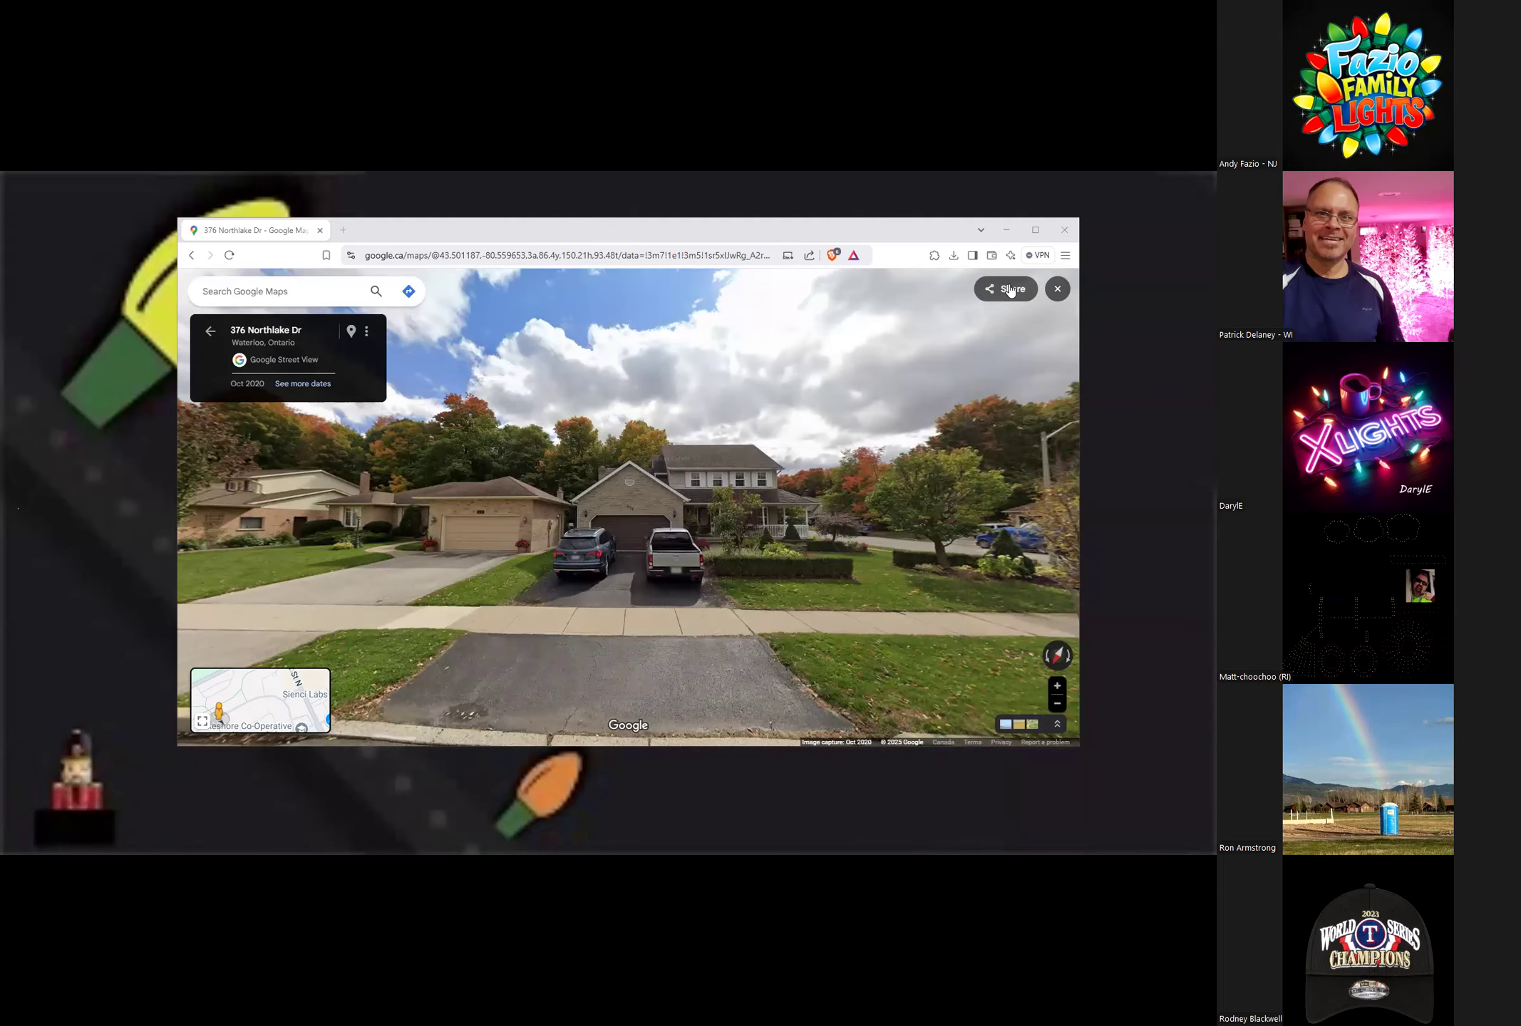
{"action": "left_click", "coordinate": [1006, 231]}
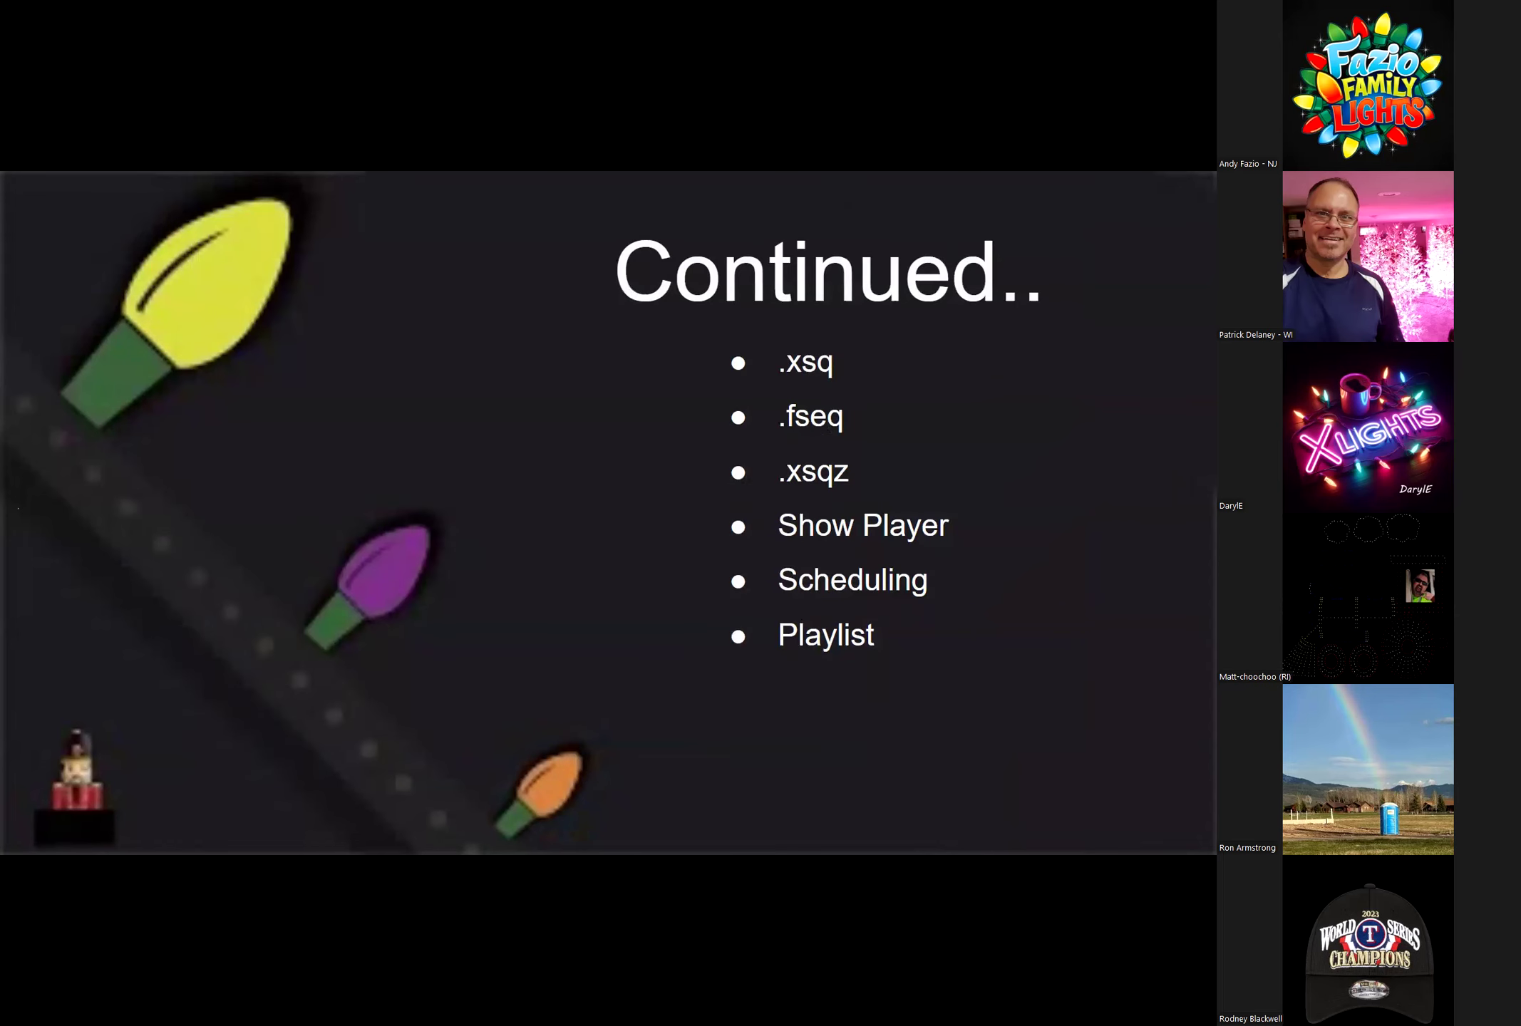
{"action": "key", "text": "Right"}
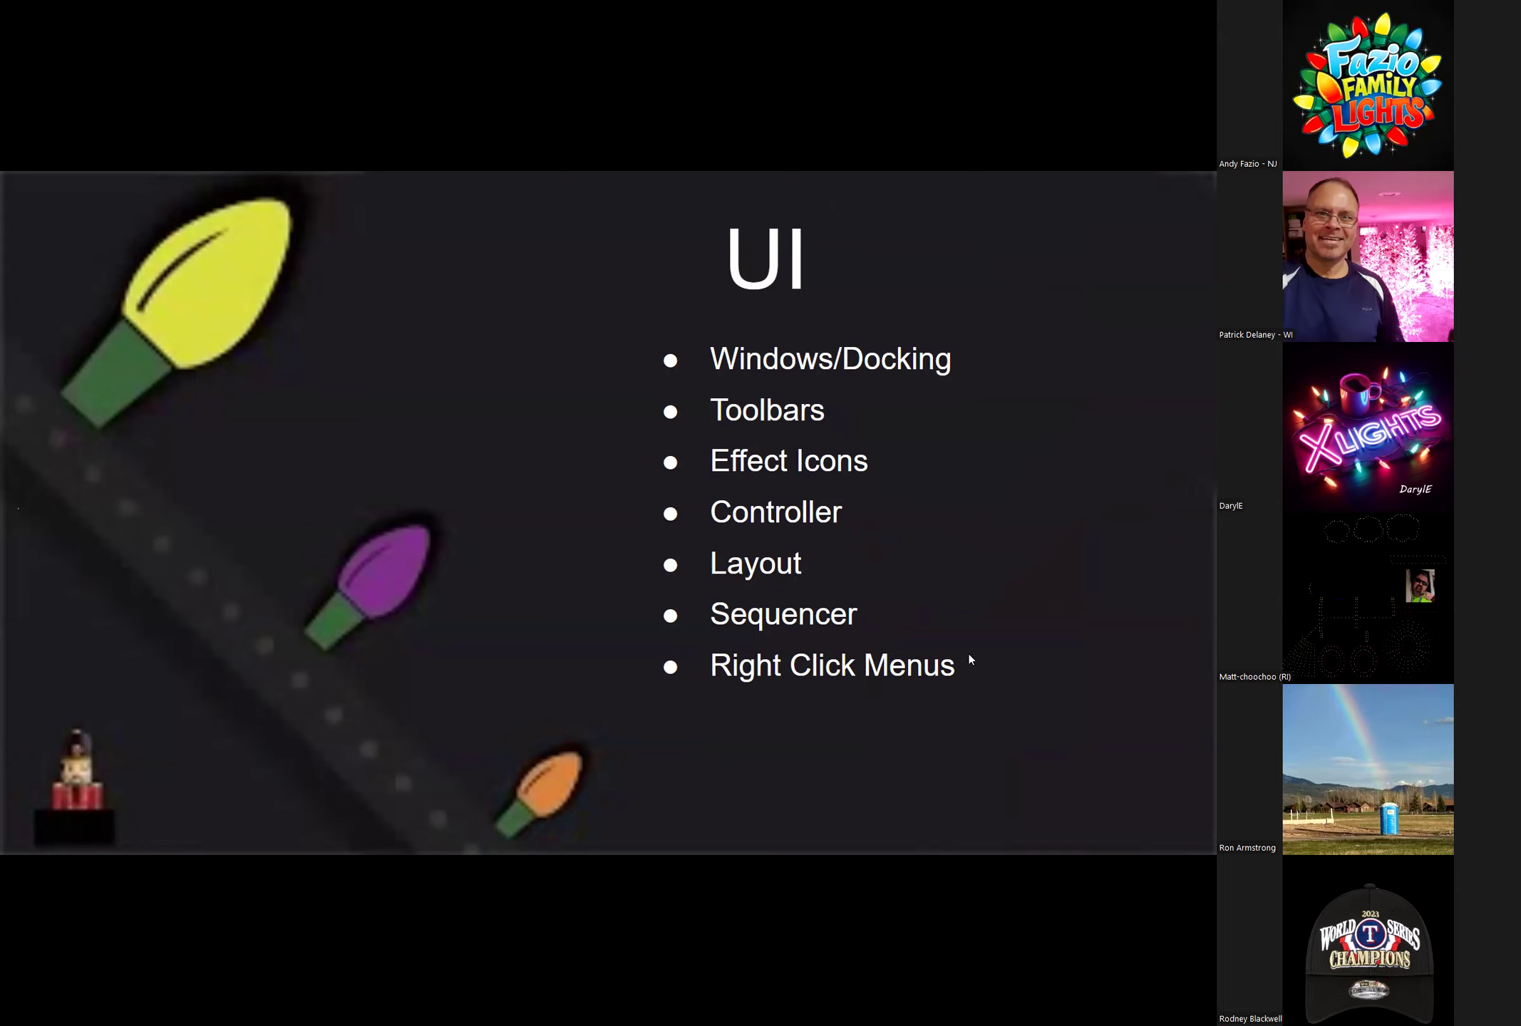
{"action": "key", "text": "Right"}
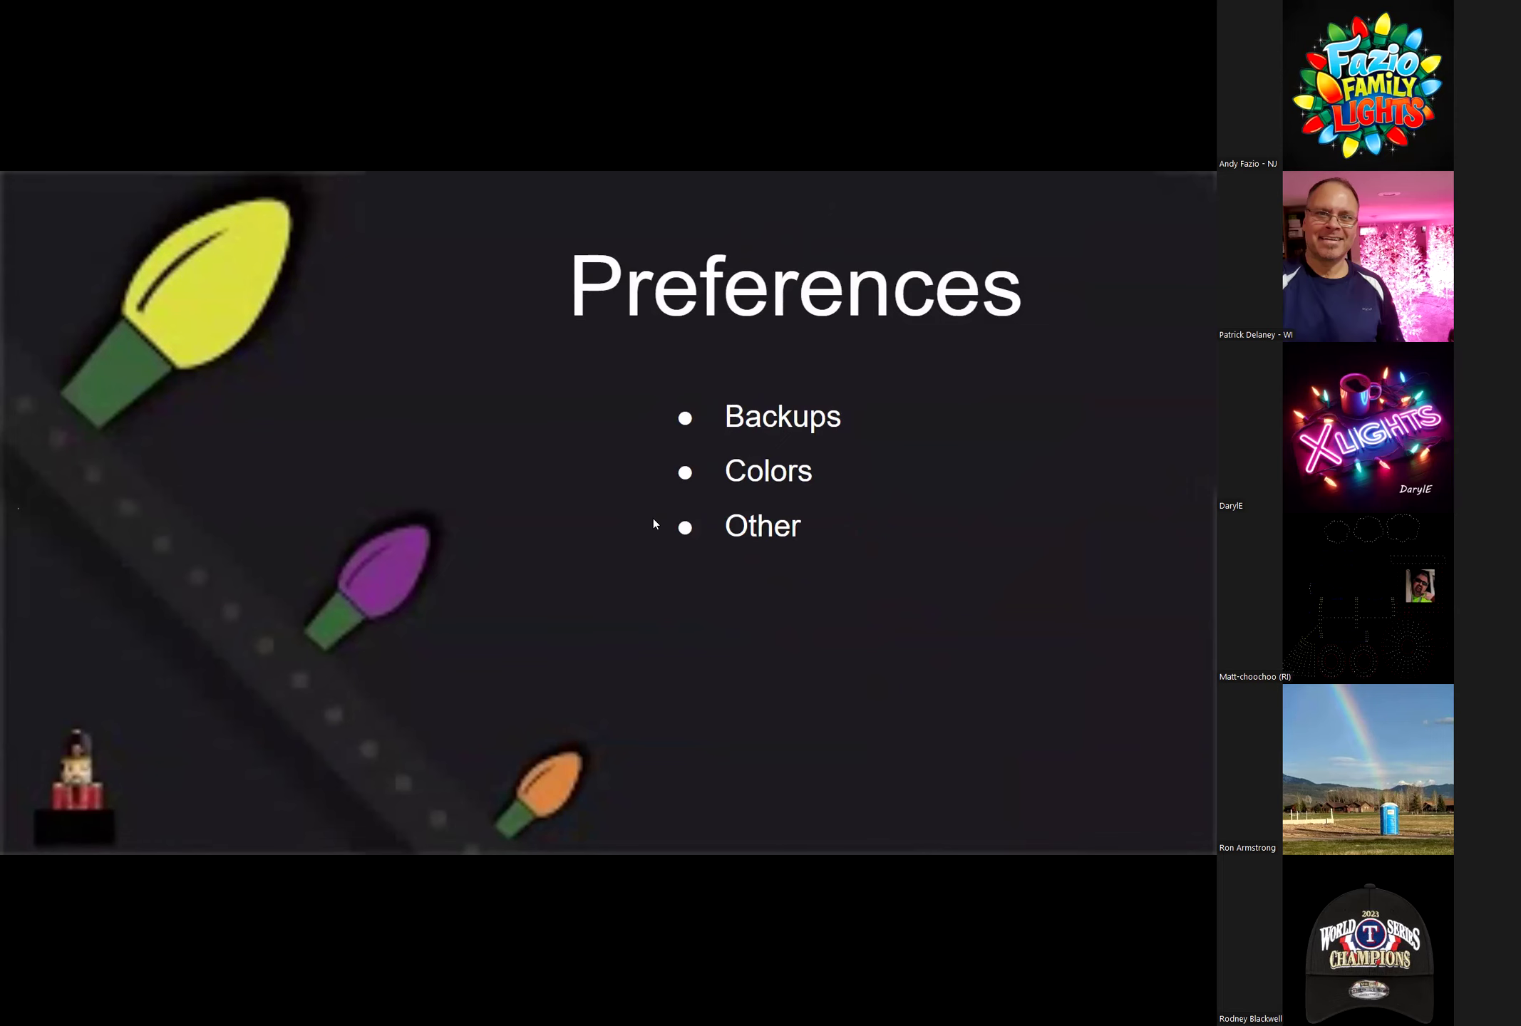
Switch to xLights and enable Backup On Launch in the preferences, with Backup On Save left off.
{"action": "key", "text": "alt+Tab"}
{"action": "key", "text": "alt+Tab"}
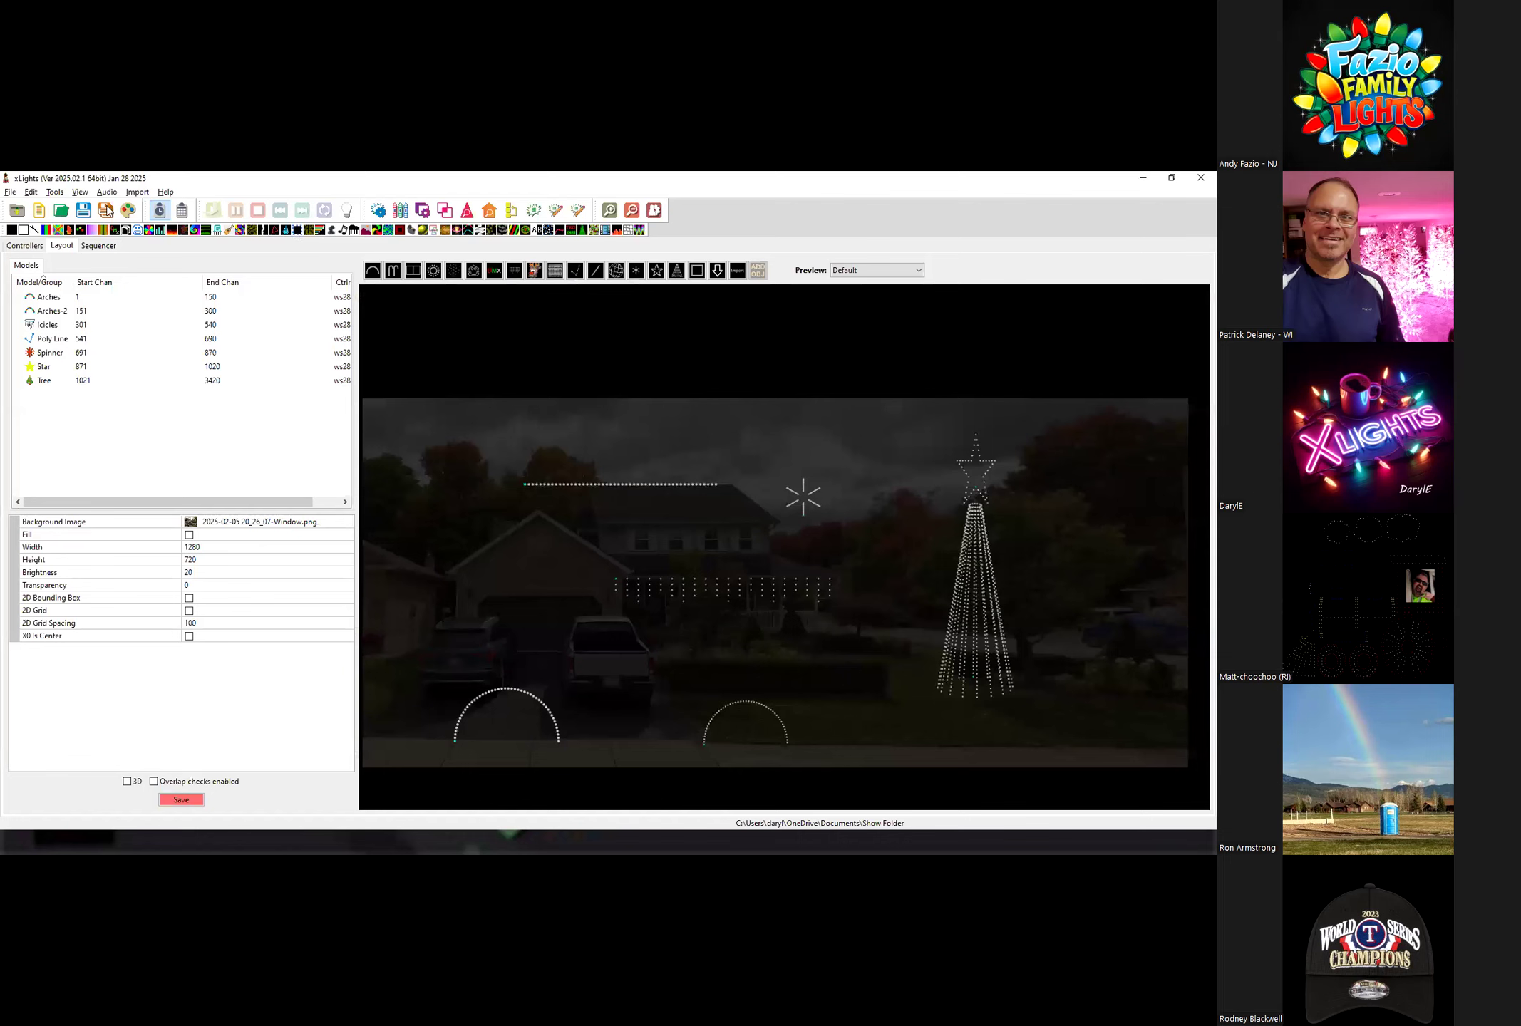
{"action": "left_click", "coordinate": [11, 193]}
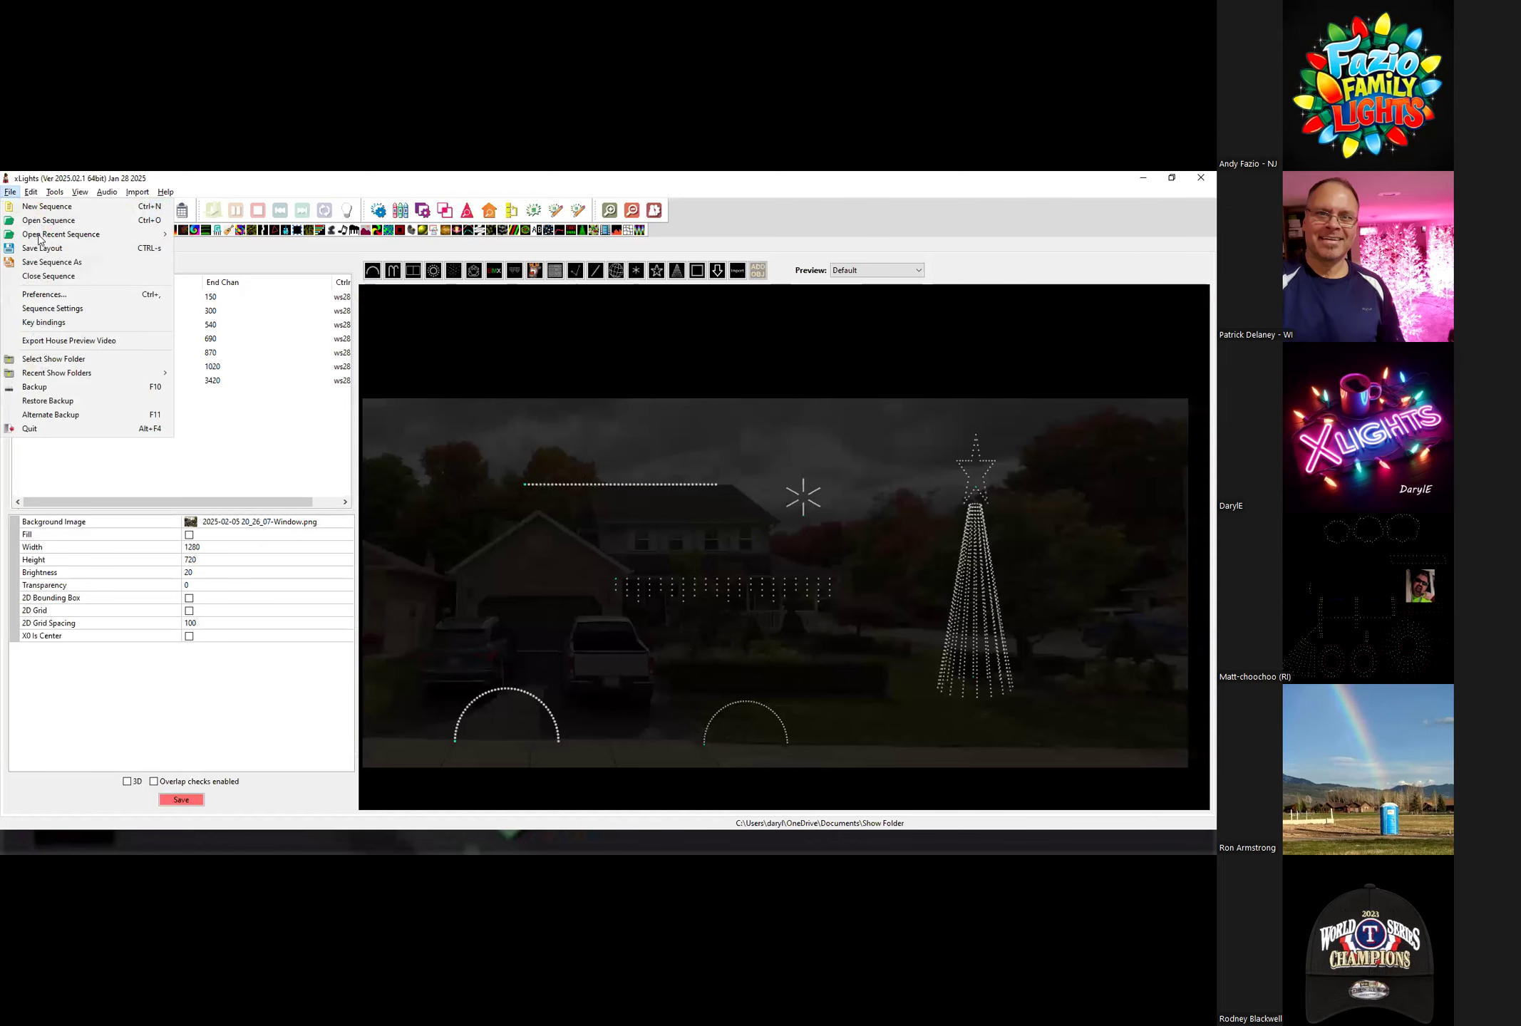
{"action": "left_click", "coordinate": [50, 301]}
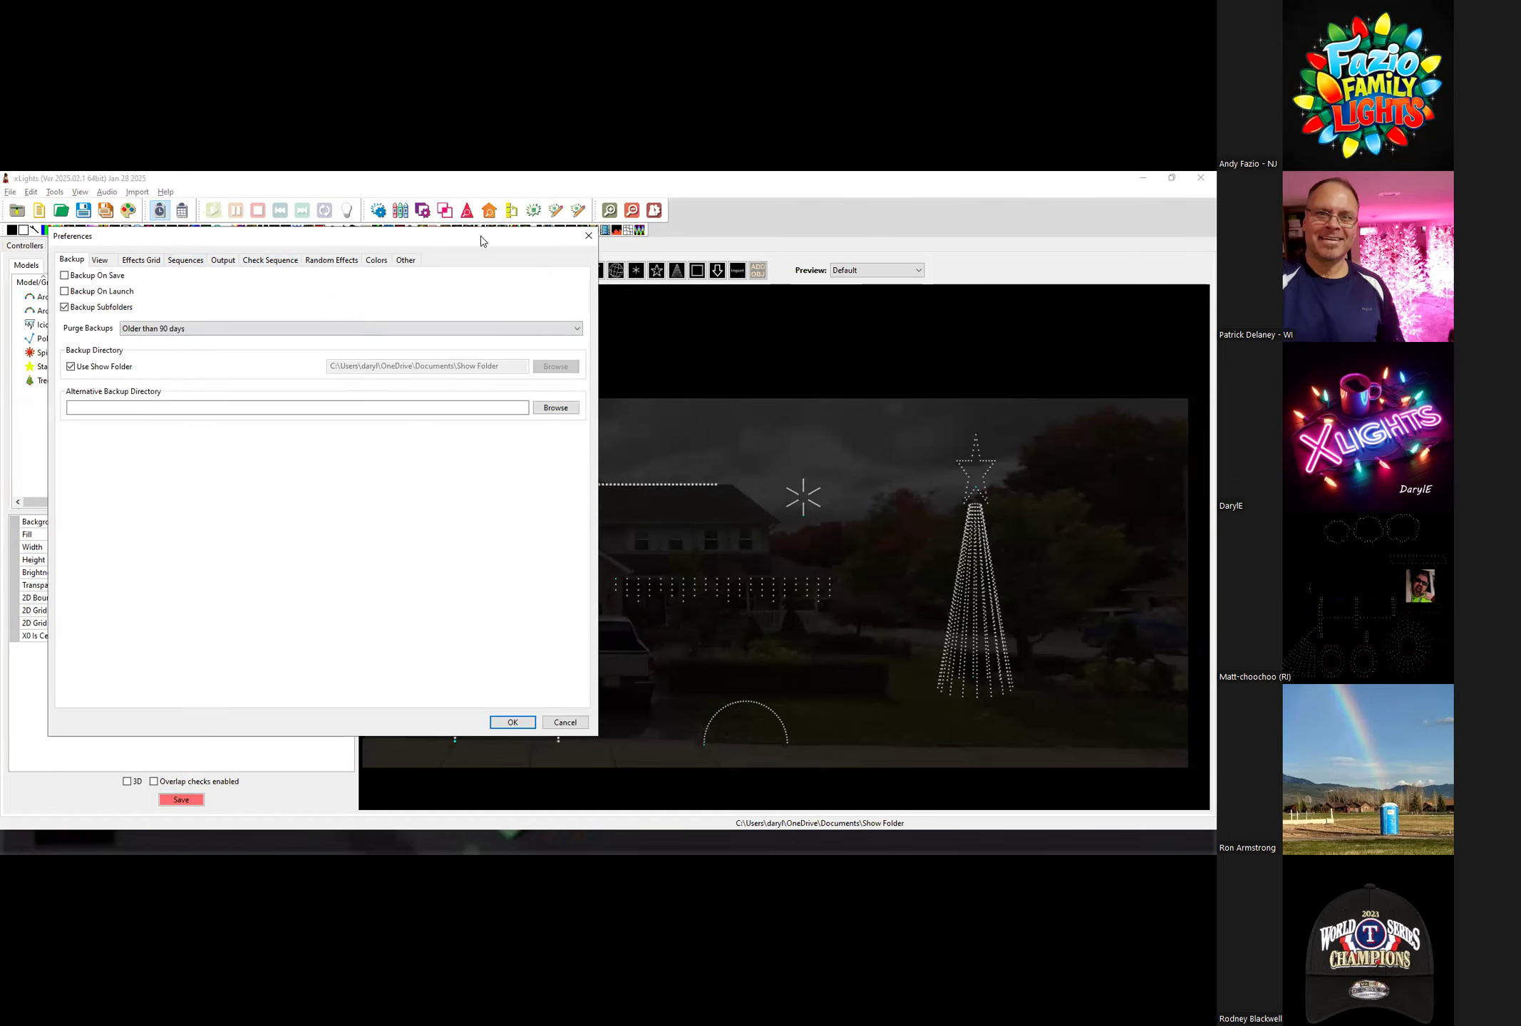
{"action": "left_click_drag", "start_coordinate": [480, 241], "coordinate": [588, 227]}
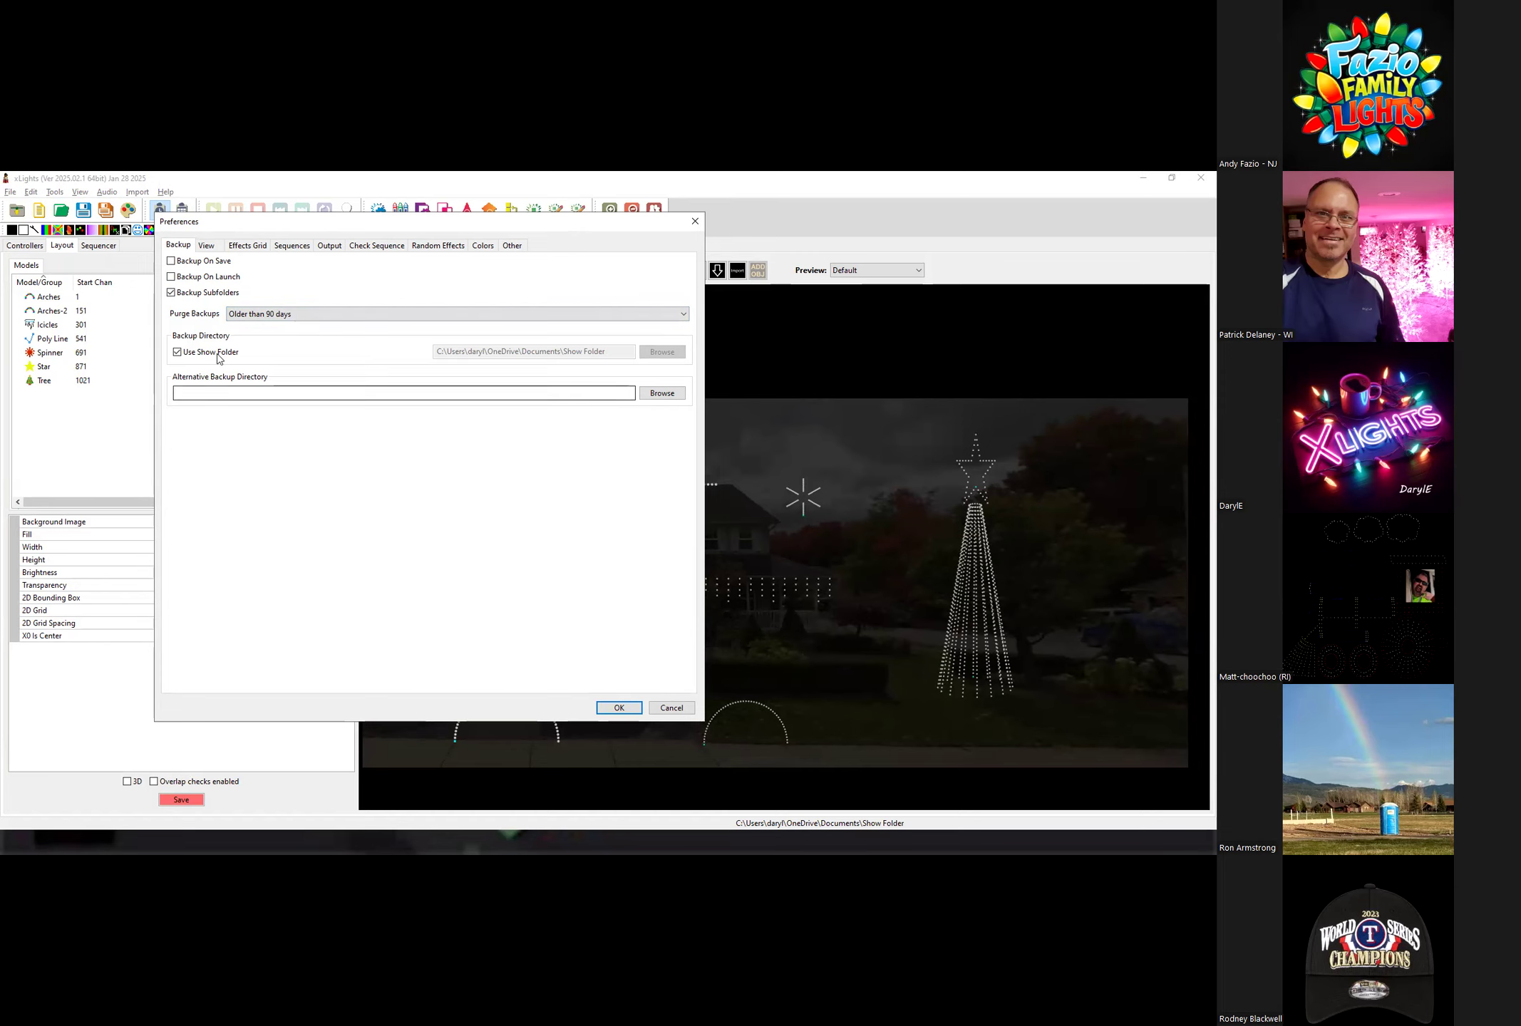
{"action": "left_click", "coordinate": [171, 261]}
{"action": "left_click", "coordinate": [171, 260]}
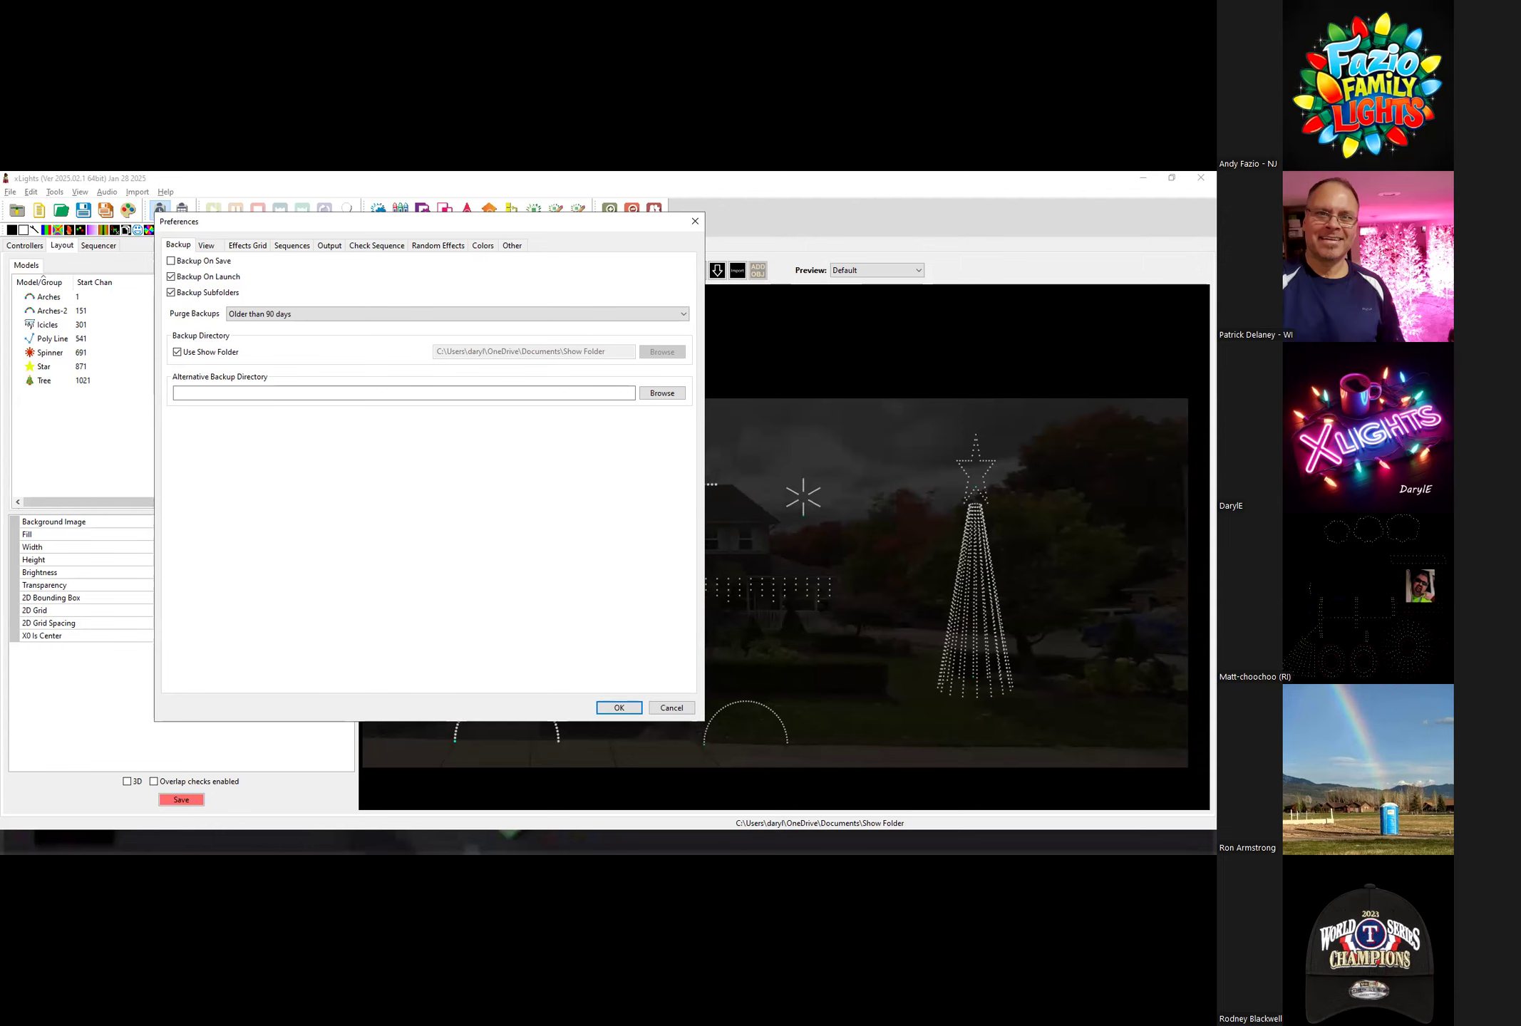
View the Colors preferences and replace the e-mail address in the Other preferences with a sample address.
{"action": "left_click", "coordinate": [483, 246]}
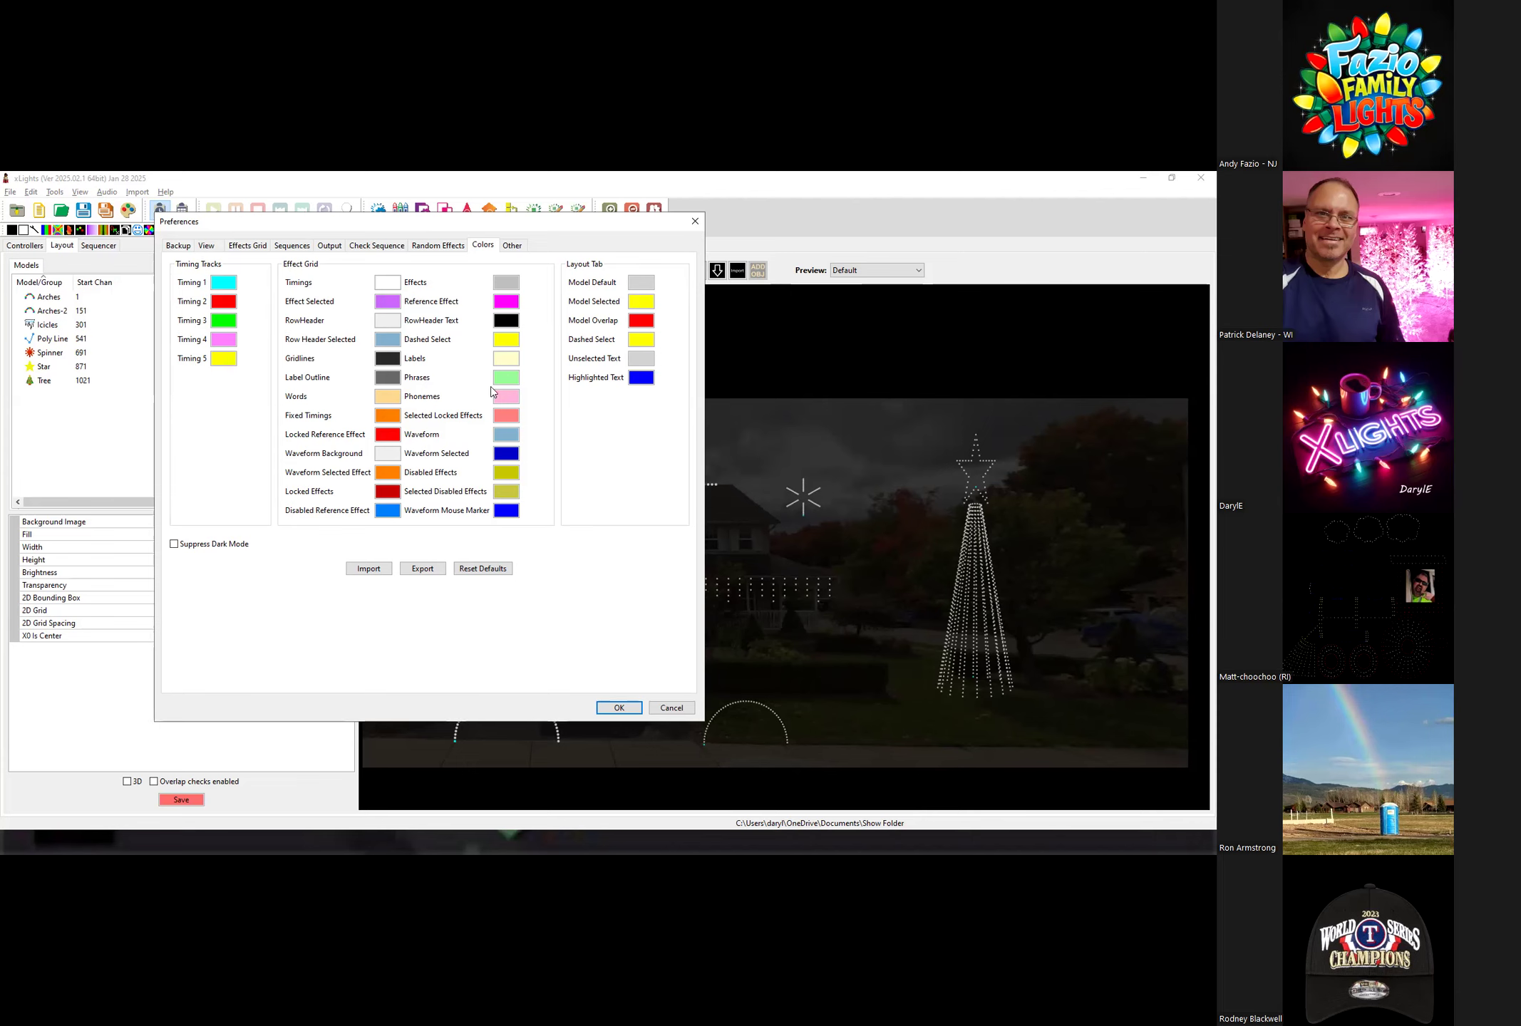
{"action": "left_click", "coordinate": [516, 249]}
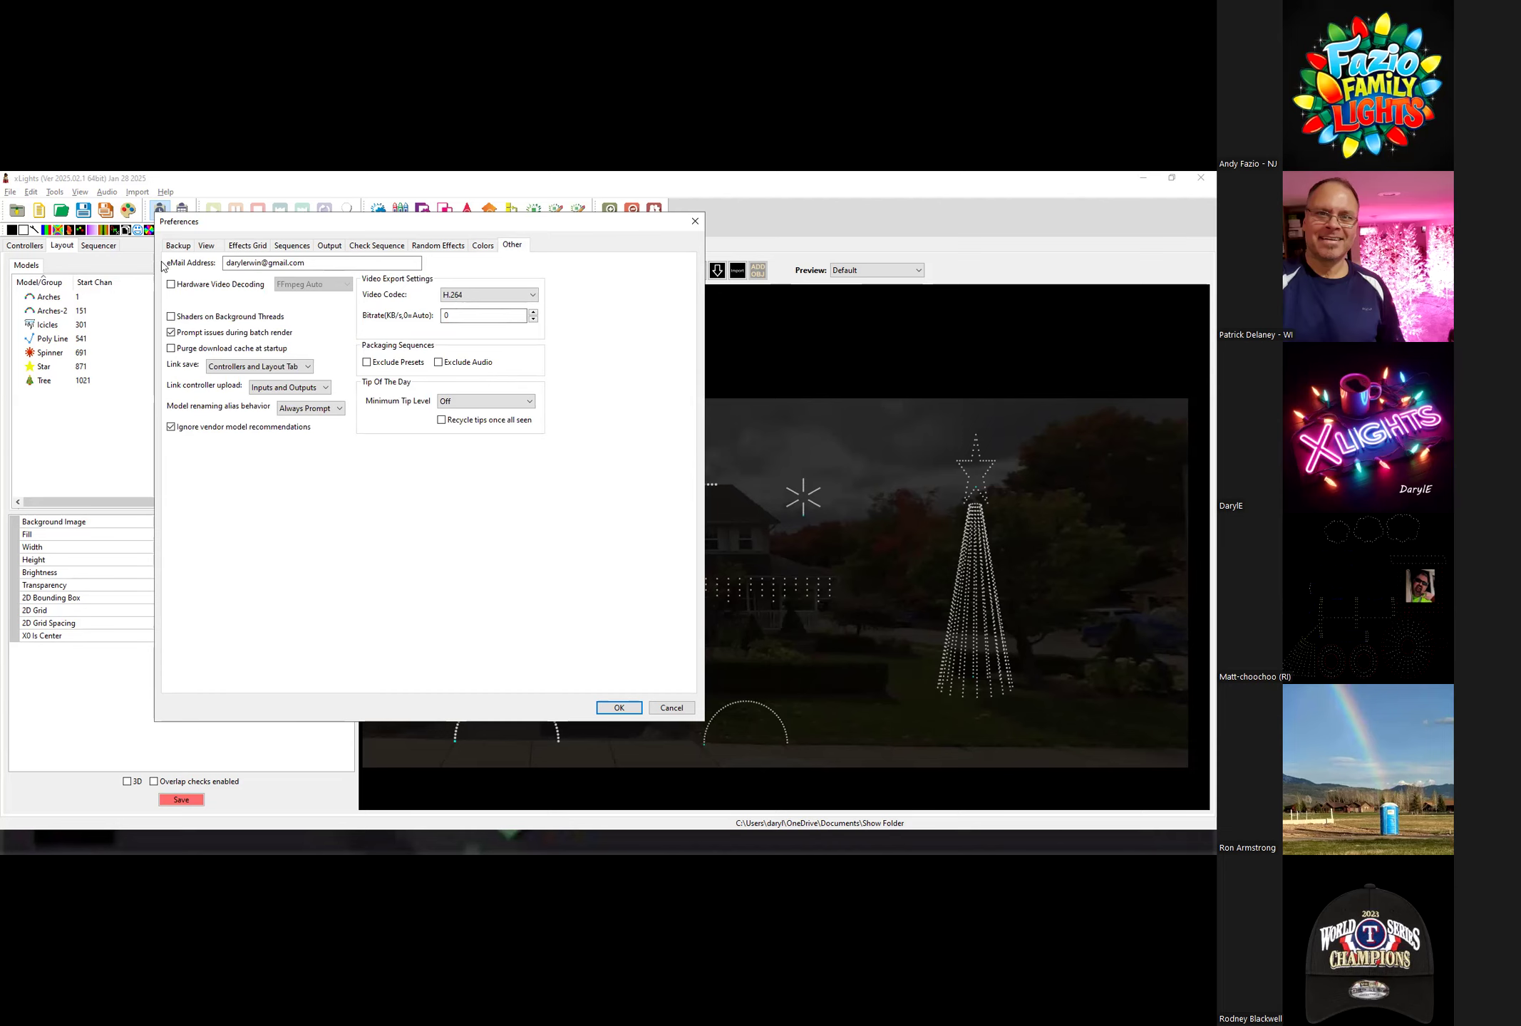
{"action": "left_click_drag", "start_coordinate": [306, 263], "coordinate": [222, 266]}
{"action": "key", "text": "BackSpace"}
{"action": "type", "text": "email@sample.com"}
{"action": "left_click_drag", "start_coordinate": [296, 265], "coordinate": [186, 333]}
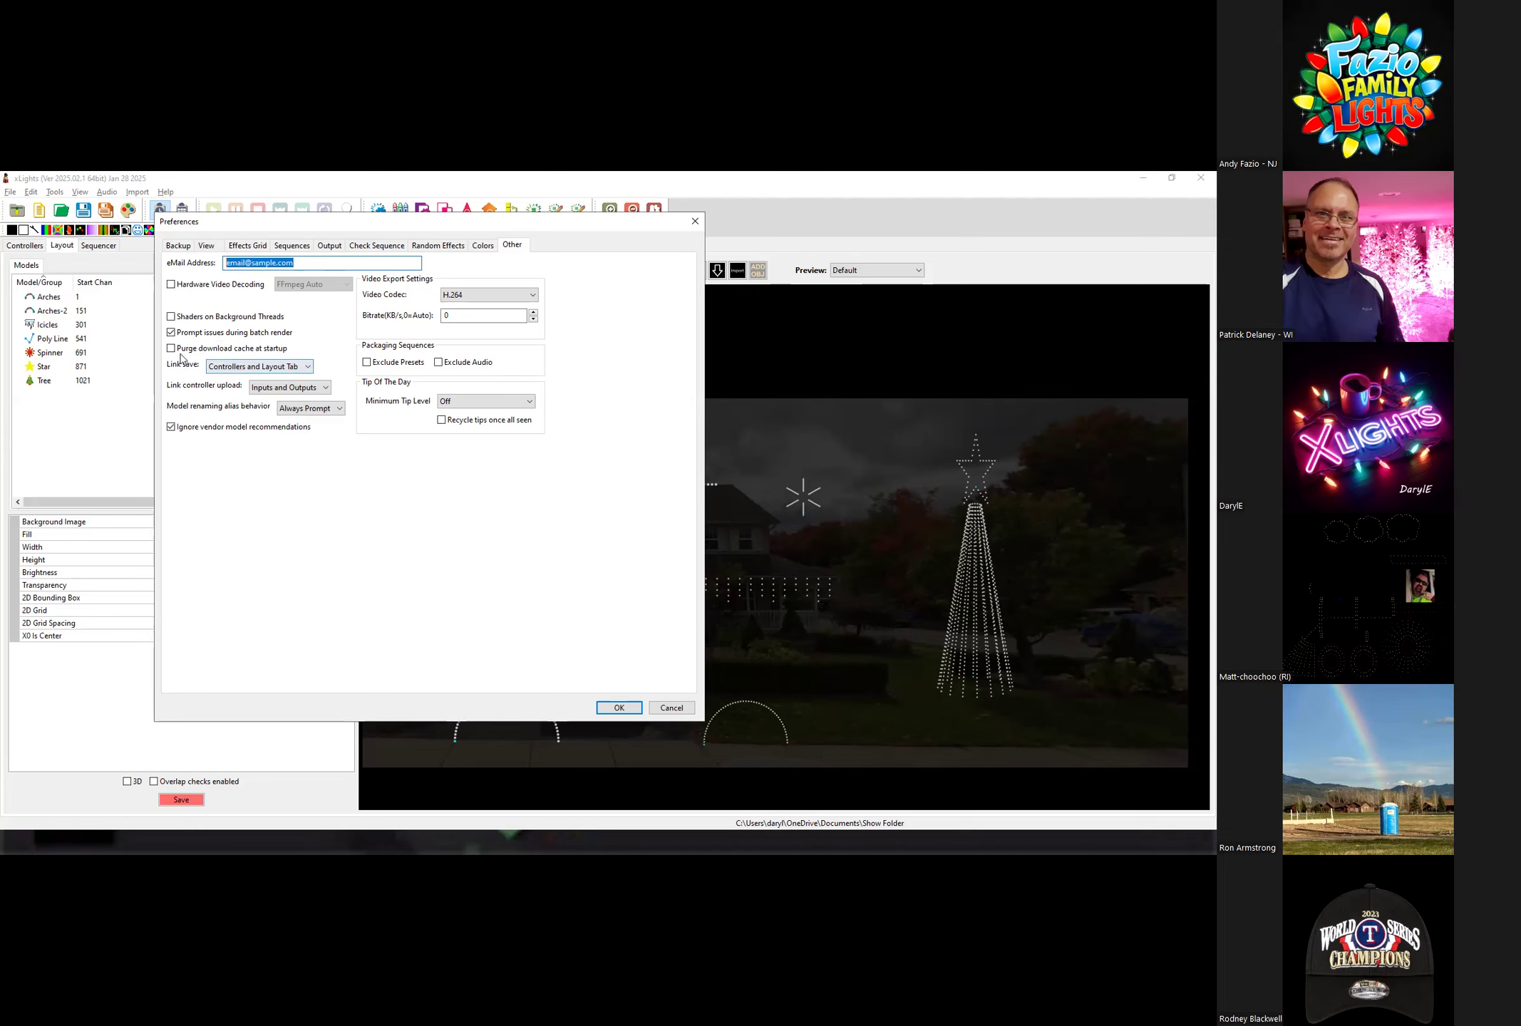
Examine the choices offered for Link save and Link controller upload without changing them.
{"action": "left_click", "coordinate": [235, 371]}
{"action": "left_click", "coordinate": [237, 377]}
{"action": "left_click", "coordinate": [283, 388]}
{"action": "left_click", "coordinate": [283, 388]}
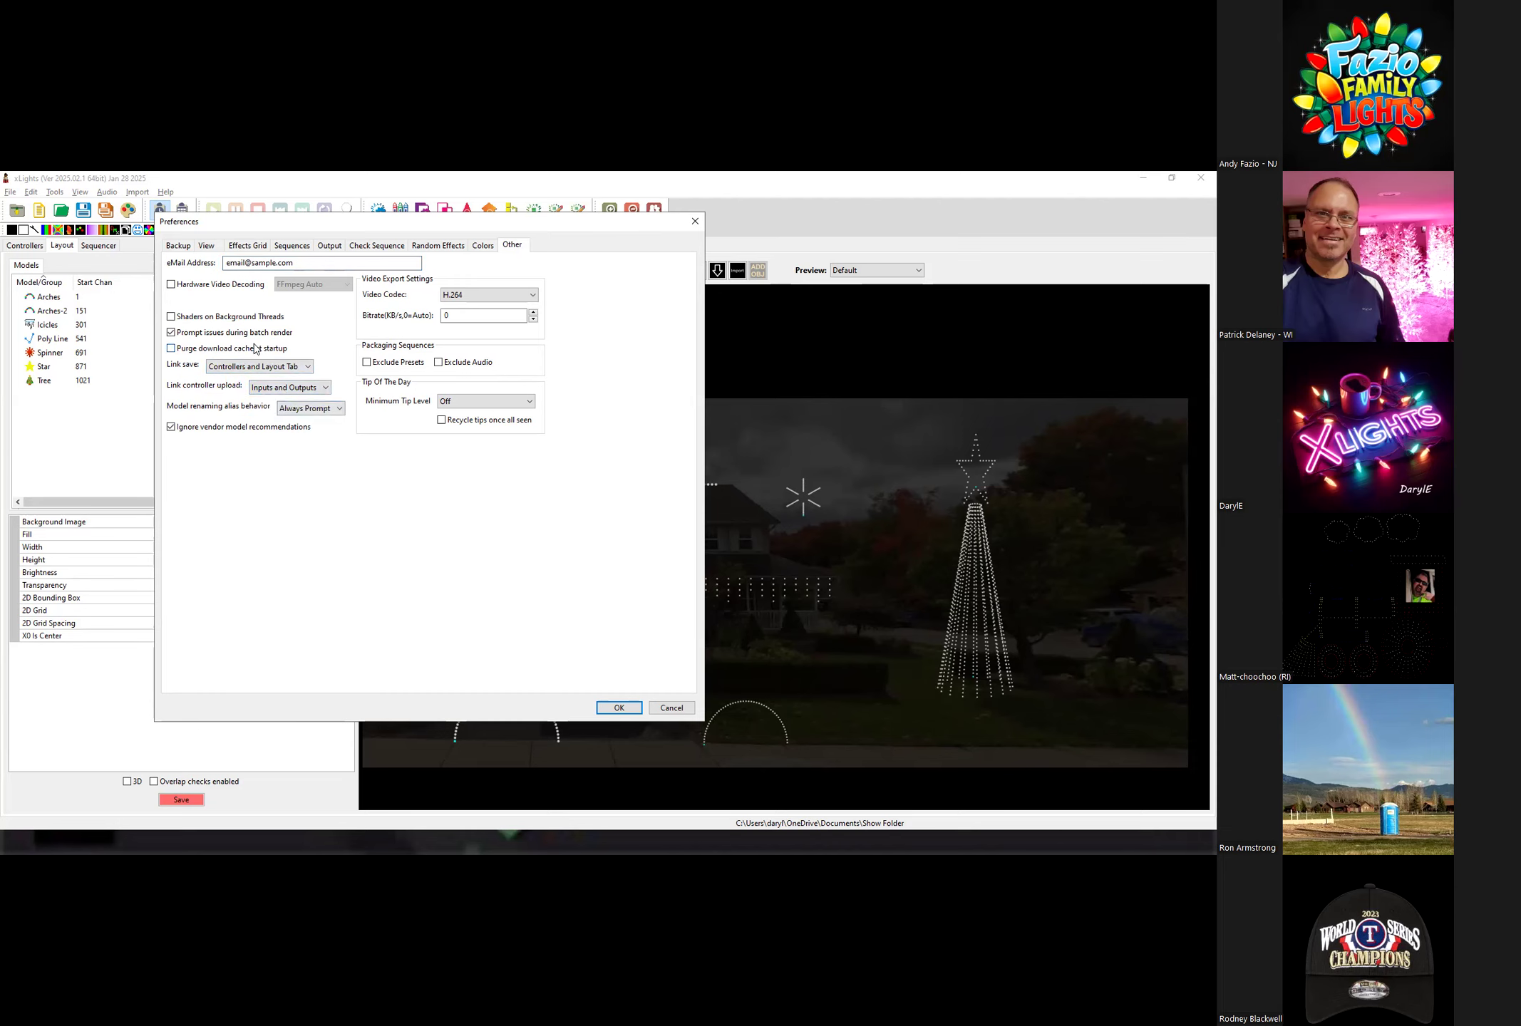
Review the Backup, Colors and Other preferences once more and accept the preference changes.
{"action": "left_click", "coordinate": [181, 249]}
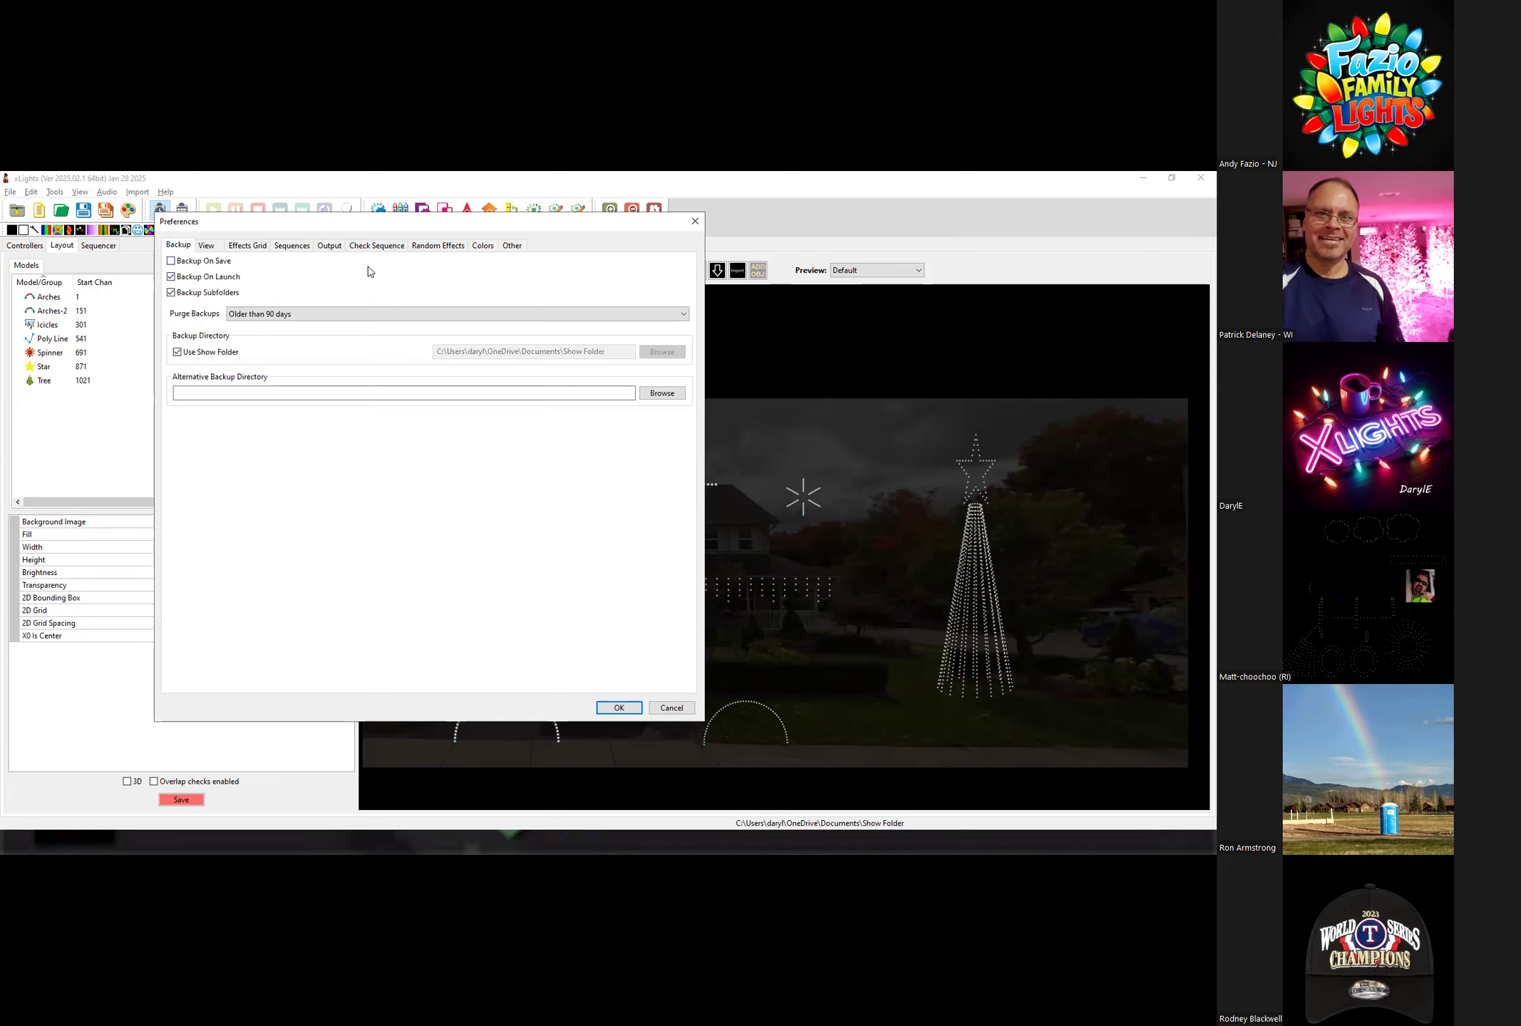
{"action": "left_click", "coordinate": [484, 247]}
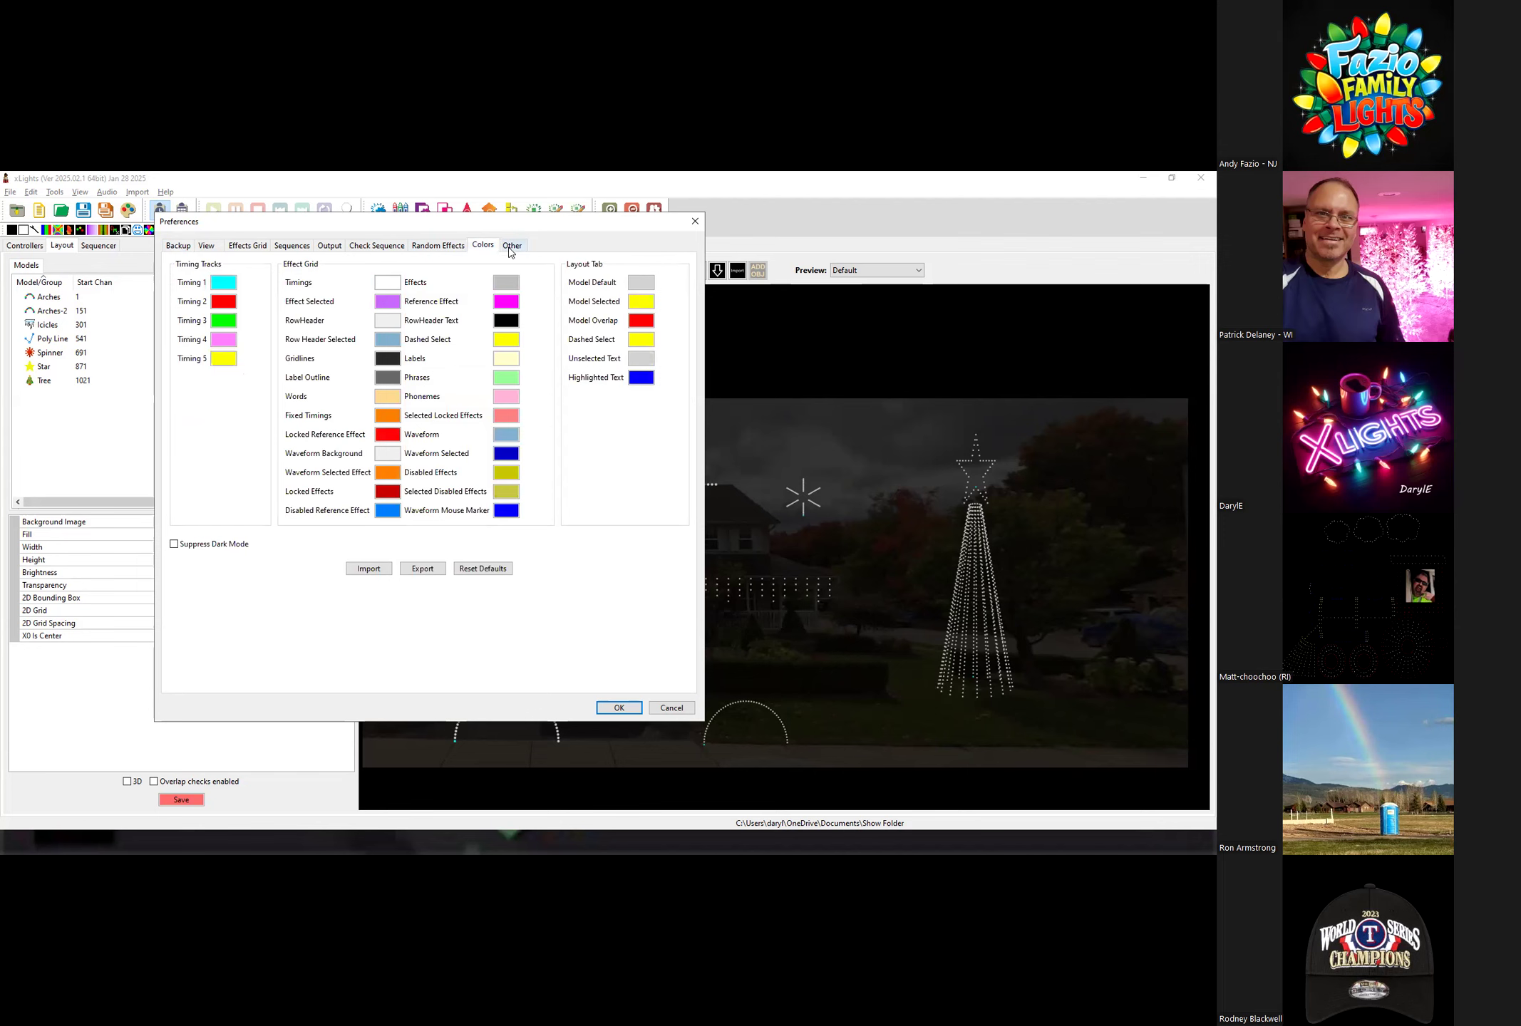
{"action": "left_click", "coordinate": [511, 245]}
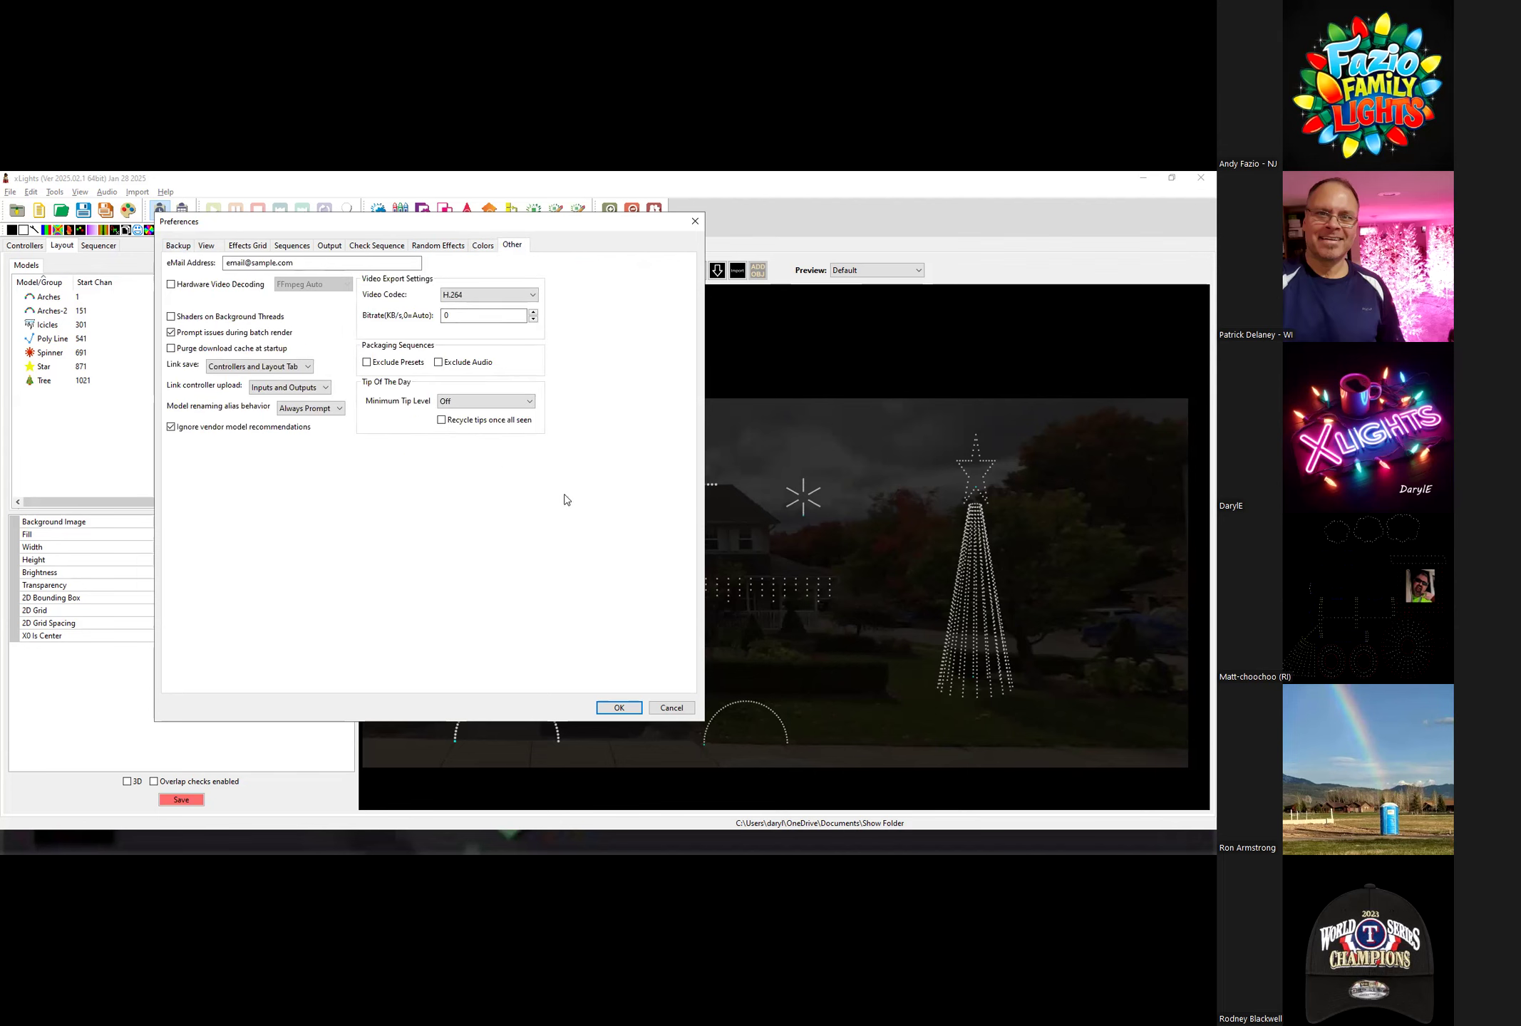
{"action": "left_click", "coordinate": [618, 708]}
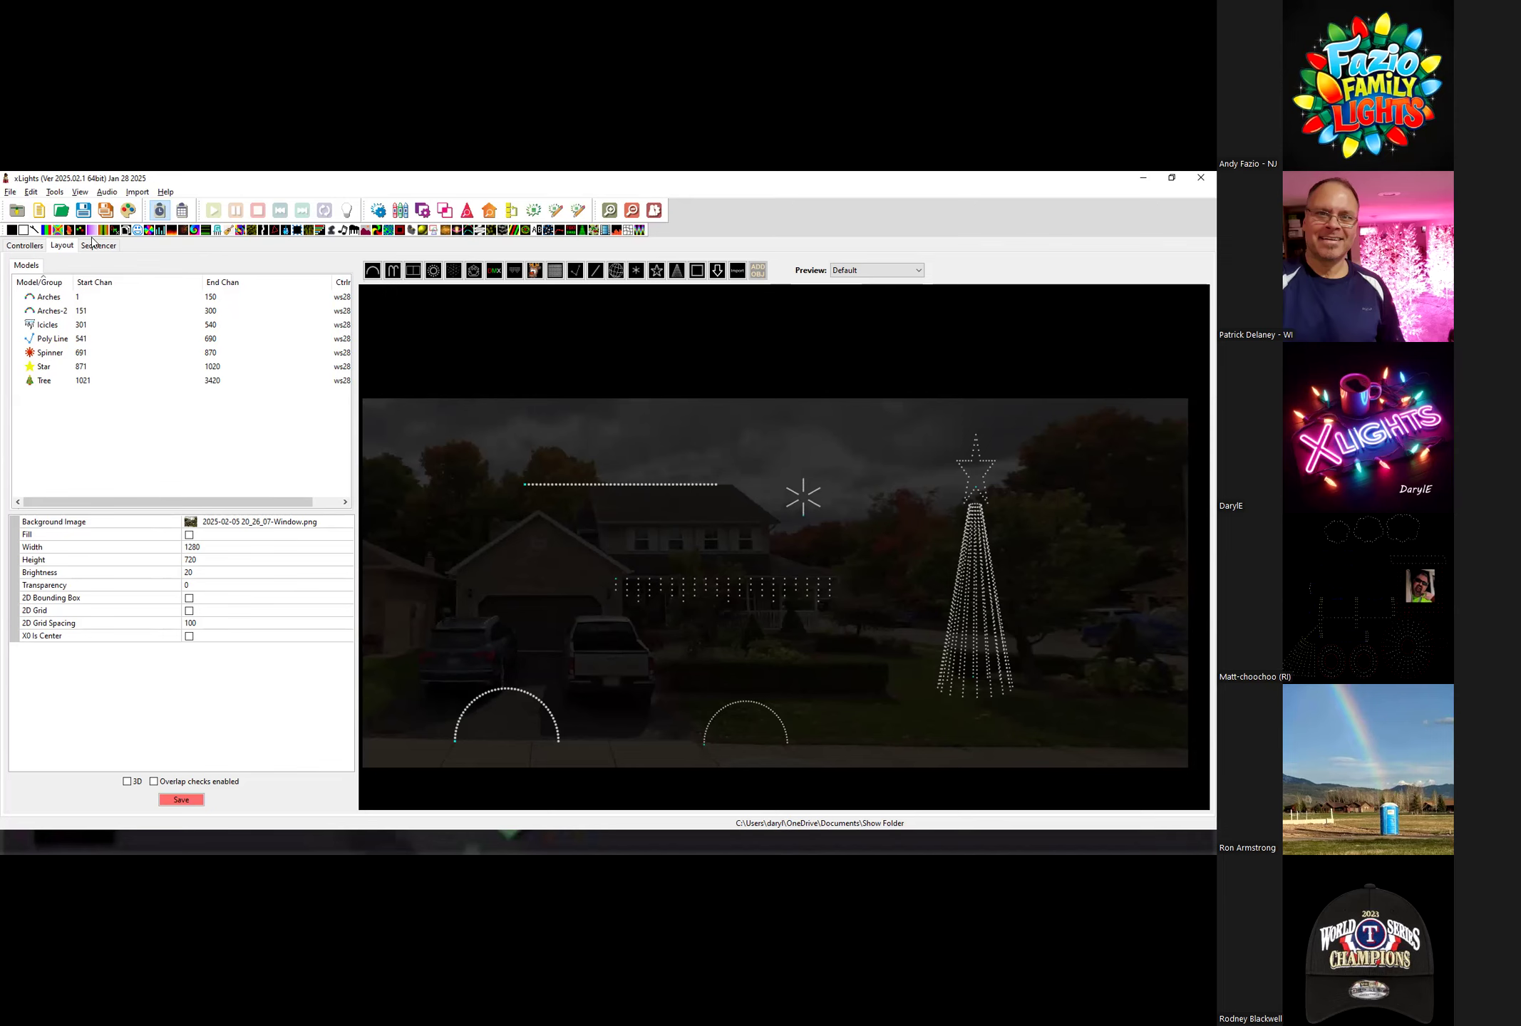
Look over the Controllers and Sequencer views, and save the light model layout.
{"action": "left_click", "coordinate": [33, 246]}
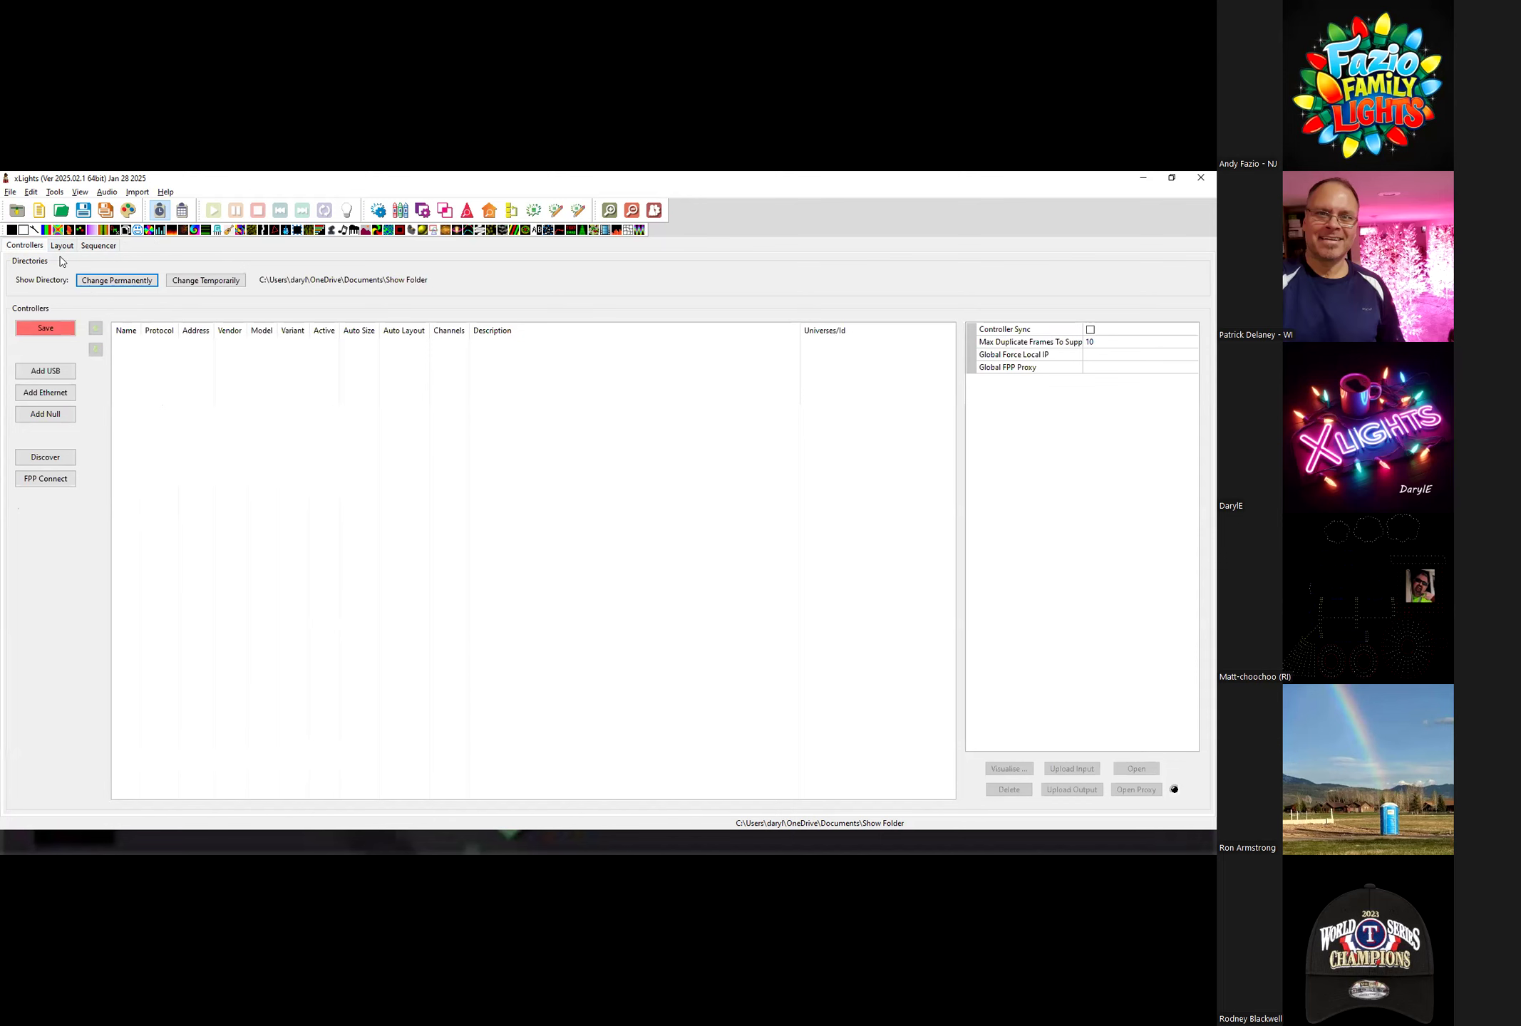
{"action": "left_click", "coordinate": [97, 246]}
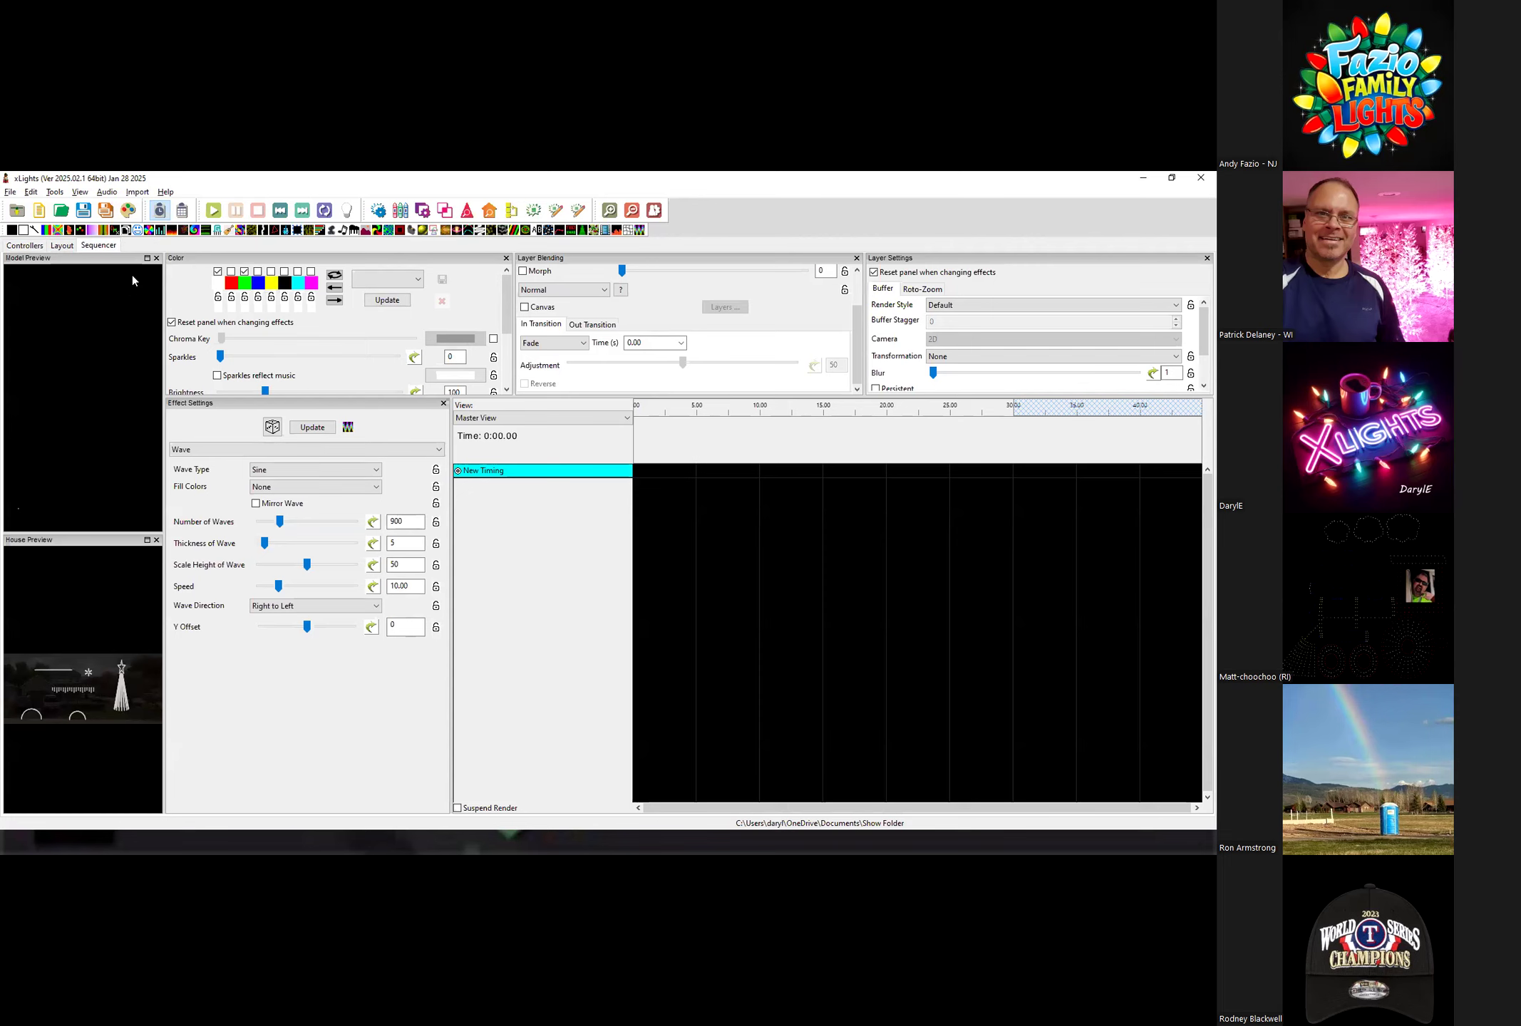
{"action": "left_click", "coordinate": [10, 194]}
{"action": "left_click", "coordinate": [107, 193]}
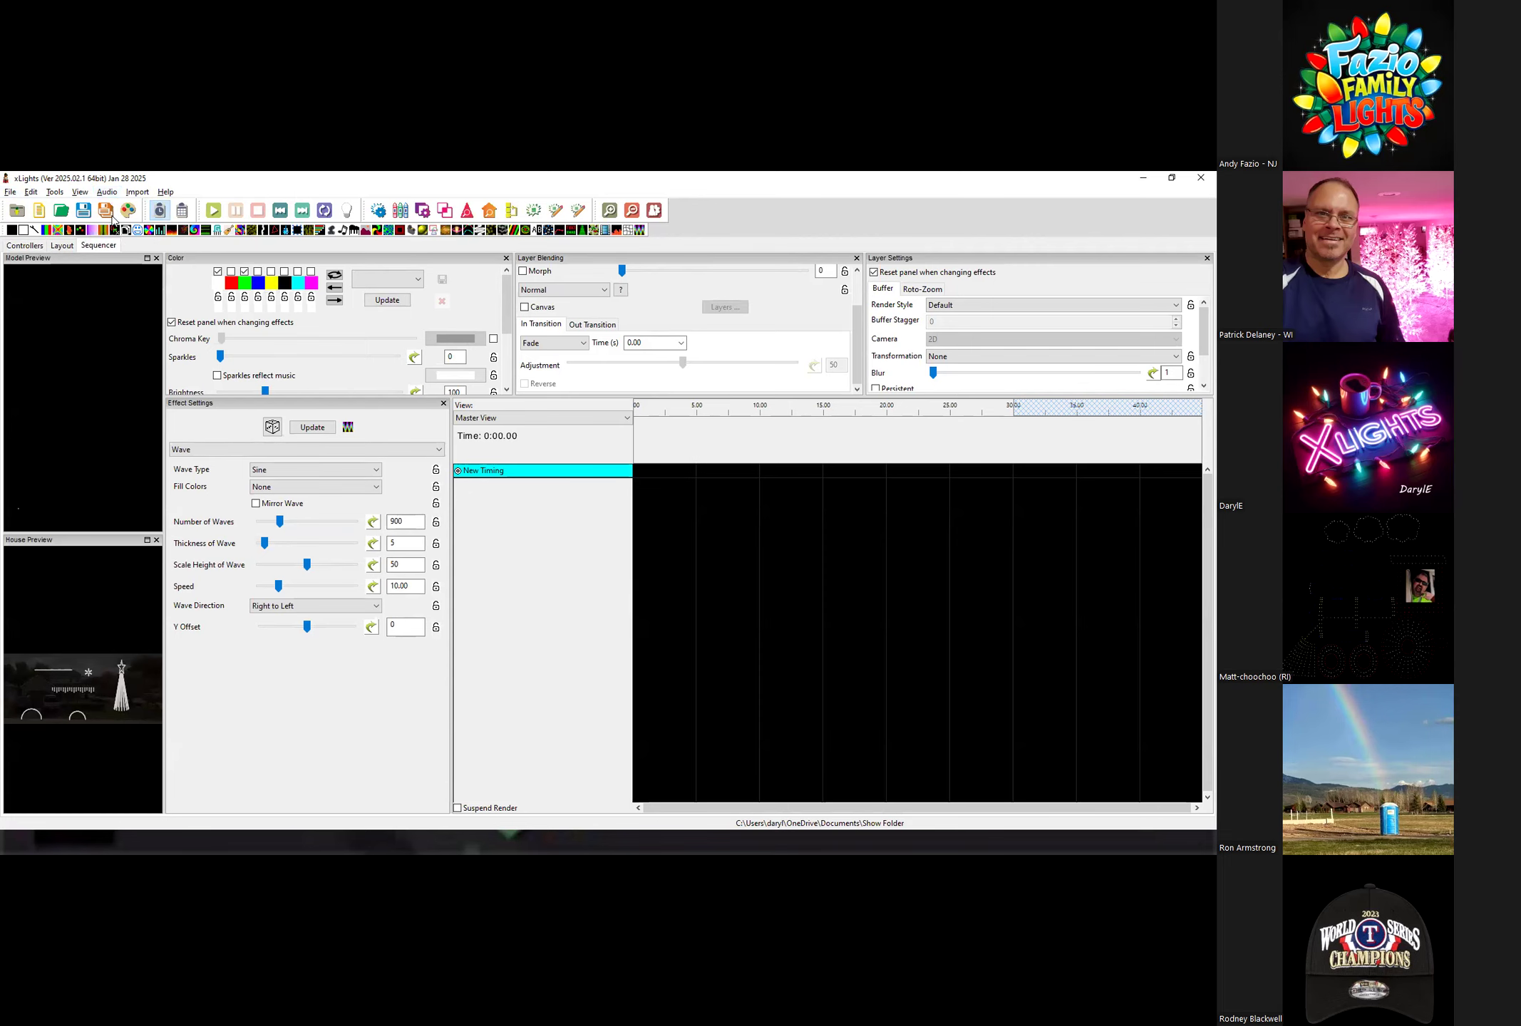
{"action": "left_click", "coordinate": [64, 246]}
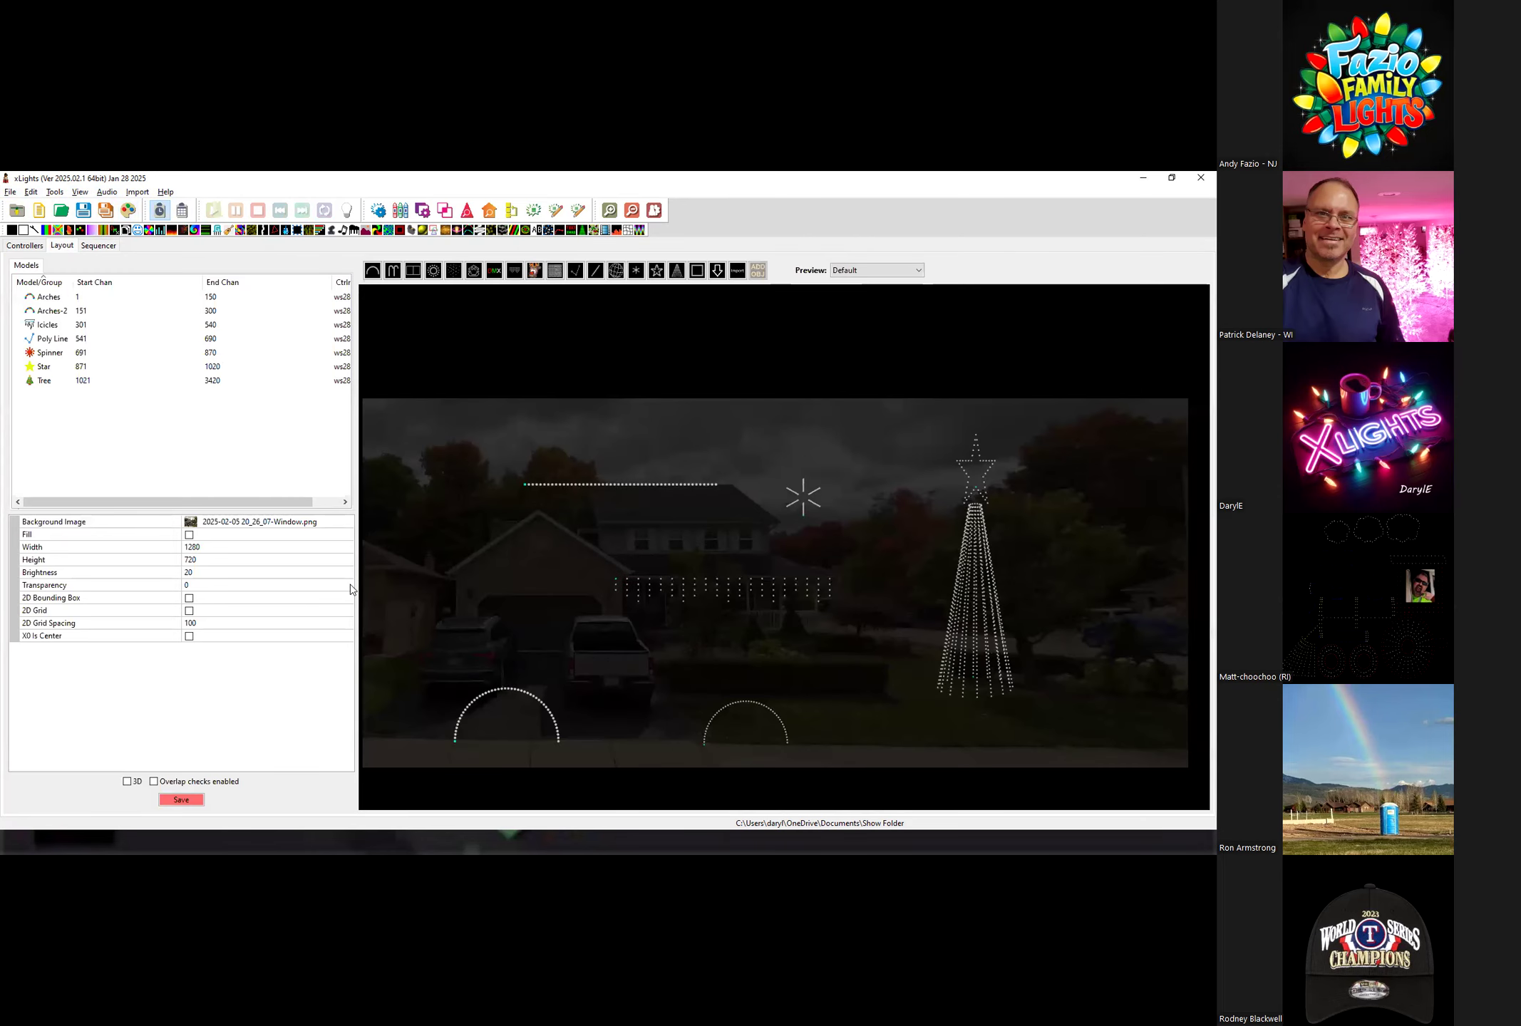
{"action": "left_click", "coordinate": [181, 800]}
Examine the File and Tools commands available from the Sequencer view.
{"action": "left_click", "coordinate": [98, 246]}
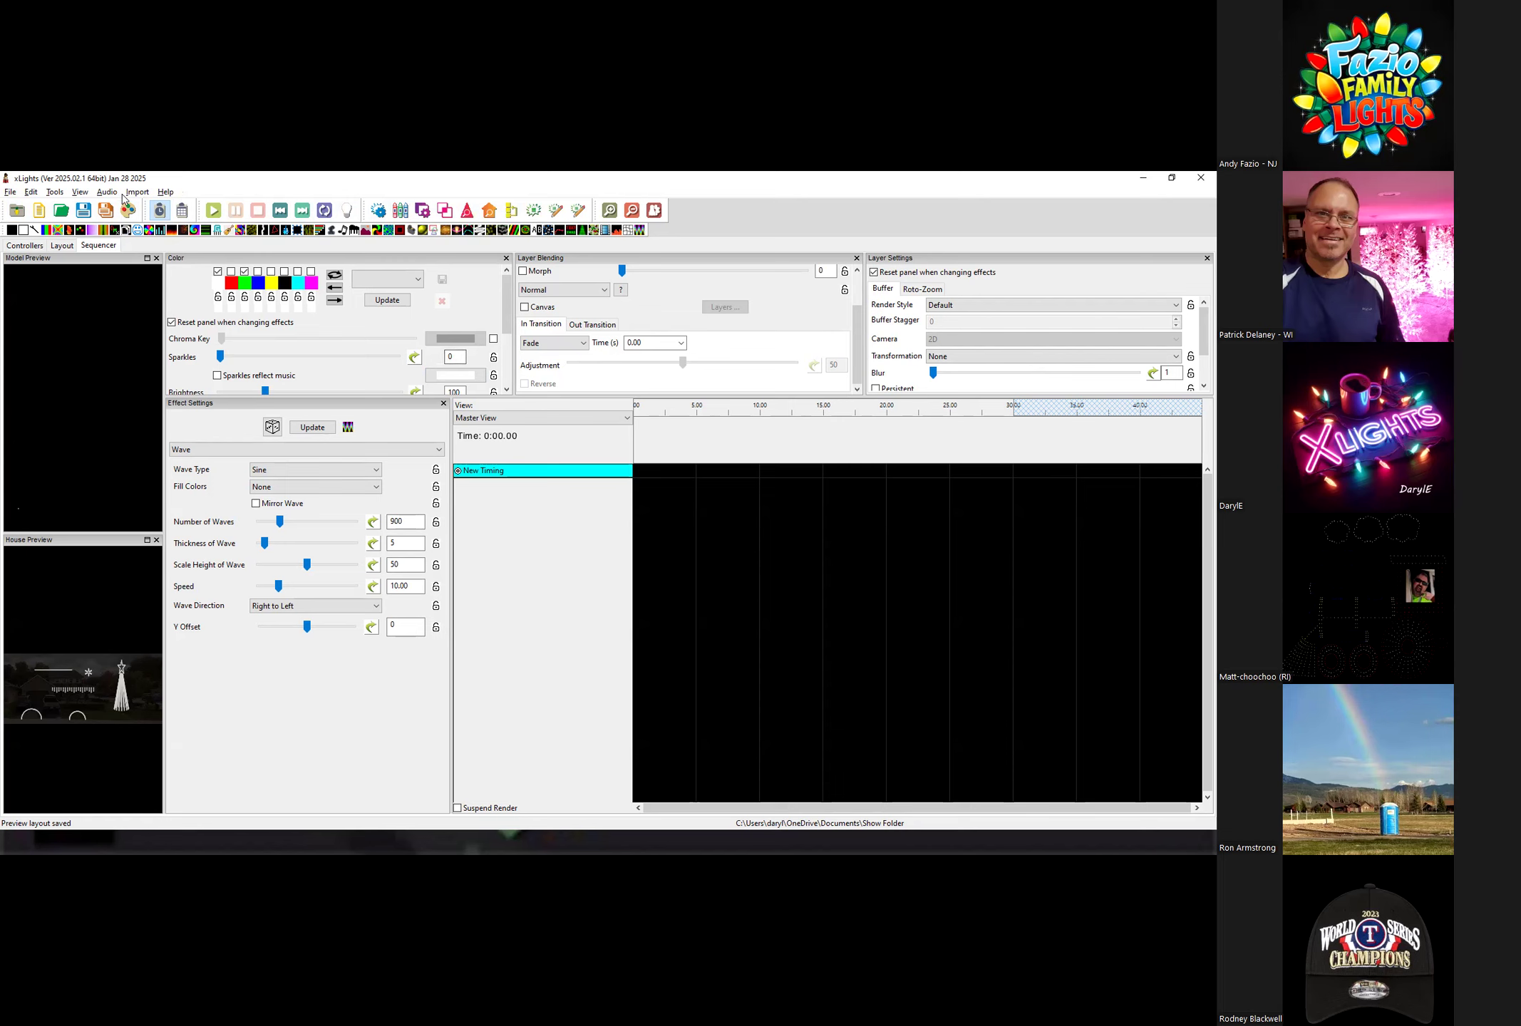
{"action": "left_click", "coordinate": [31, 192]}
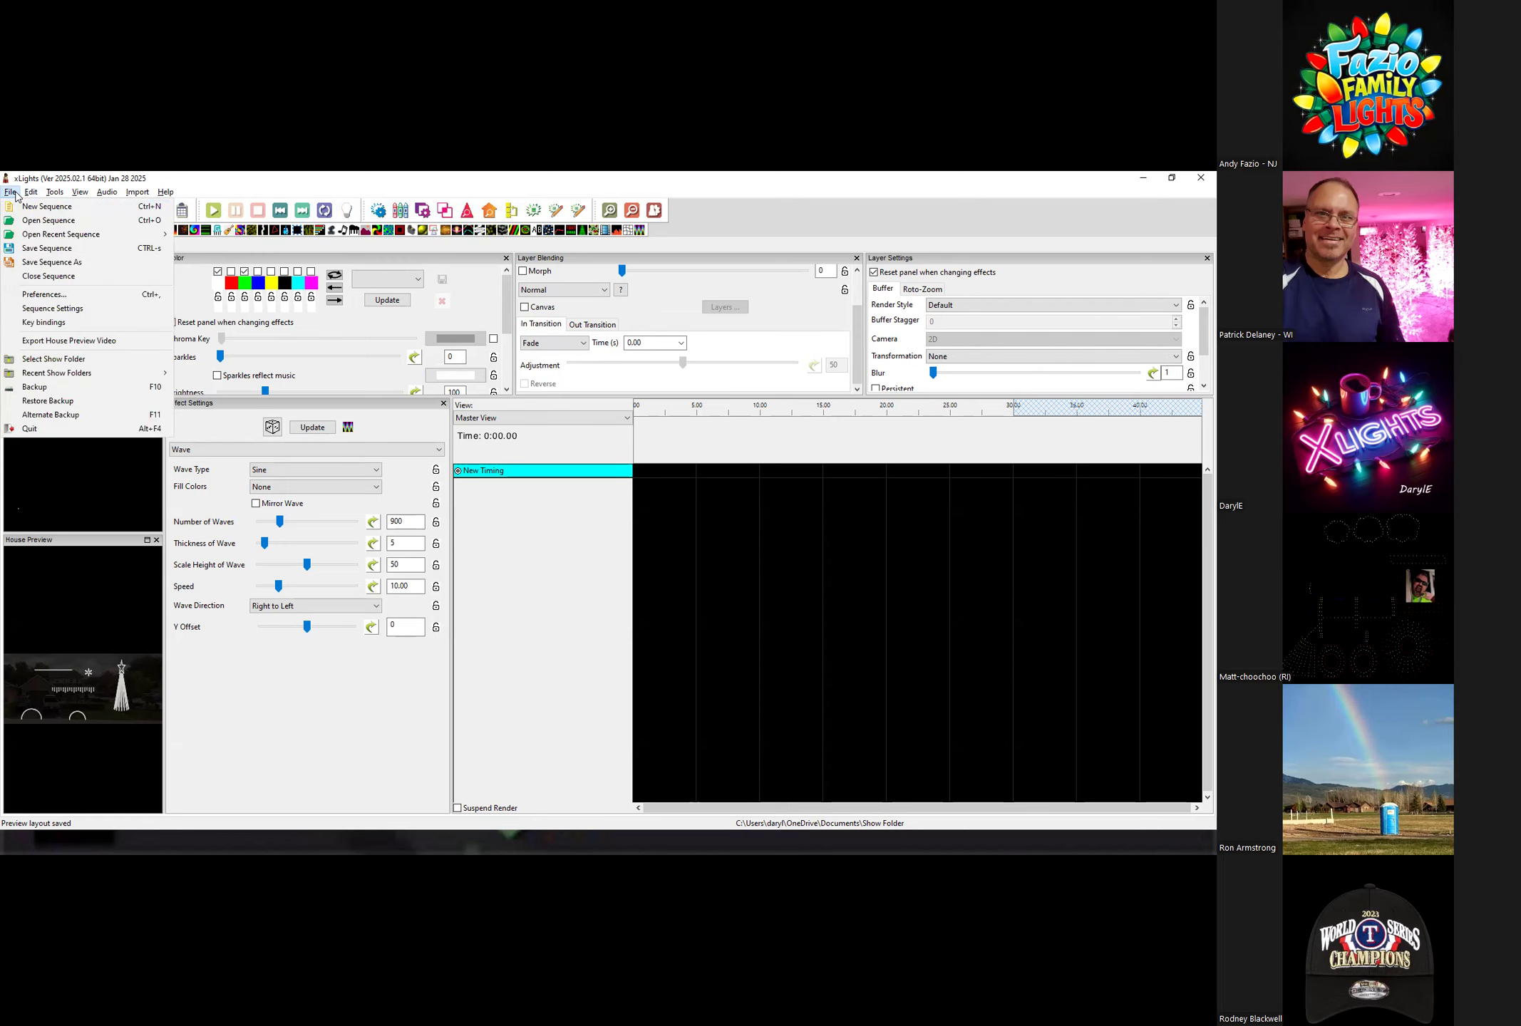
{"action": "mouse_move", "coordinate": [52, 196]}
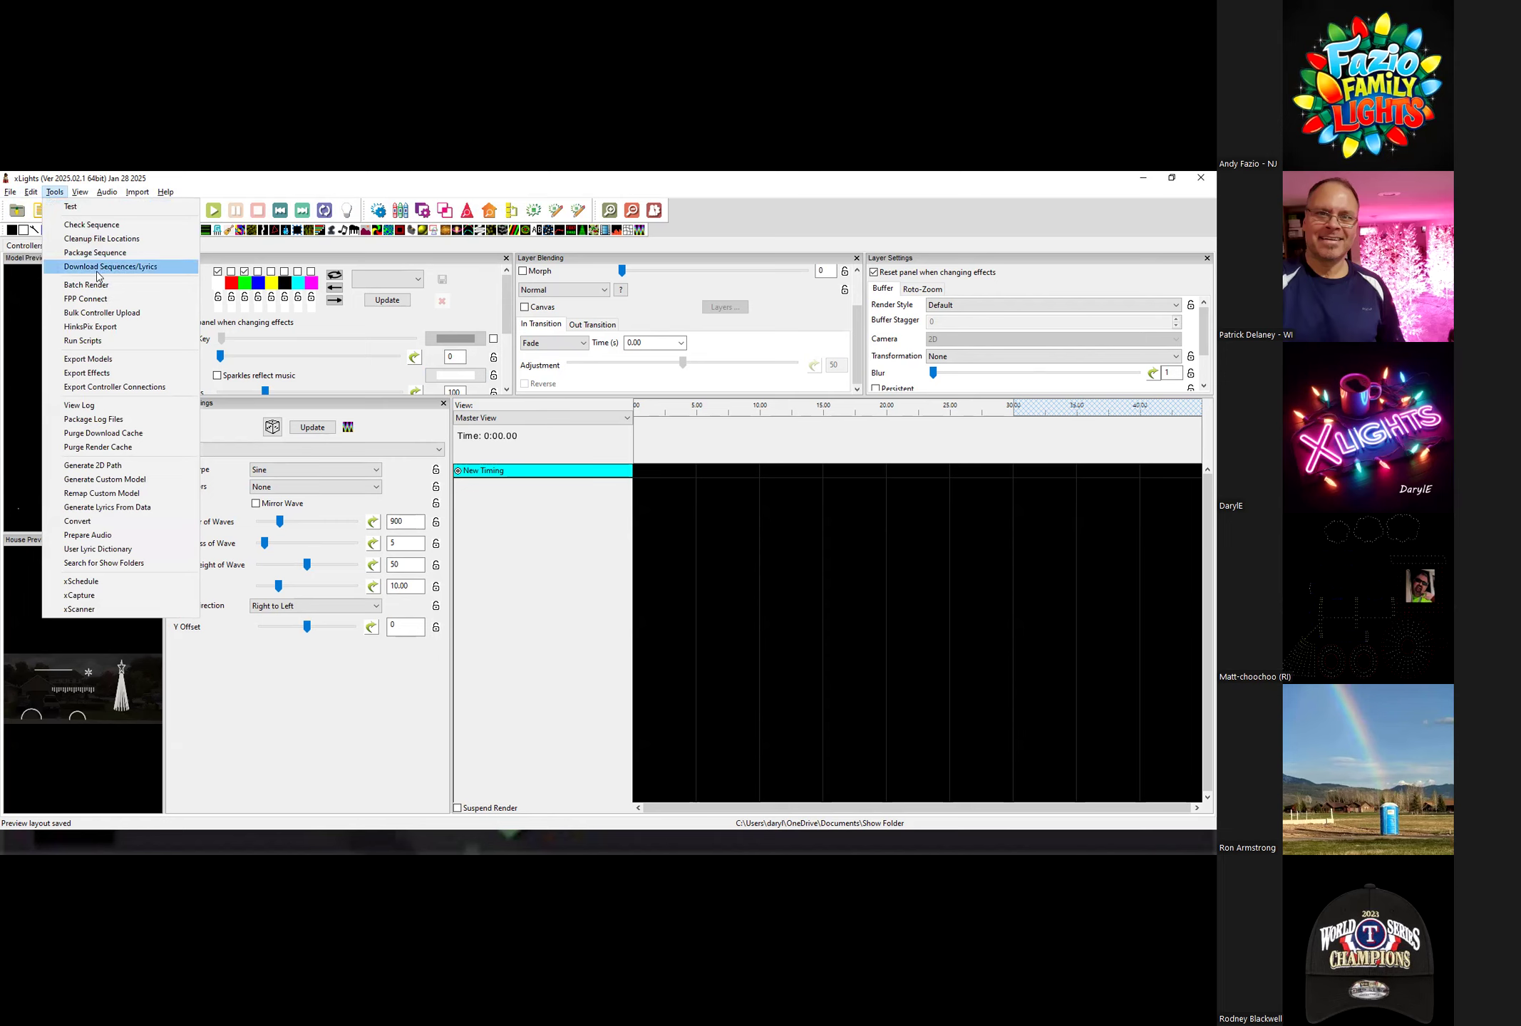
{"action": "left_click", "coordinate": [533, 554]}
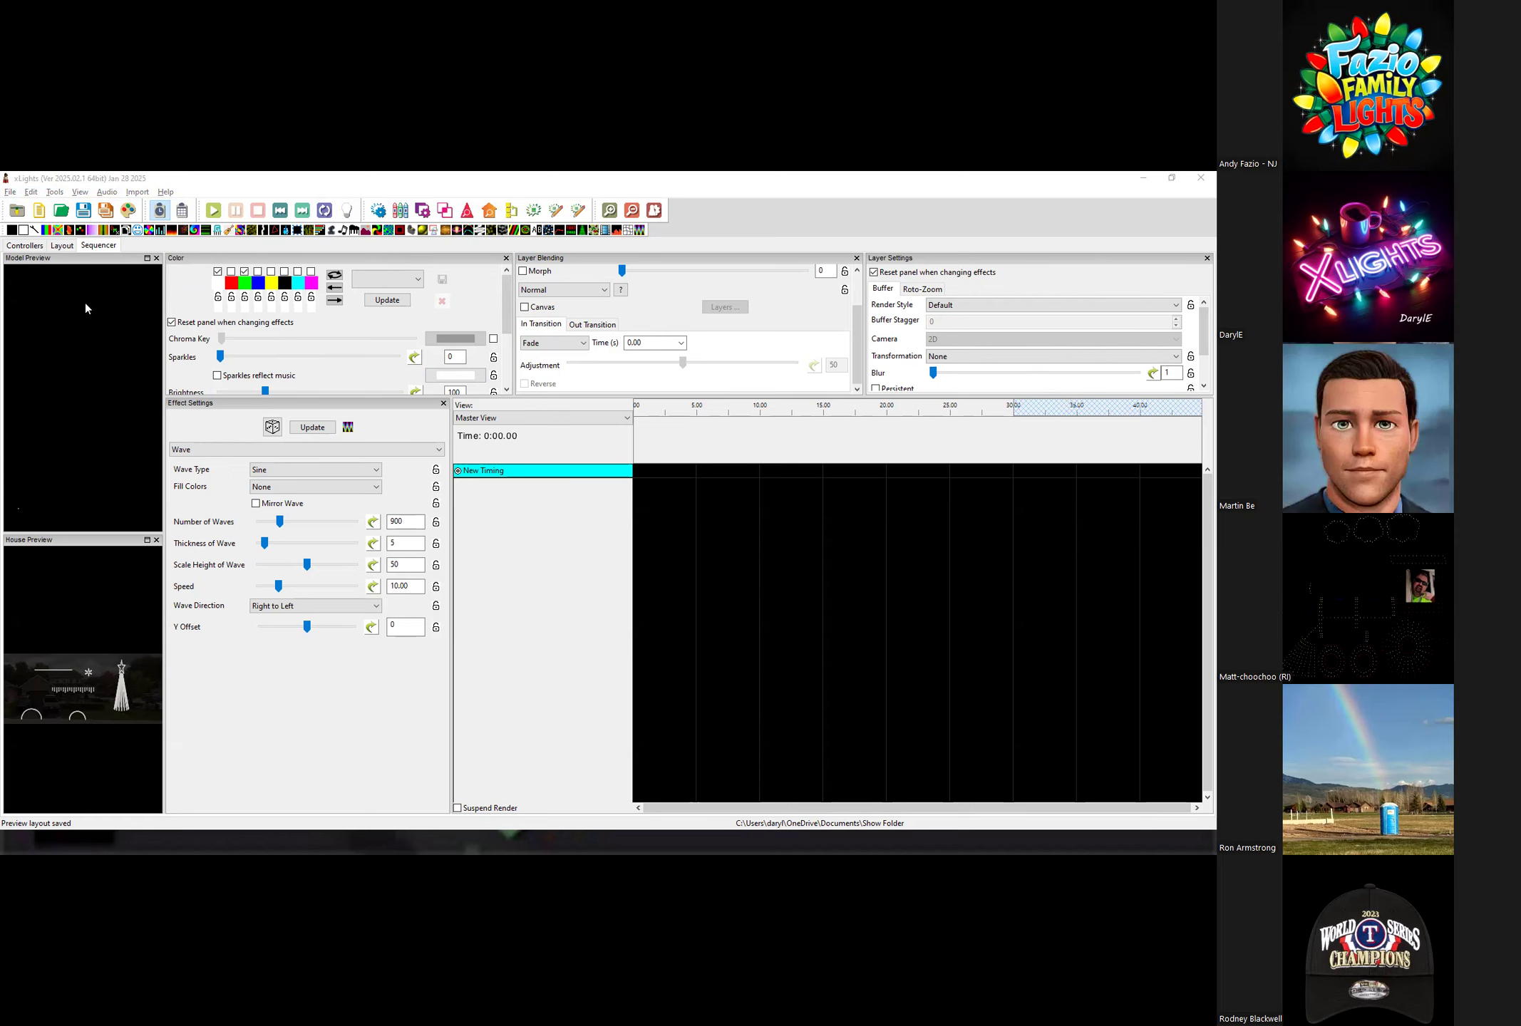
Add two Single Line models to the layout: a horizontal one above the roof and a vertical one between the spinner and the tree.
{"action": "left_click", "coordinate": [62, 245]}
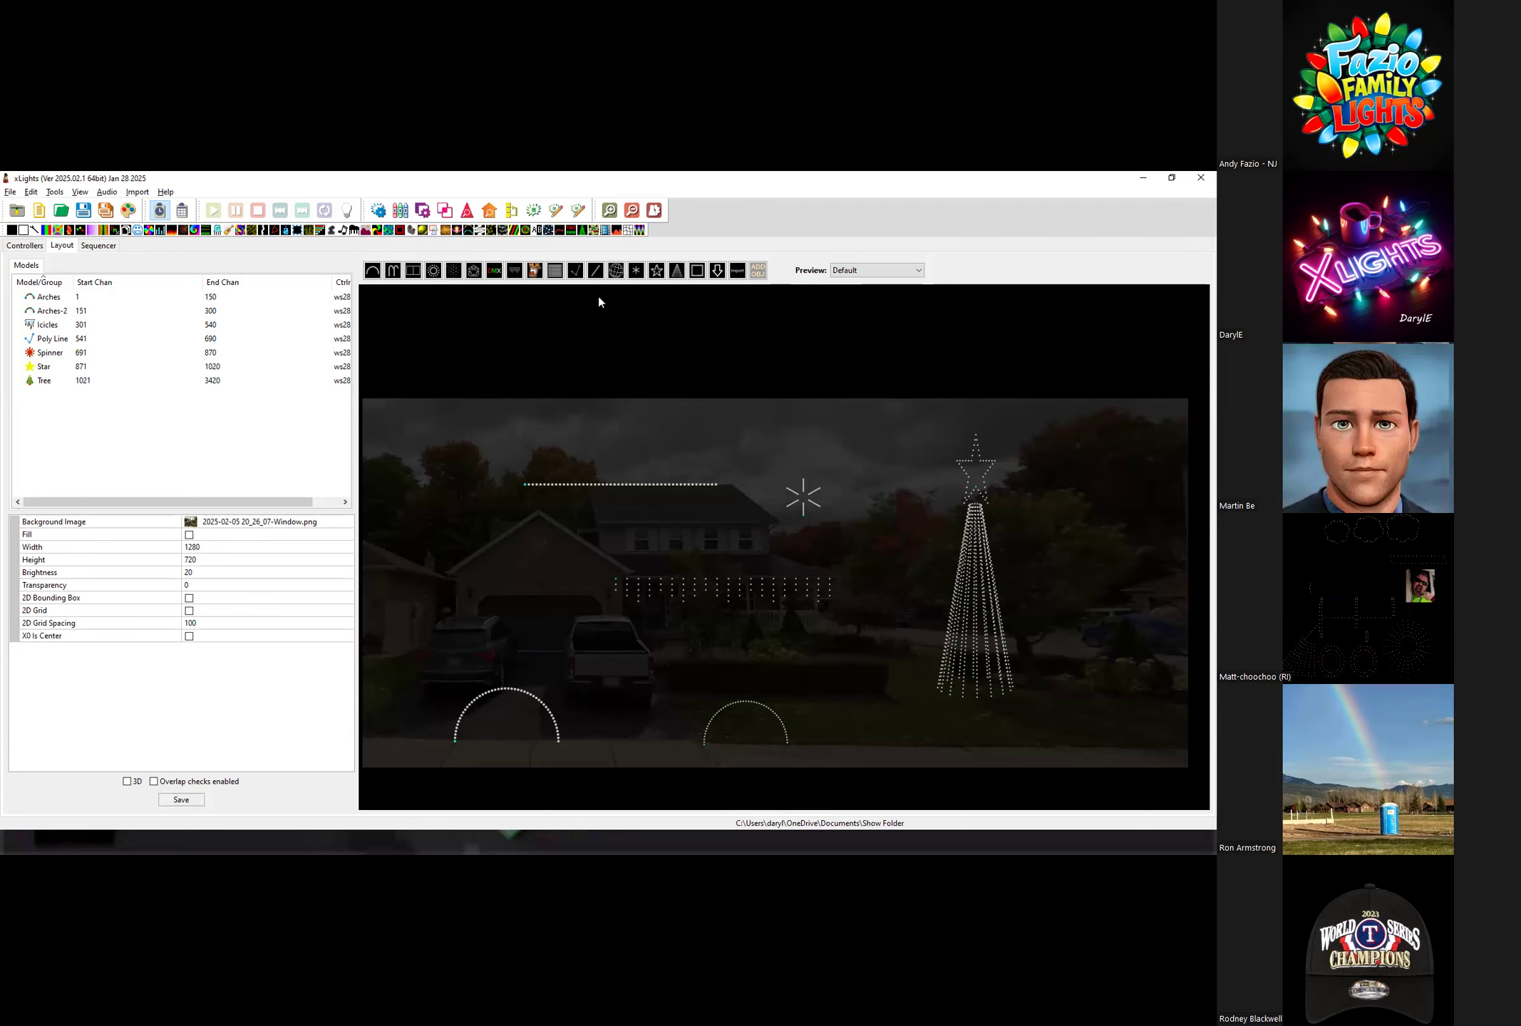
{"action": "left_click", "coordinate": [595, 275]}
{"action": "left_click_drag", "start_coordinate": [501, 449], "coordinate": [716, 450]}
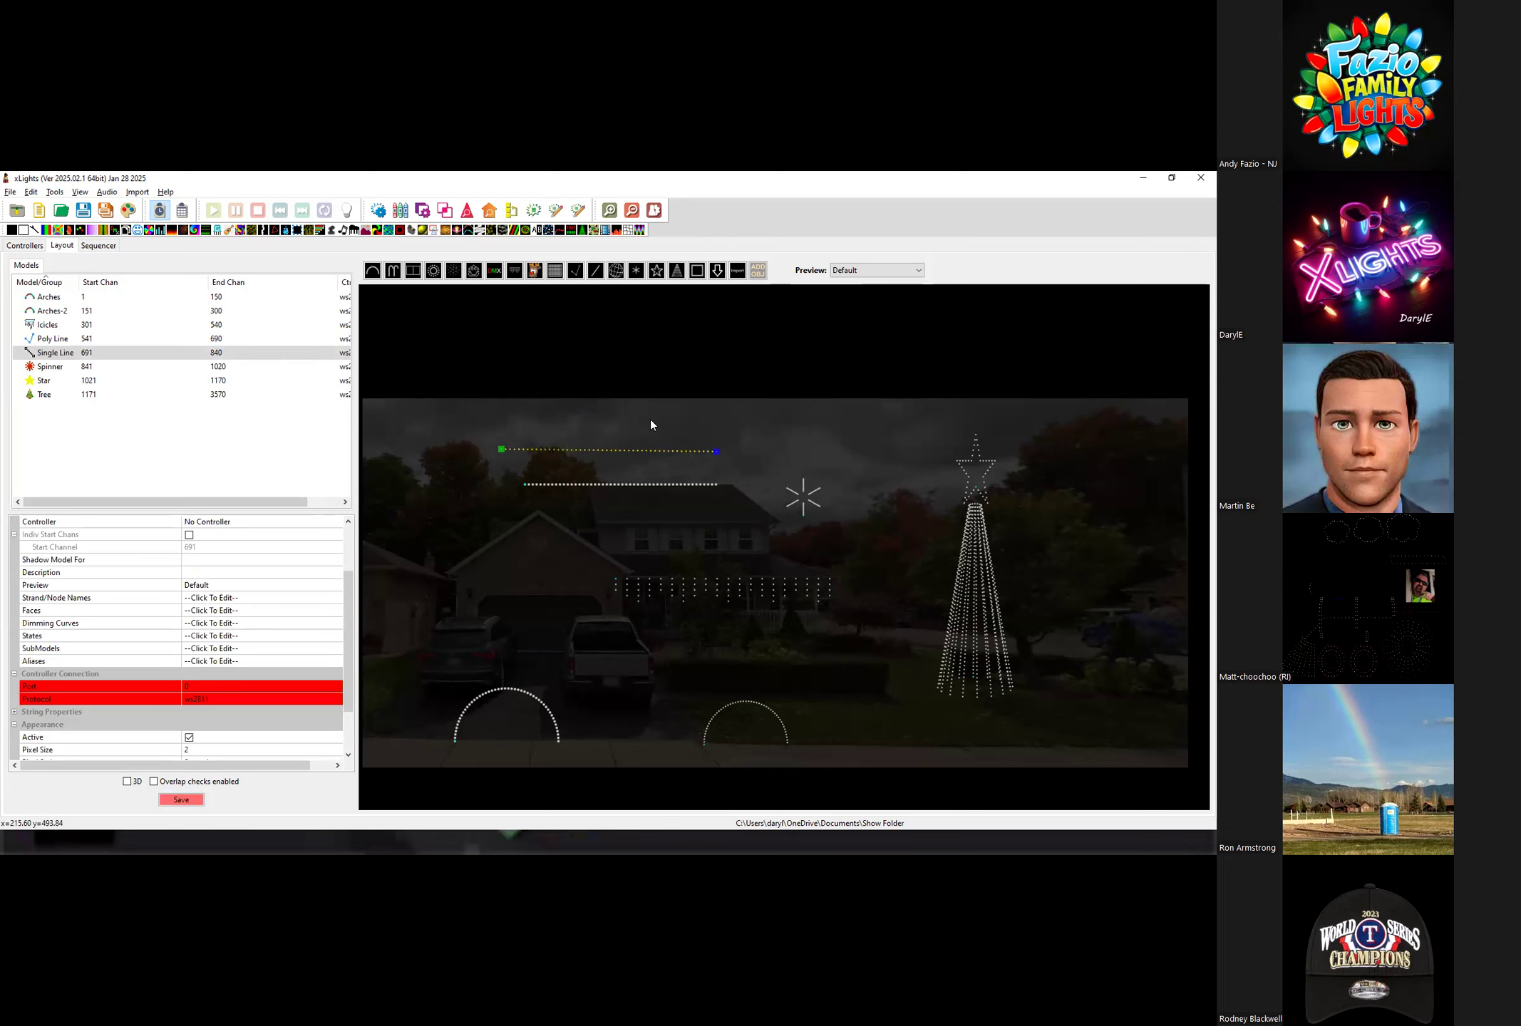
{"action": "left_click", "coordinate": [594, 271]}
{"action": "left_click_drag", "start_coordinate": [892, 565], "coordinate": [894, 423]}
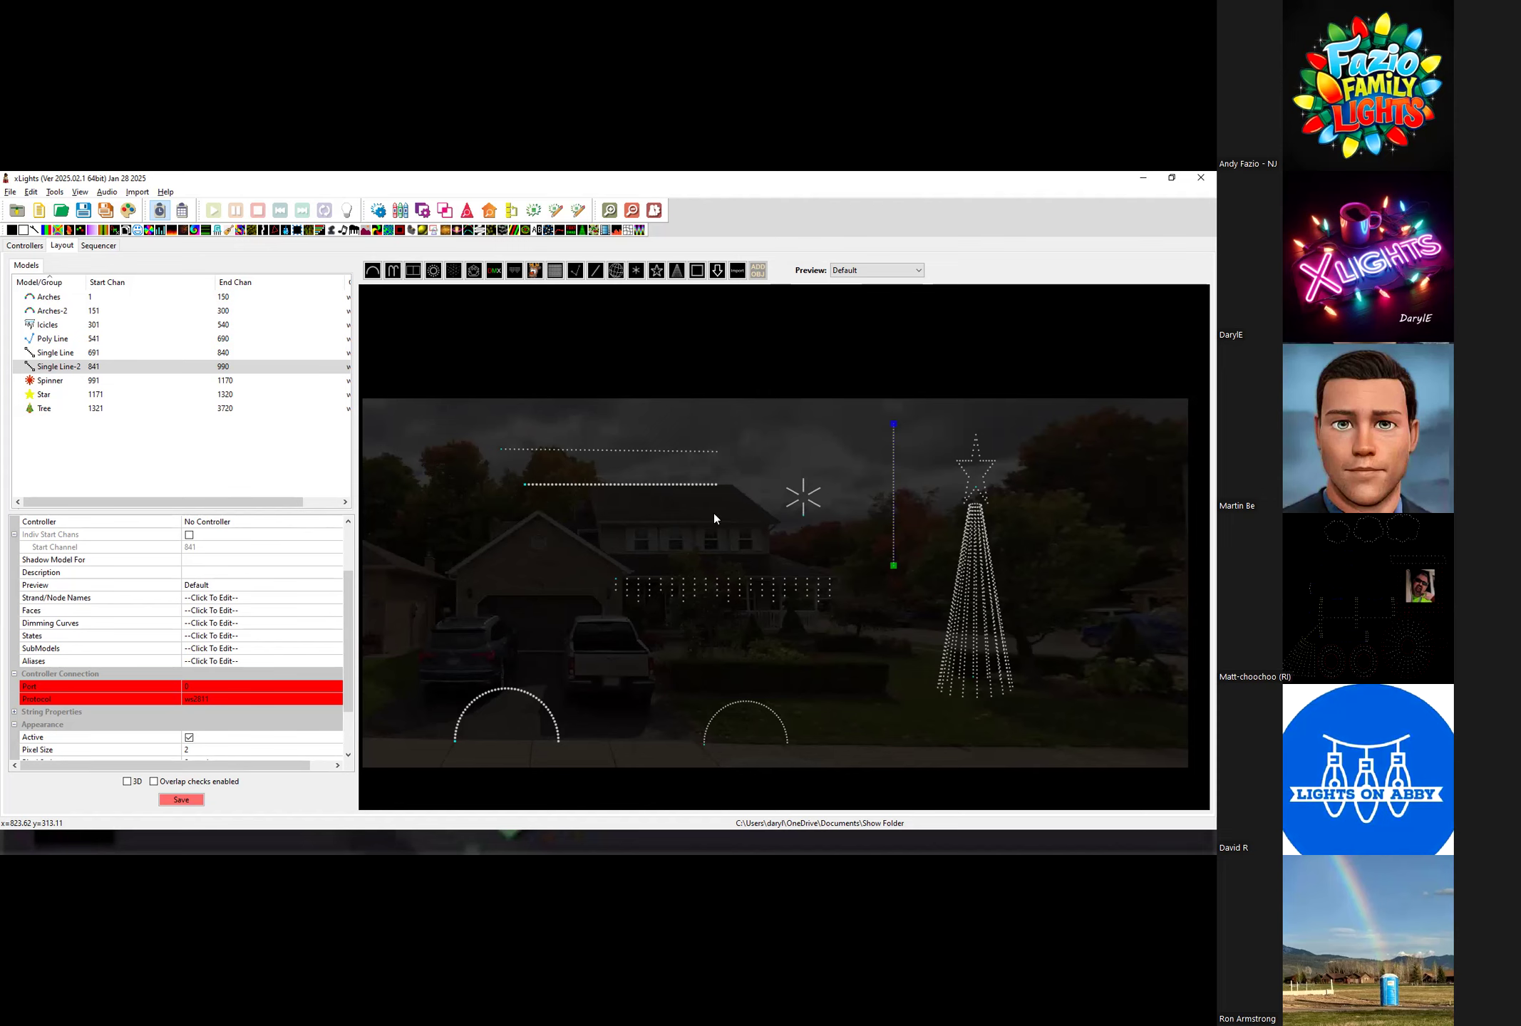
Inspect the house layout preview at different positions and zoom levels.
{"action": "left_click_drag", "start_coordinate": [873, 626], "coordinate": [580, 595]}
{"action": "left_click_drag", "start_coordinate": [863, 559], "coordinate": [919, 587]}
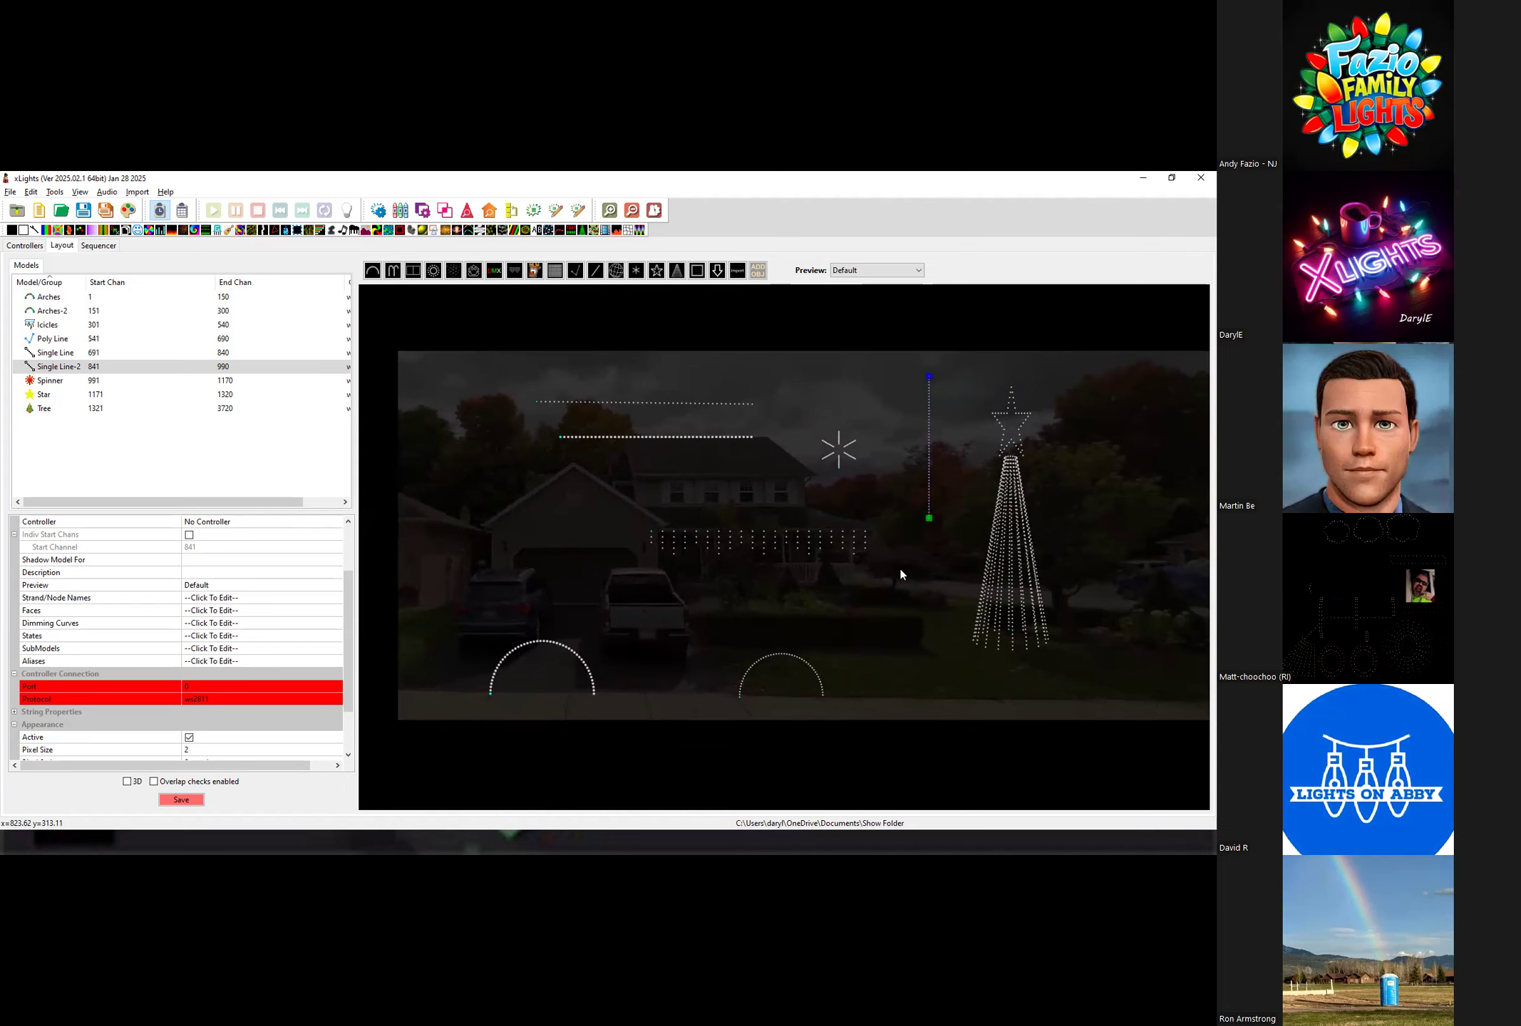
{"action": "scroll", "coordinate": [901, 570], "scroll_direction": "down", "scroll_amount": 3}
{"action": "scroll", "coordinate": [901, 570], "scroll_direction": "up", "scroll_amount": 4}
{"action": "scroll", "coordinate": [901, 570], "scroll_direction": "down", "scroll_amount": 1}
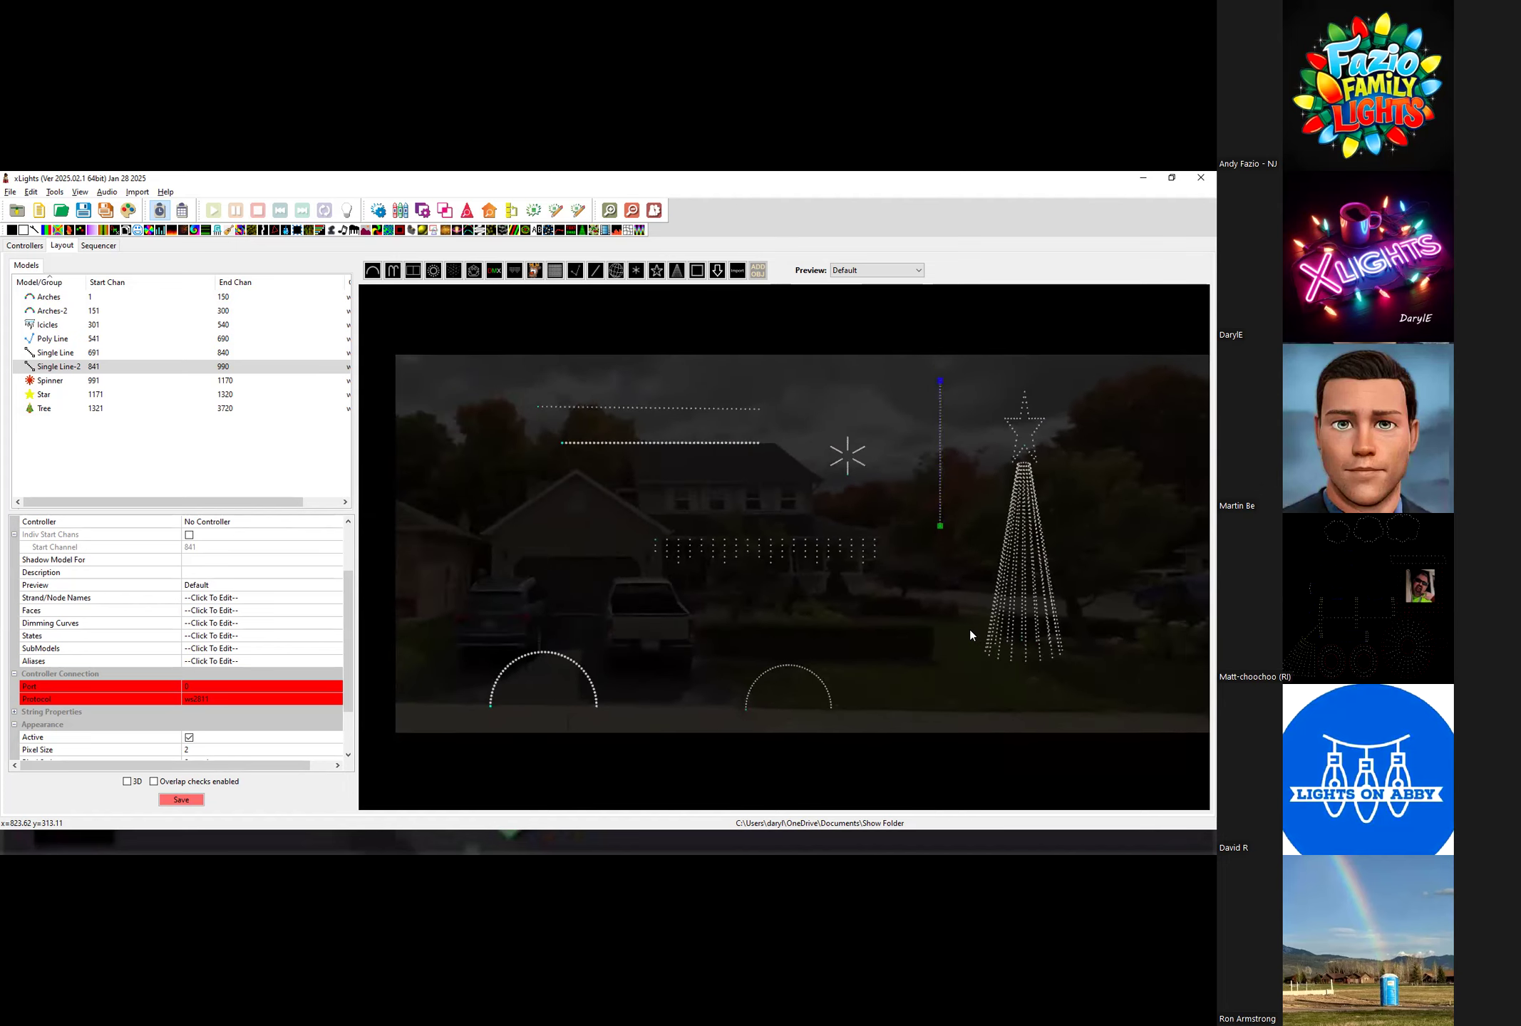
{"action": "scroll", "coordinate": [969, 630], "scroll_direction": "up", "scroll_amount": 2}
{"action": "scroll", "coordinate": [970, 630], "scroll_direction": "down", "scroll_amount": 3}
{"action": "scroll", "coordinate": [970, 637], "scroll_direction": "up", "scroll_amount": 1}
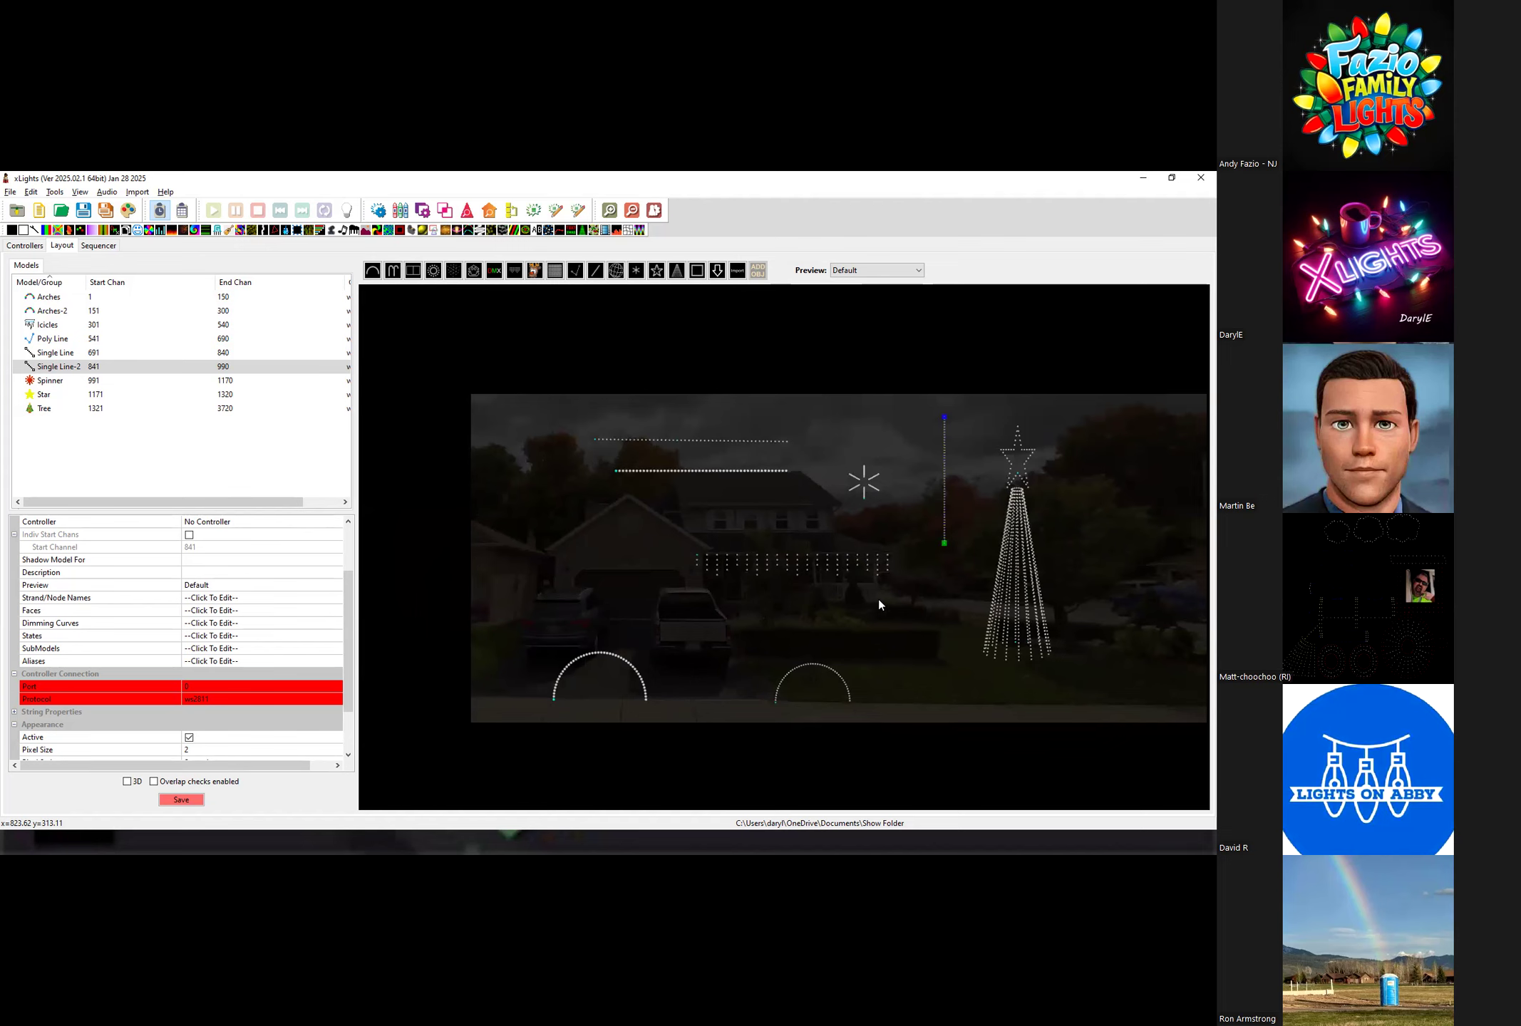
{"action": "scroll", "coordinate": [859, 591], "scroll_direction": "up", "scroll_amount": 3}
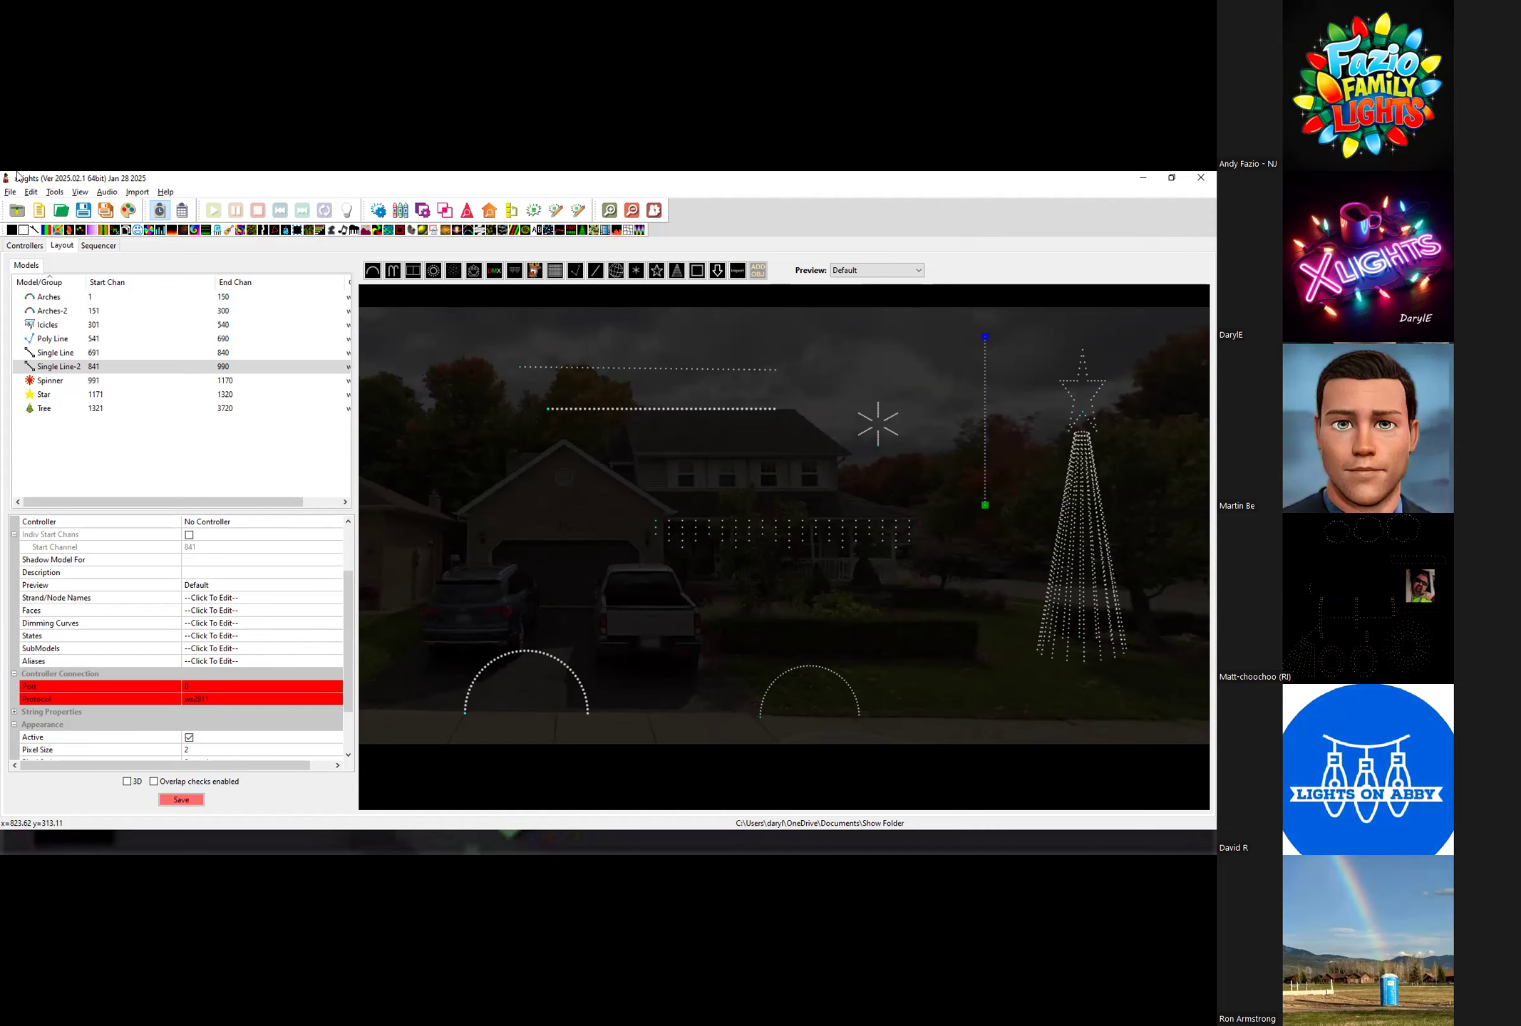
Look over the Controllers, Layout and Sequencer views again, and minimize xLights to return to the presentation.
{"action": "left_click", "coordinate": [23, 246]}
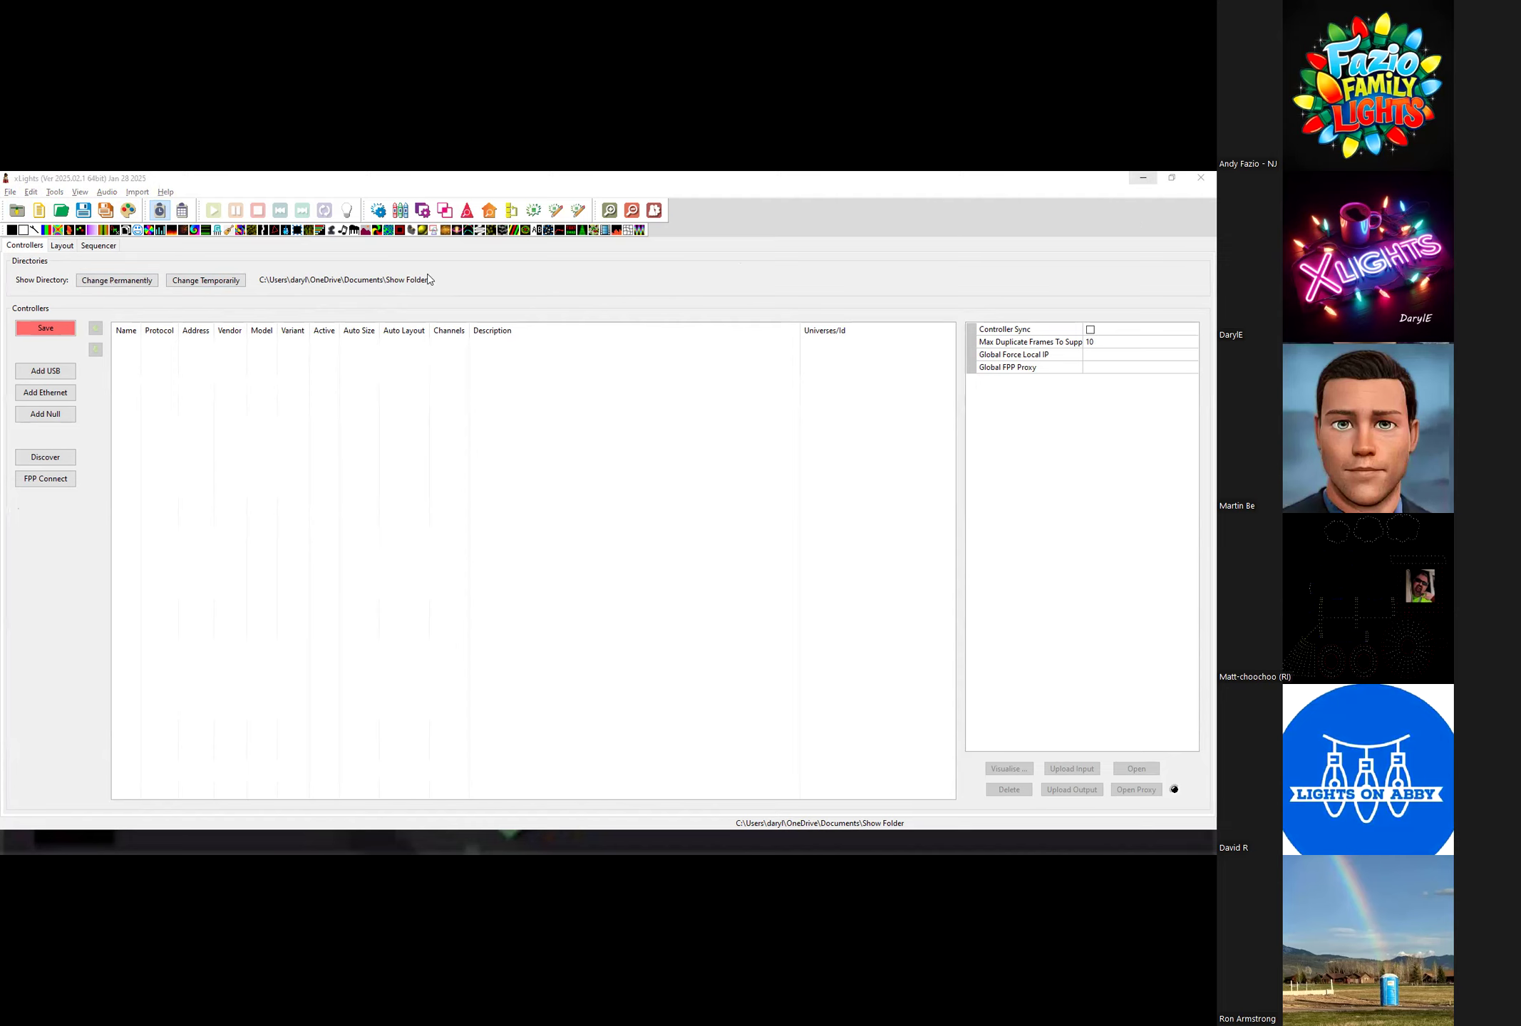
{"action": "left_click", "coordinate": [91, 249]}
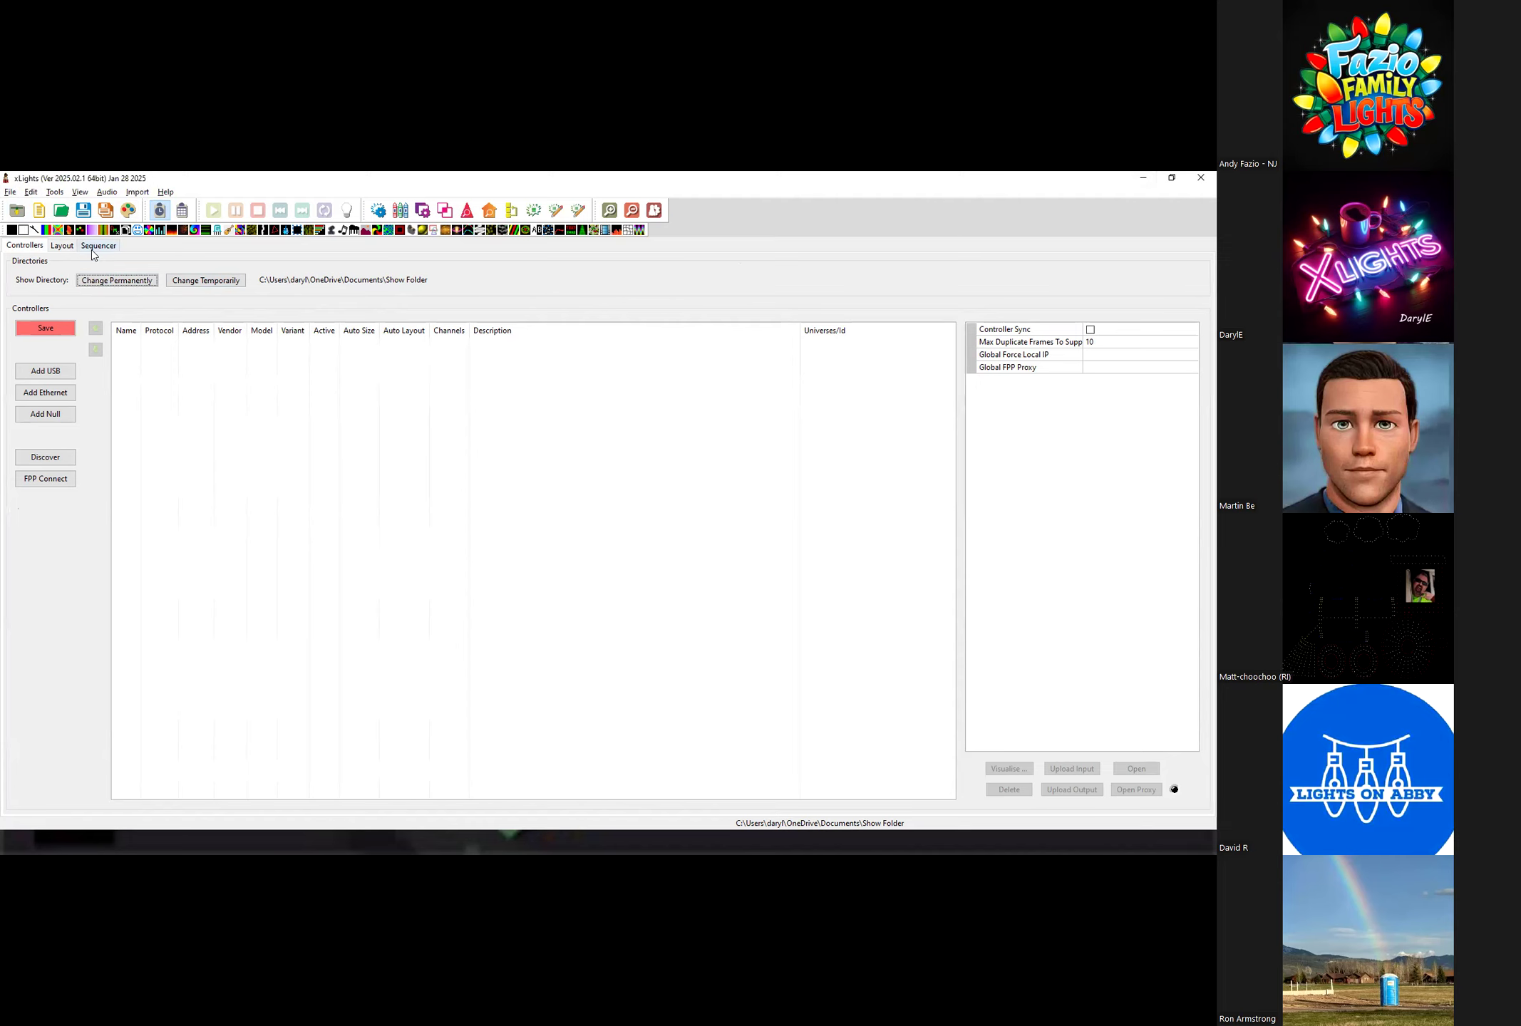
{"action": "left_click", "coordinate": [66, 249]}
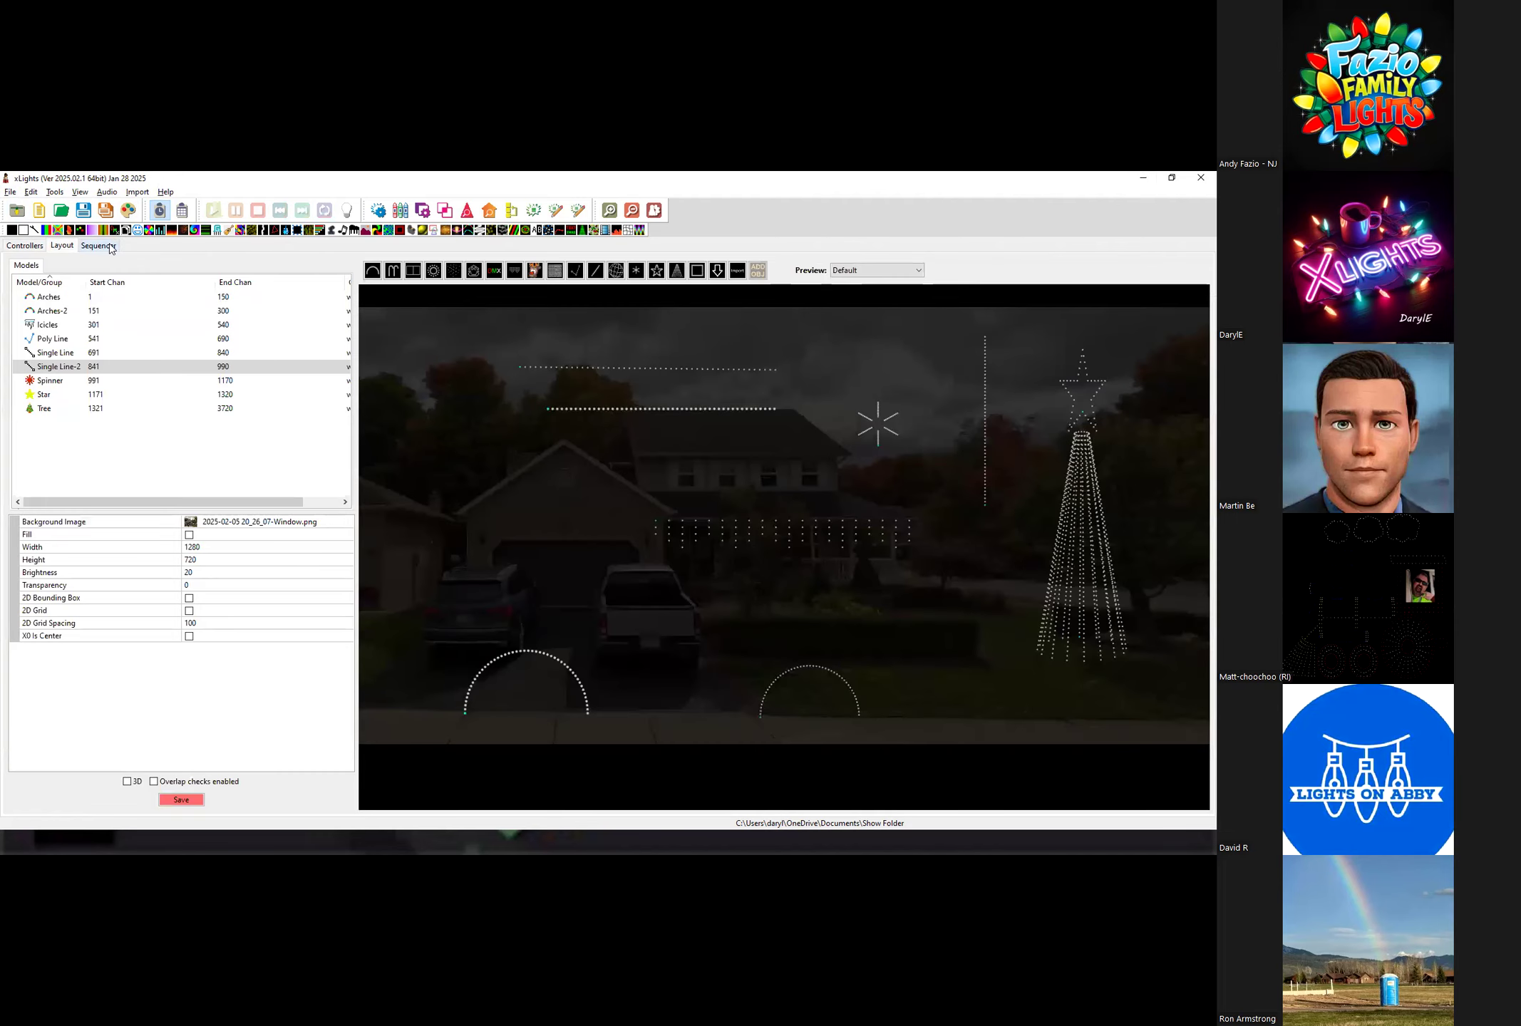
{"action": "left_click", "coordinate": [110, 248]}
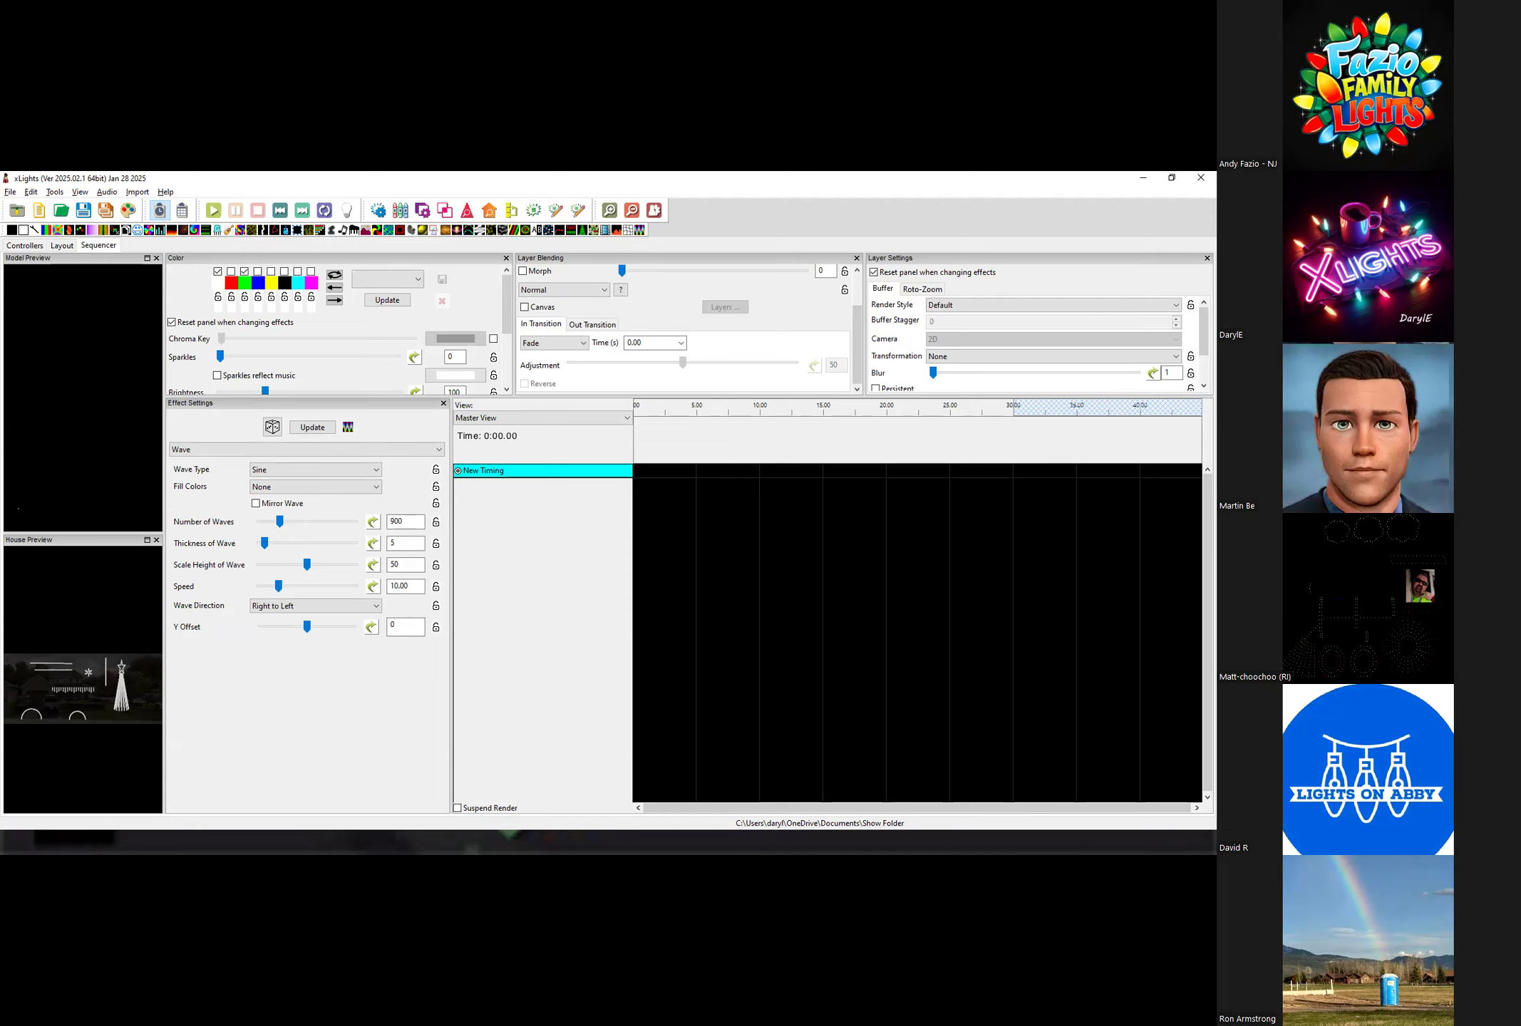
{"action": "left_click", "coordinate": [1144, 183]}
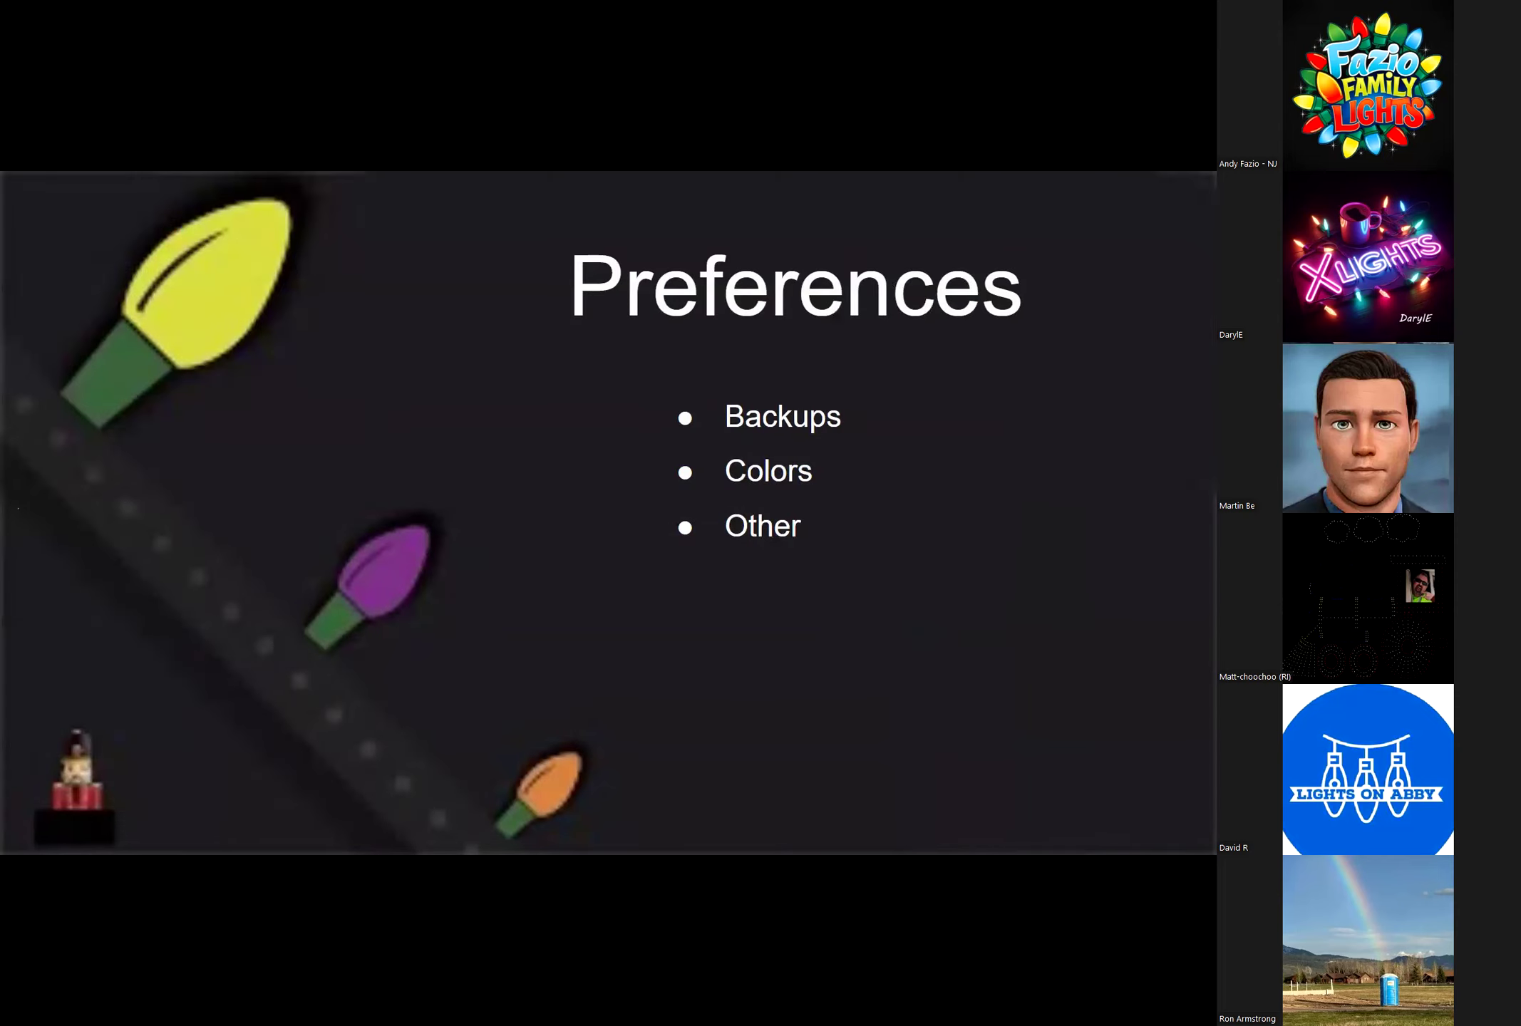